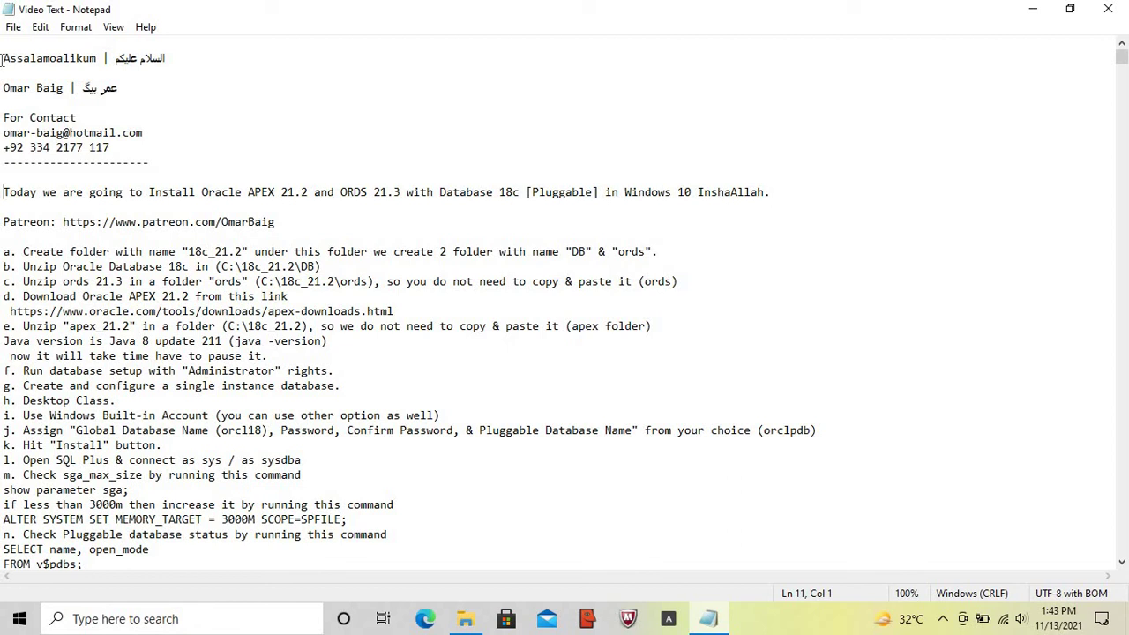
- Highlight the installation announcement, Patreon line and step a in the notes
key("shift+End")
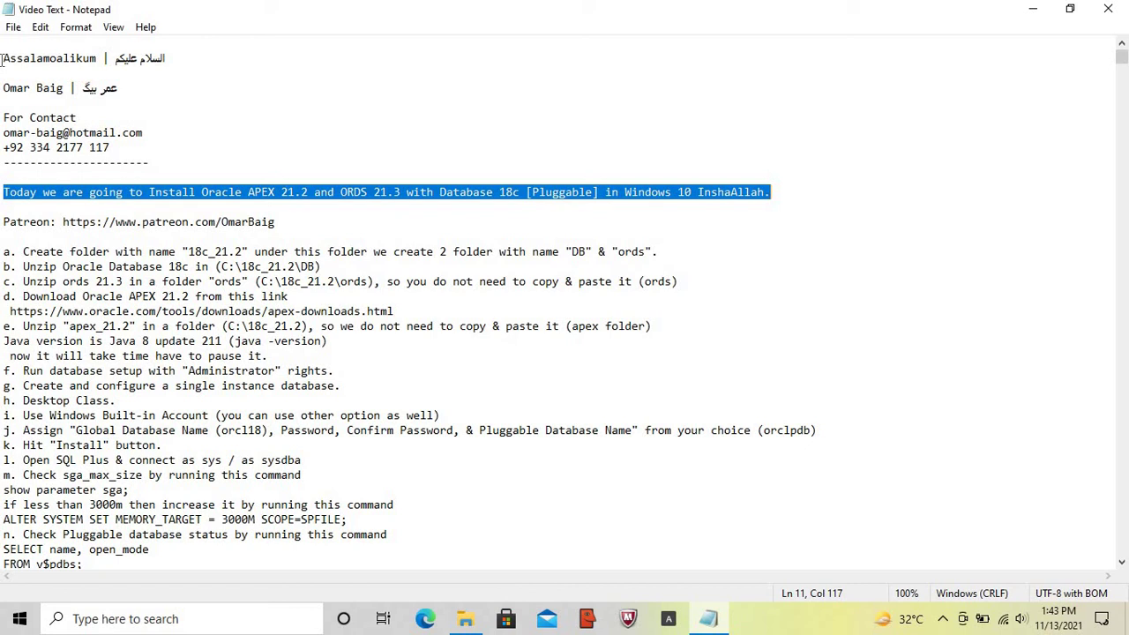
key("Down")
key("Down")
key("shift+End")
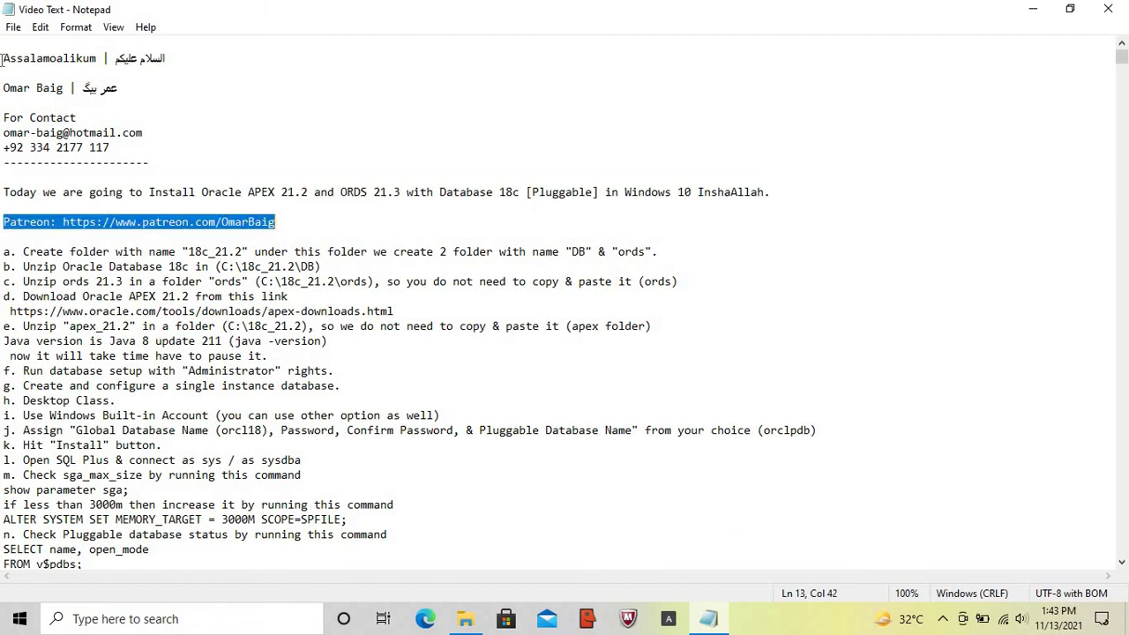
key("Down")
key("Down")
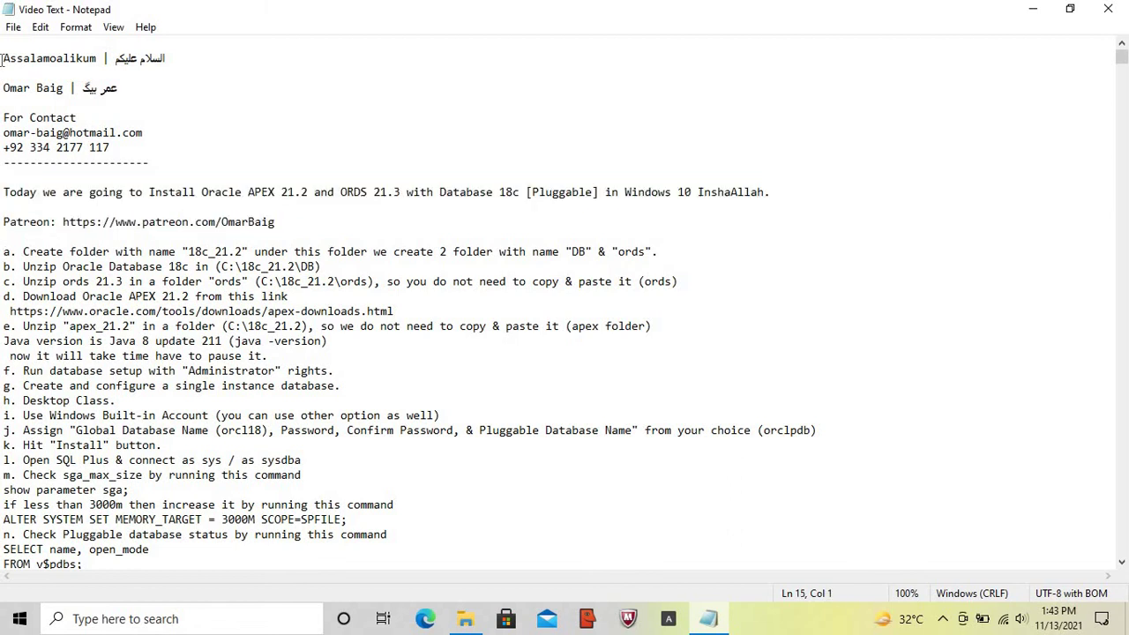
key("shift+End")
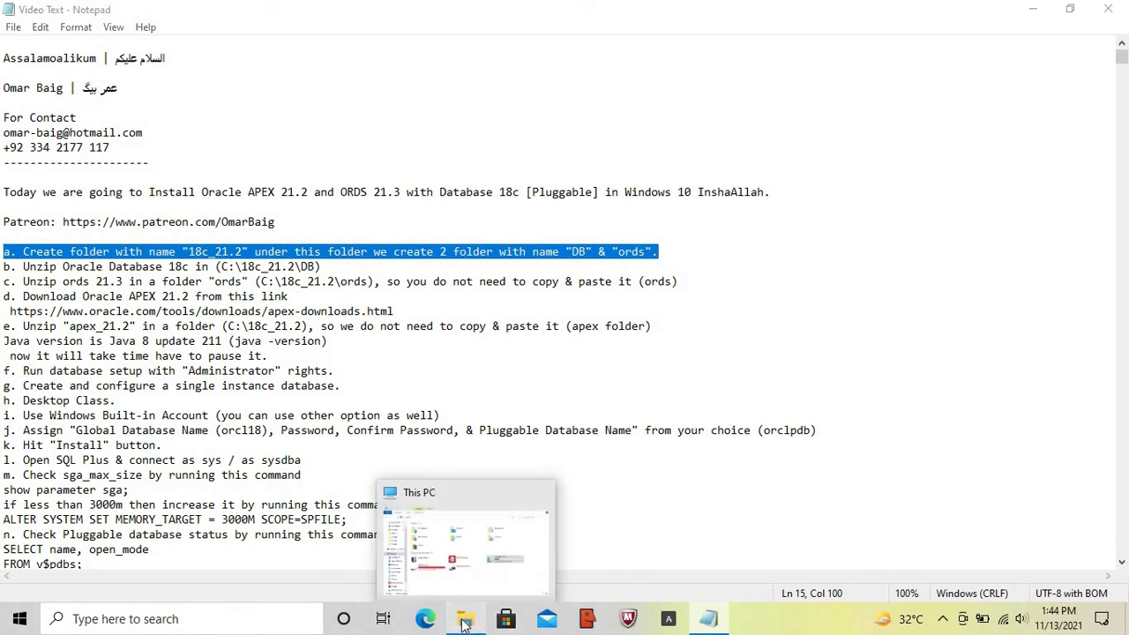
- Create a new folder named 18c_21.2 on the C: drive and open it
left_click(465, 623)
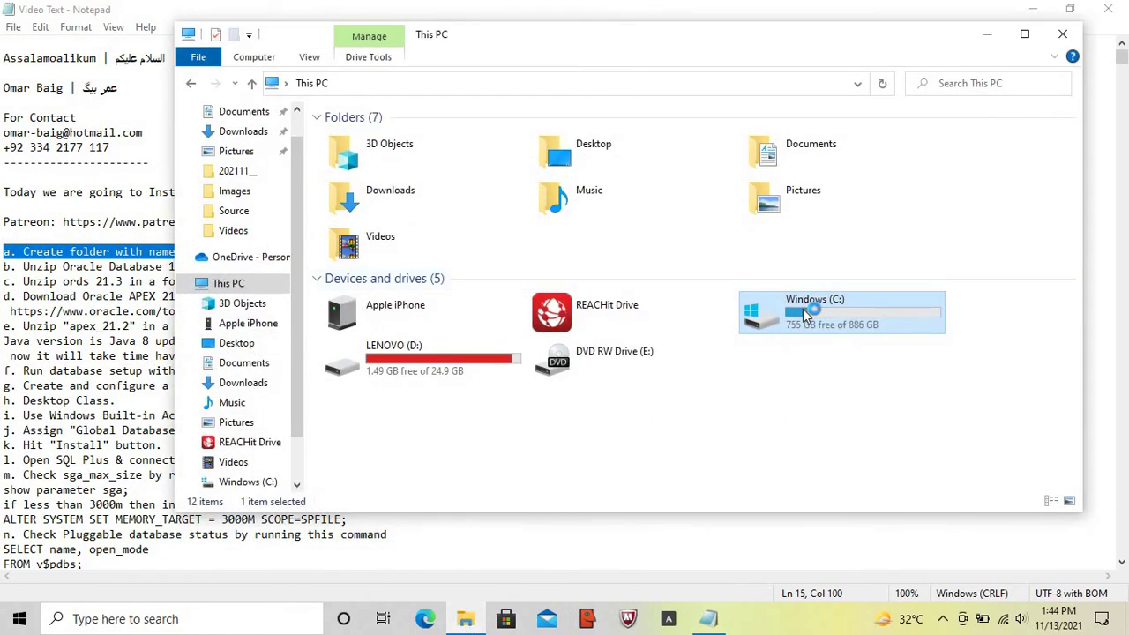
double_click(806, 316)
right_click(840, 300)
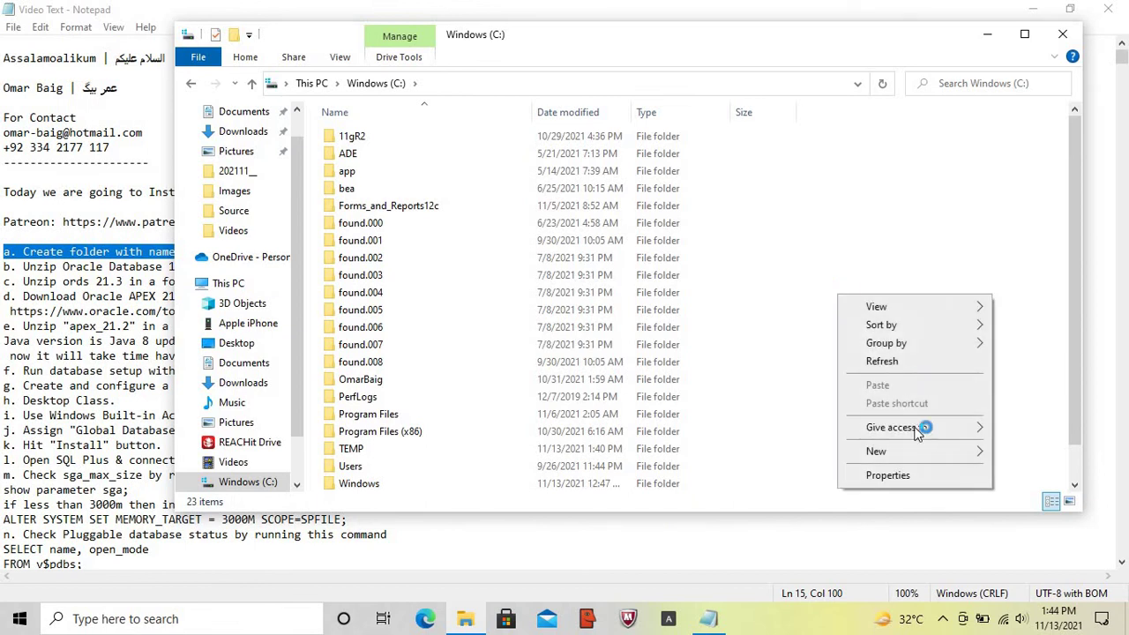
mouse_move(909, 454)
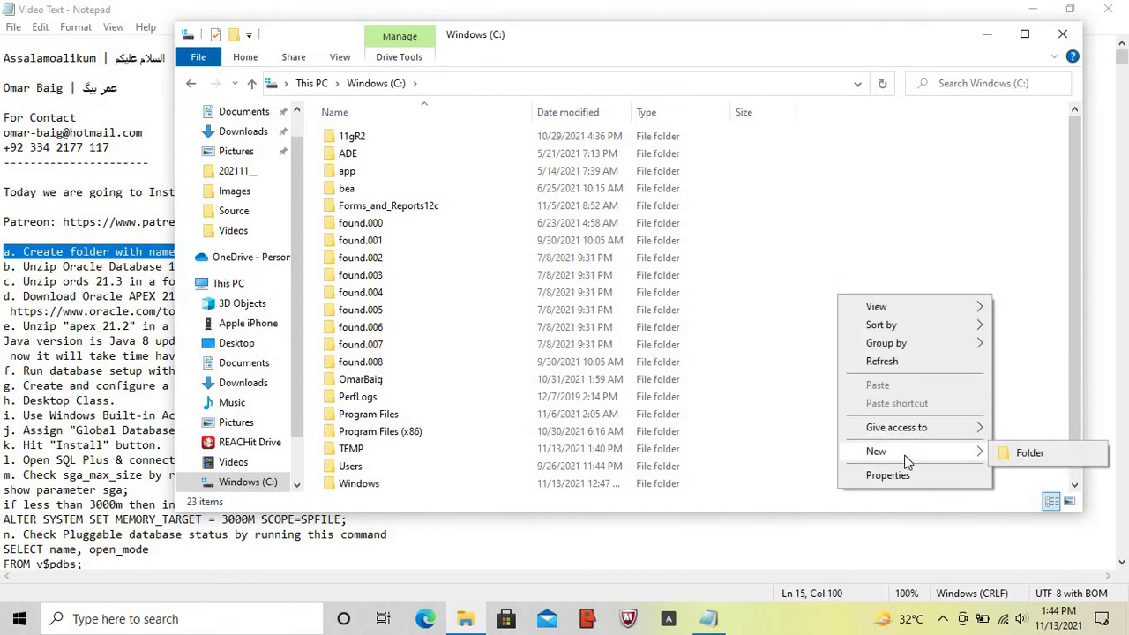
left_click(1028, 454)
type("18c")
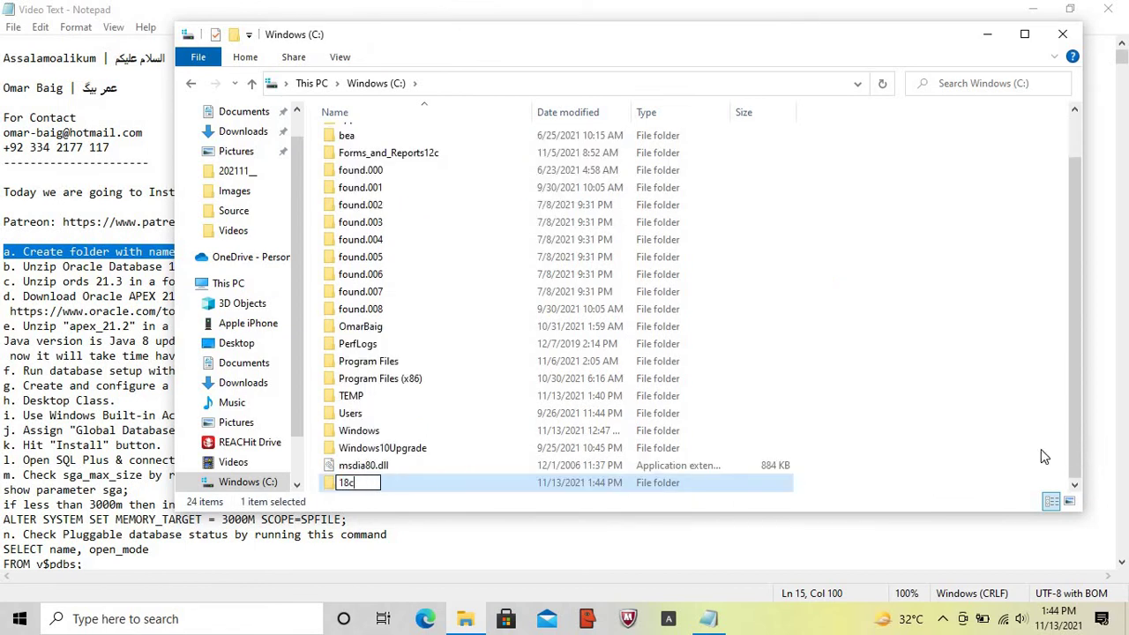
type("_21.2")
key("Return")
key("Return")
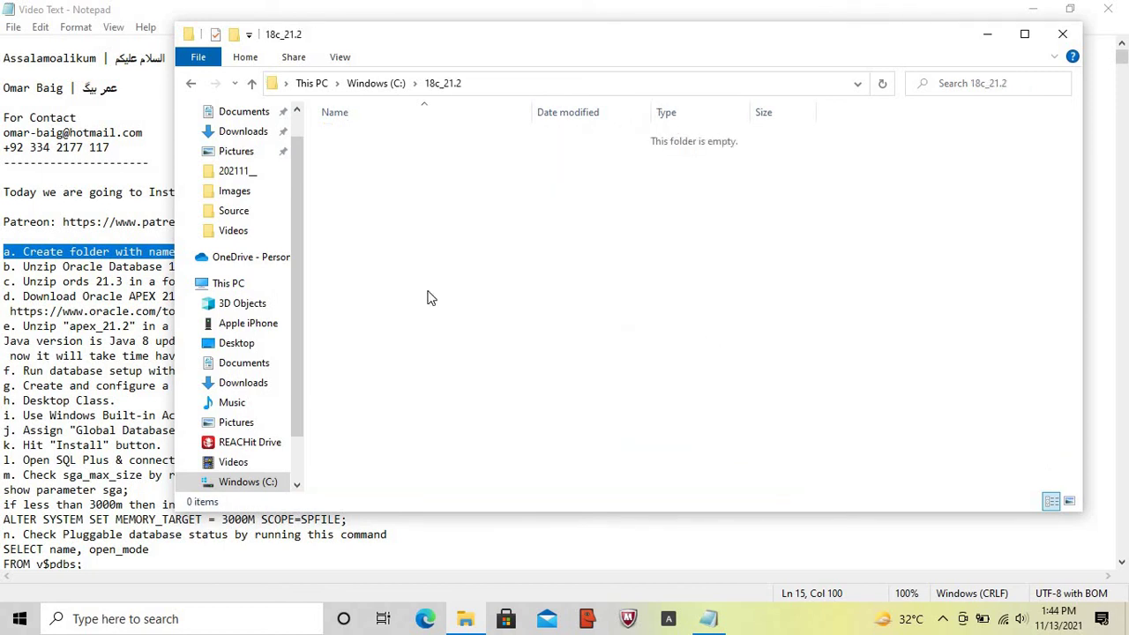
- Create a DB subfolder inside 18c_21.2
right_click(381, 262)
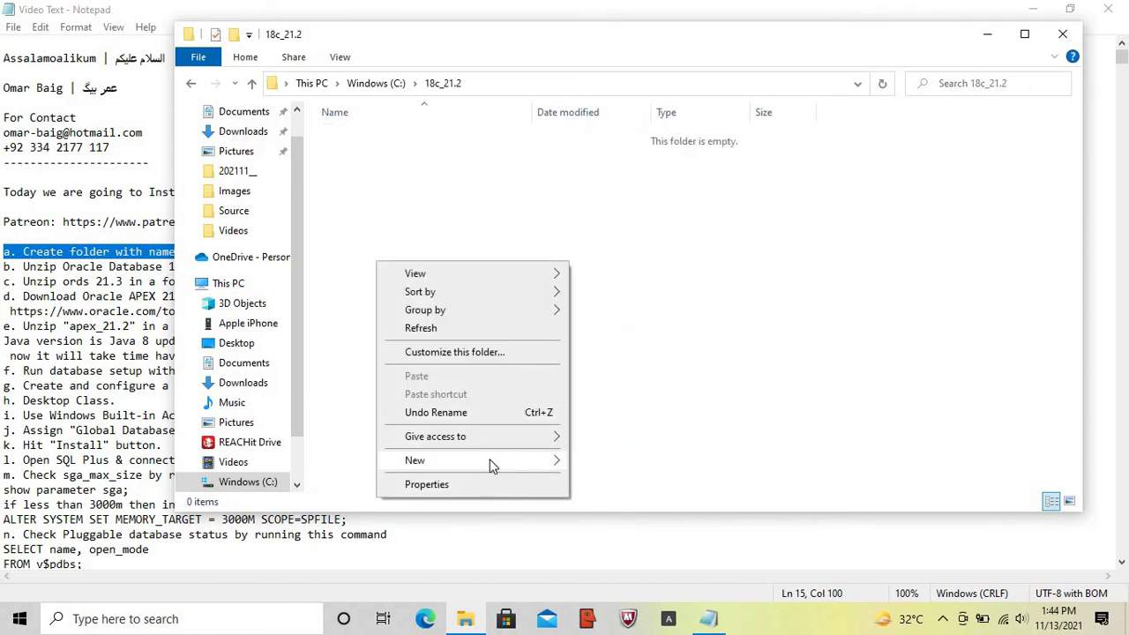
mouse_move(491, 462)
left_click(635, 465)
key("Caps_Lock")
type("DB")
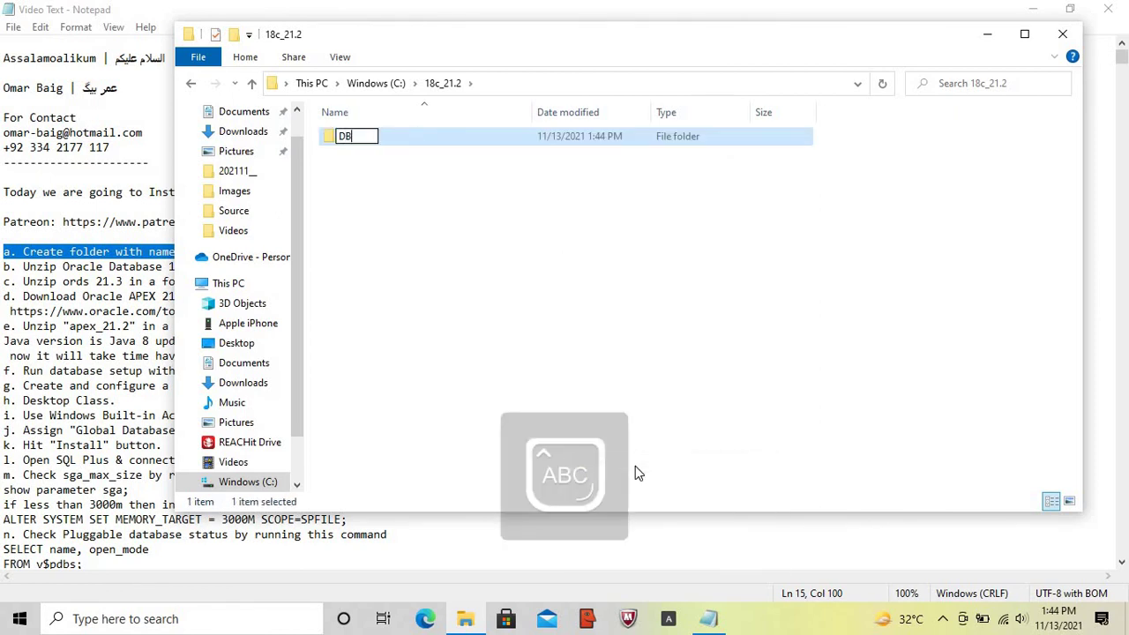
key("Return")
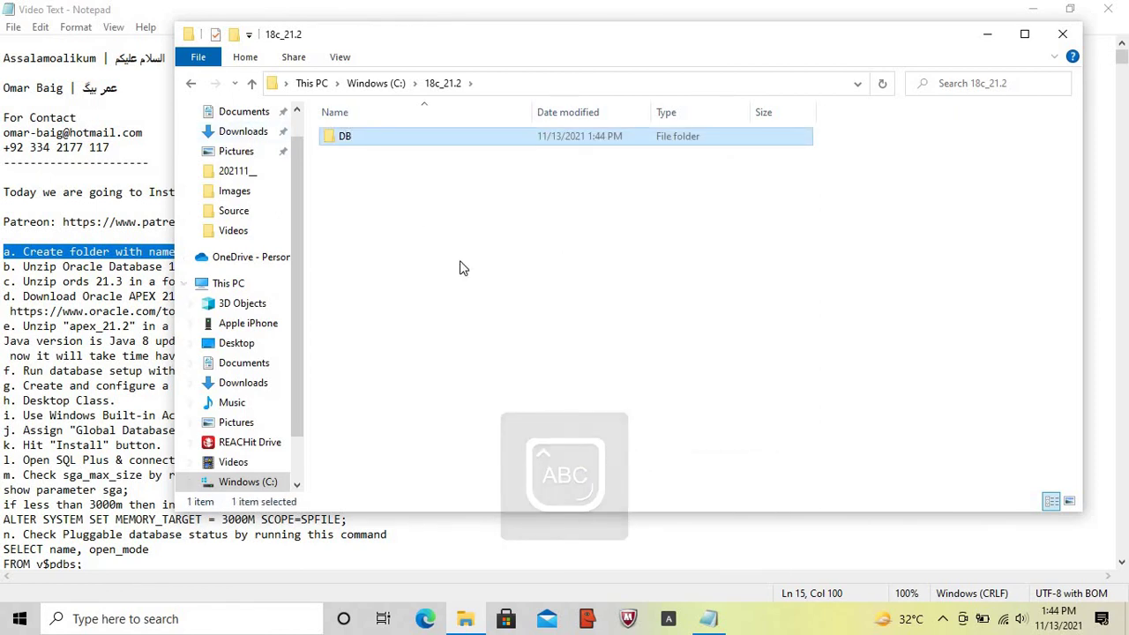
- Create a second subfolder named ords (lowercase) next to DB
right_click(491, 323)
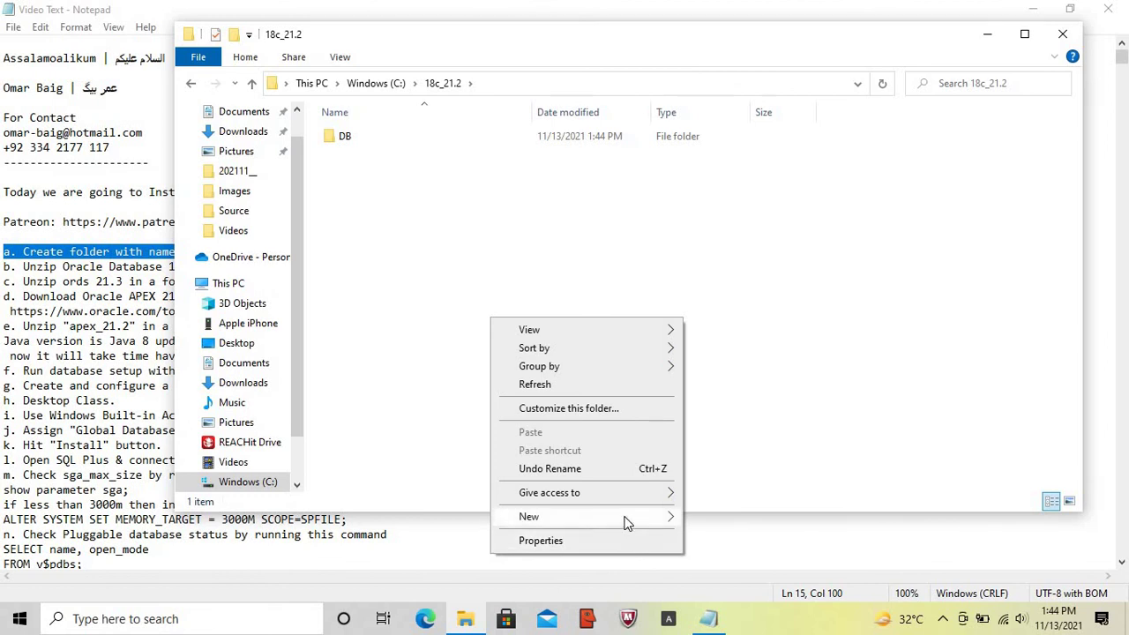
mouse_move(625, 517)
left_click(719, 519)
type("ORDS")
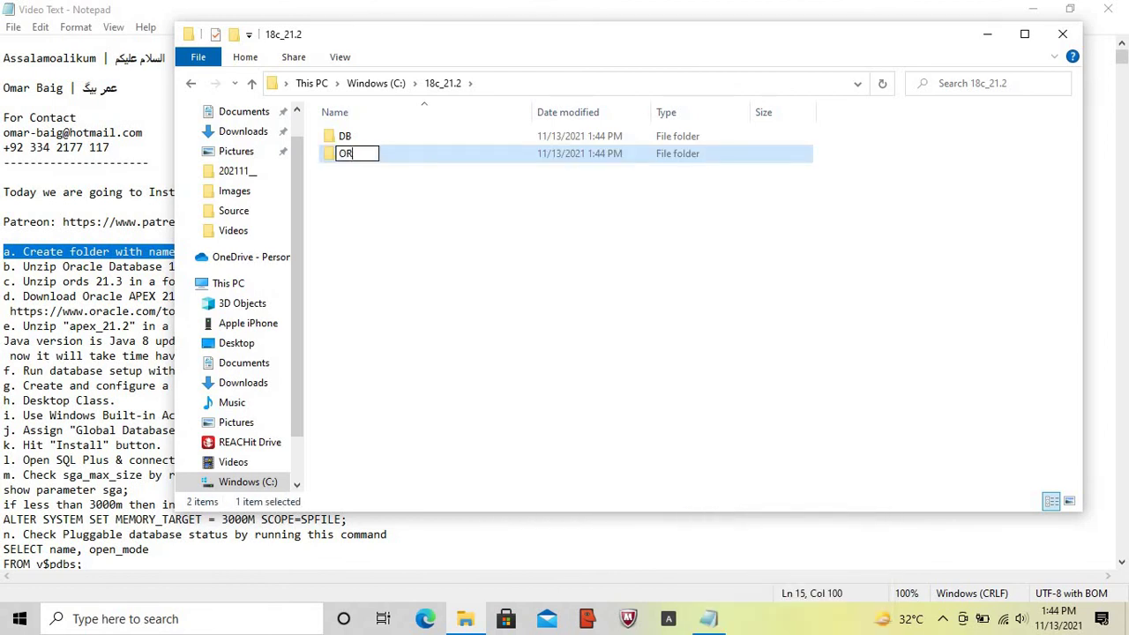
key("BackSpace")
key("BackSpace")
key("BackSpace")
key("BackSpace")
key("Caps_Lock")
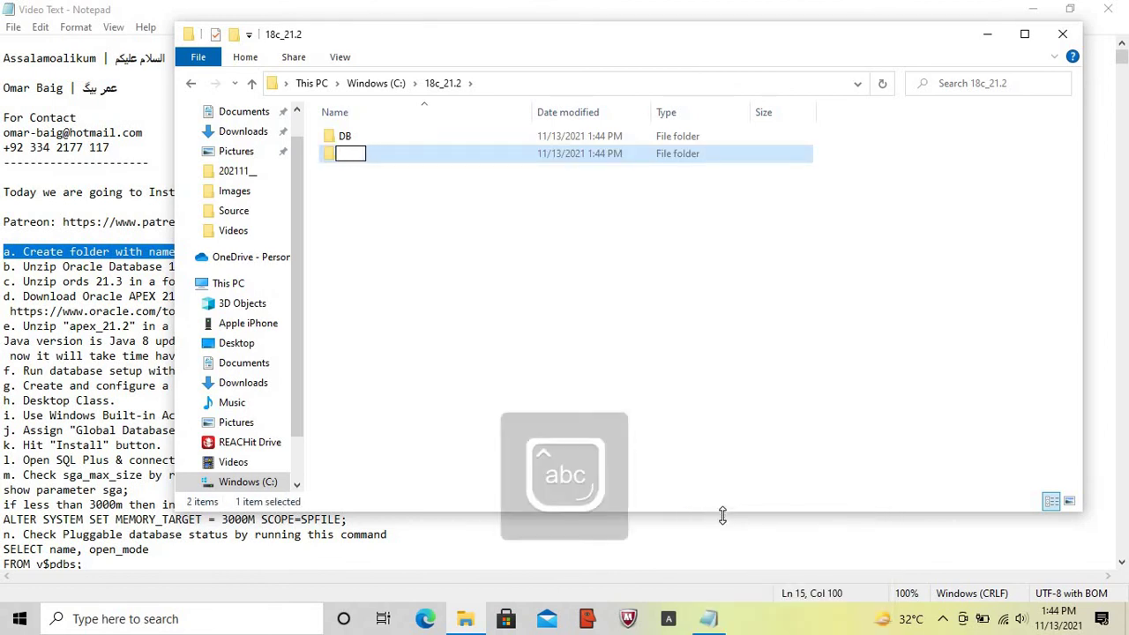
type("ords")
key("Return")
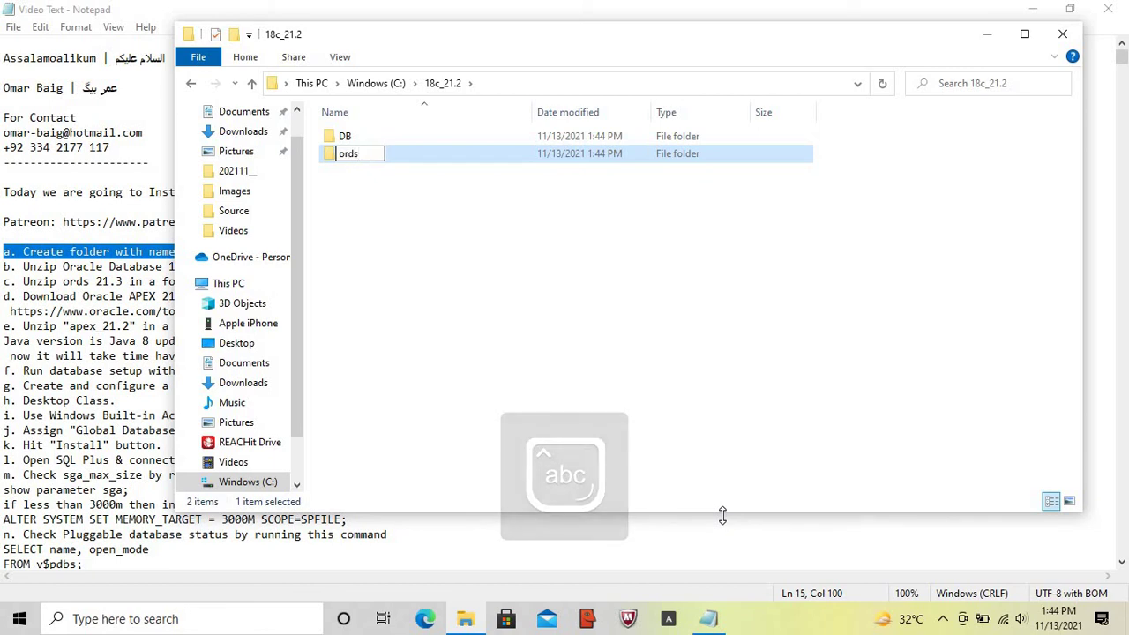
left_click(5, 269)
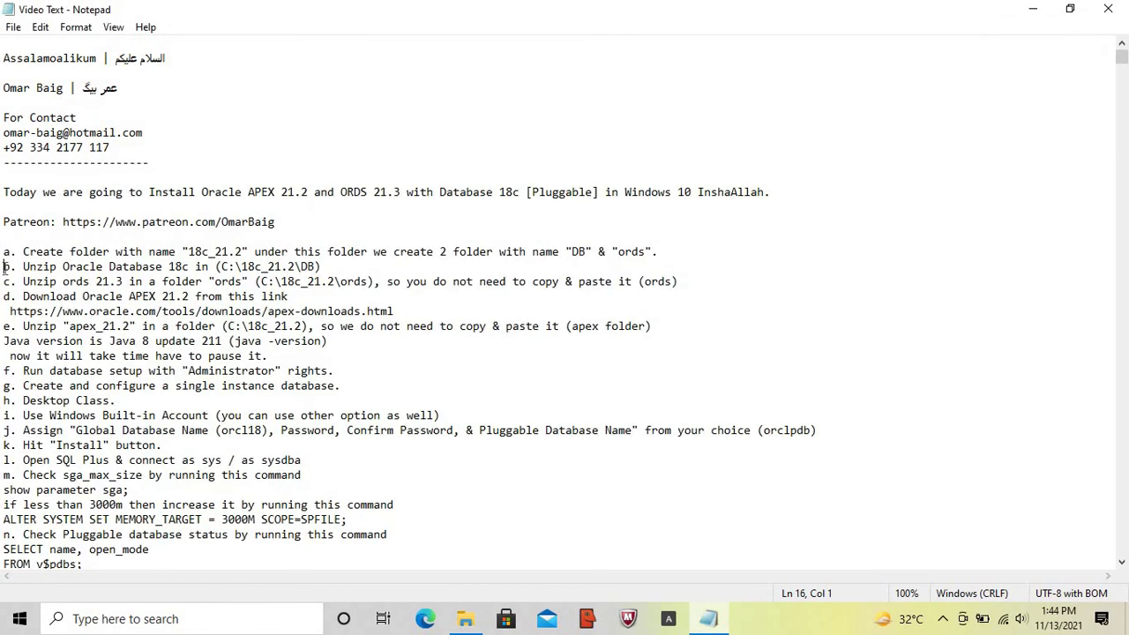
- Highlight step b in the notes and browse to the Oracle_Softwares folder
key("shift+End")
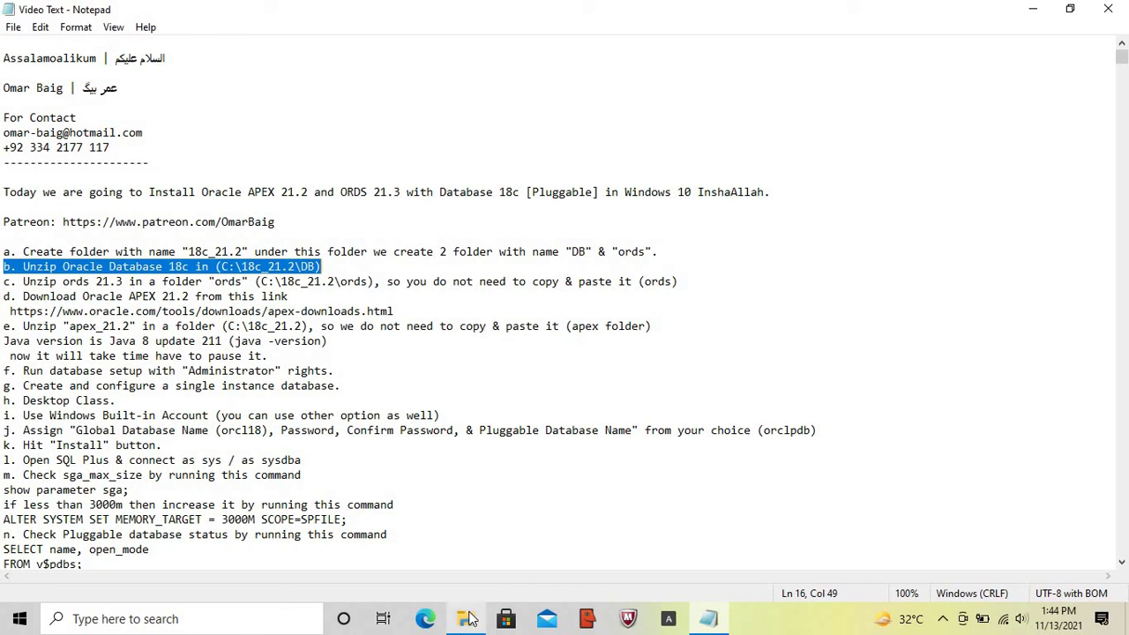
left_click(467, 620)
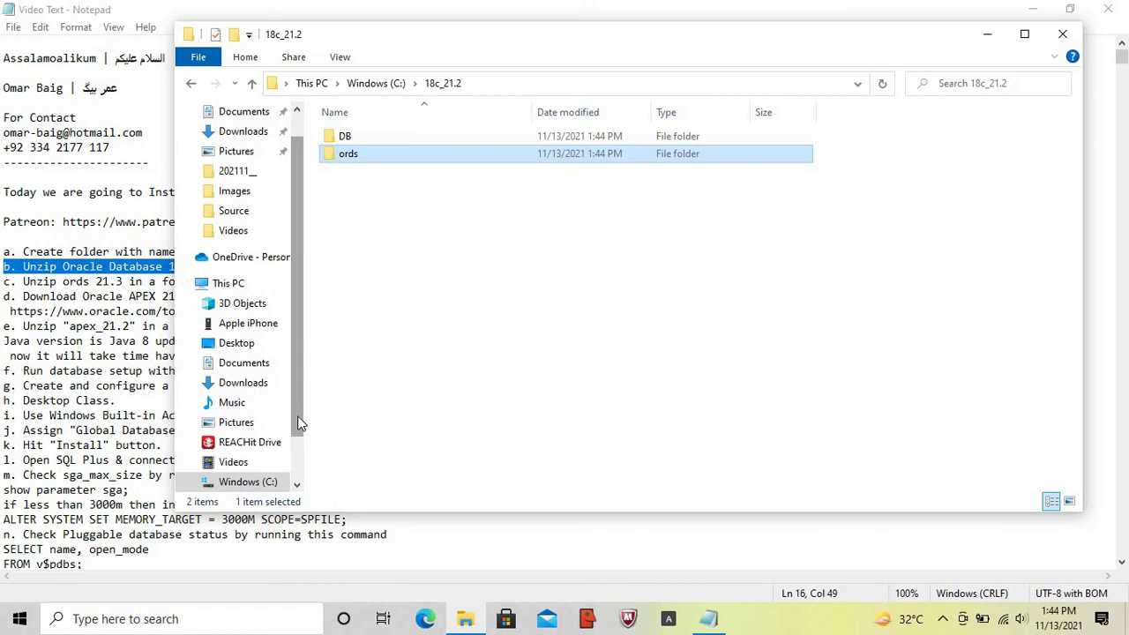
left_click(259, 484)
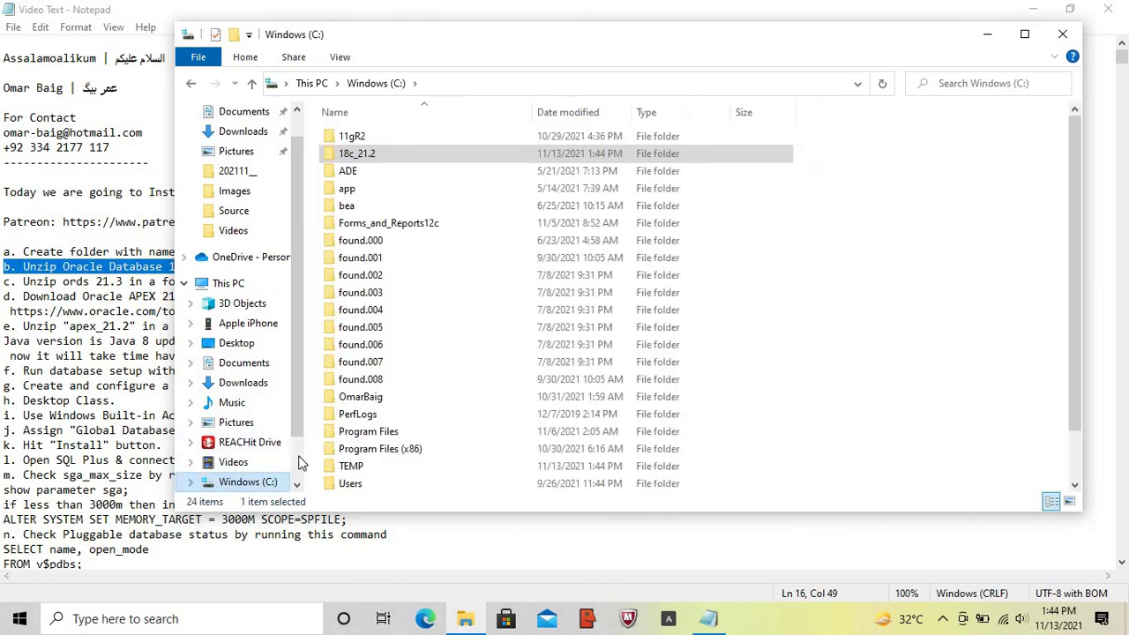
double_click(384, 398)
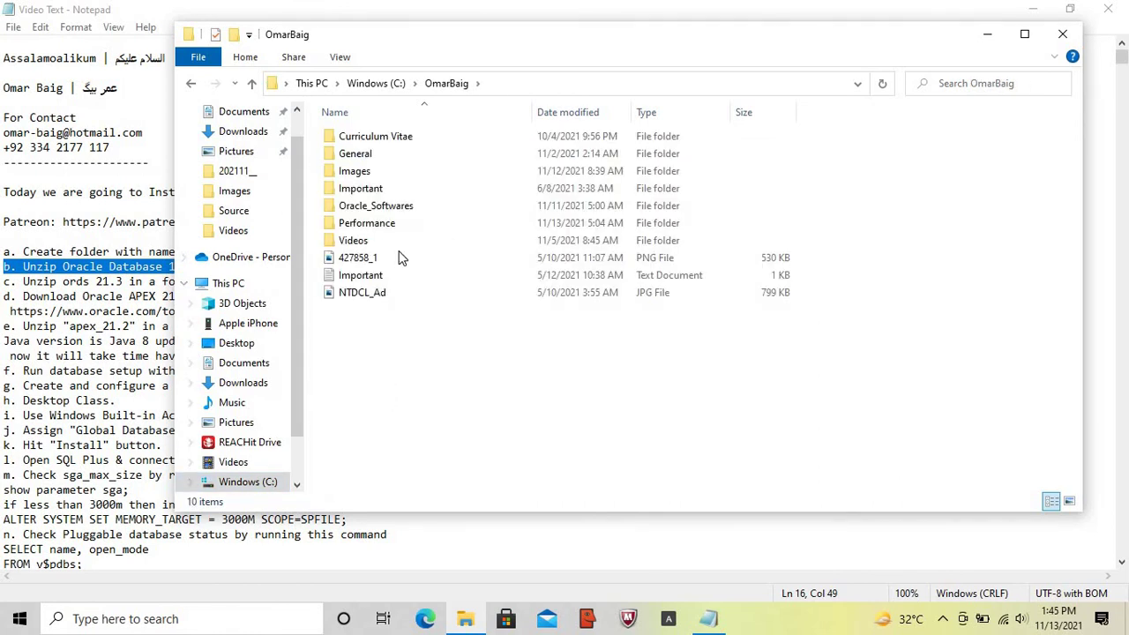
left_click(400, 206)
double_click(399, 207)
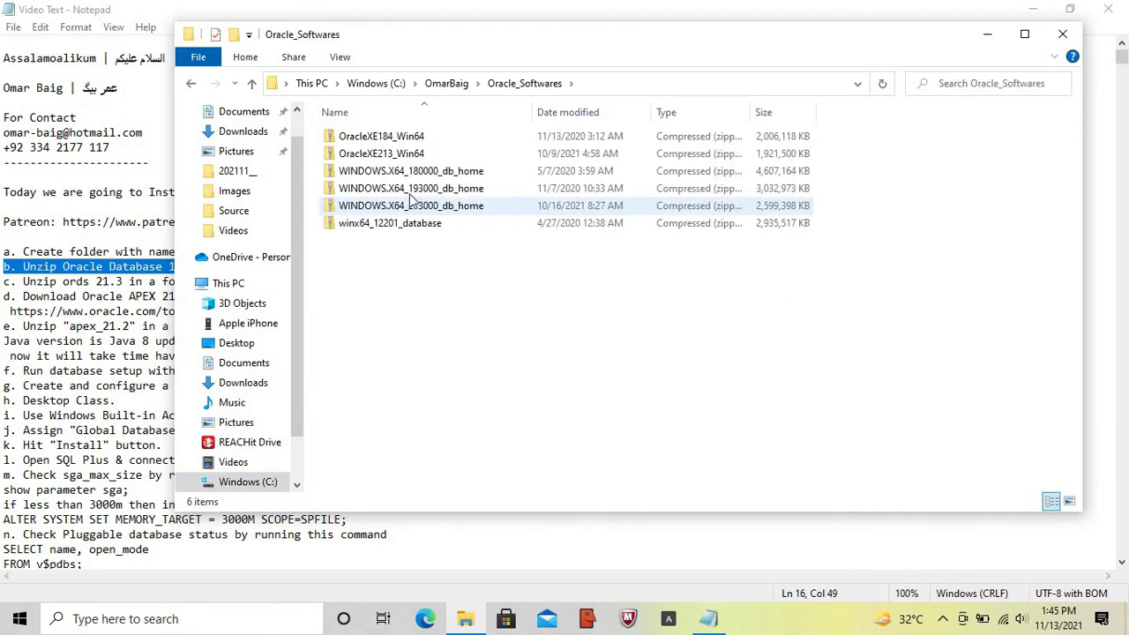
- Set C:\18c_21.2\DB as the Extract All destination for WINDOWS.X64_180000_db_home
left_click(438, 176)
double_click(437, 174)
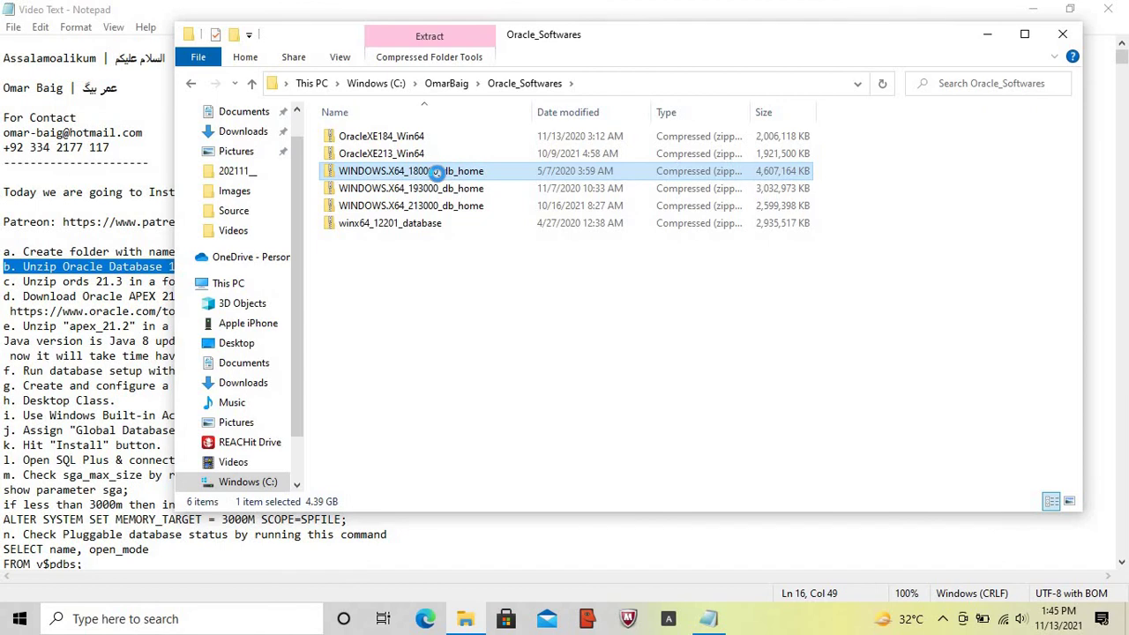
right_click(437, 173)
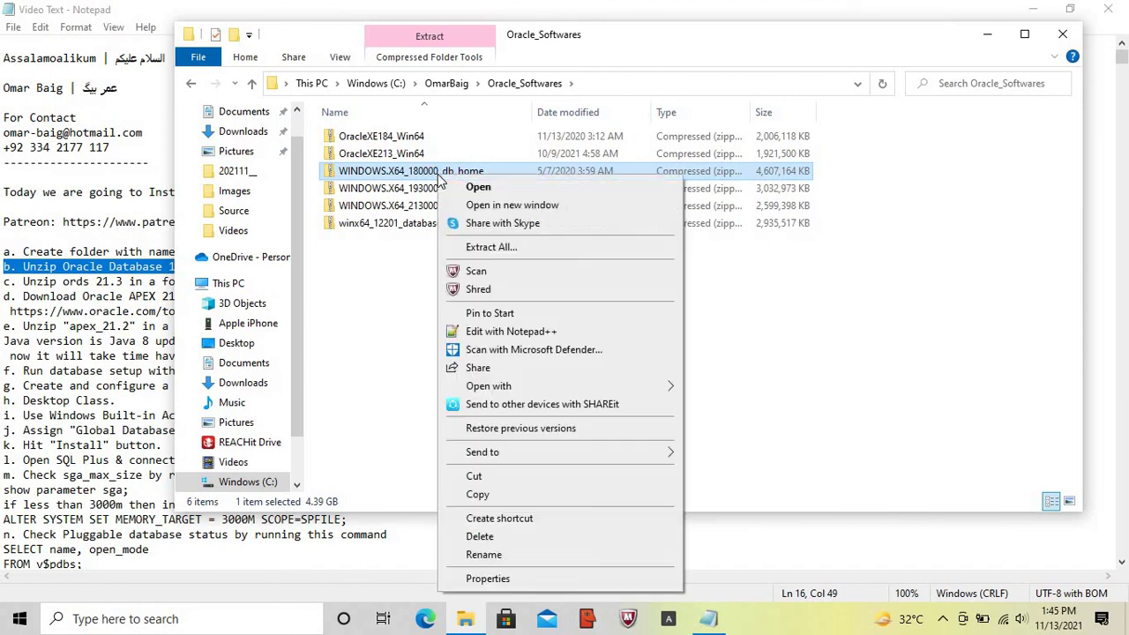
left_click(496, 250)
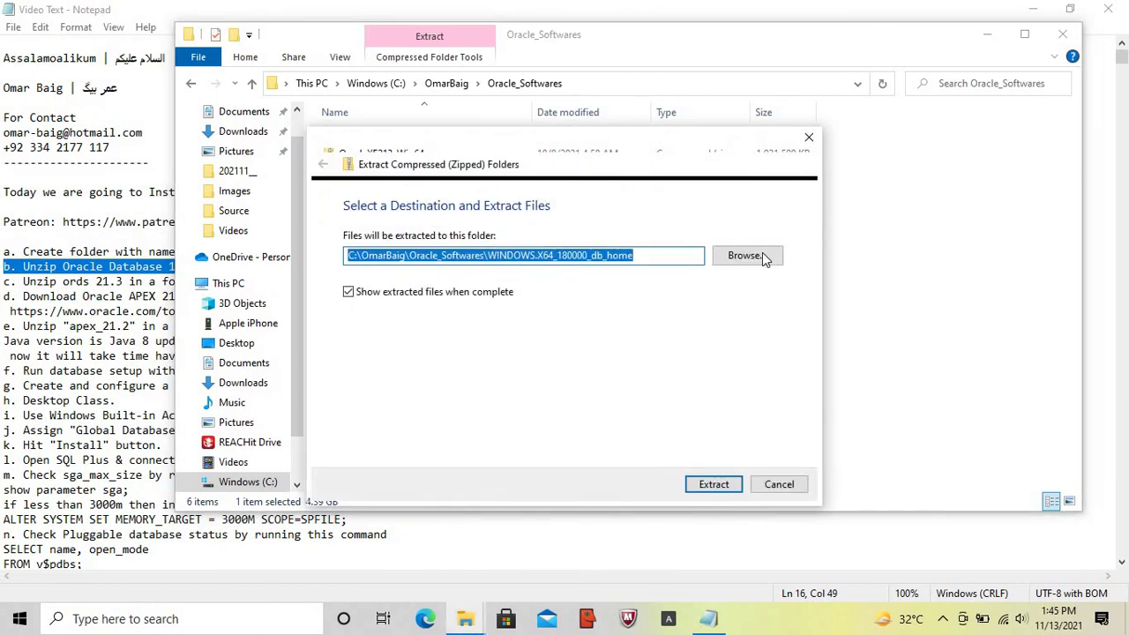
left_click(747, 256)
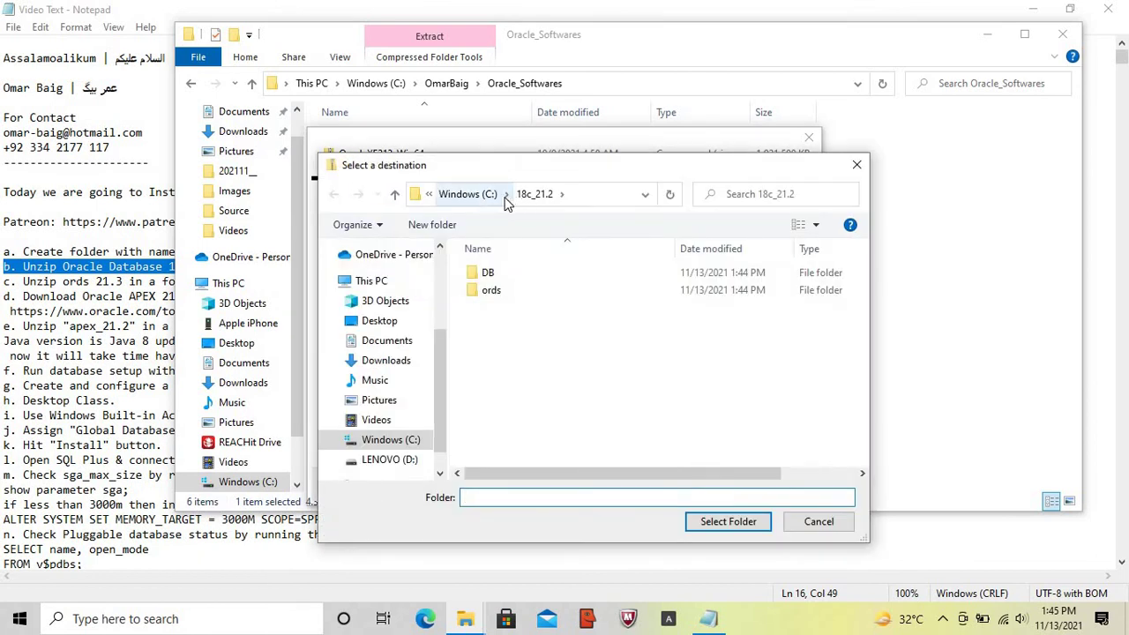
left_click(490, 273)
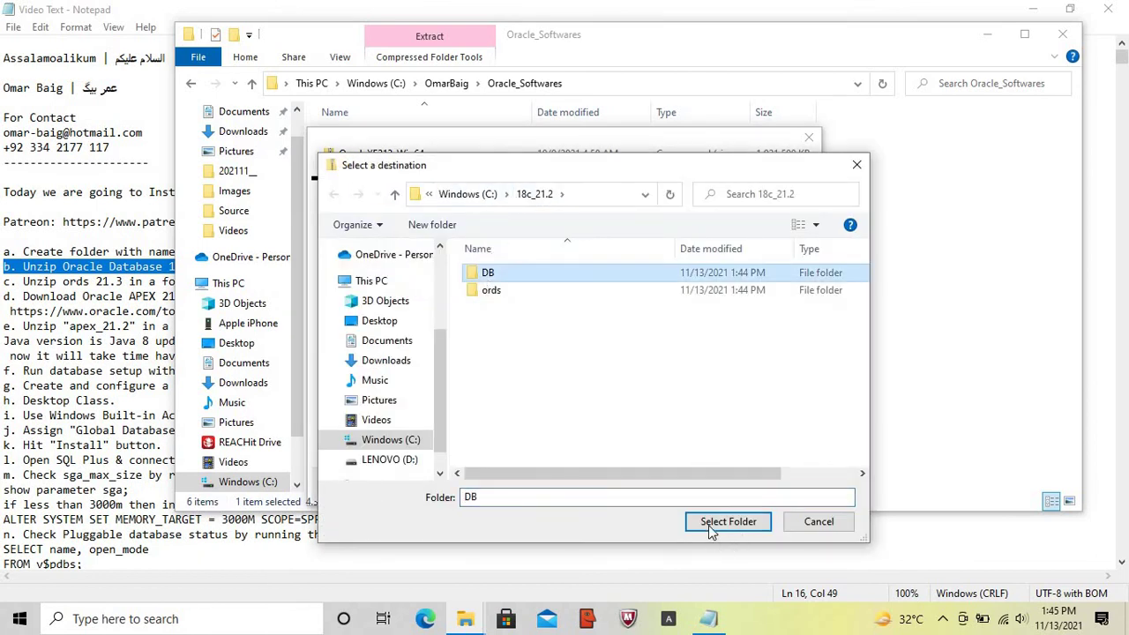
left_click(710, 522)
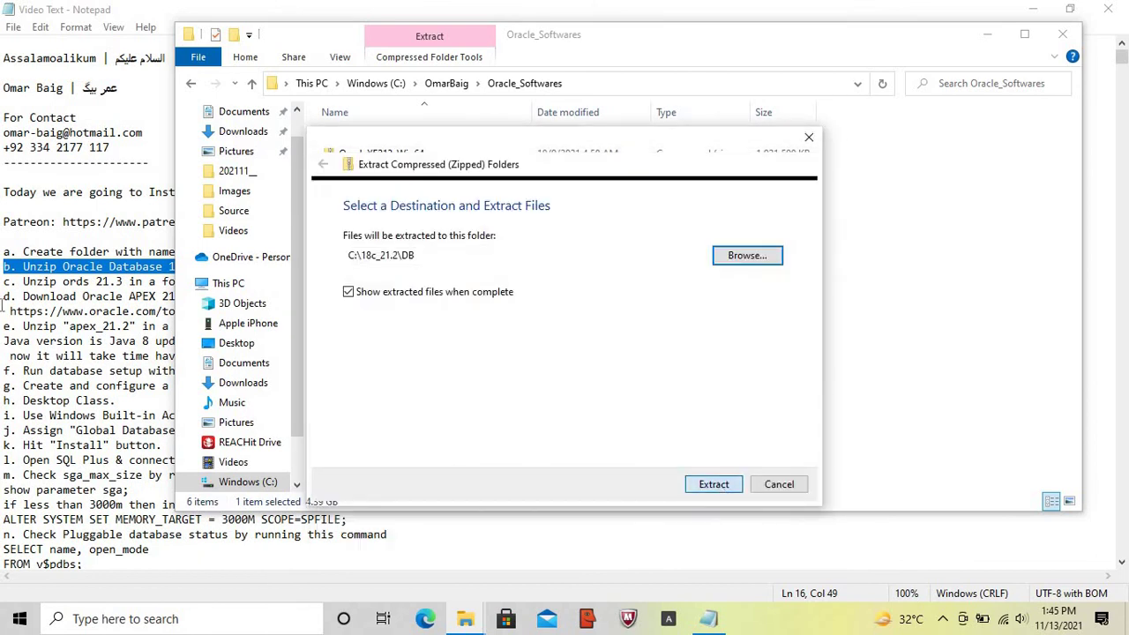
left_click(3, 282)
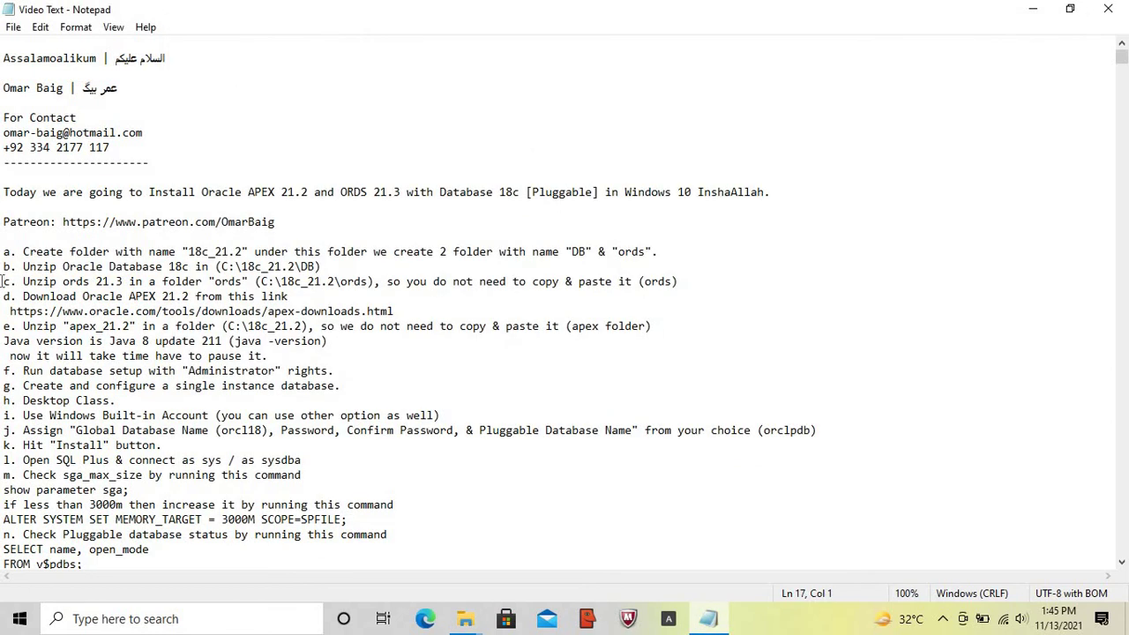
- Highlight step c in the notes and open D:\Oracle_Softwares
left_click_drag(2, 282, 677, 281)
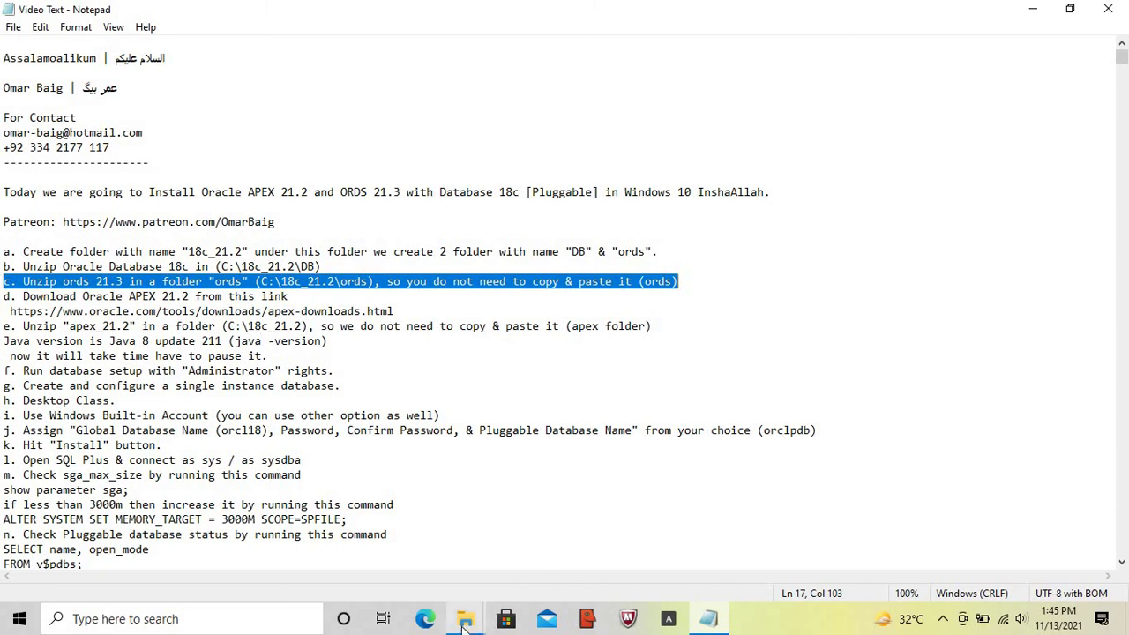
mouse_move(465, 622)
mouse_move(408, 558)
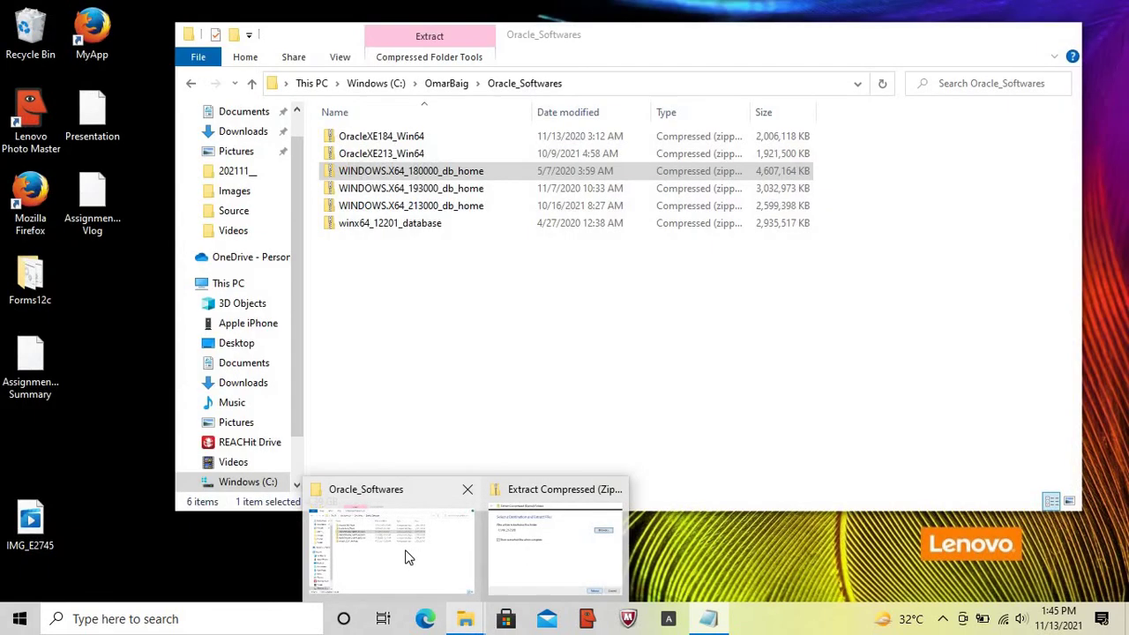
left_click(408, 558)
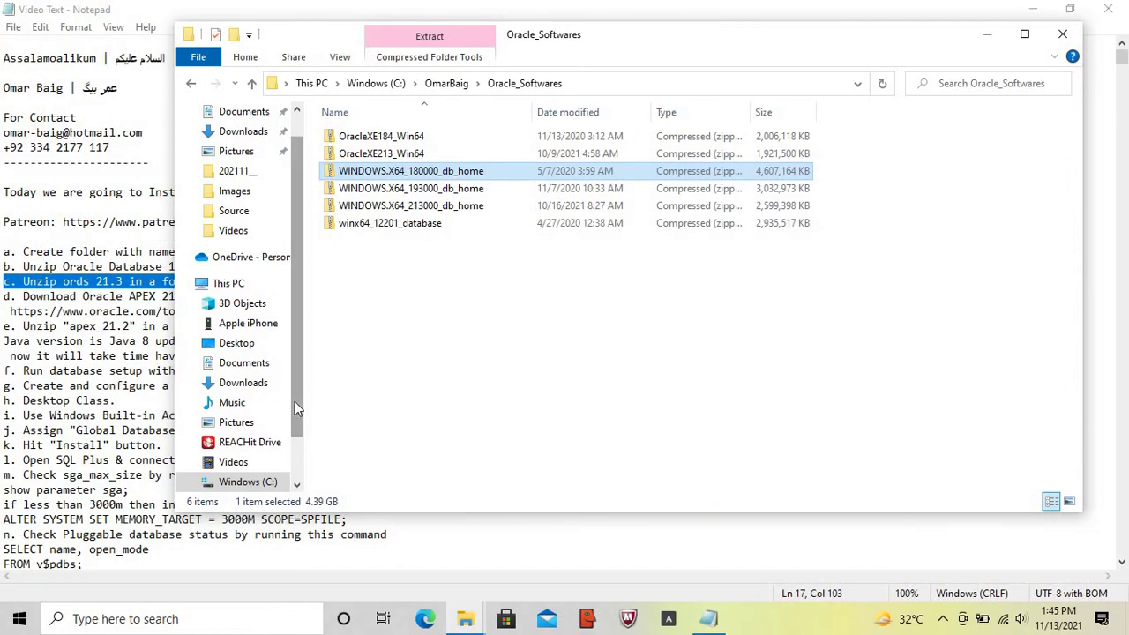
scroll(295, 401, "down", 1)
left_click(245, 444)
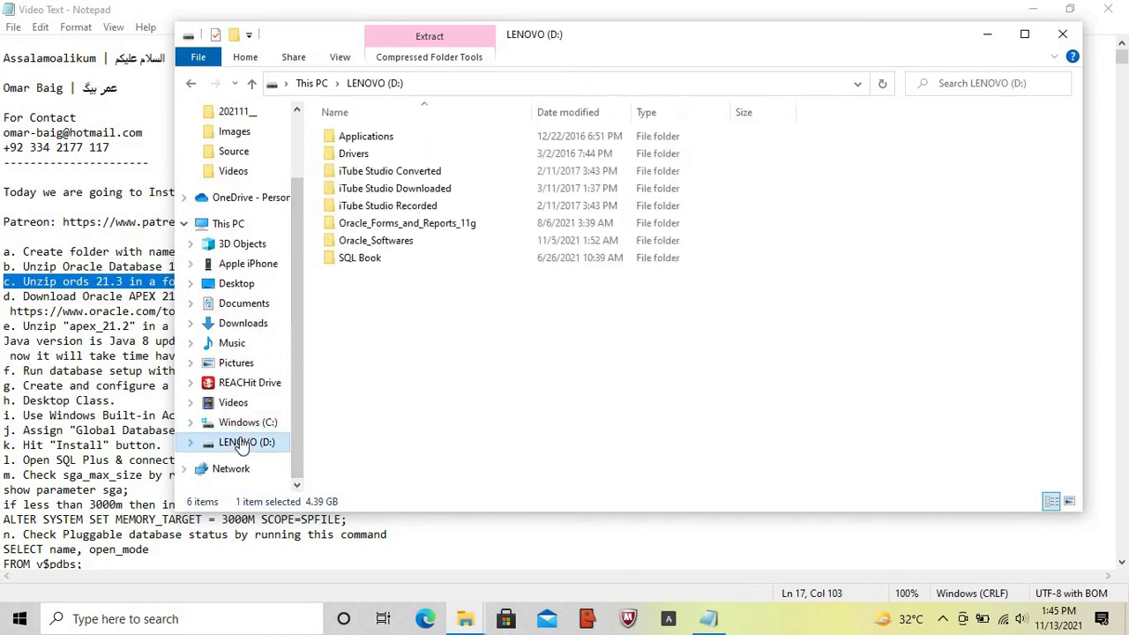
double_click(397, 240)
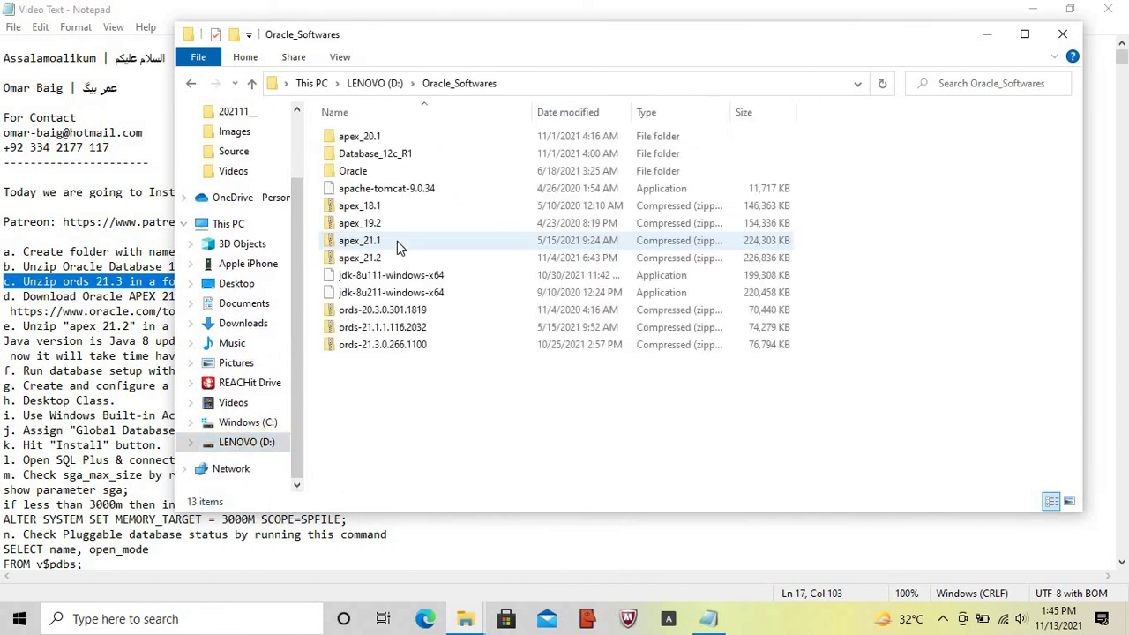
- Extract ords-21.3.0.266.1100 into C:\18c_21.2\ords, then highlight step d in the notes
left_click(409, 344)
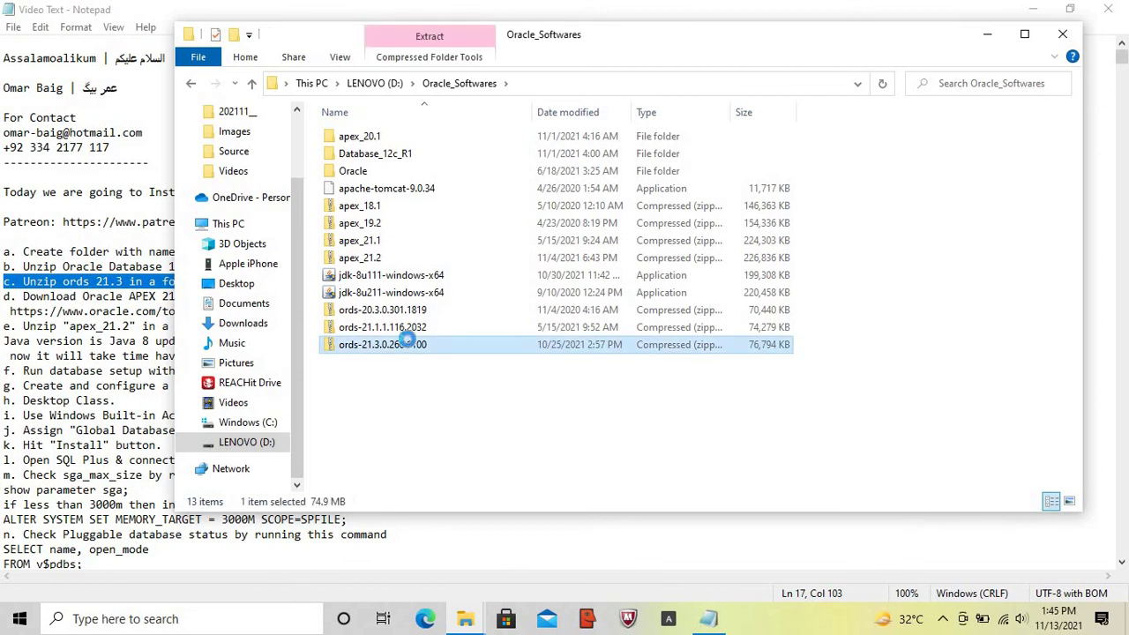
right_click(409, 343)
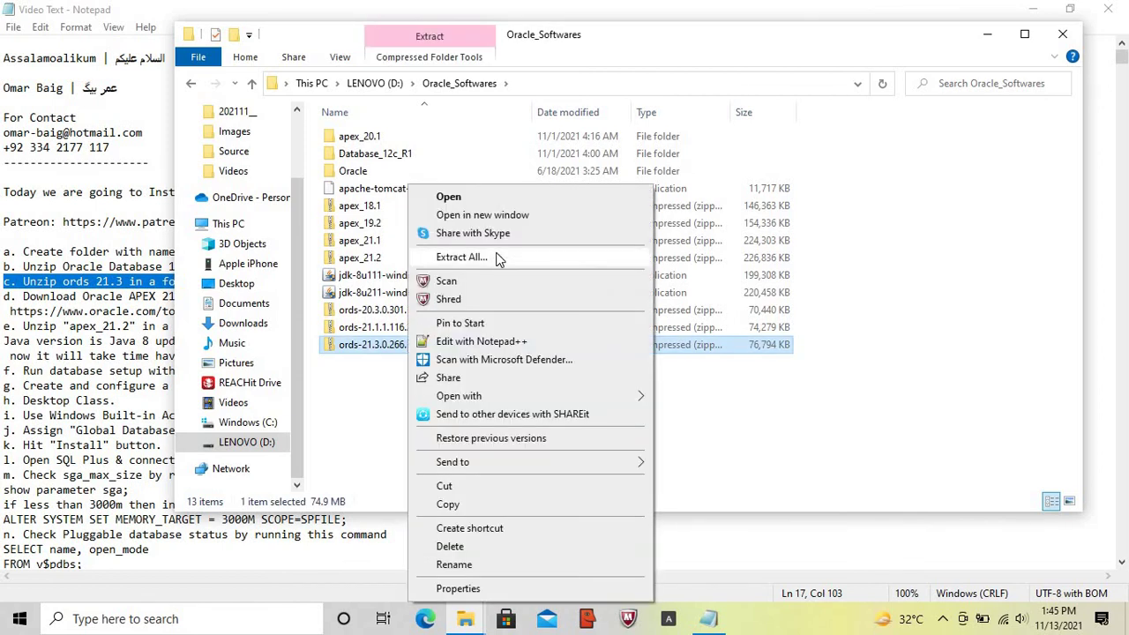
left_click(498, 257)
left_click(755, 255)
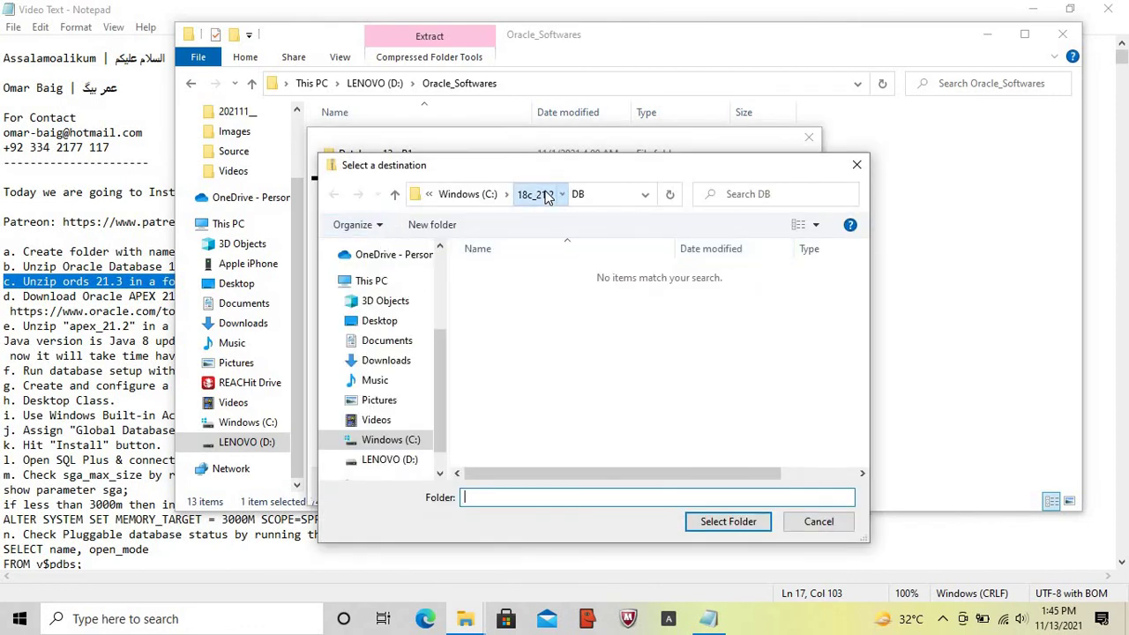
left_click(546, 196)
left_click(491, 292)
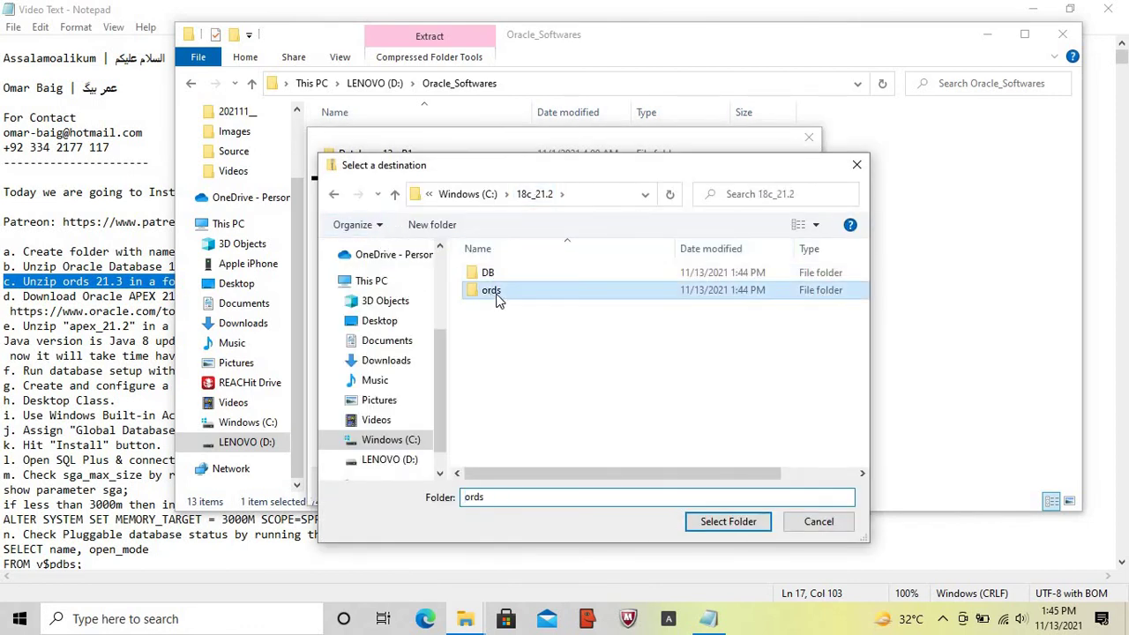
left_click(728, 522)
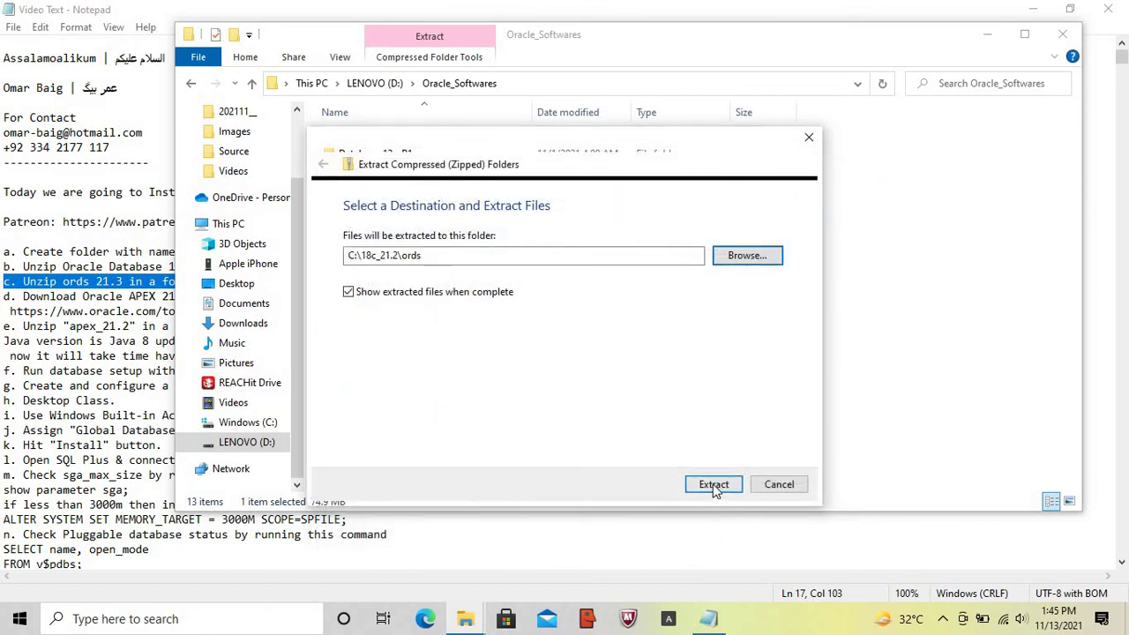
left_click(714, 485)
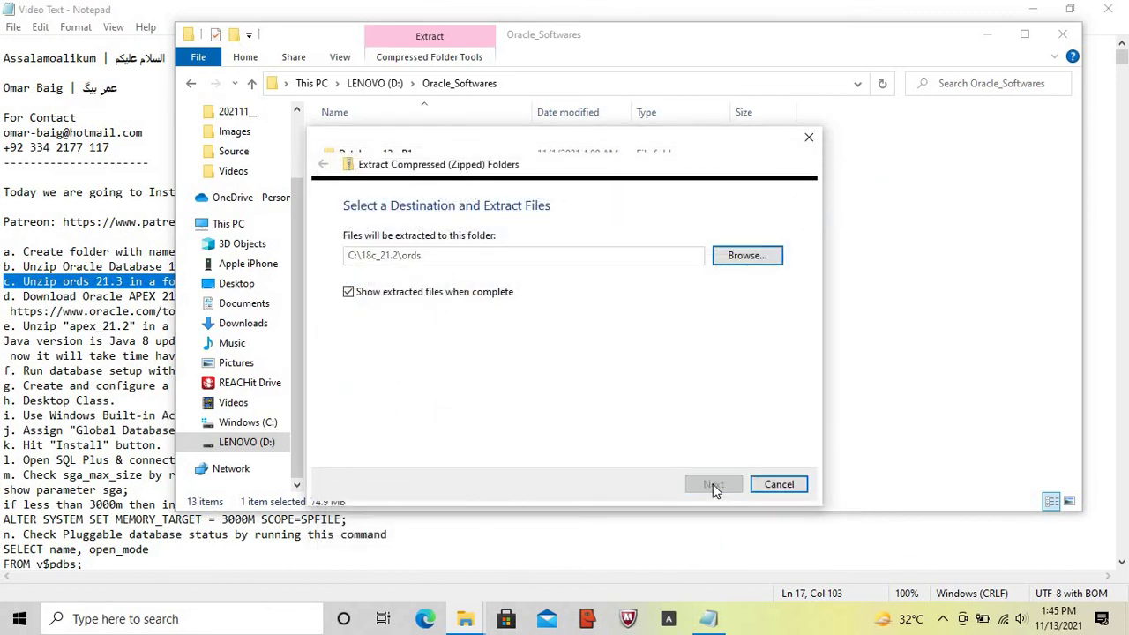
left_click(5, 297)
key("shift+Down")
key("shift+Down")
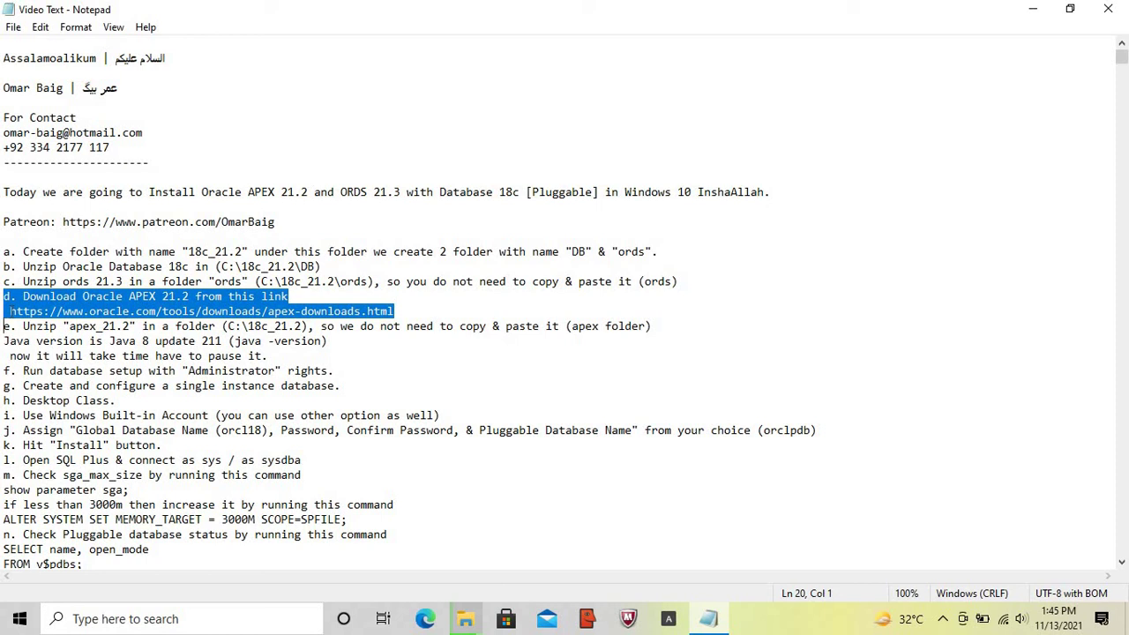
left_click(9, 311)
key("shift+End")
key("ctrl+c")
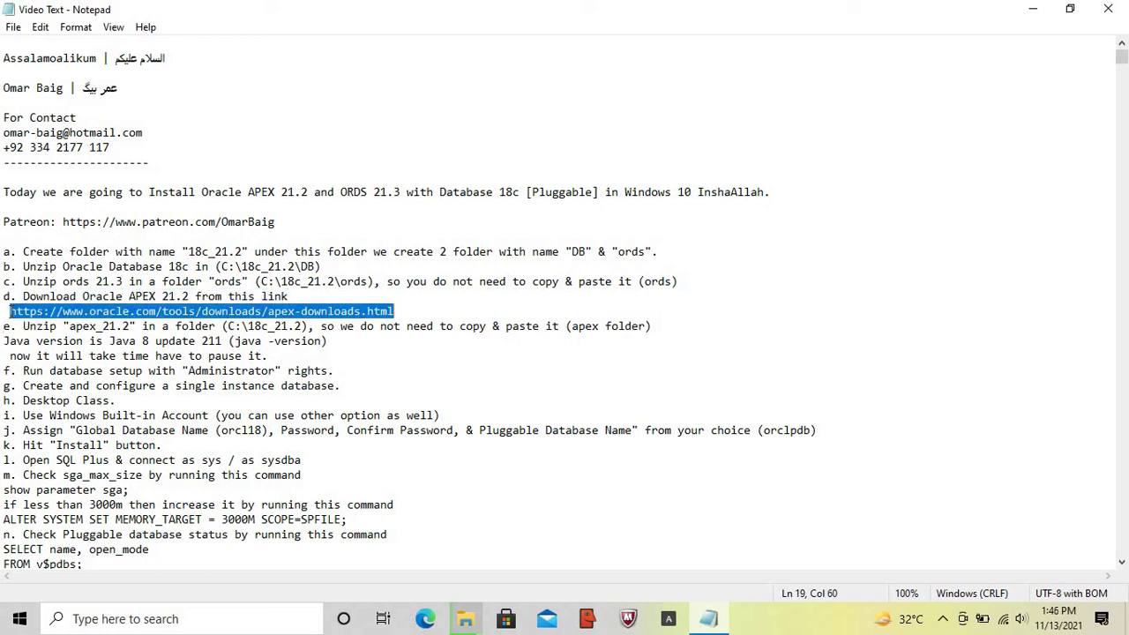
left_click(428, 620)
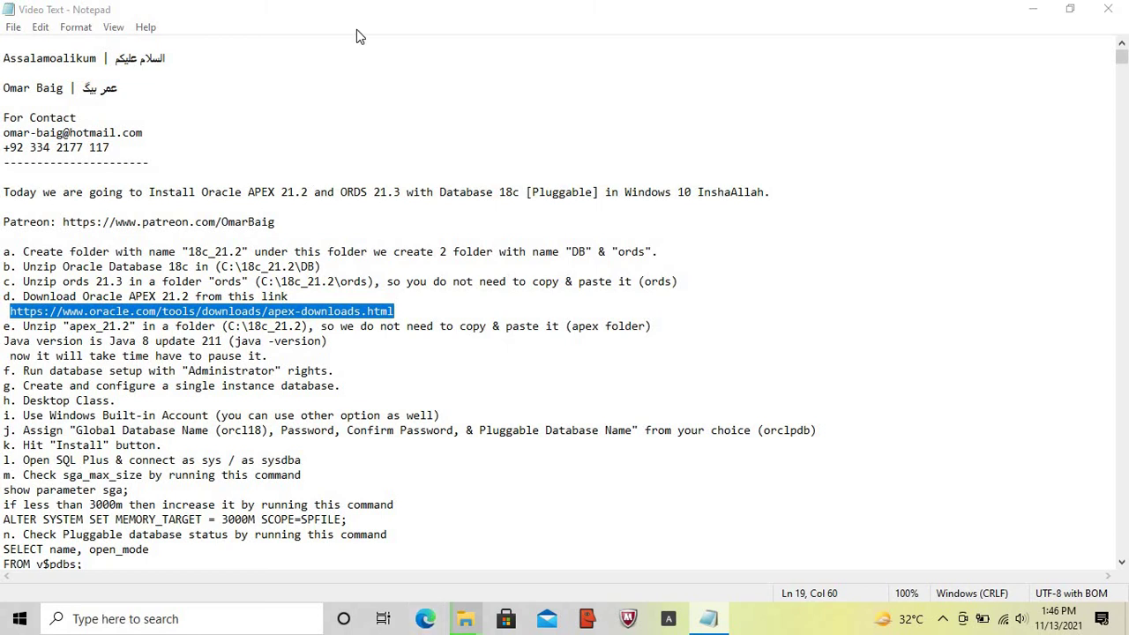
- Load the pasted Oracle APEX downloads page in a maximized Edge window
left_click(355, 61)
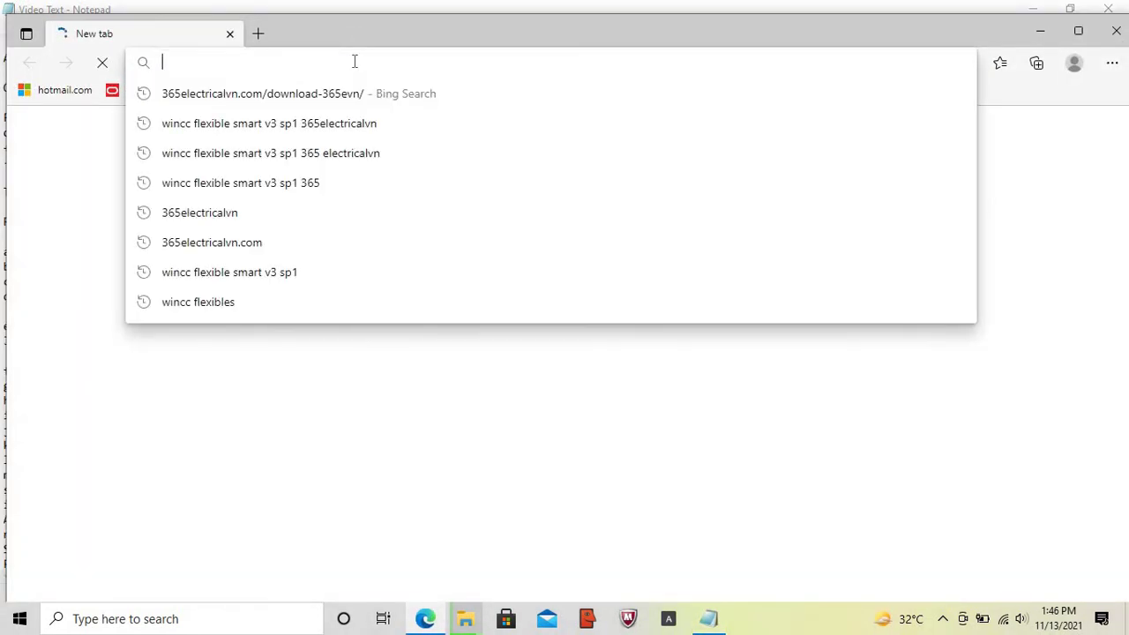
key("ctrl+v")
key("Return")
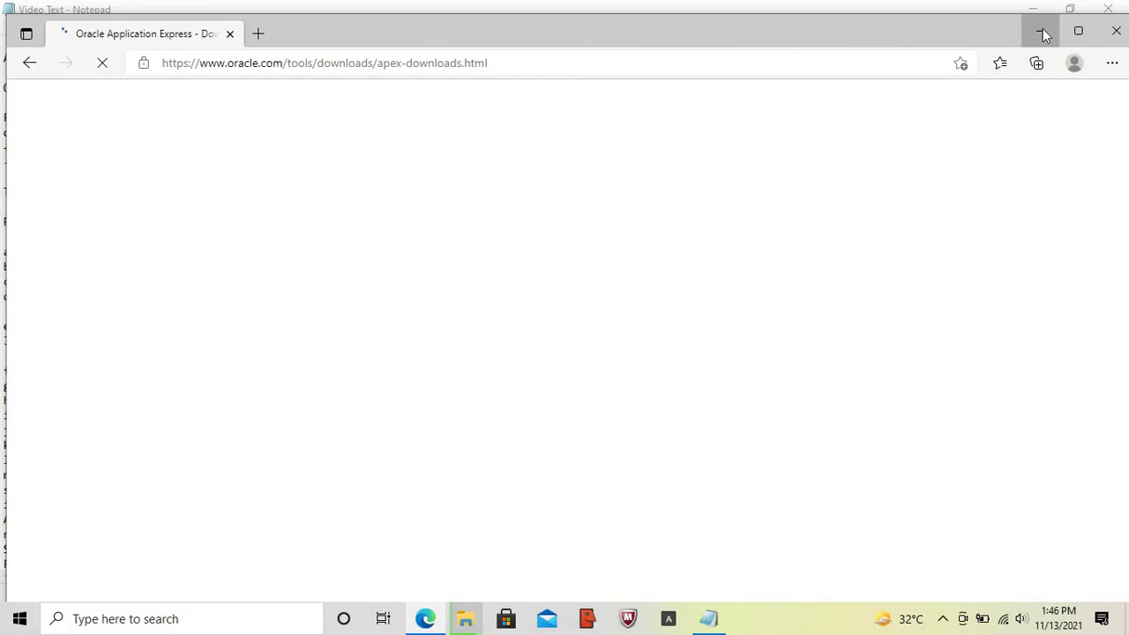
left_click(1043, 34)
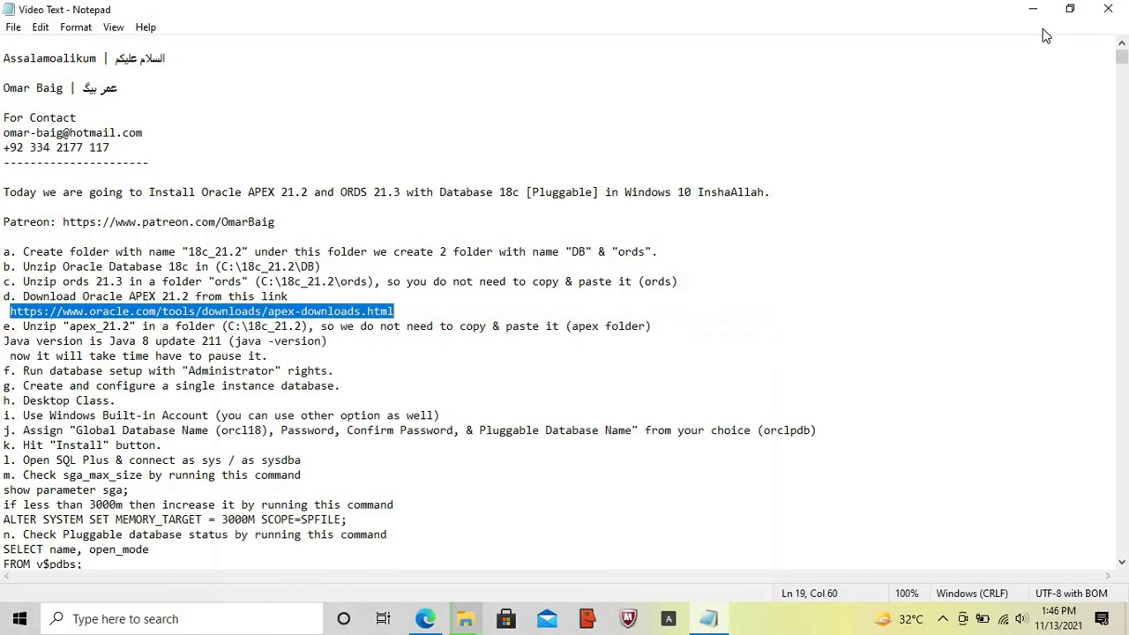
left_click(425, 620)
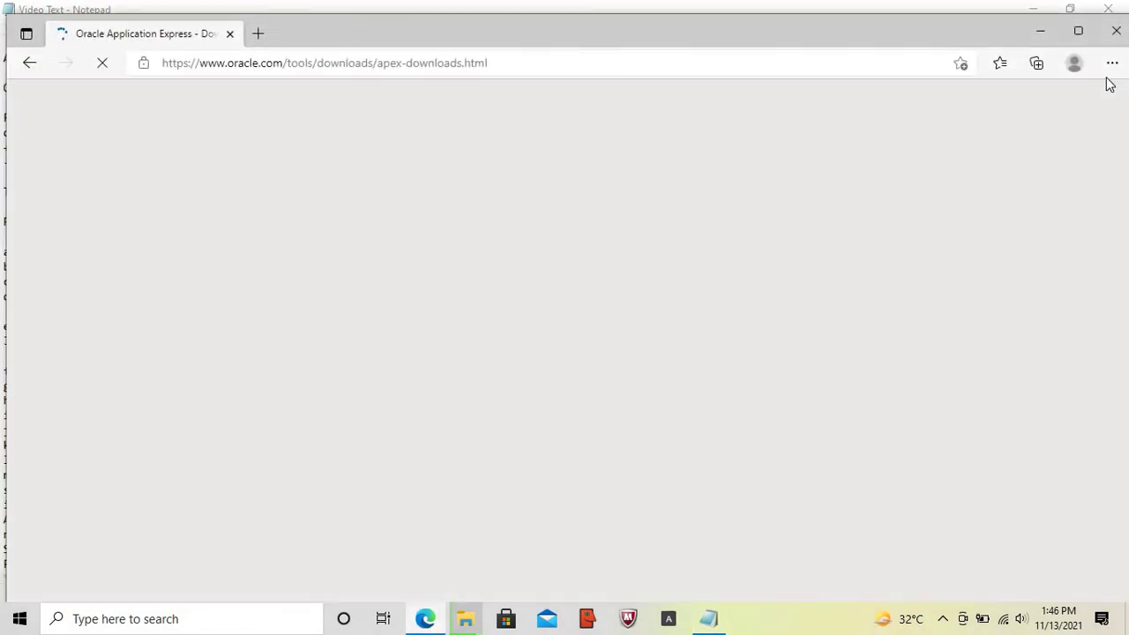
left_click(1078, 31)
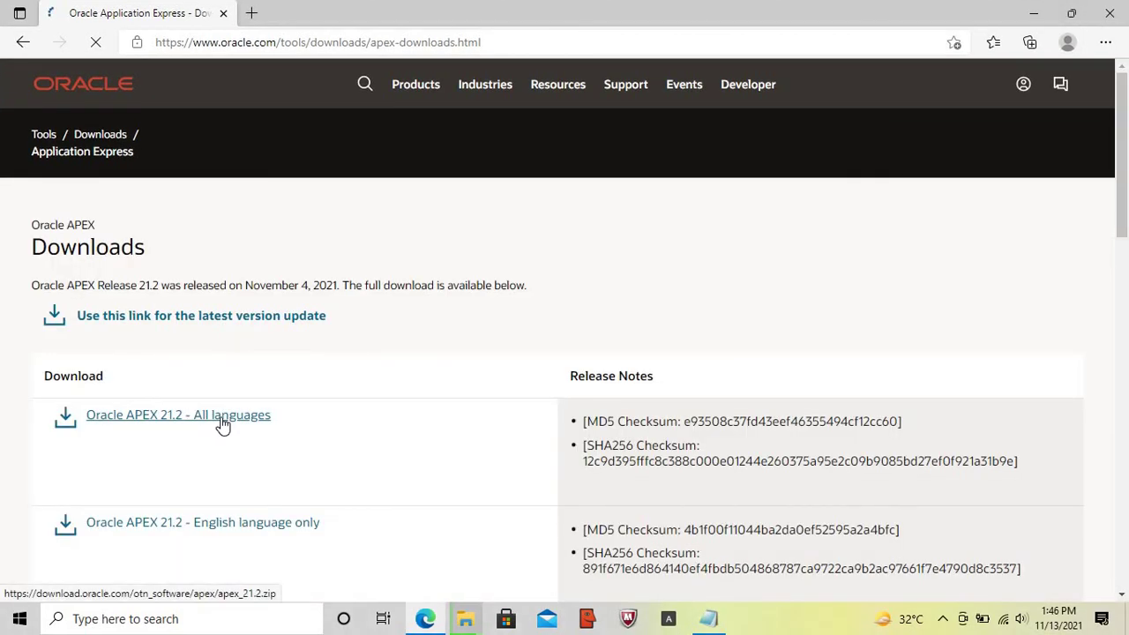
- Start downloading Oracle APEX 21.2 - All languages (apex_21.2.zip), then pause it
left_click(221, 422)
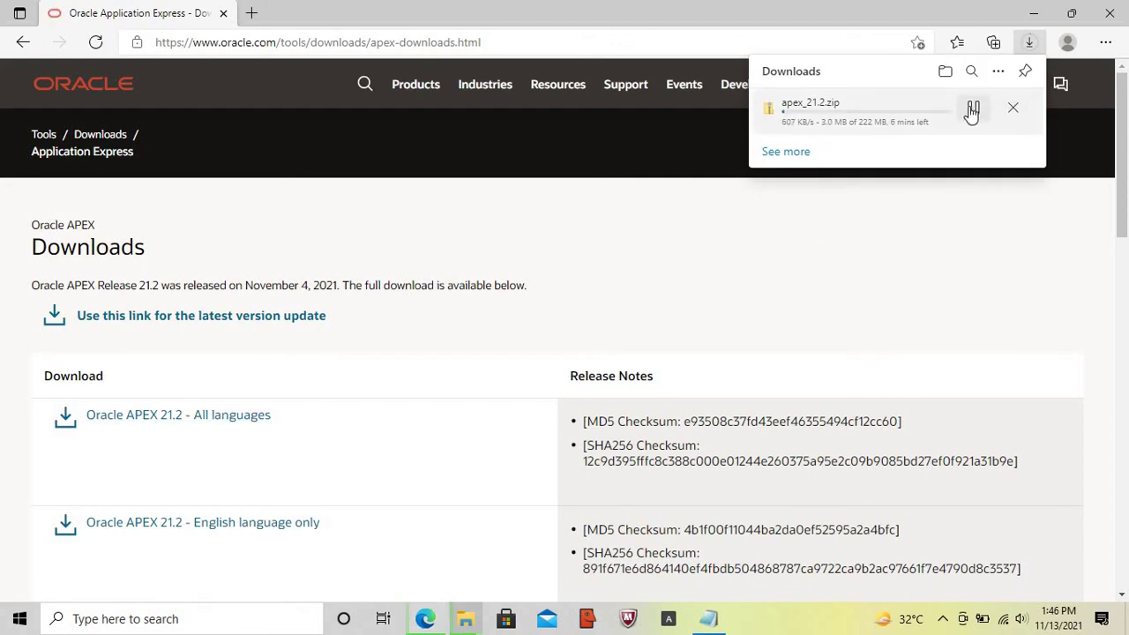
left_click(971, 110)
left_click(1030, 14)
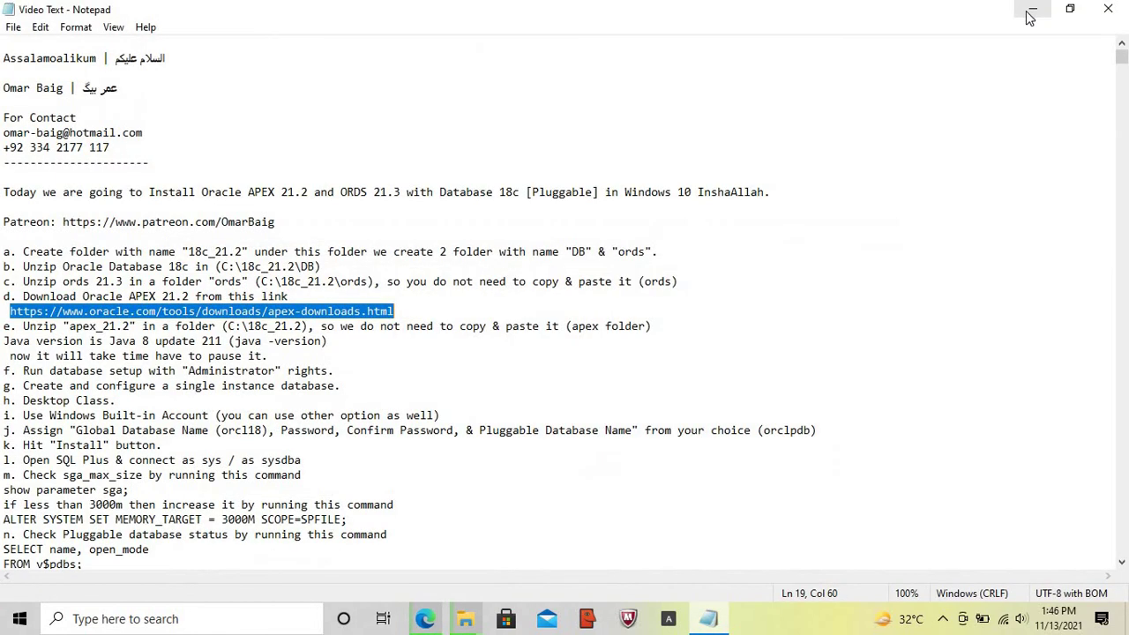
- Highlight the step e unzip instruction in the notes
left_click(5, 331)
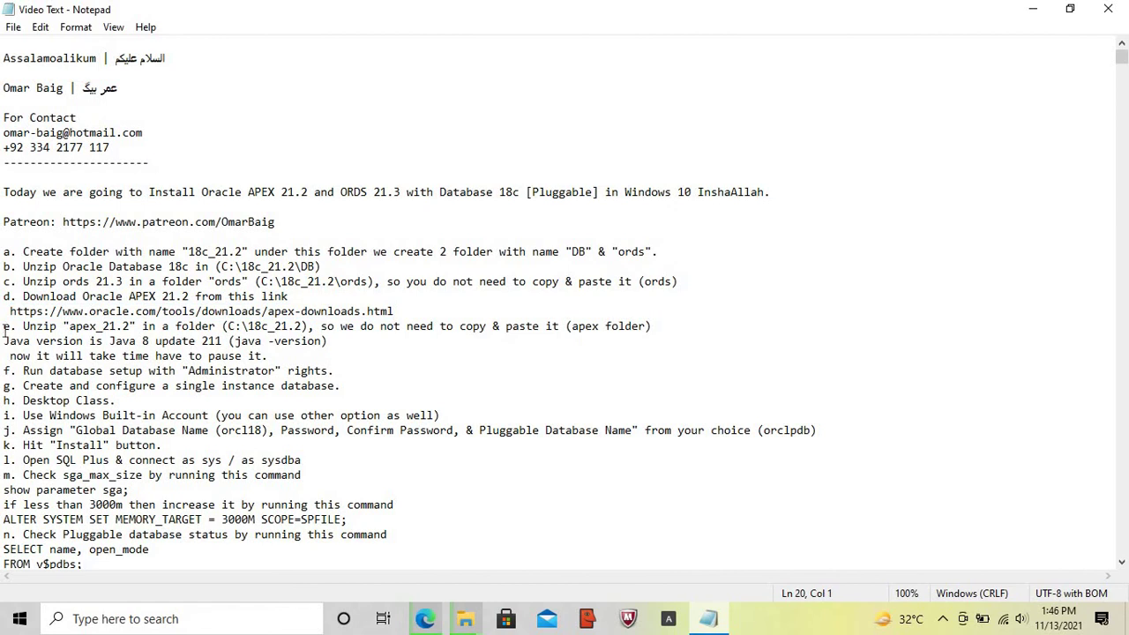
key("shift+End")
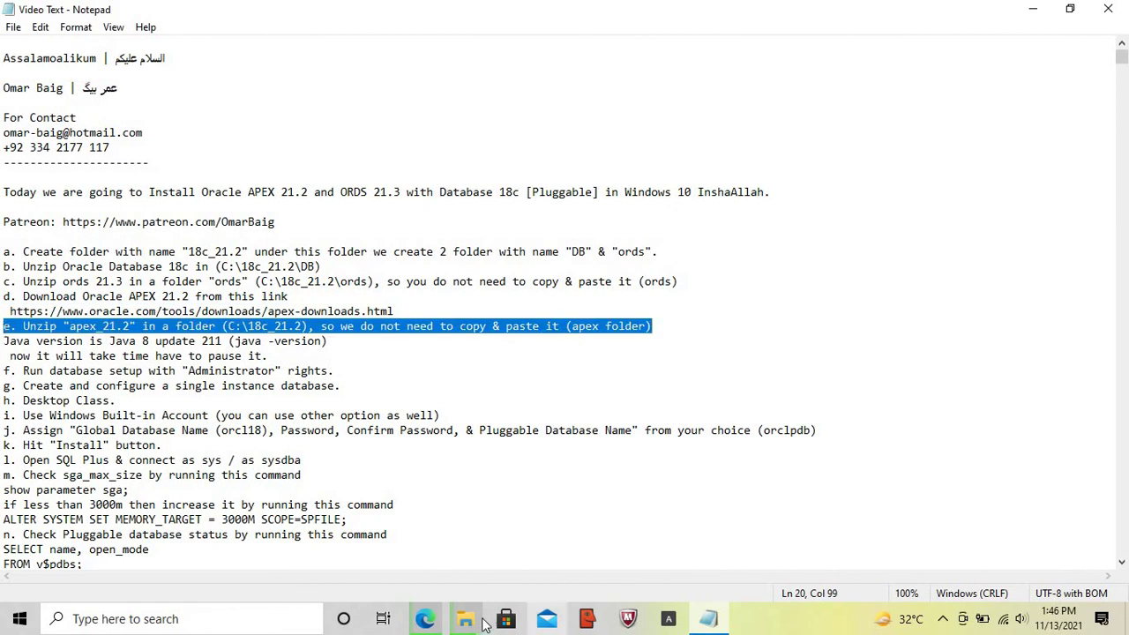
mouse_move(425, 620)
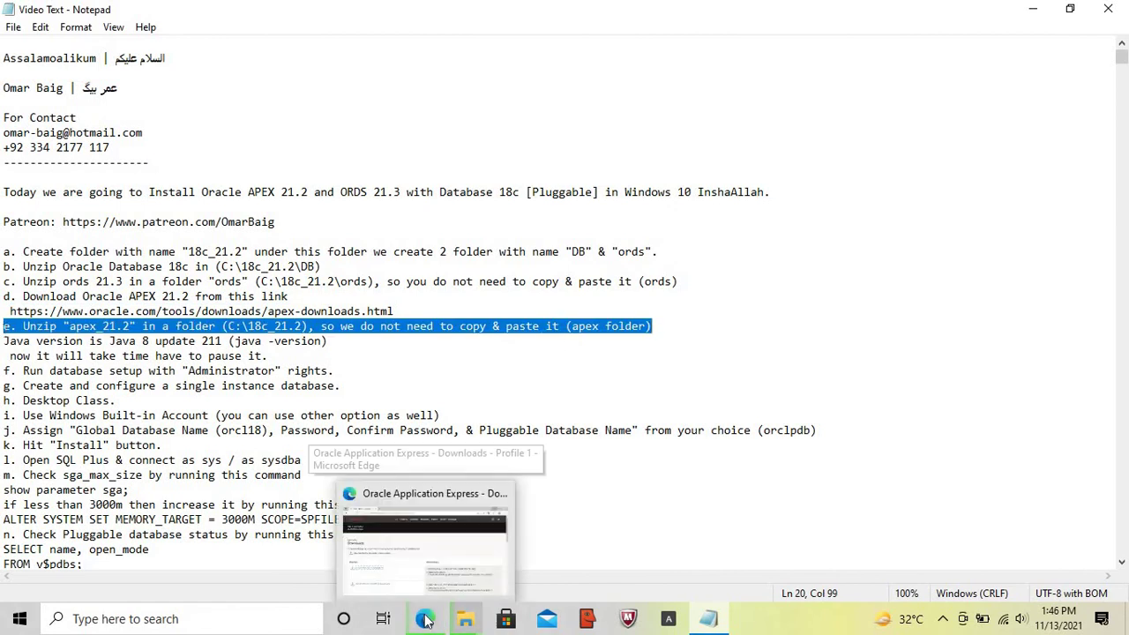
mouse_move(465, 620)
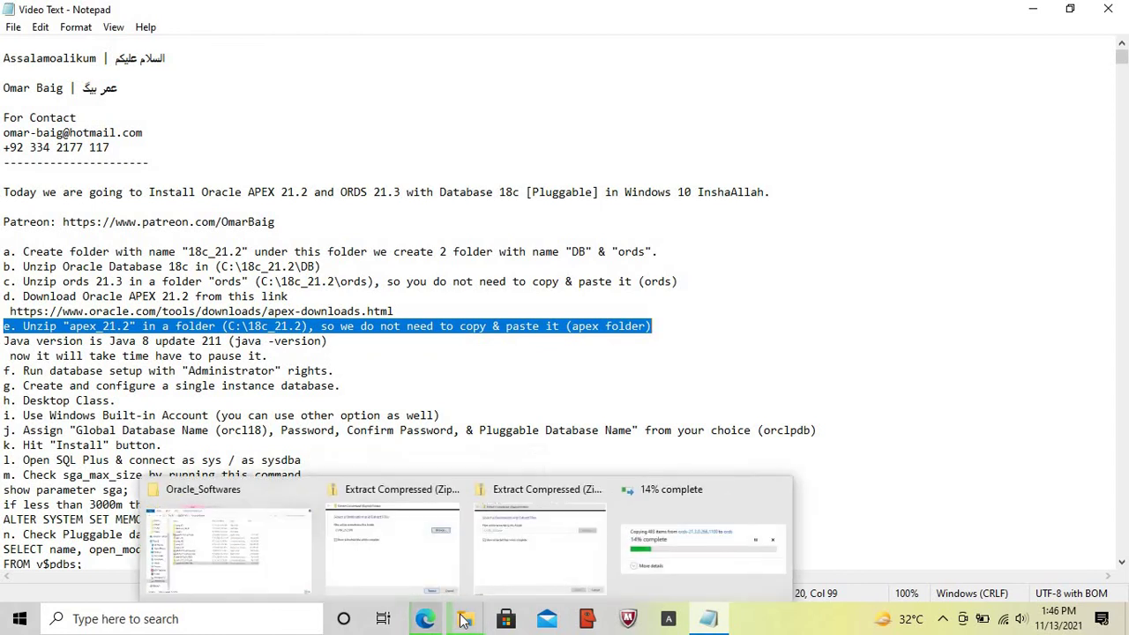
left_click(201, 545)
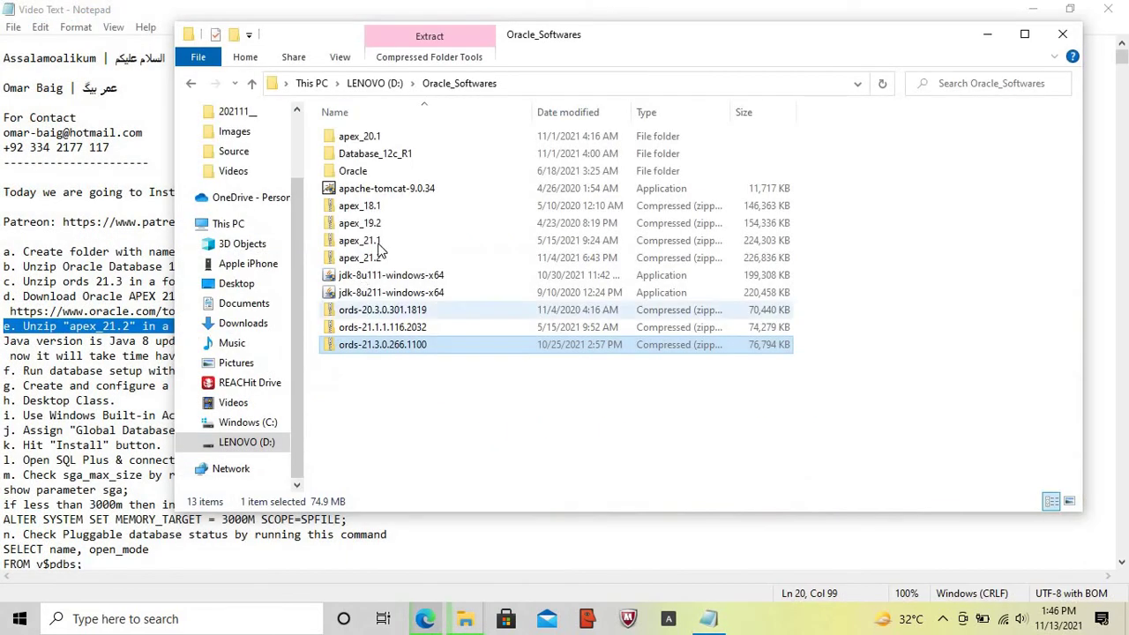
- Extract the apex_21.2 archive with C:\18c_21.2 as the destination folder
left_click(380, 261)
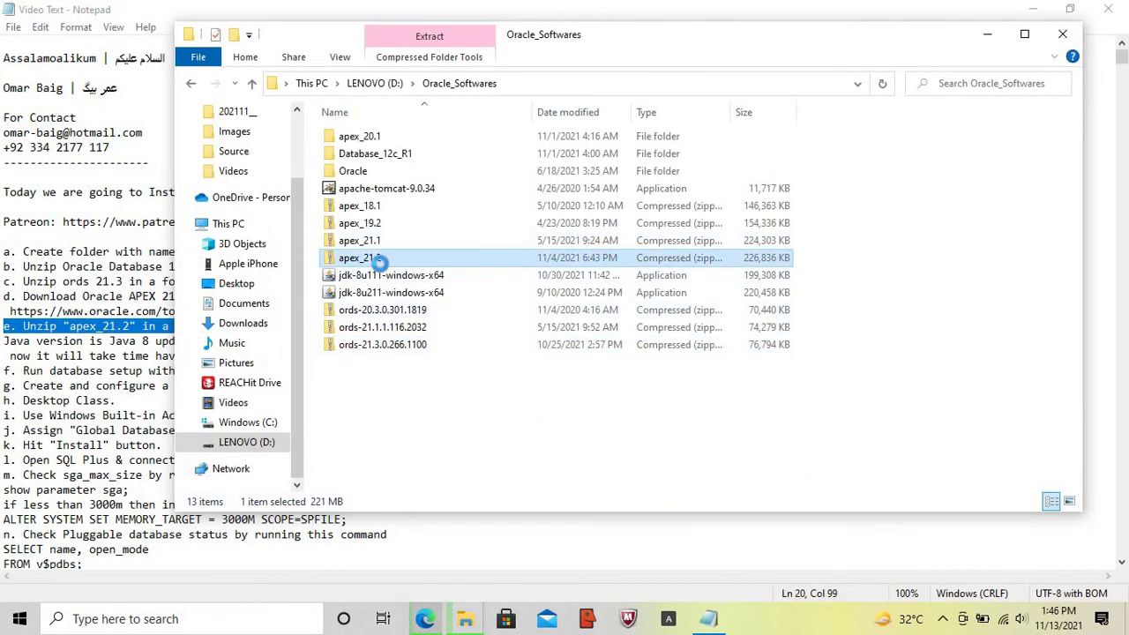
right_click(380, 261)
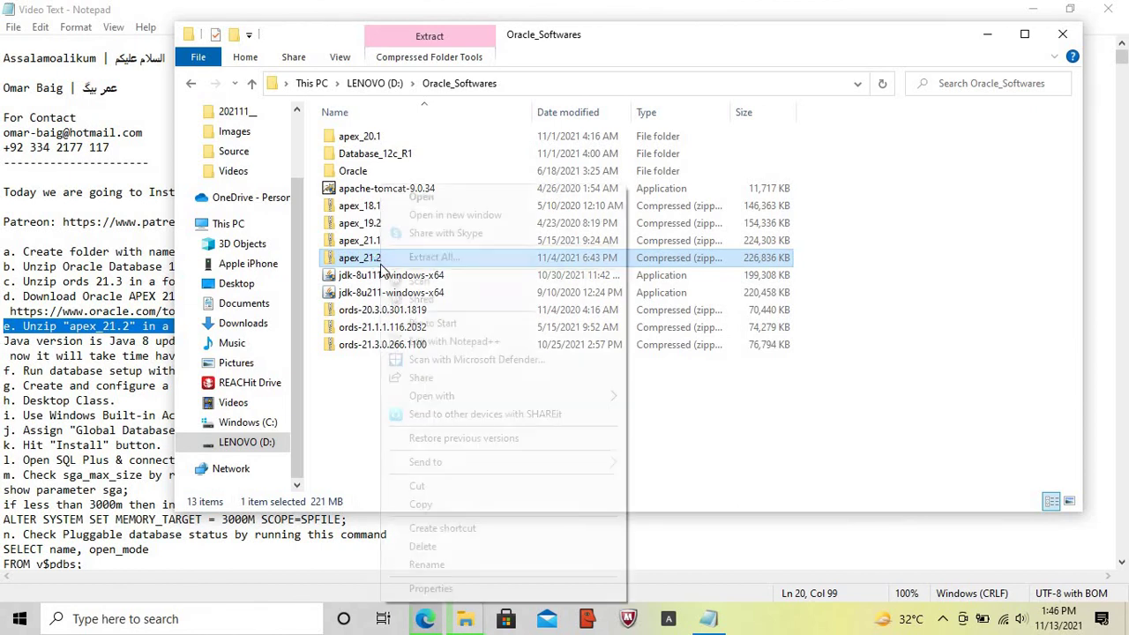
left_click(457, 258)
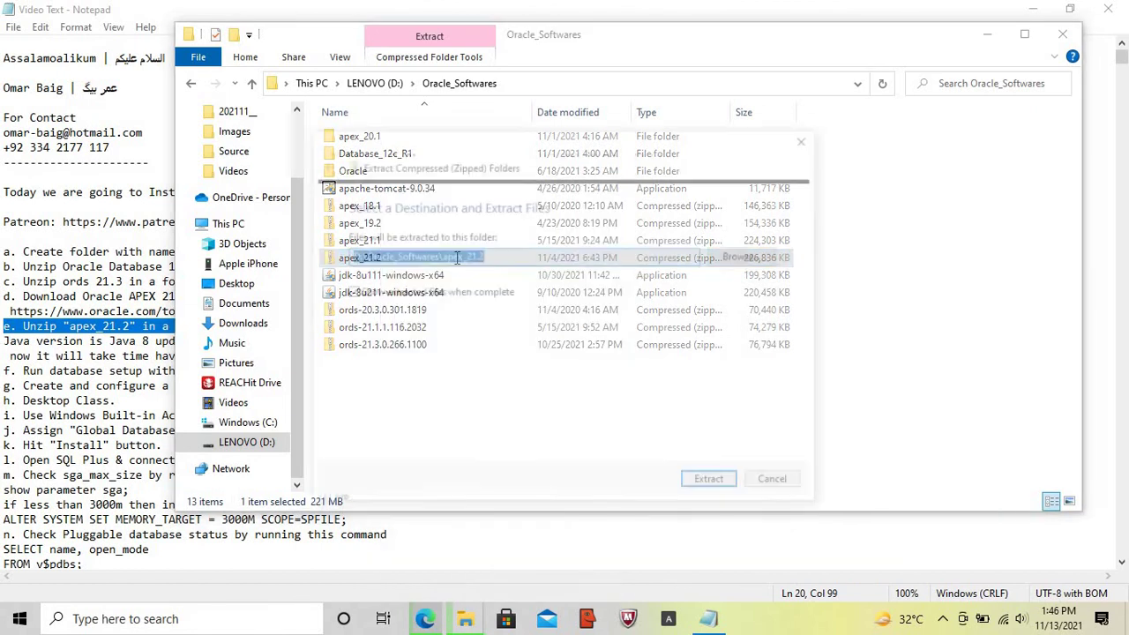
left_click(754, 255)
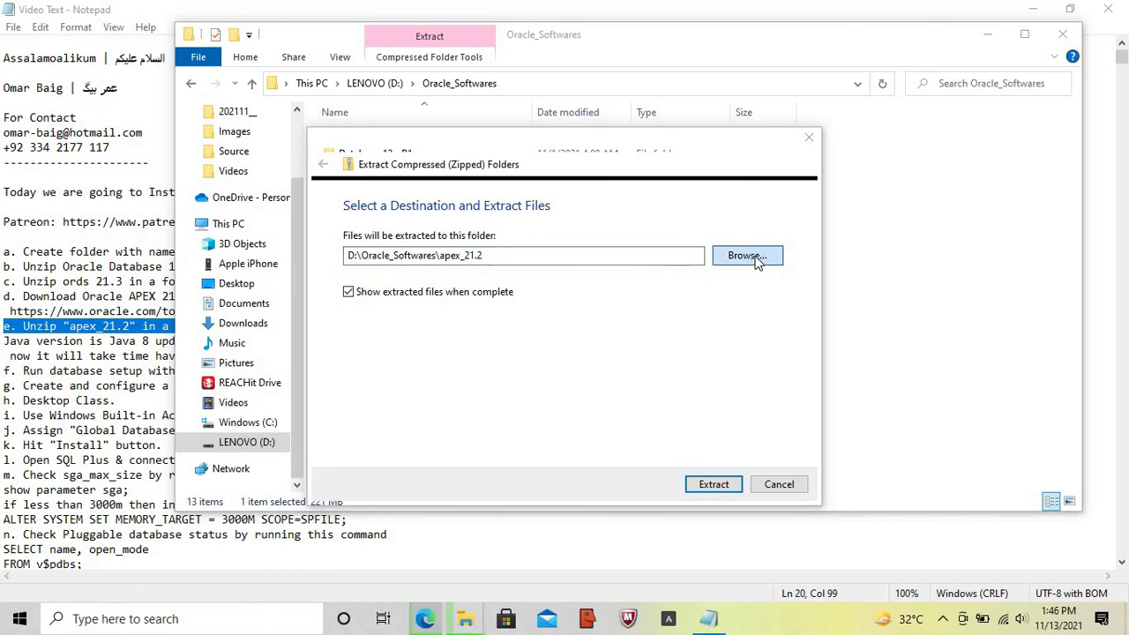
left_click(458, 195)
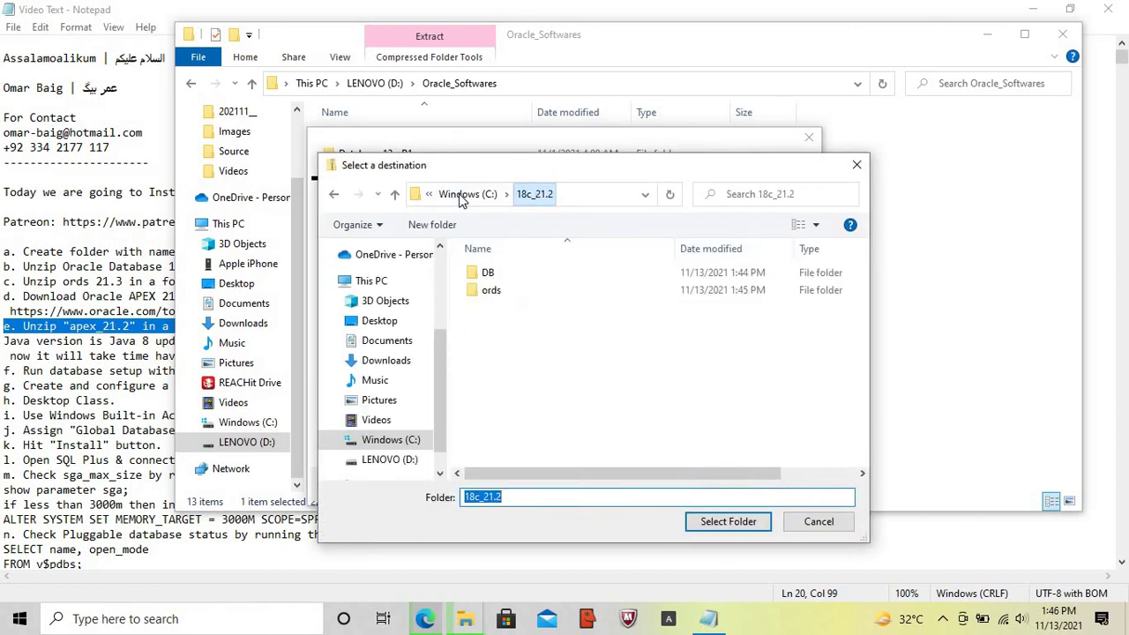
left_click(730, 525)
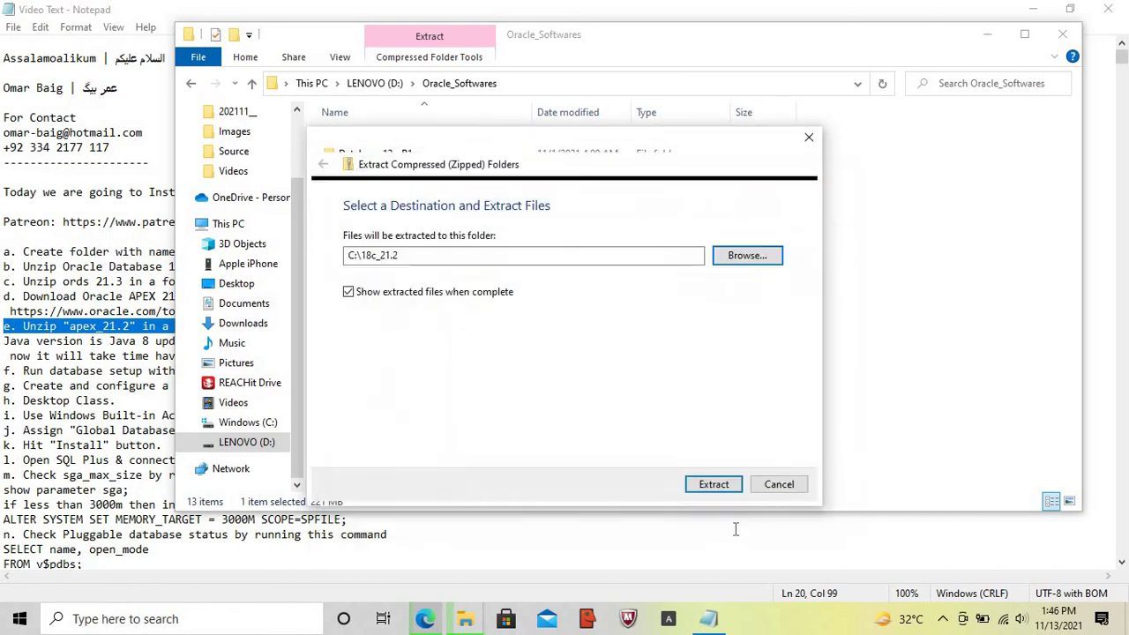
left_click(724, 486)
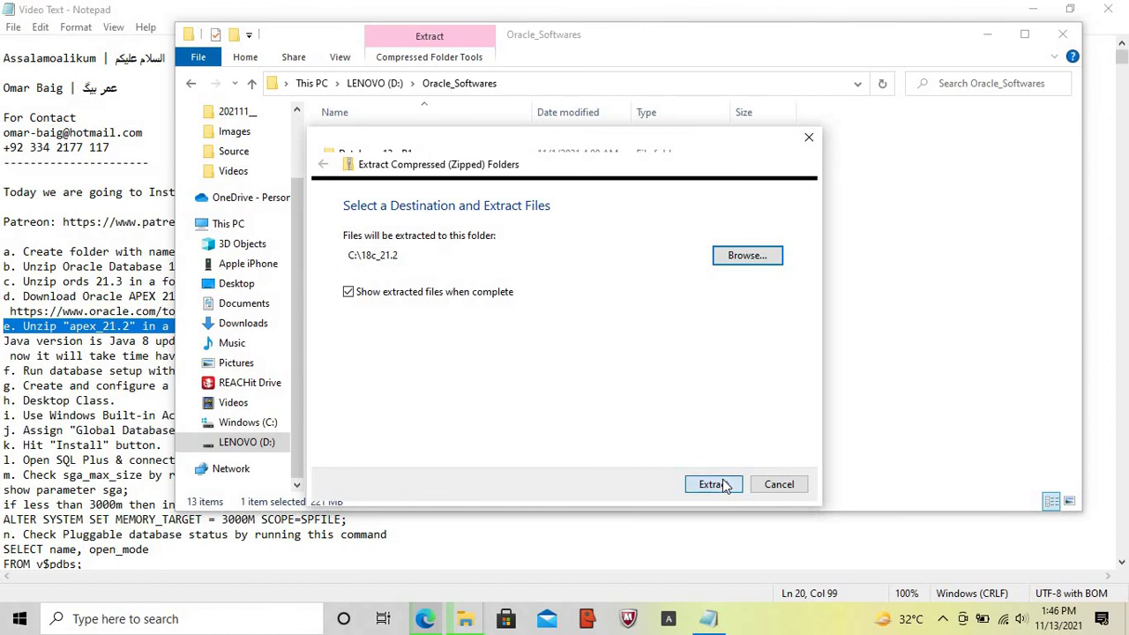
- Run java -version in Command Prompt to confirm 1.8.0_211, then exit
left_click(203, 626)
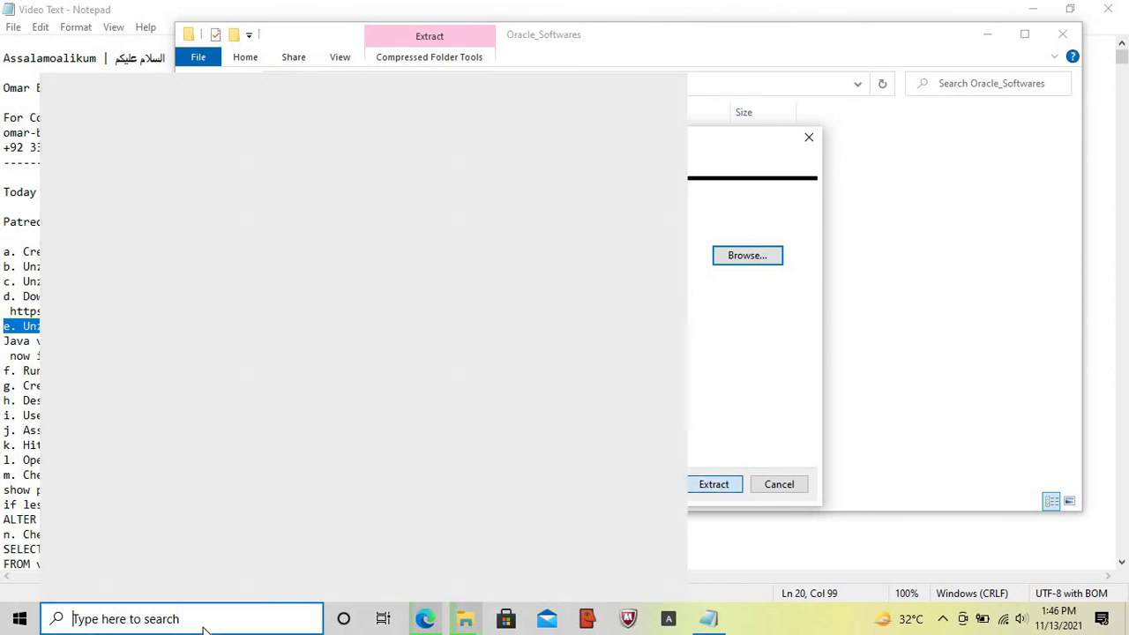
type("cnd")
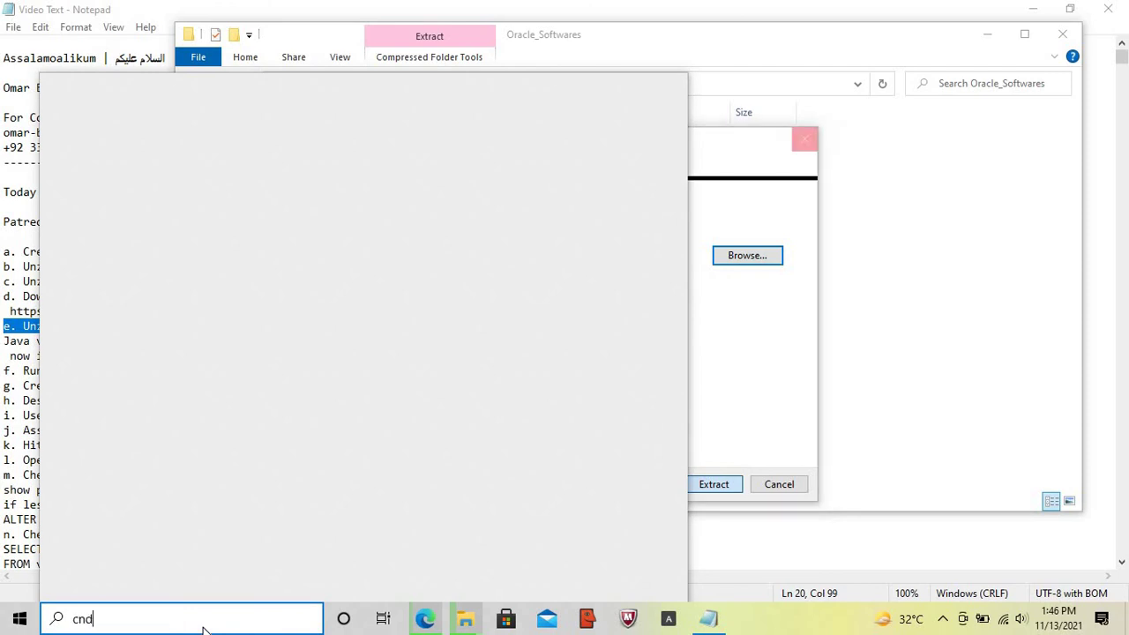
key("Escape")
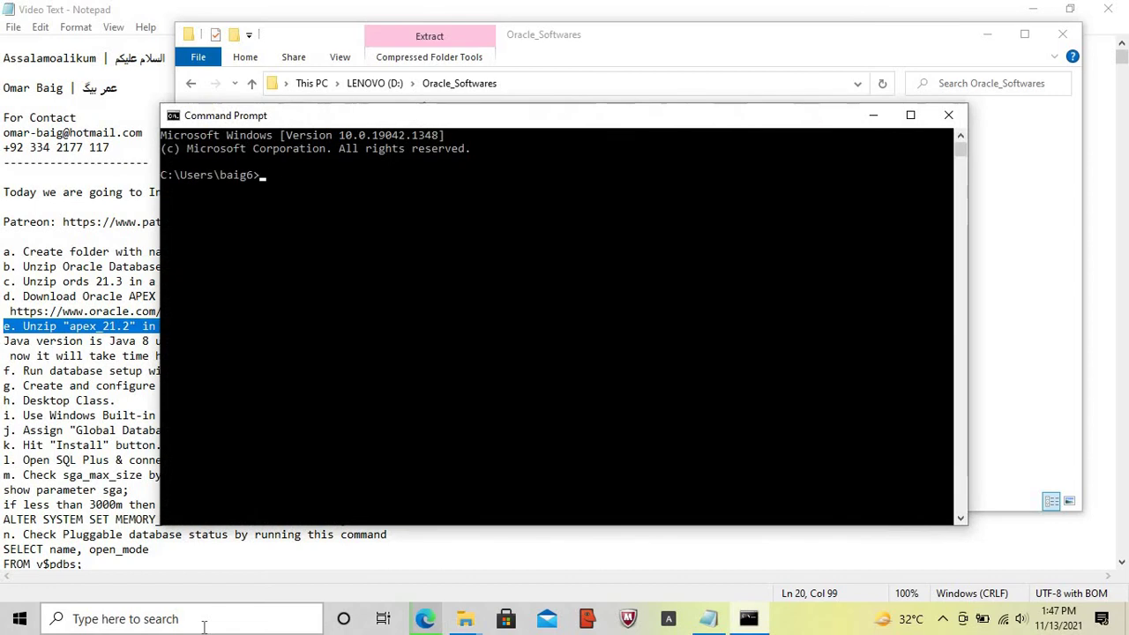
type("java -ver")
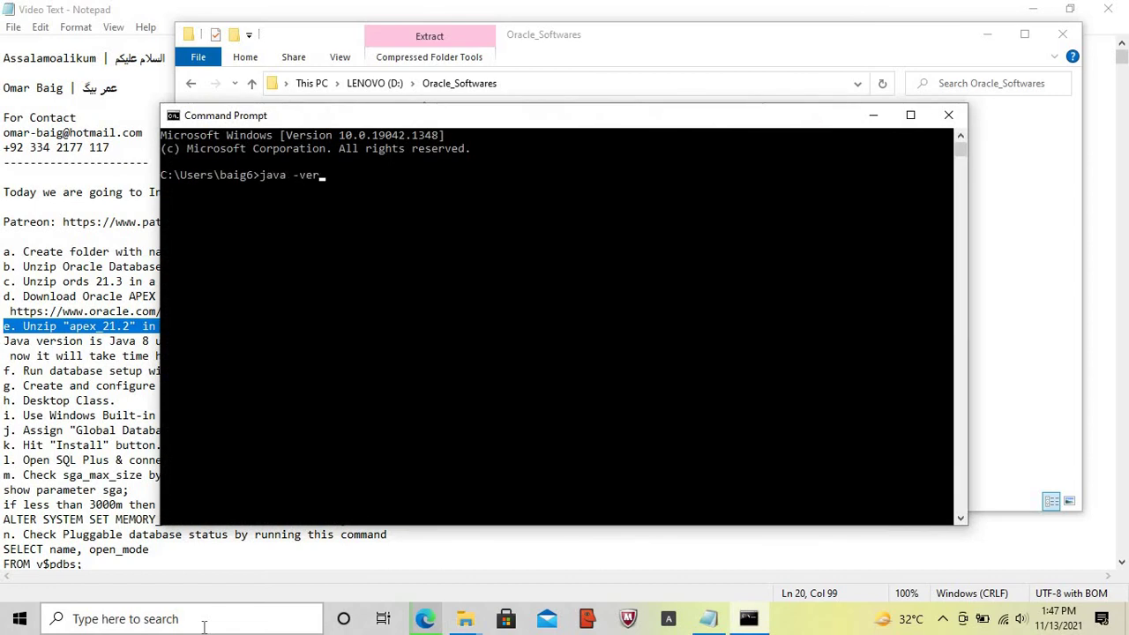
type("sion")
key("Return")
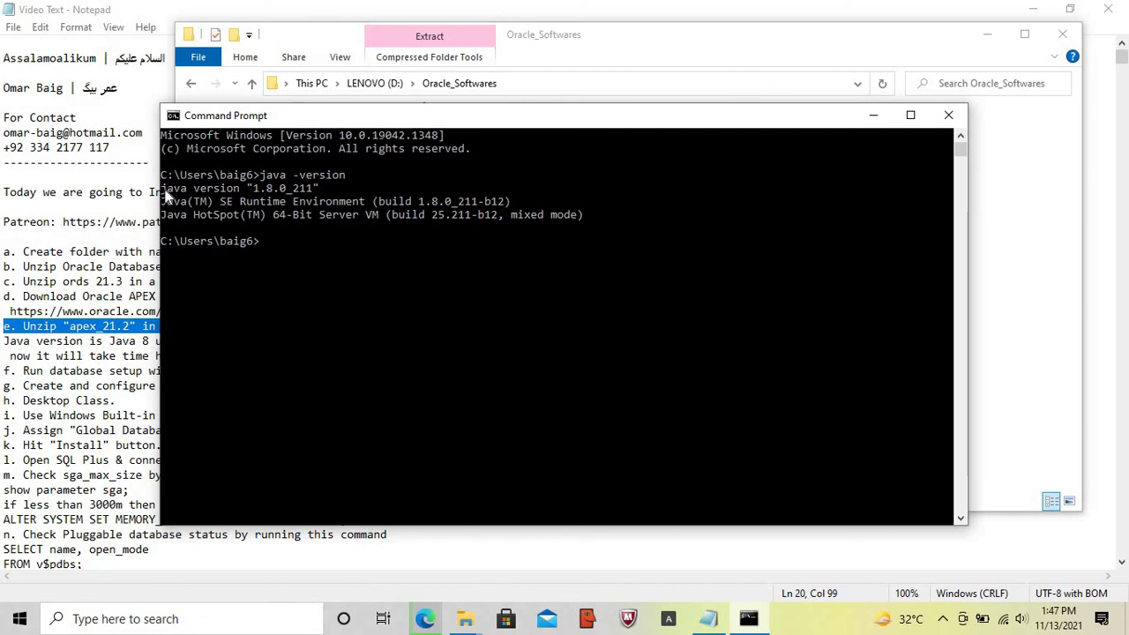
left_click_drag(162, 190, 325, 196)
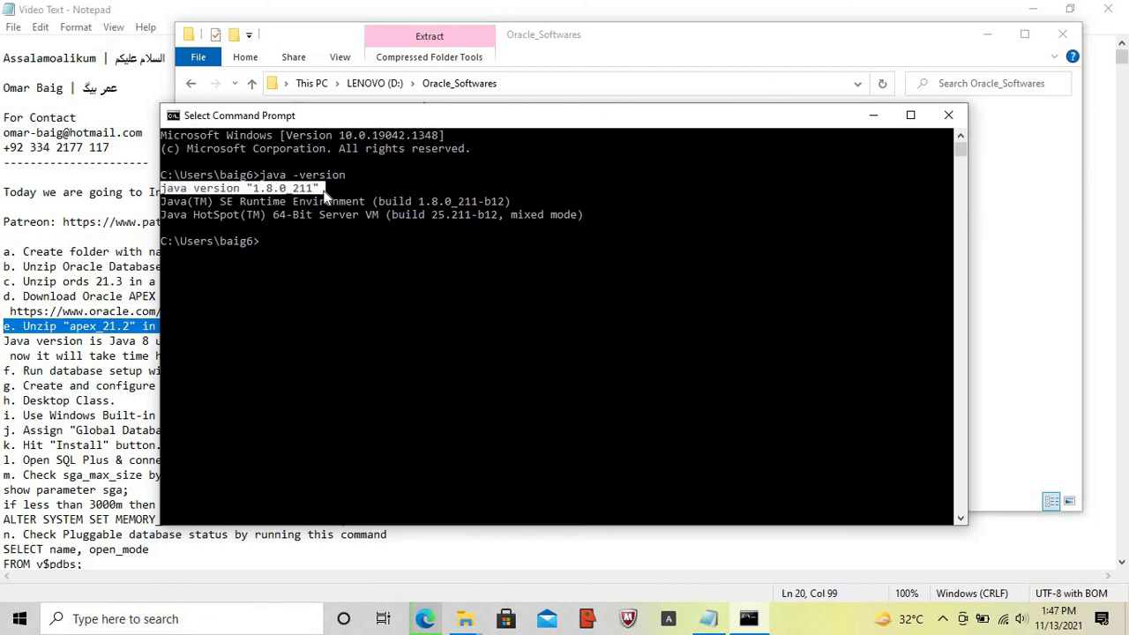
left_click(324, 195)
type("exit")
key("Return")
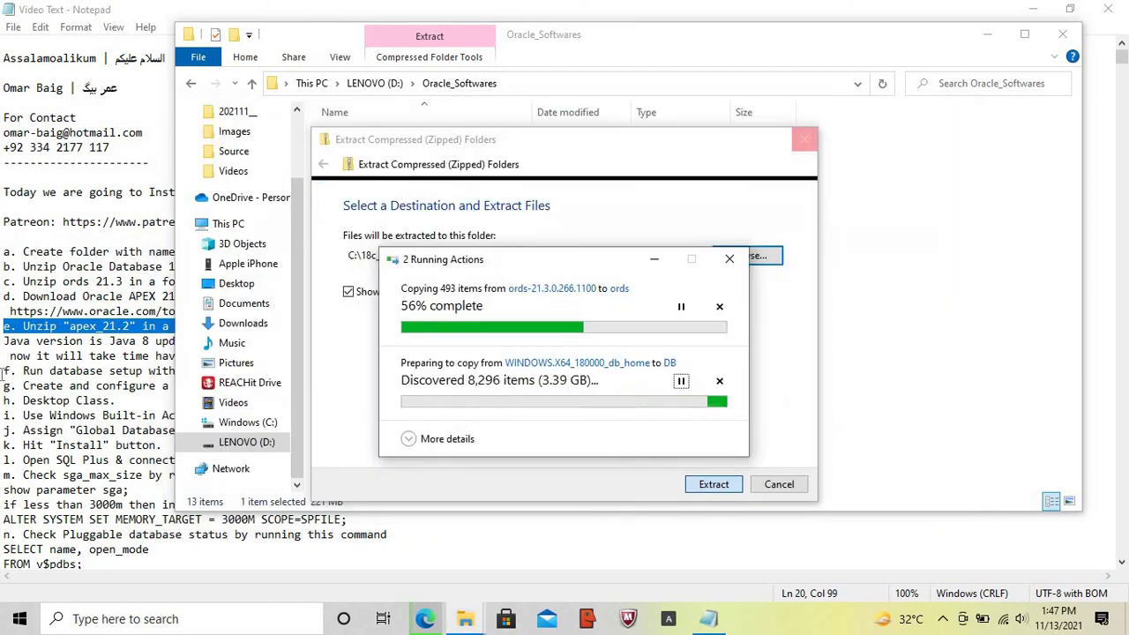
- Highlight the Java 8 update 211 and pause-extraction lines in the notes
left_click(5, 342)
key("shift+End")
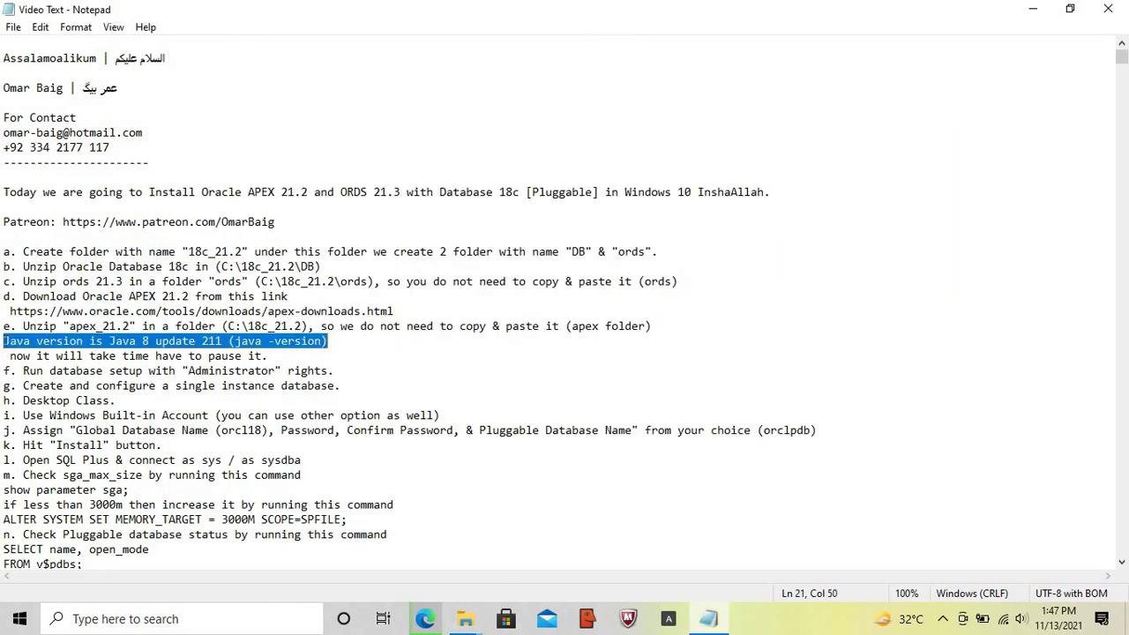
key("Down")
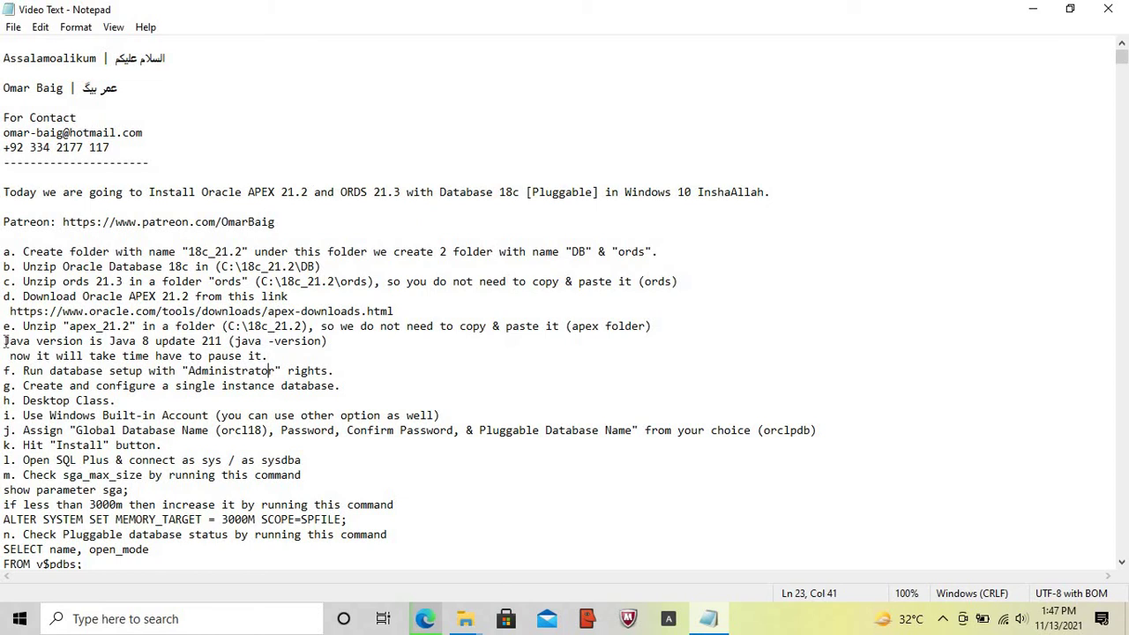
key("shift+End")
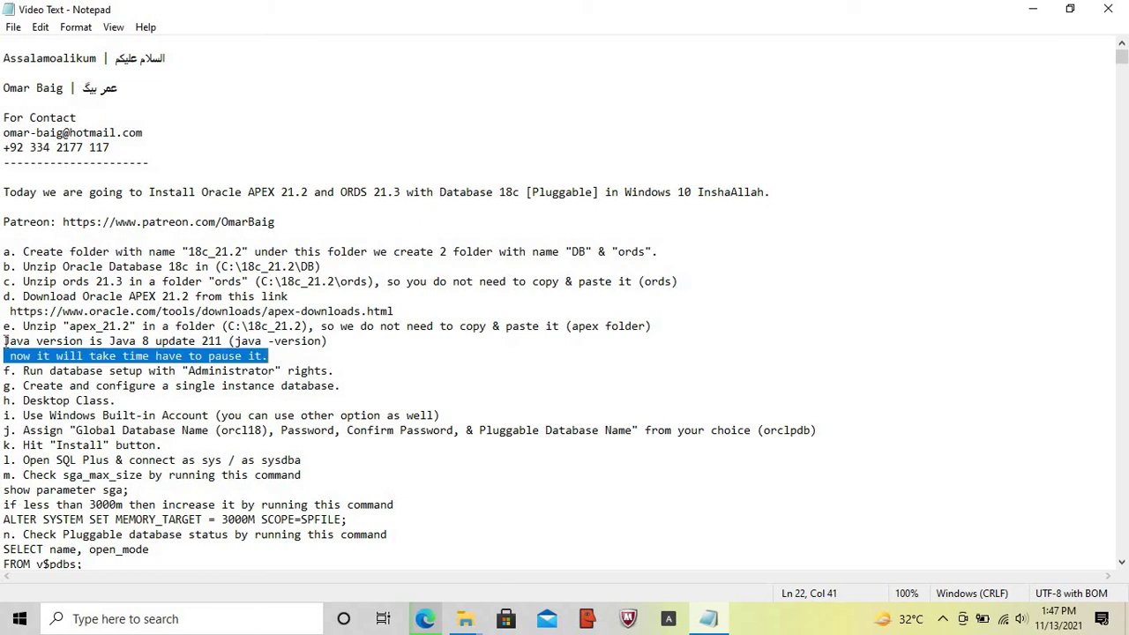
- Check the APEX download page, ords folder and extraction progress dialog
left_click(424, 619)
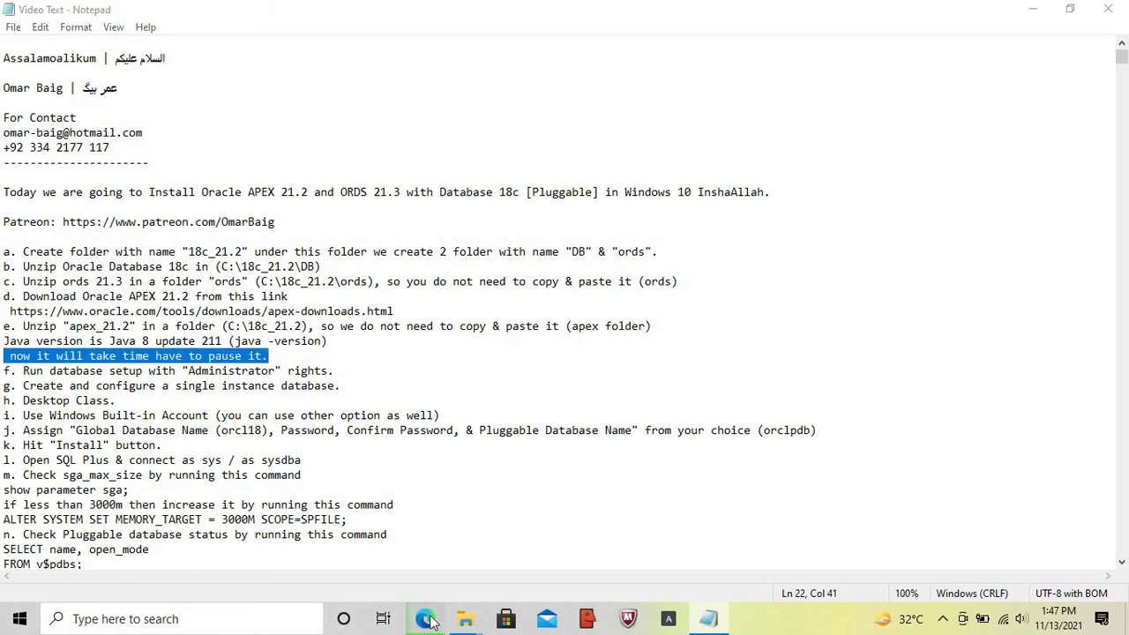
left_click(464, 618)
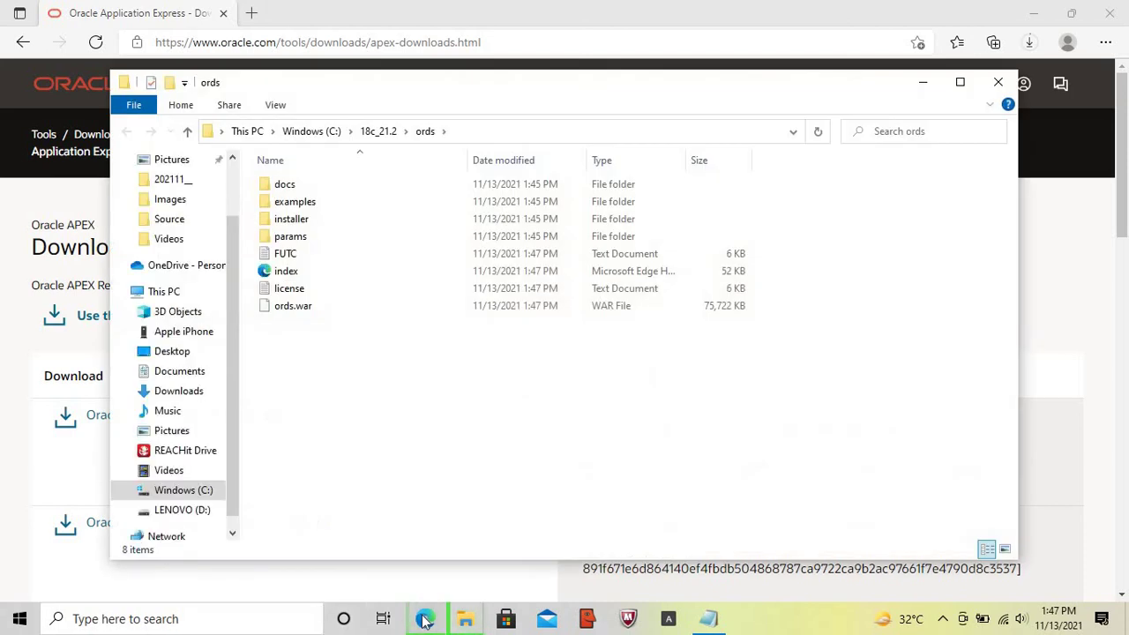
left_click(424, 619)
left_click(466, 619)
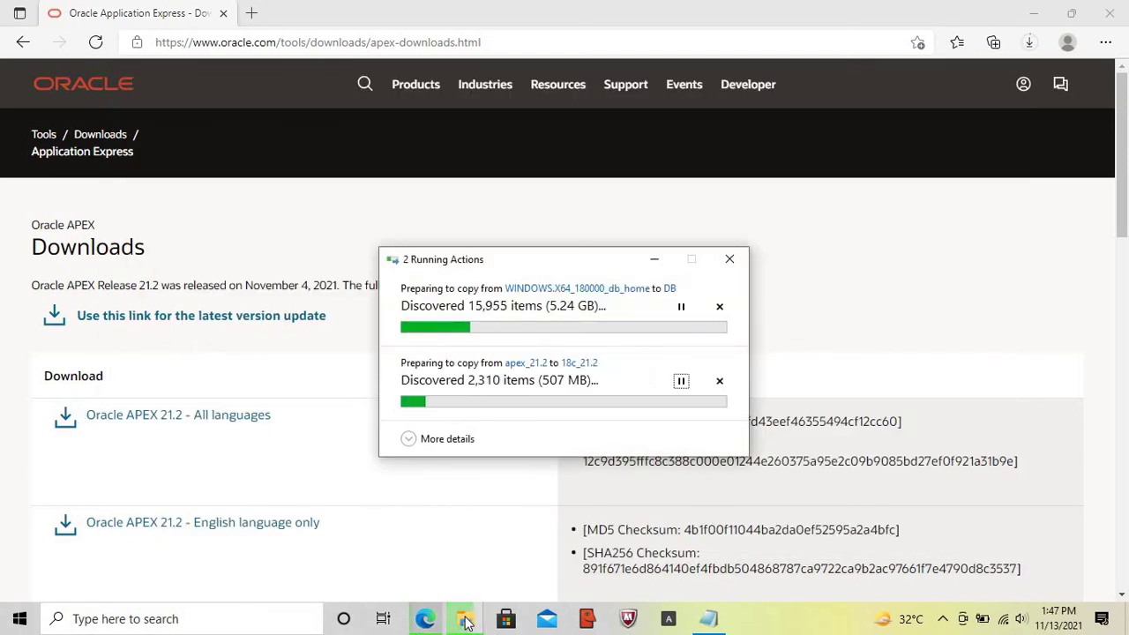
left_click(1032, 13)
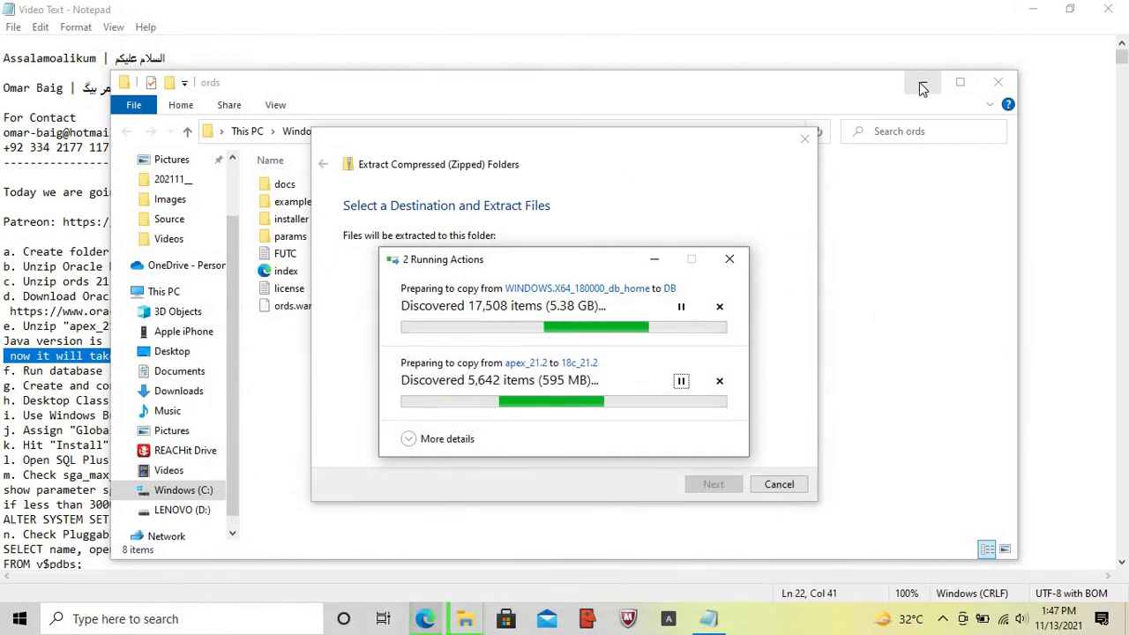
left_click(923, 82)
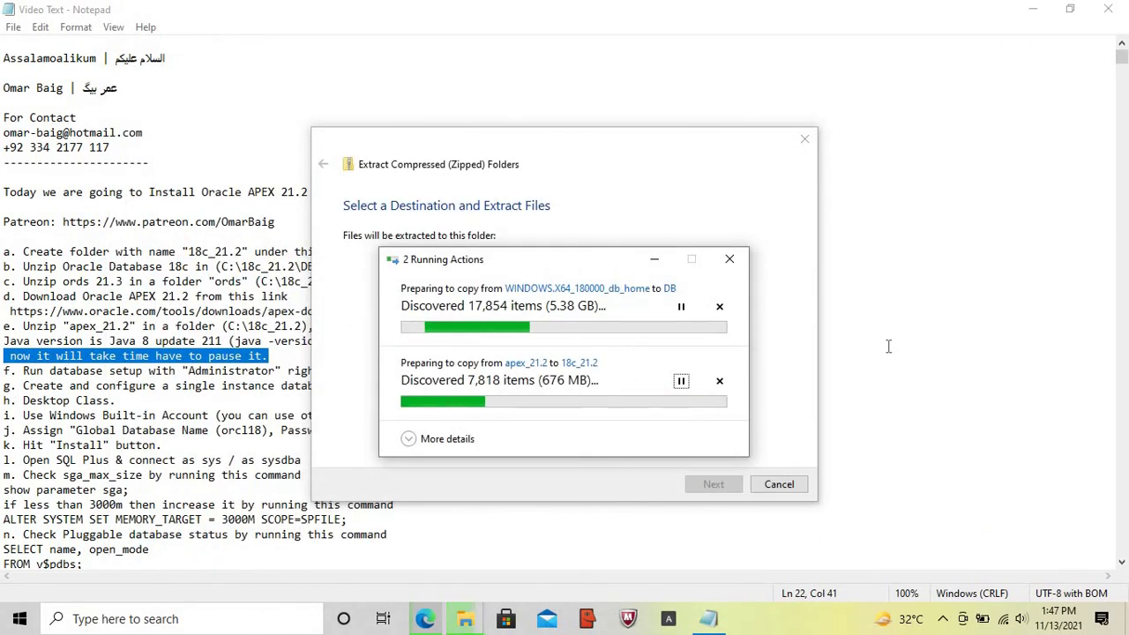
left_click(834, 341)
left_click(436, 615)
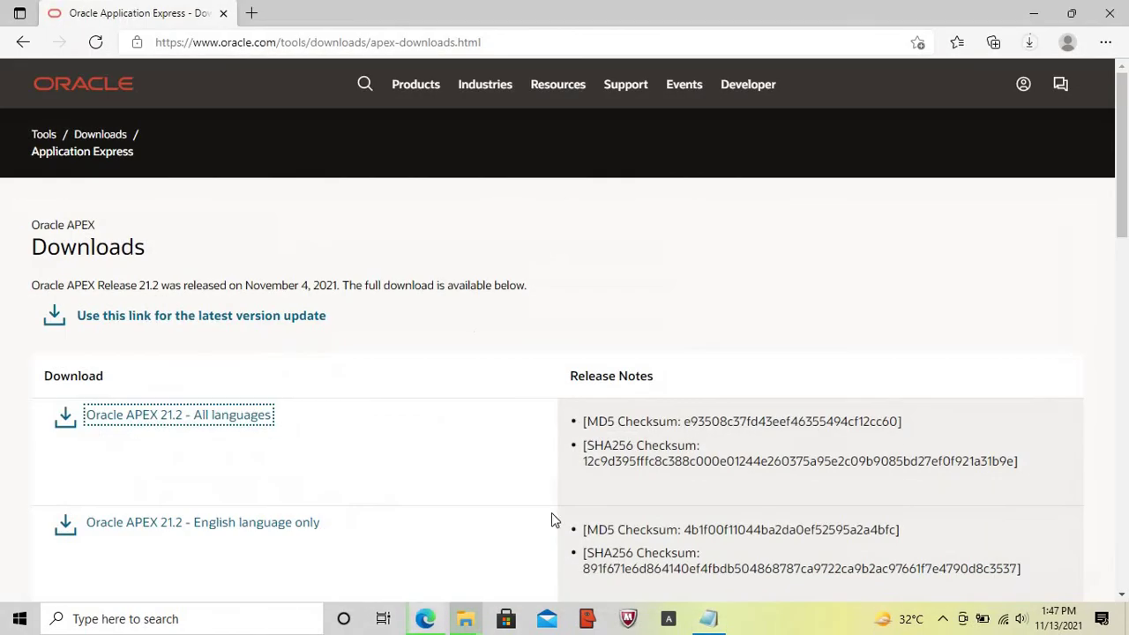
left_click(433, 621)
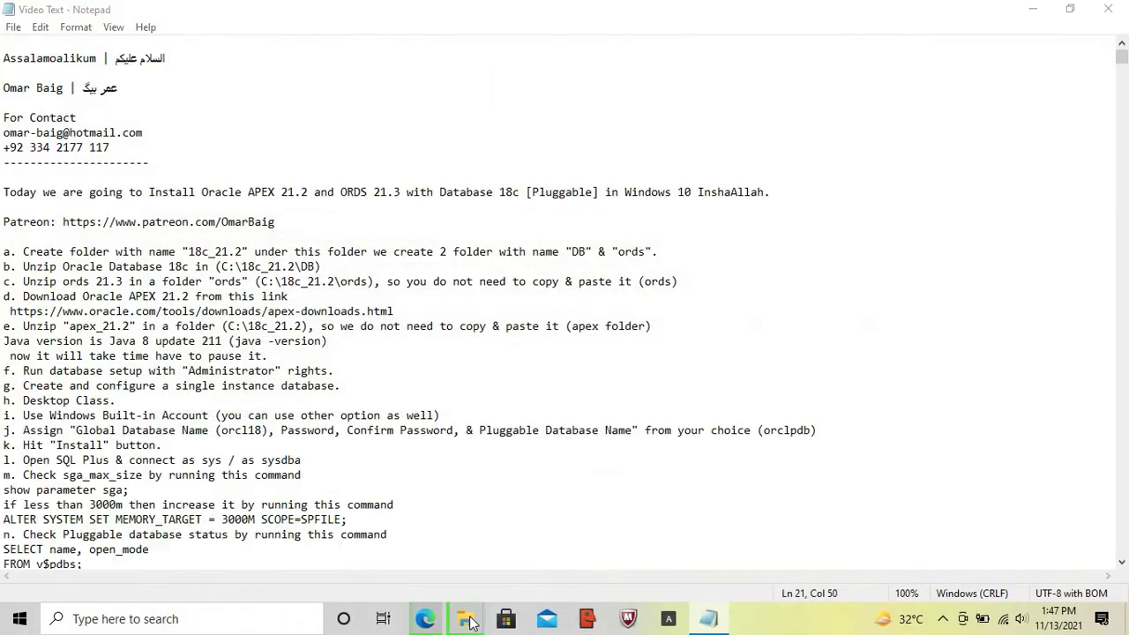
mouse_move(465, 618)
left_click(487, 547)
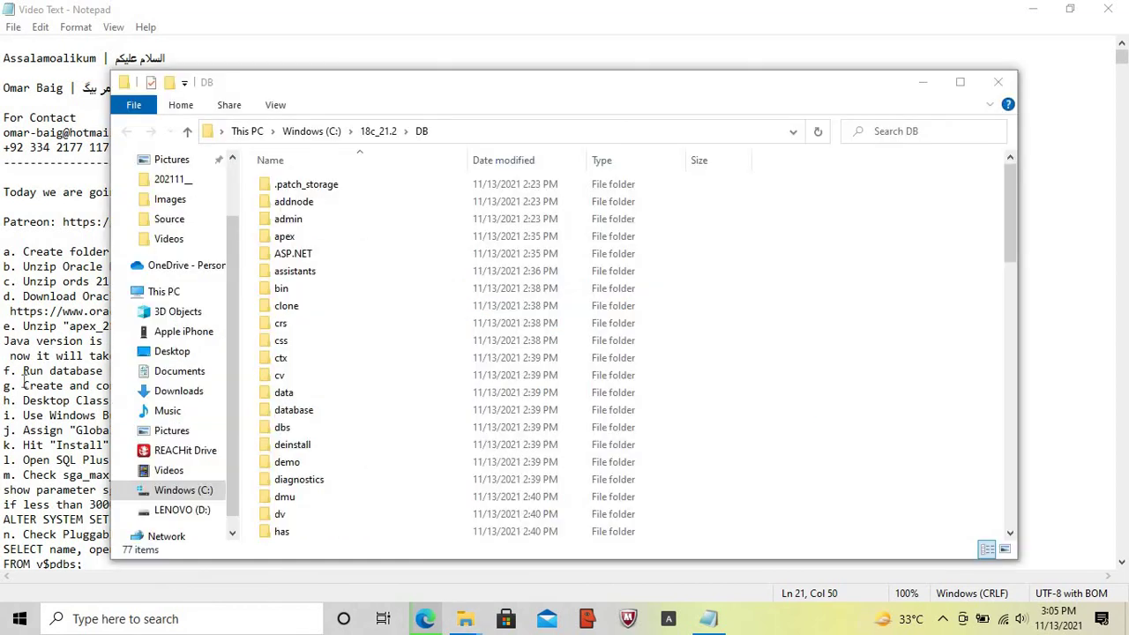
- Run setup.exe from C:\18c_21.2\DB as administrator
left_click(4, 369)
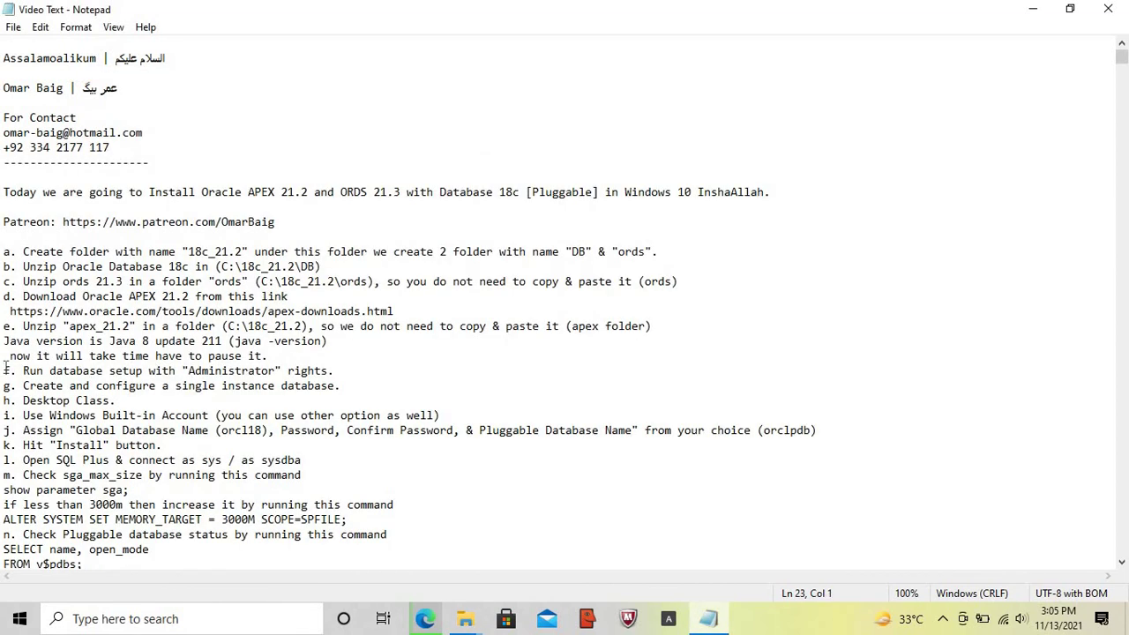
key("shift+End")
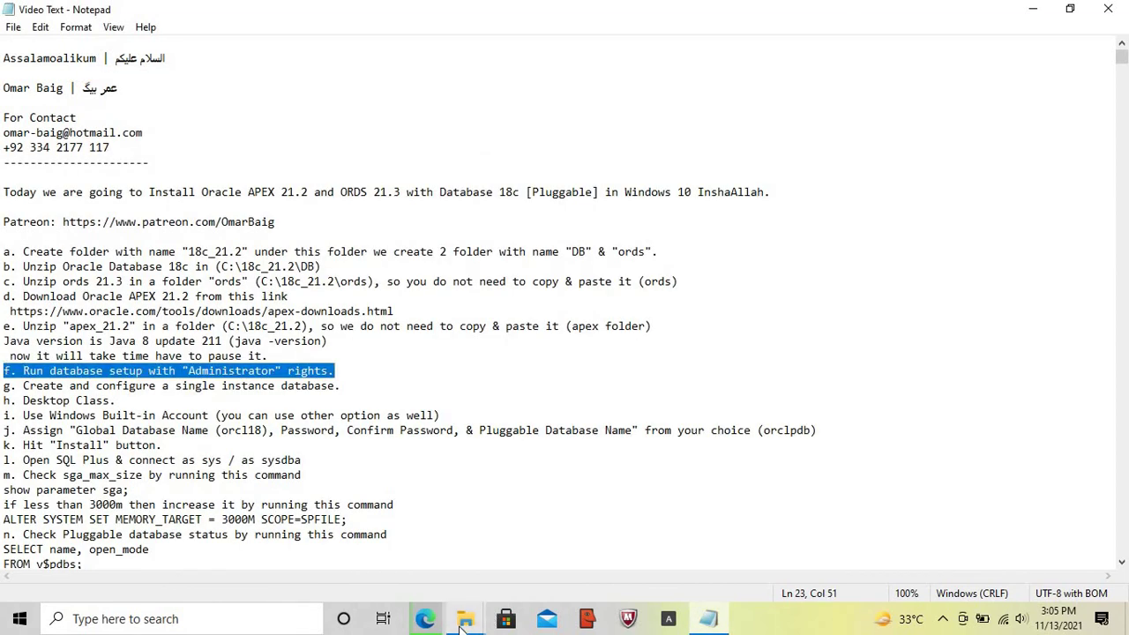
left_click(463, 622)
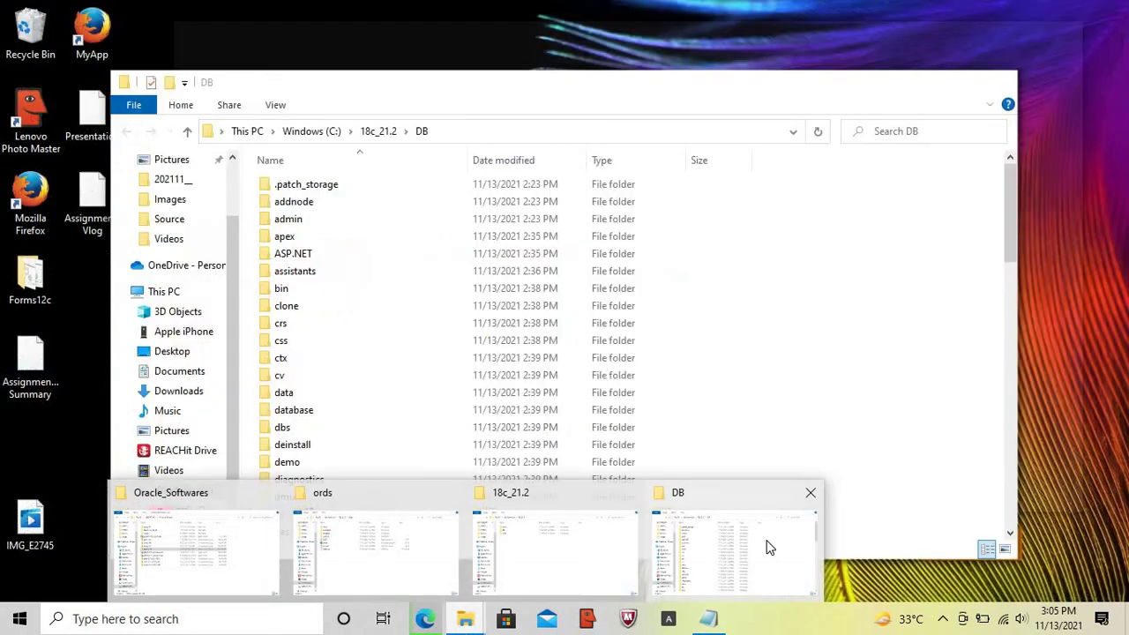
left_click(768, 548)
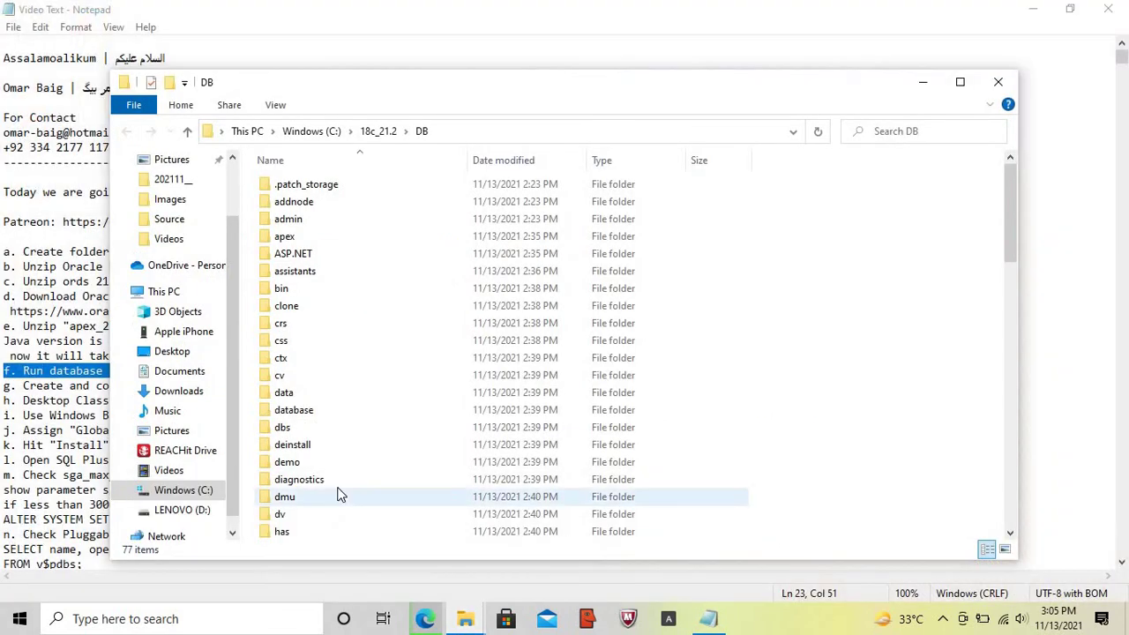
left_click(315, 487)
scroll(315, 487, "down", 19)
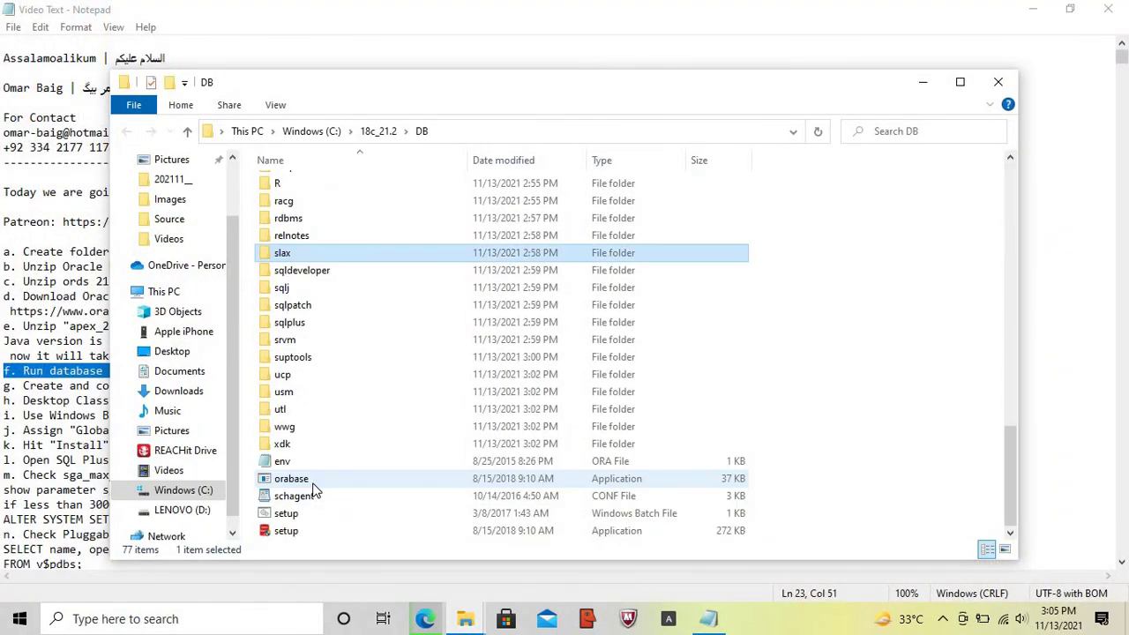
left_click(291, 535)
double_click(287, 533)
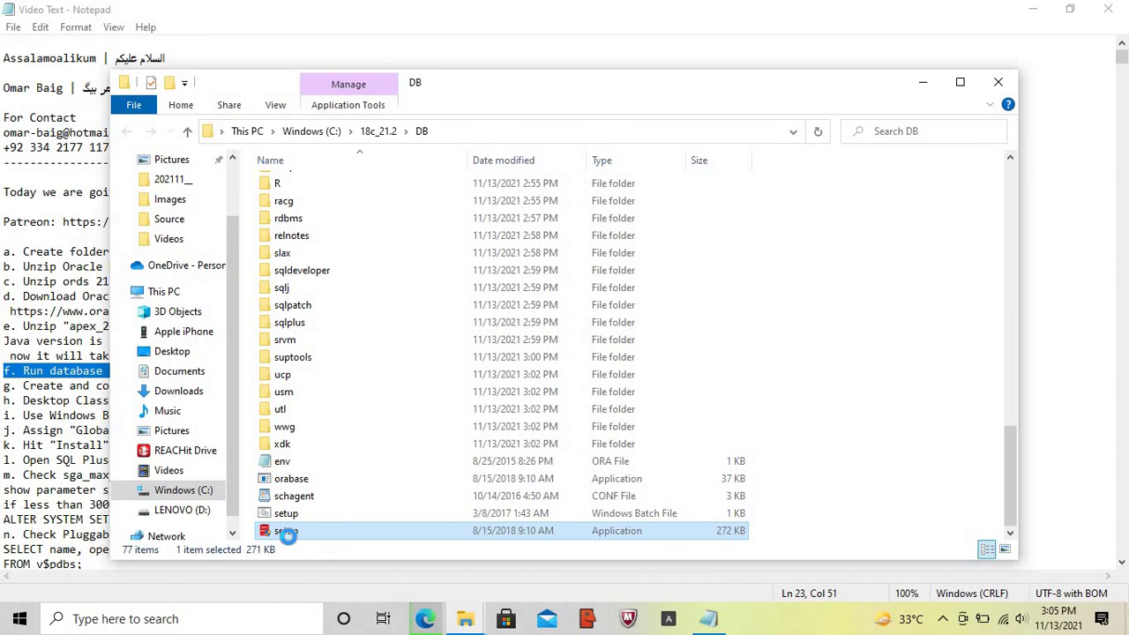
right_click(289, 536)
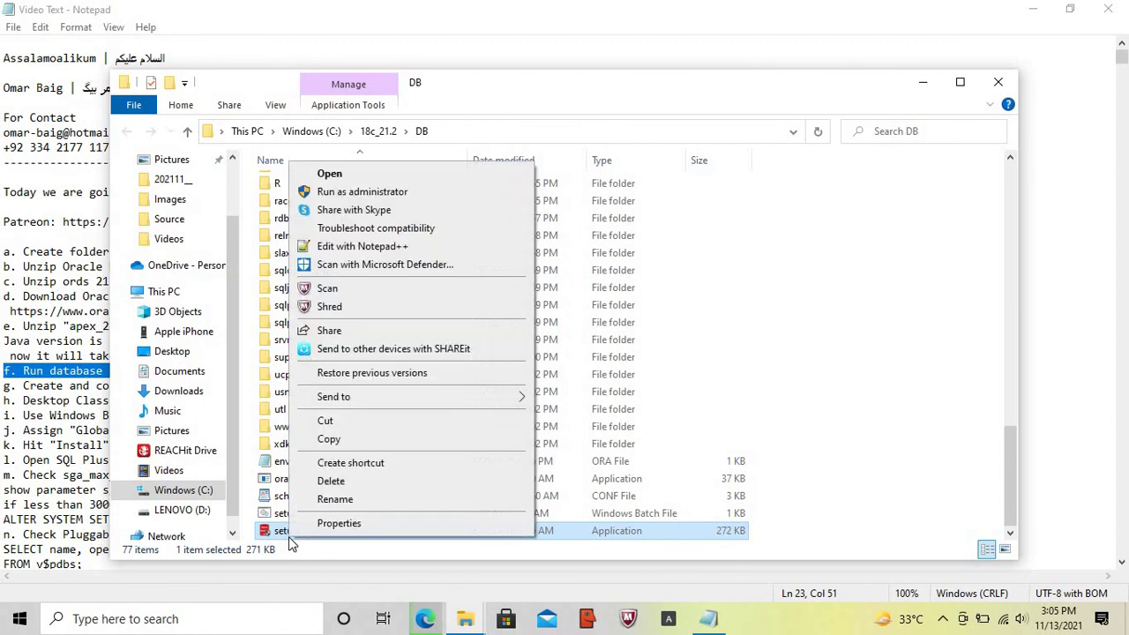
left_click(379, 190)
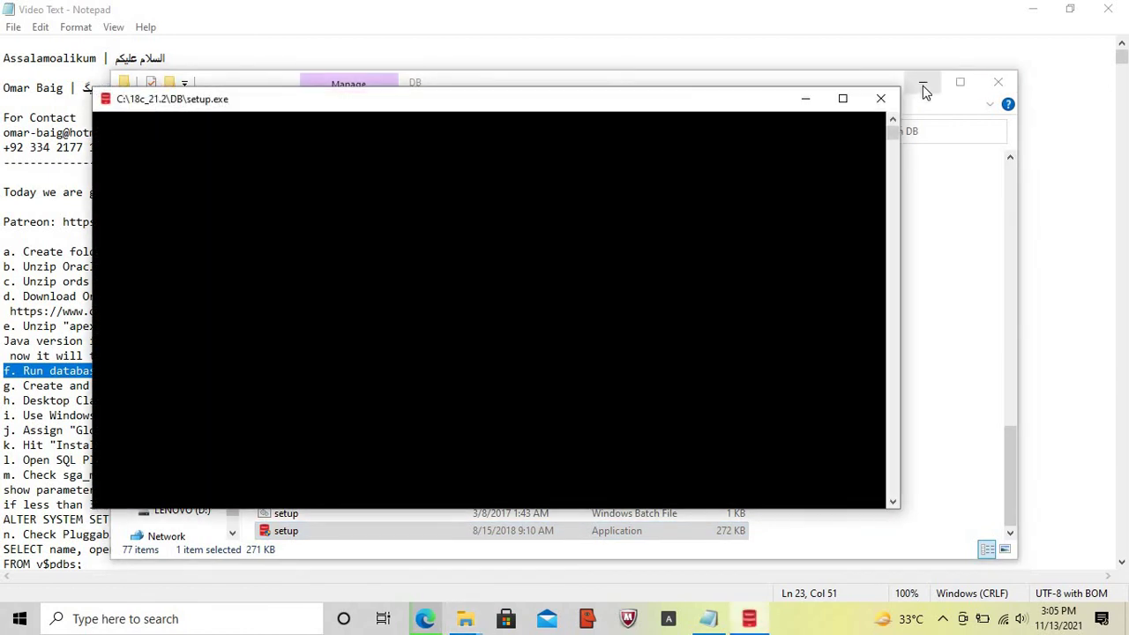
- Minimize DB and the setup console, close Oracle_Softwares and ords, highlight the single-instance note
left_click(924, 85)
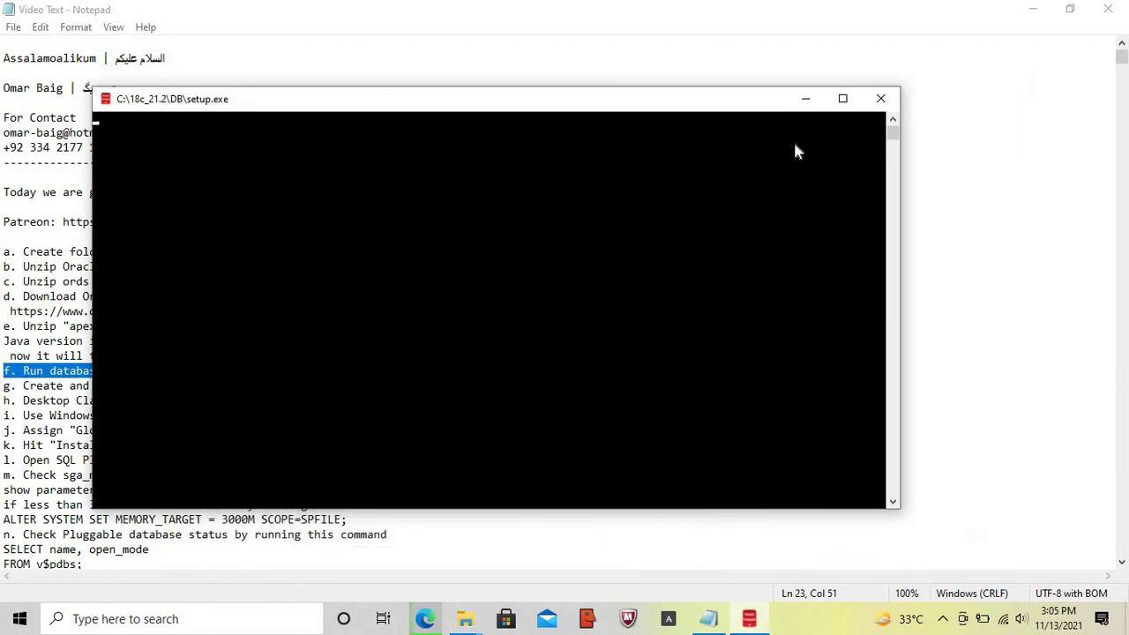
left_click(802, 99)
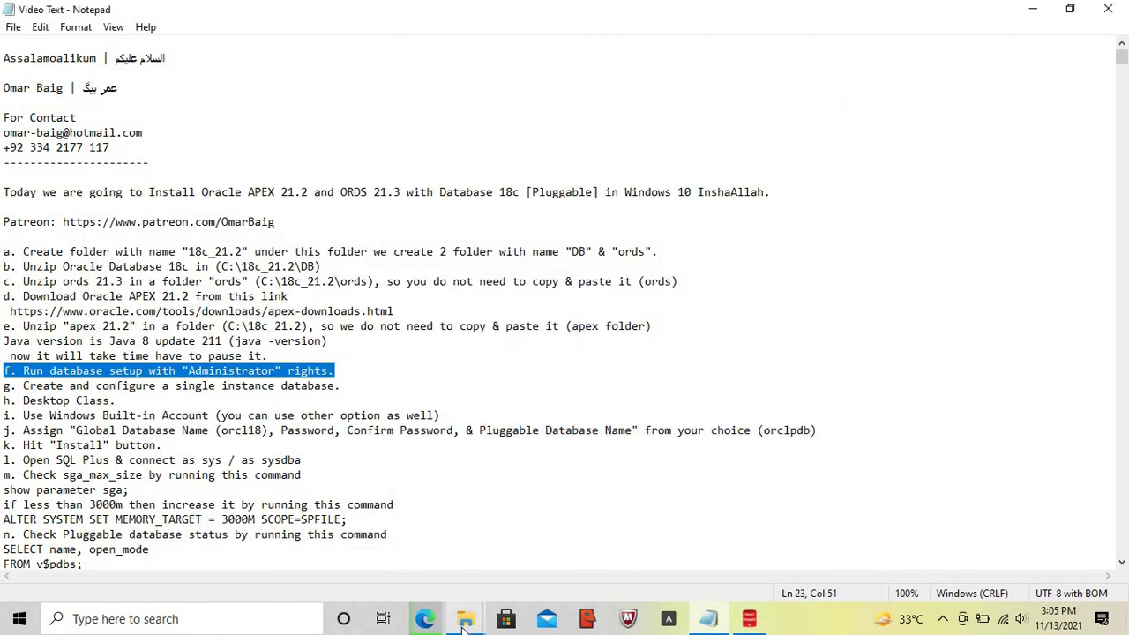
mouse_move(462, 626)
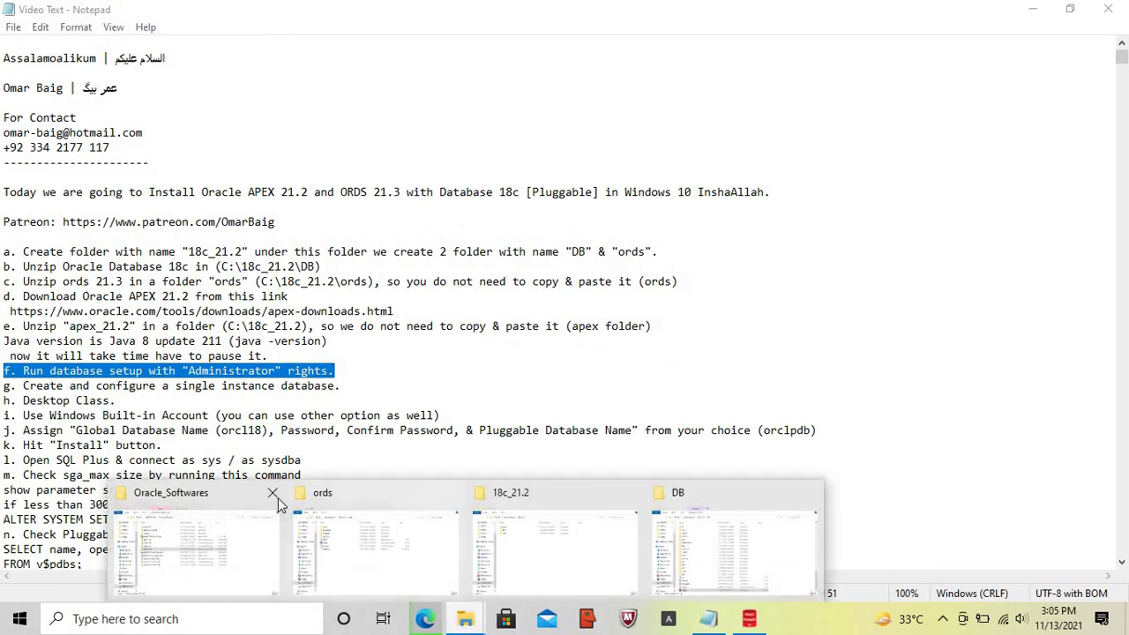
left_click(272, 493)
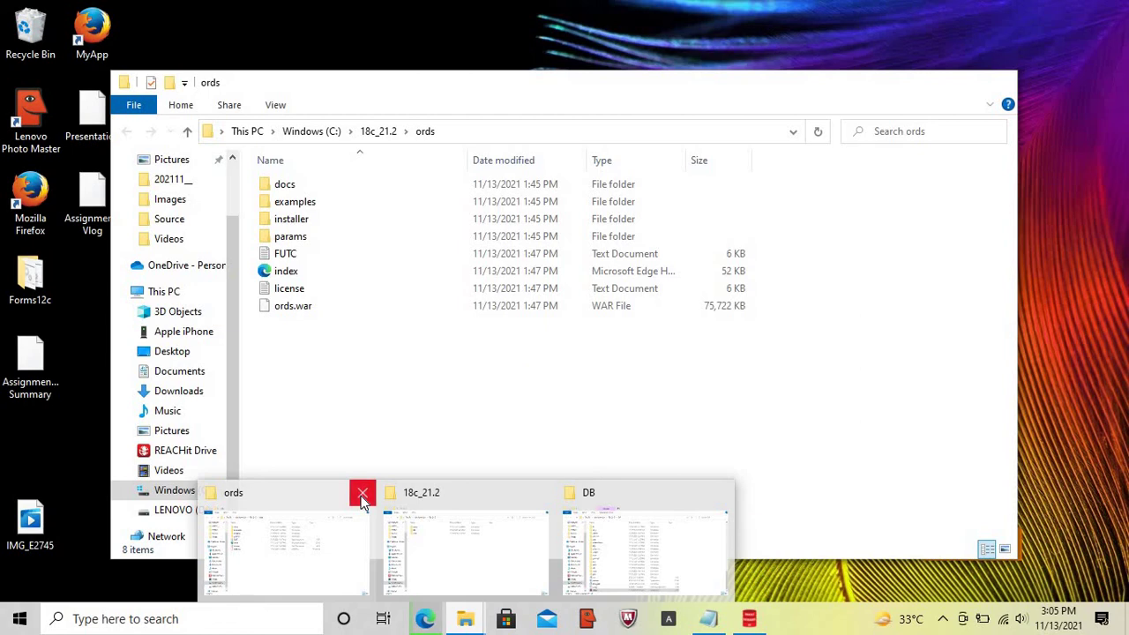
left_click(362, 496)
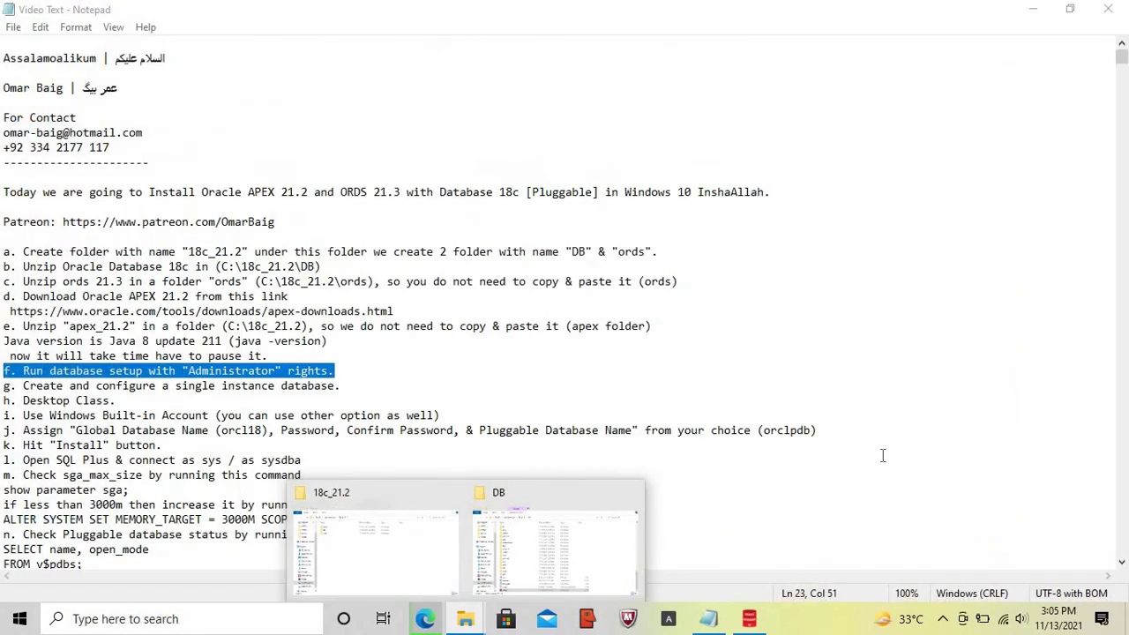
left_click(882, 455)
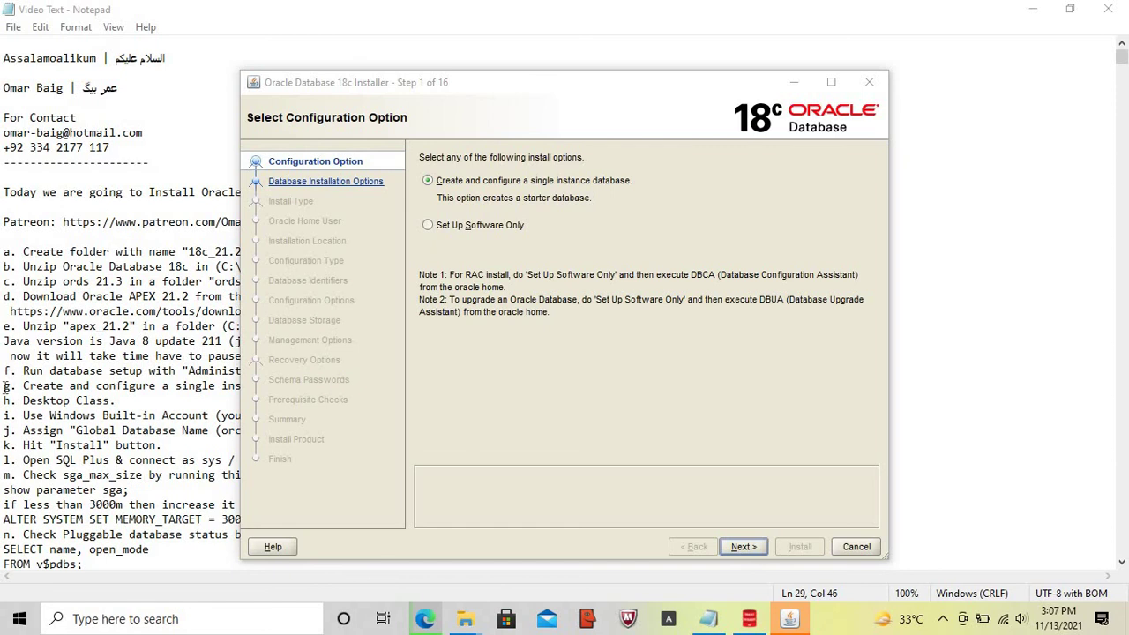
left_click(5, 385)
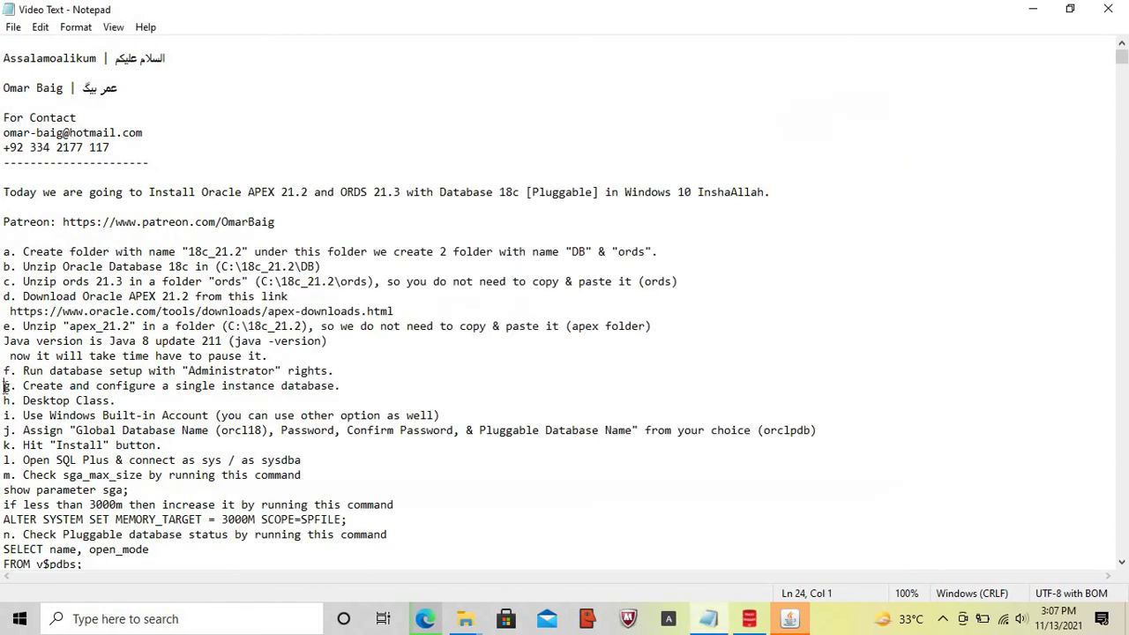
key("shift+End")
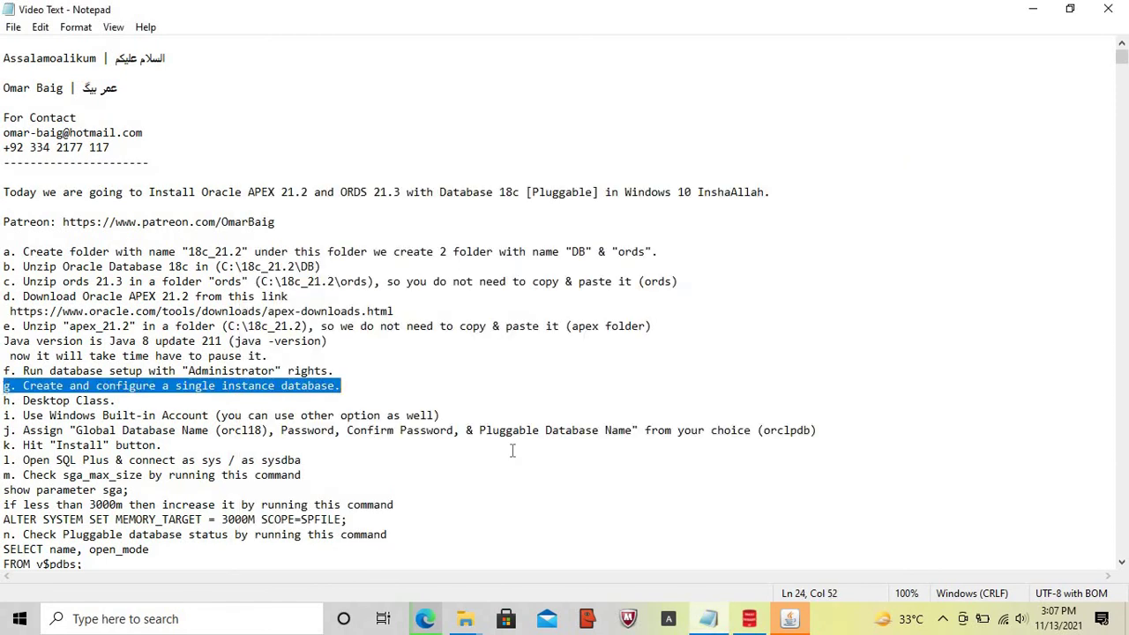
- Keep 'Create and configure a single instance database' and Desktop class in the installer
left_click(790, 619)
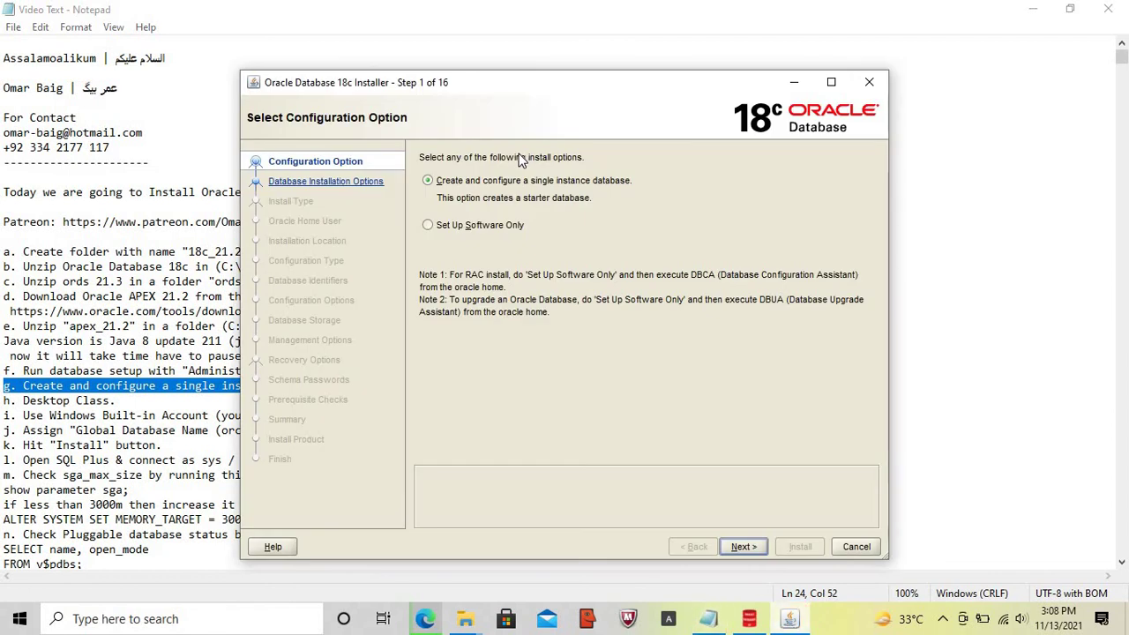
left_click(741, 547)
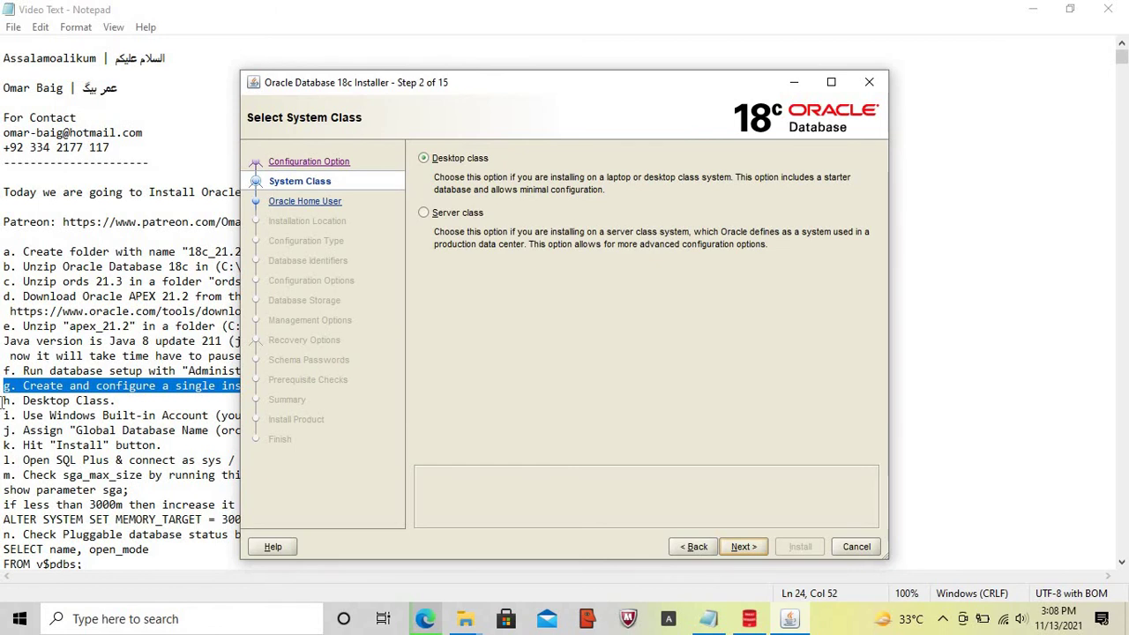
left_click(2, 401)
key("shift+End")
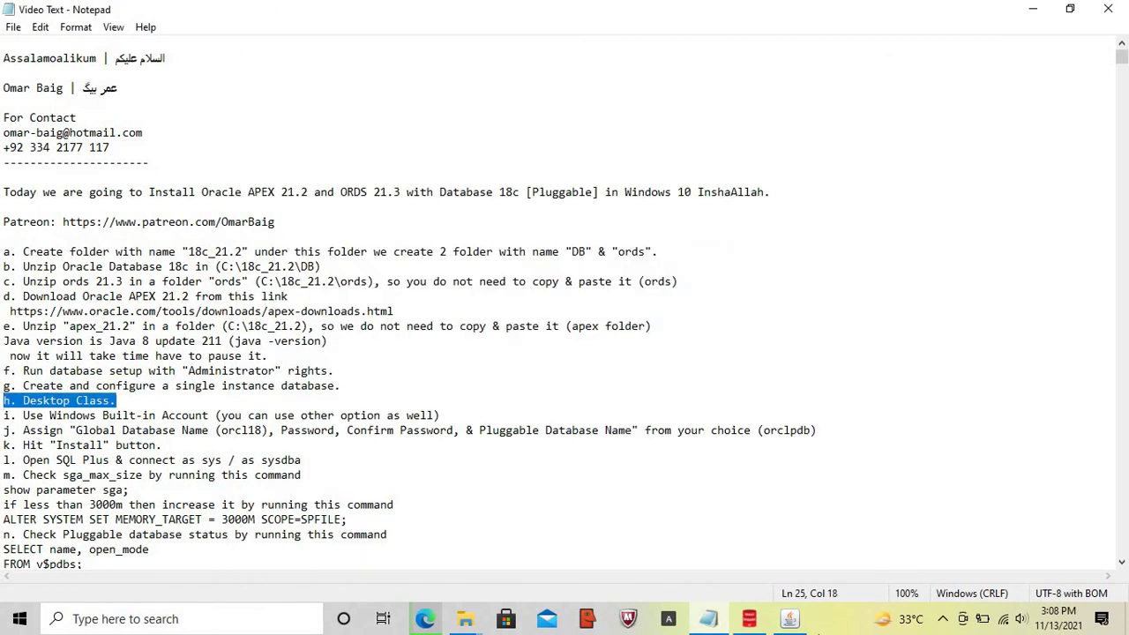
left_click(790, 620)
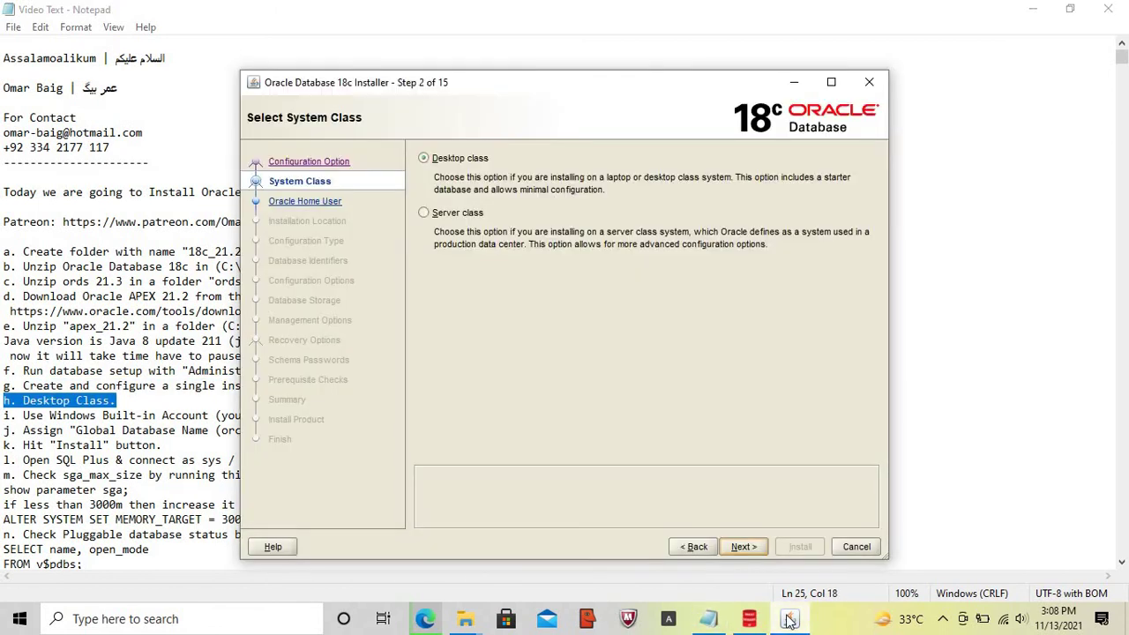
left_click(747, 548)
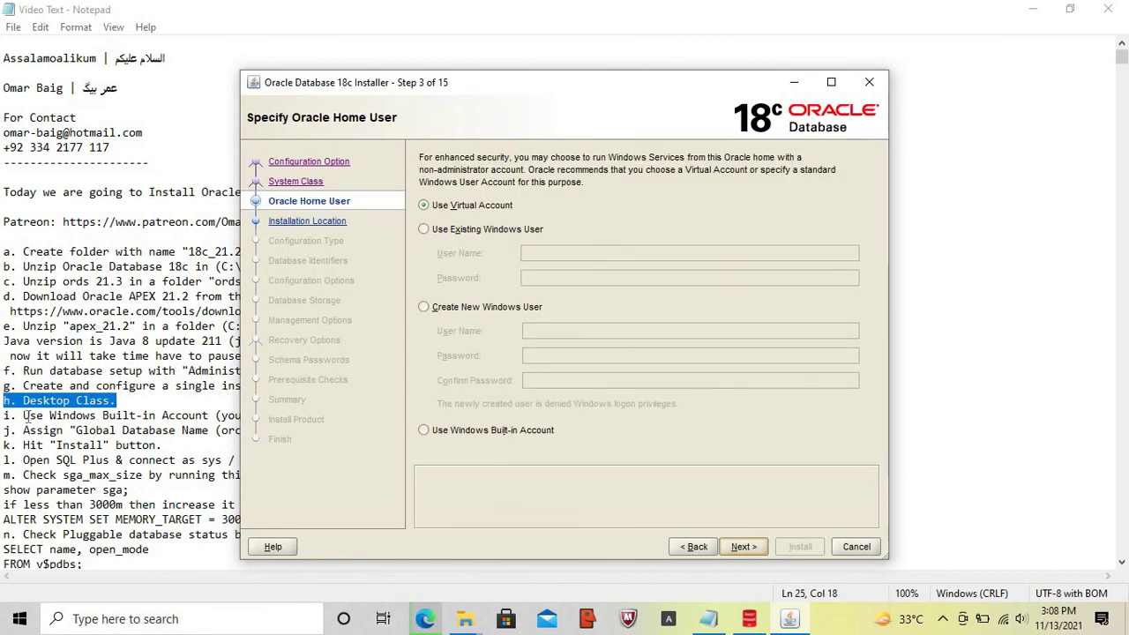
- Set the Oracle Home User to Use Windows Built-in Account
left_click(5, 414)
key("shift+End")
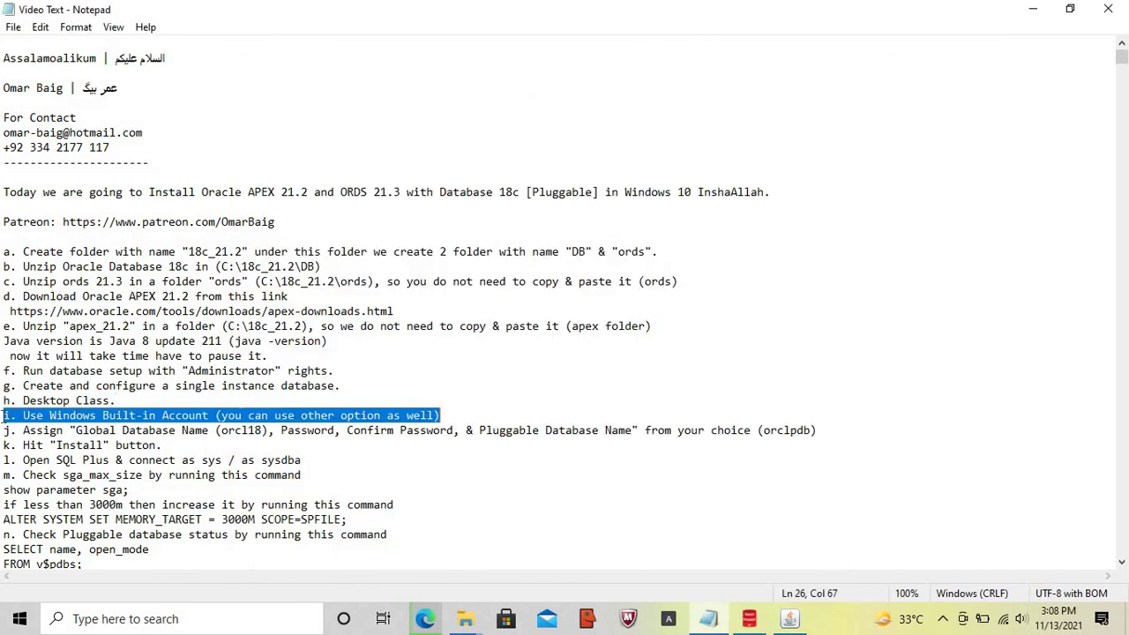
left_click(789, 620)
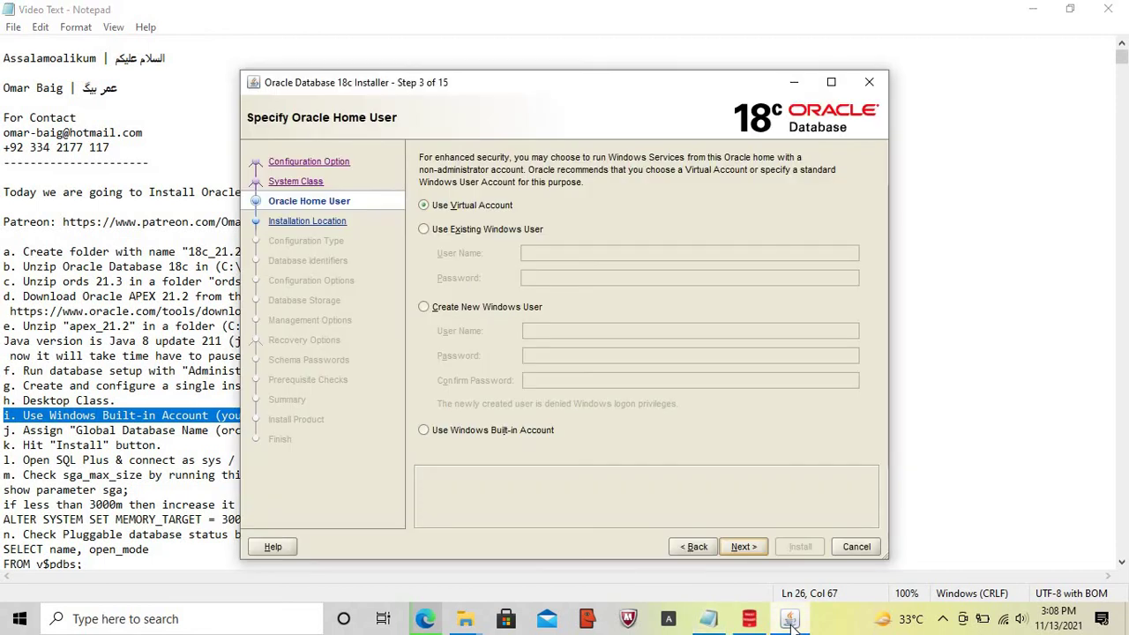
left_click(424, 428)
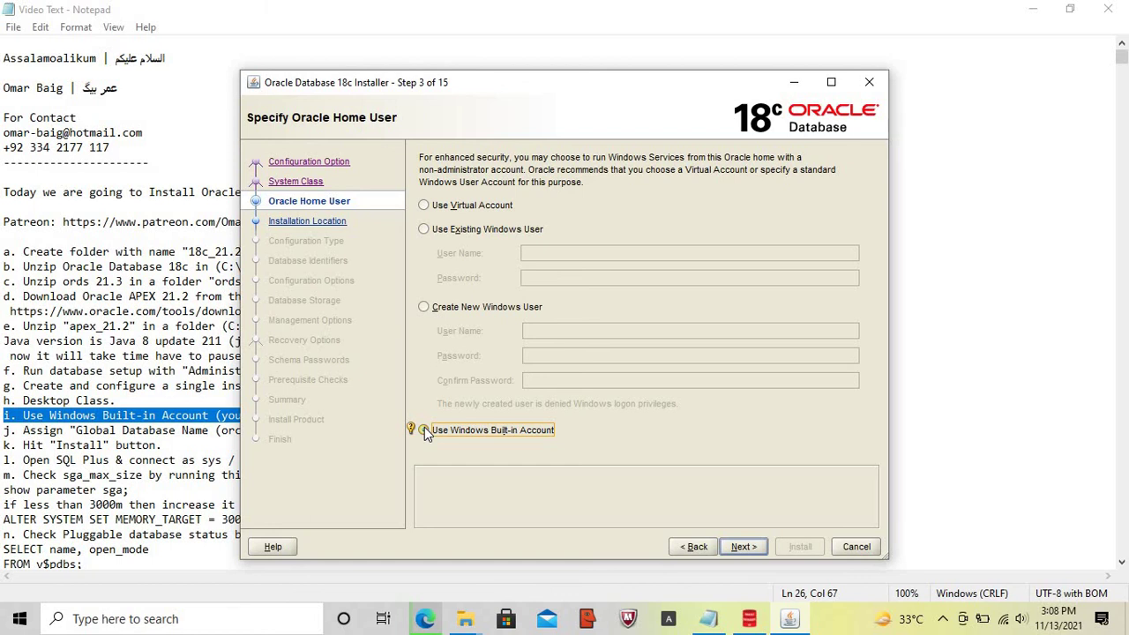
- Accept the INS-35810 built-in account warning and mark the database naming line in the notes
left_click(737, 547)
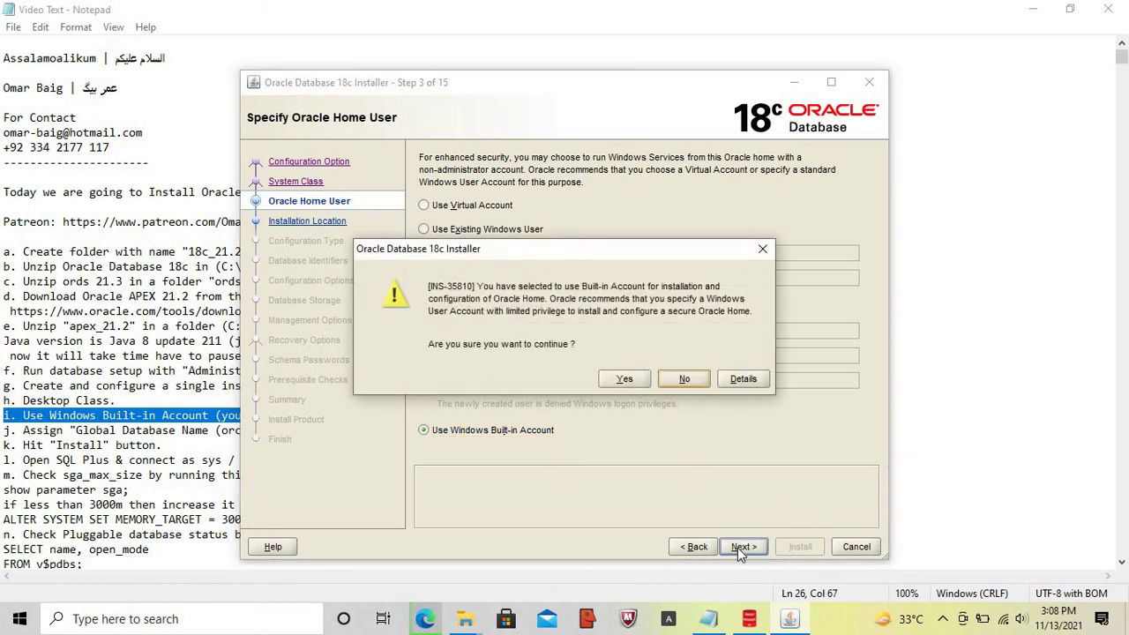
left_click(625, 379)
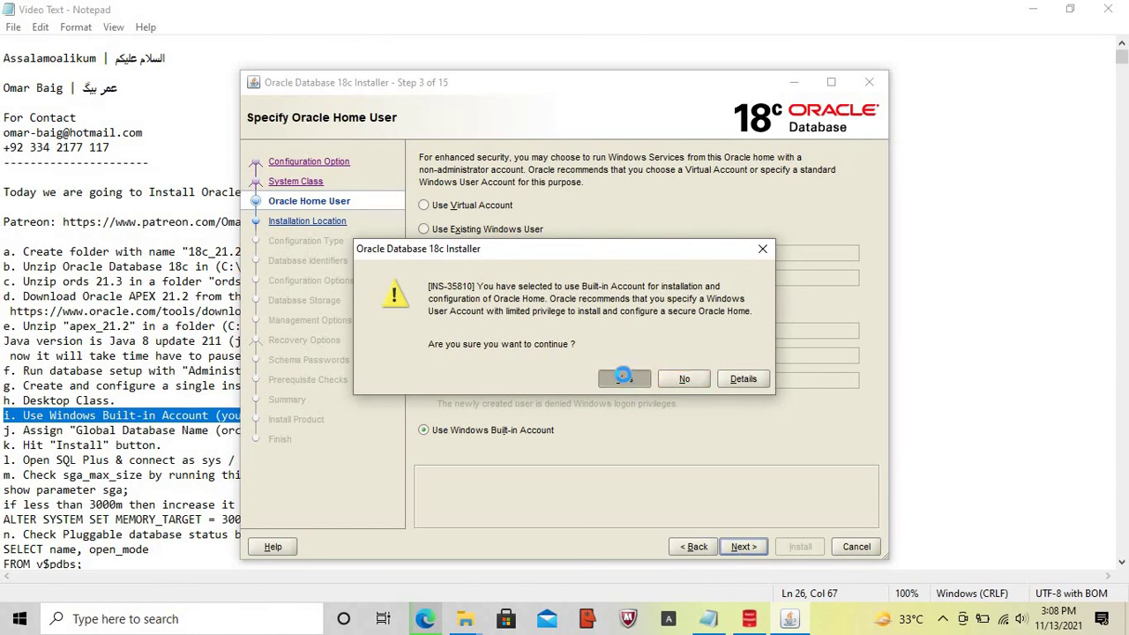
left_click(4, 432)
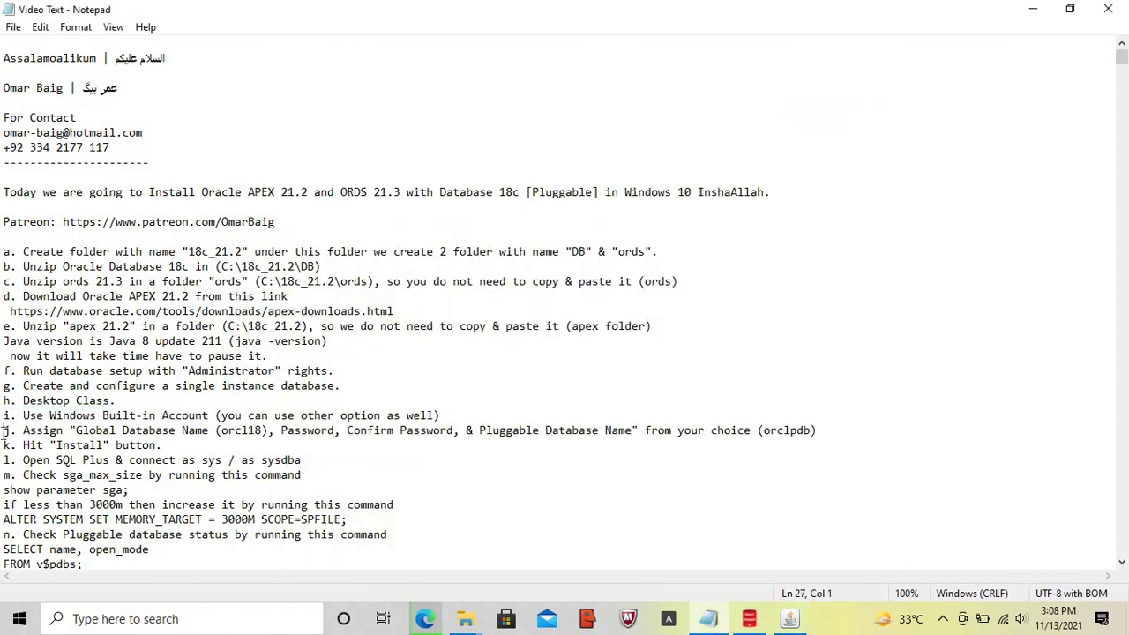
key("shift+End")
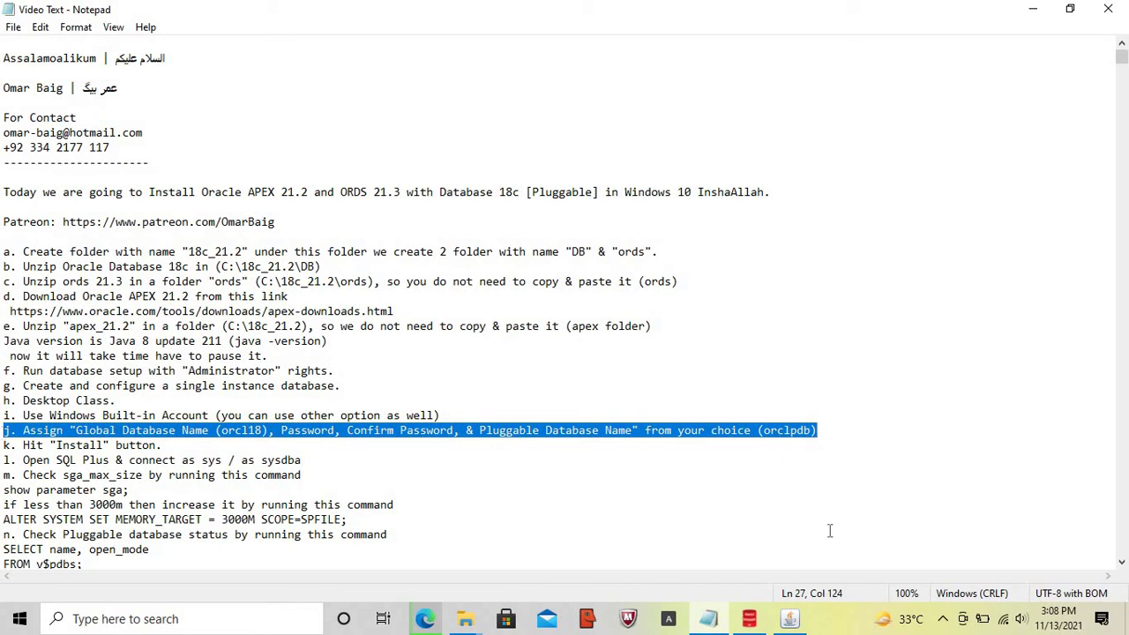
- Switch between installer and notes to read the orcl18 name, password and orclpdb details
left_click(788, 622)
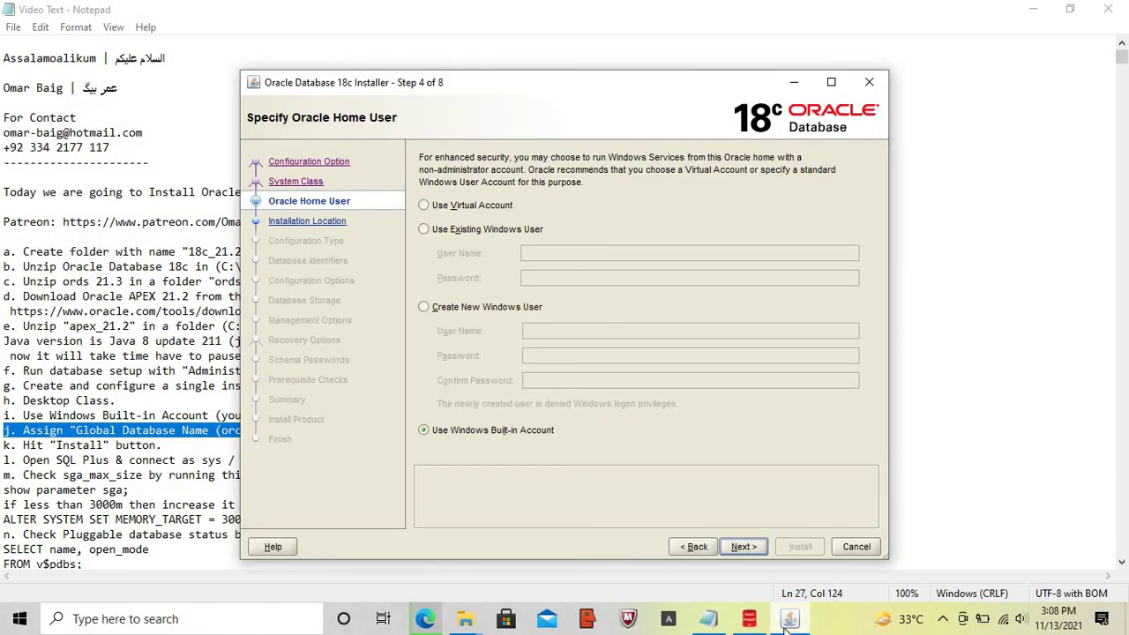
left_click(786, 625)
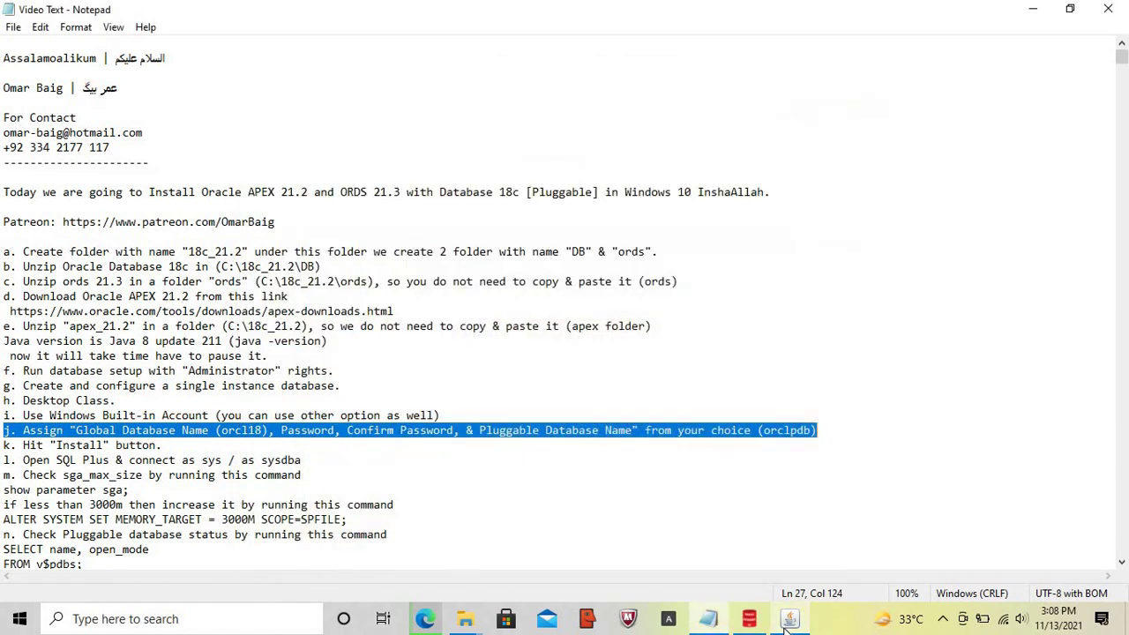
left_click(788, 623)
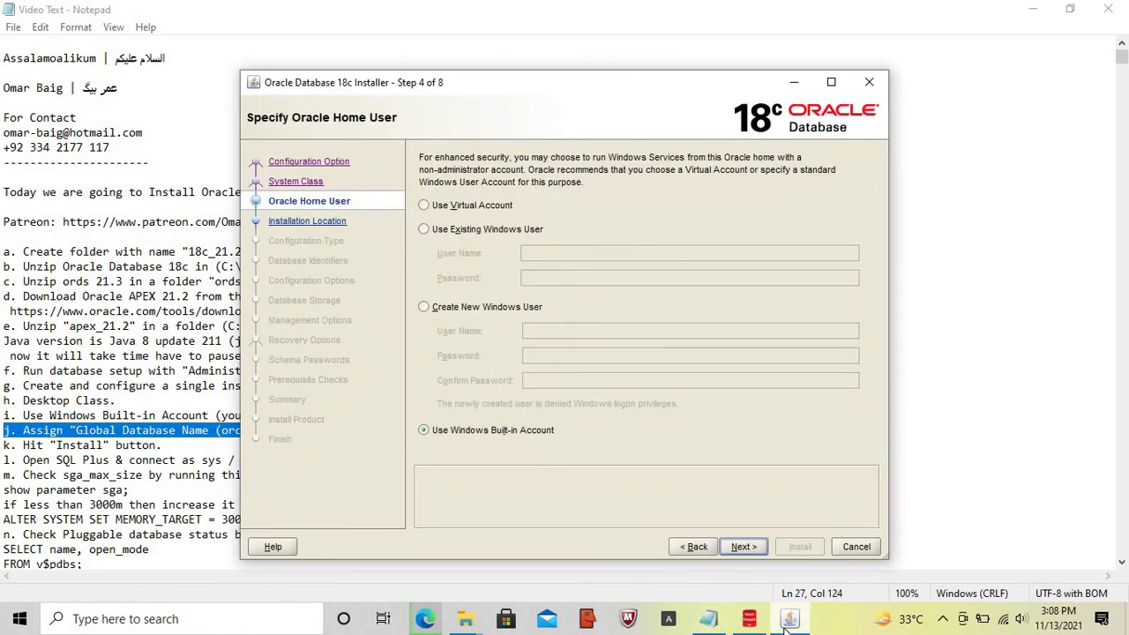
left_click(787, 622)
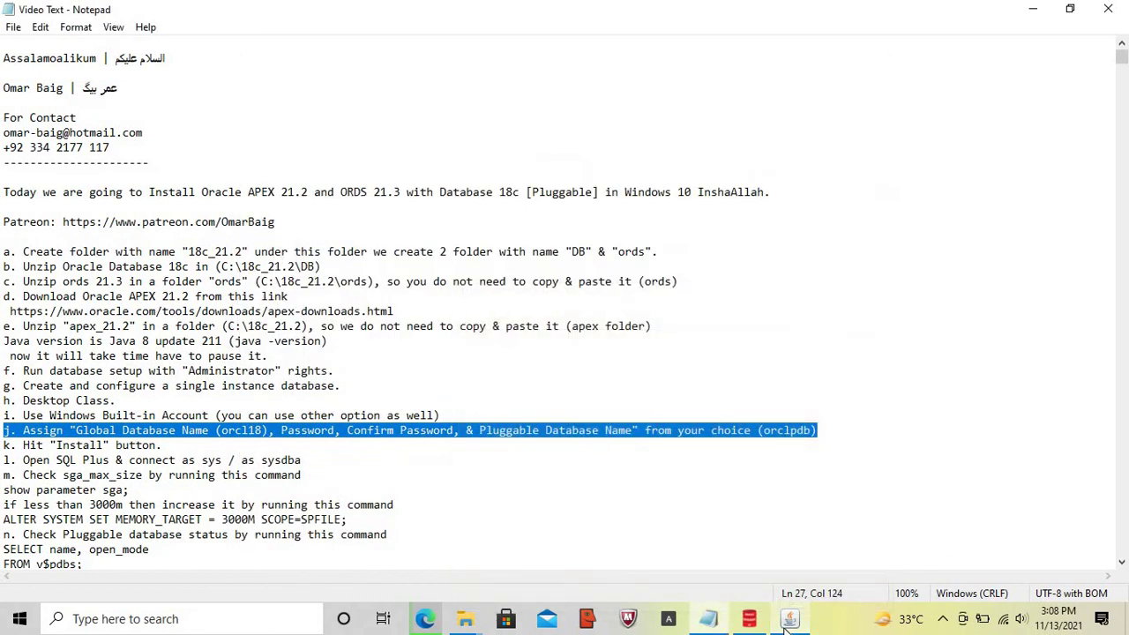
left_click(788, 623)
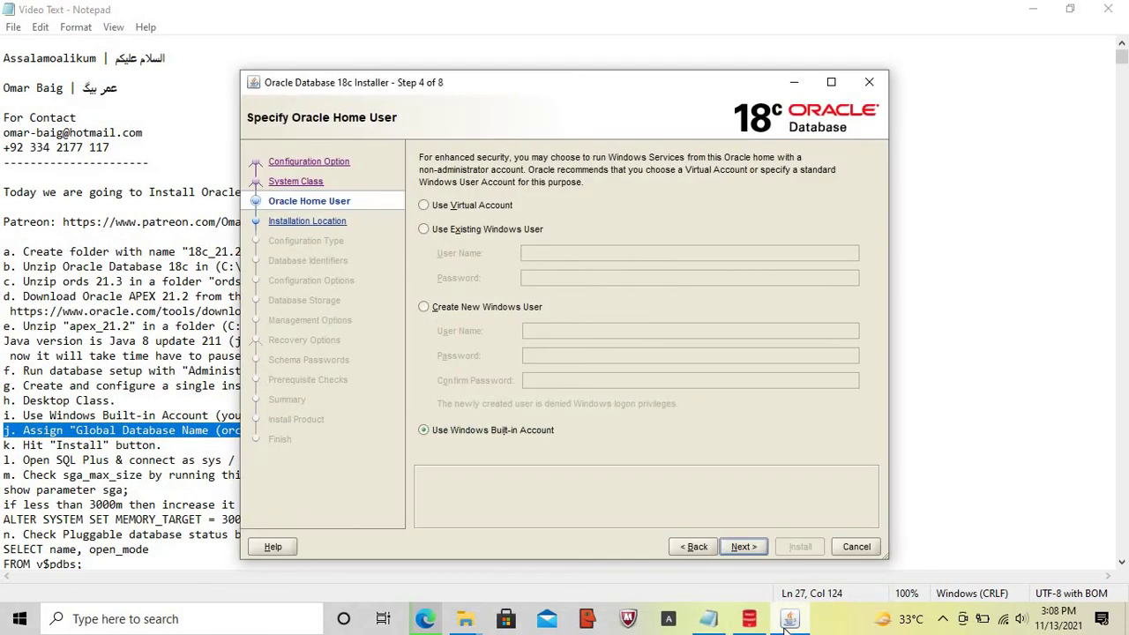
left_click(786, 625)
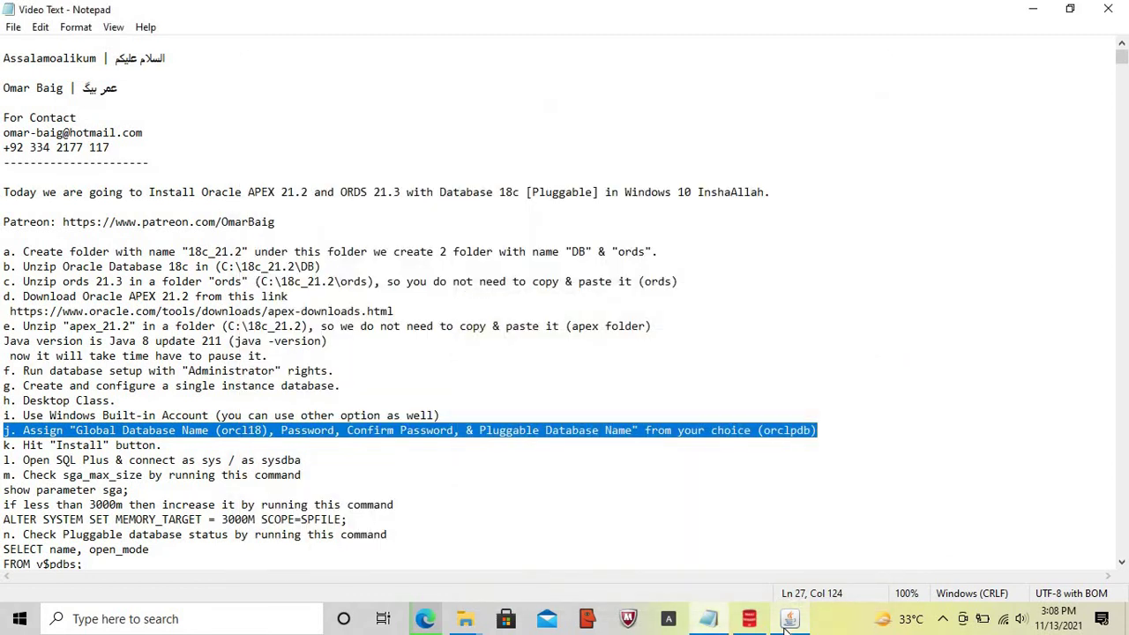
left_click(787, 624)
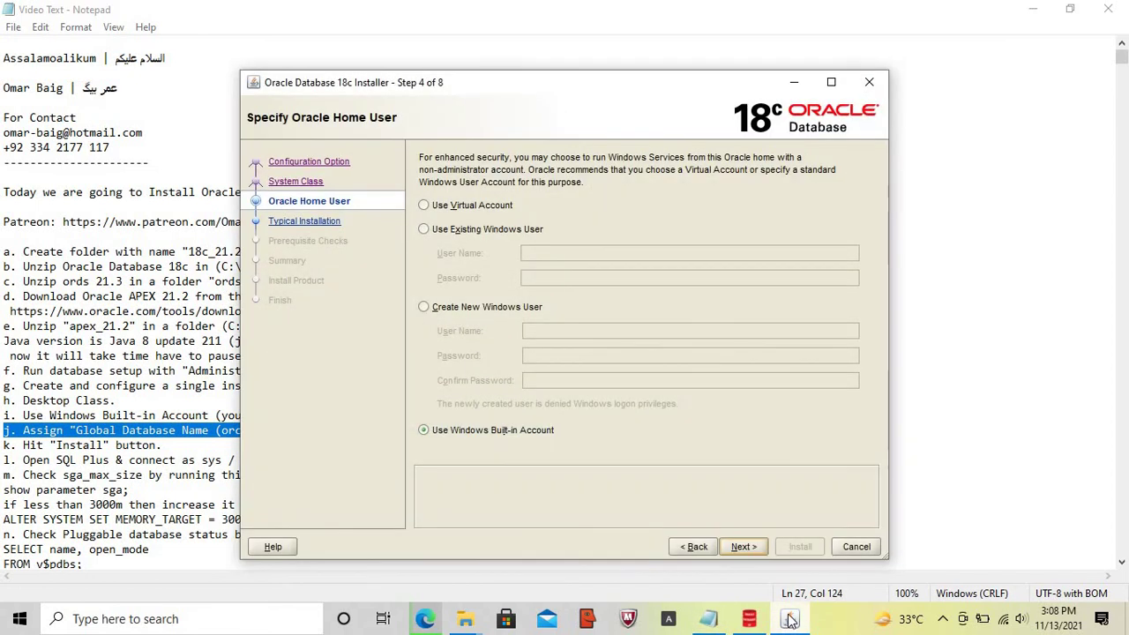
left_click(790, 621)
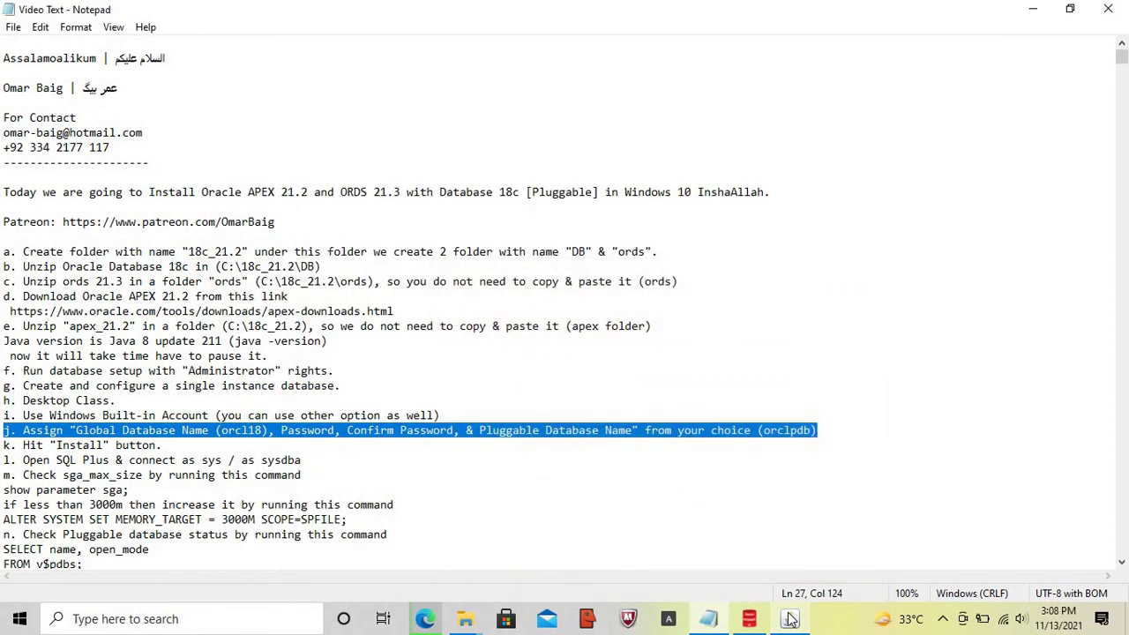
left_click(791, 621)
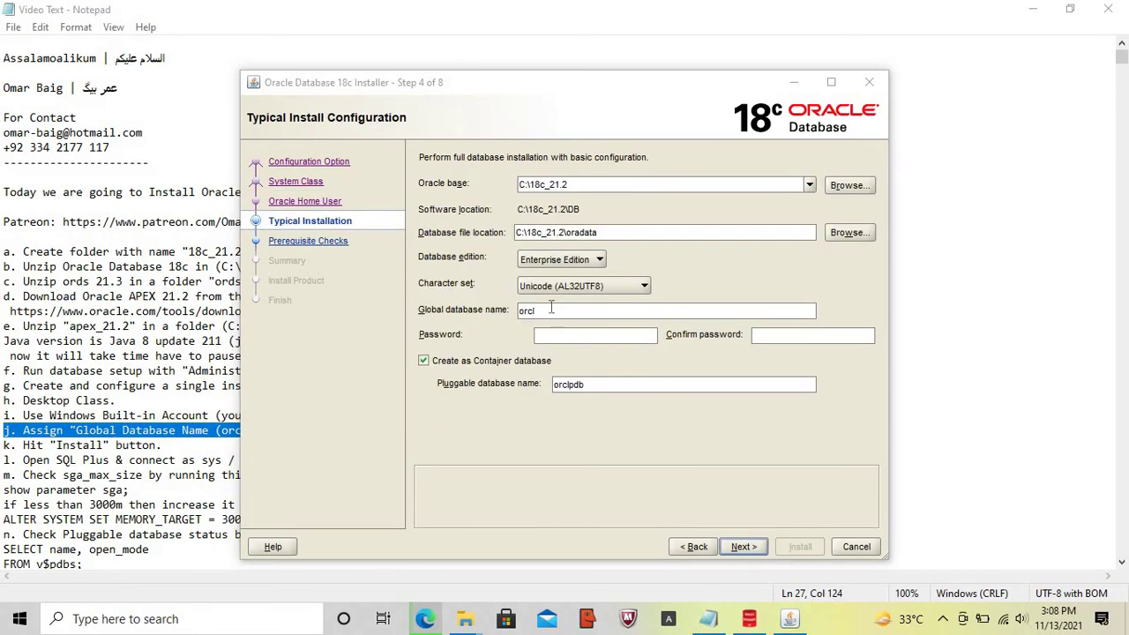
- Change the global database name to orcl18 and enter and confirm the admin password
left_click(551, 307)
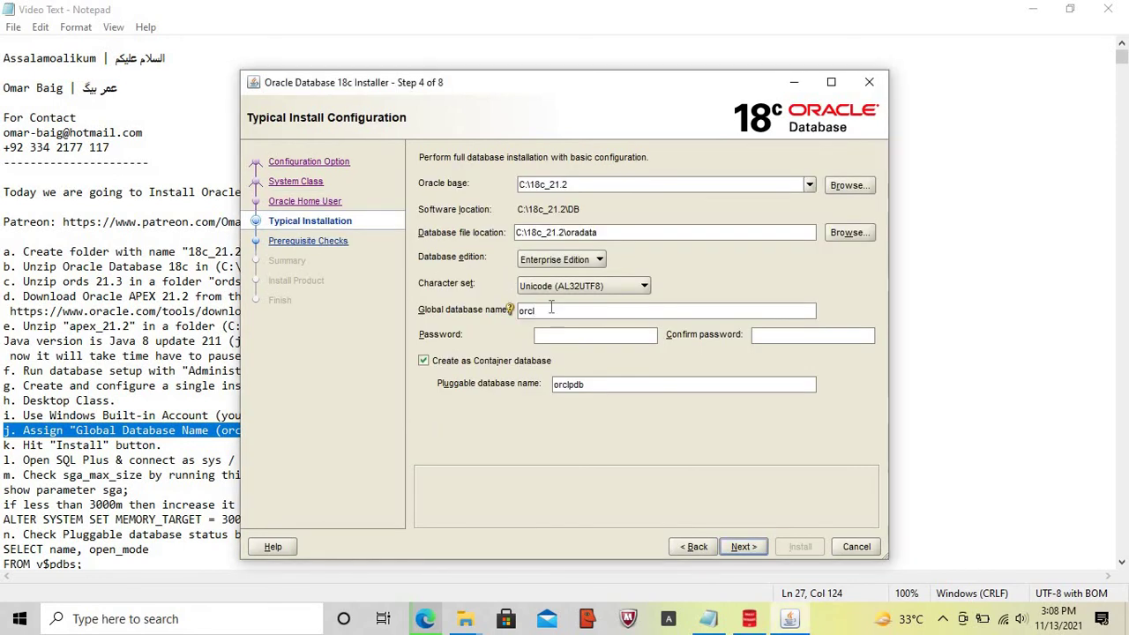
type("18")
key("Tab")
type("oracle")
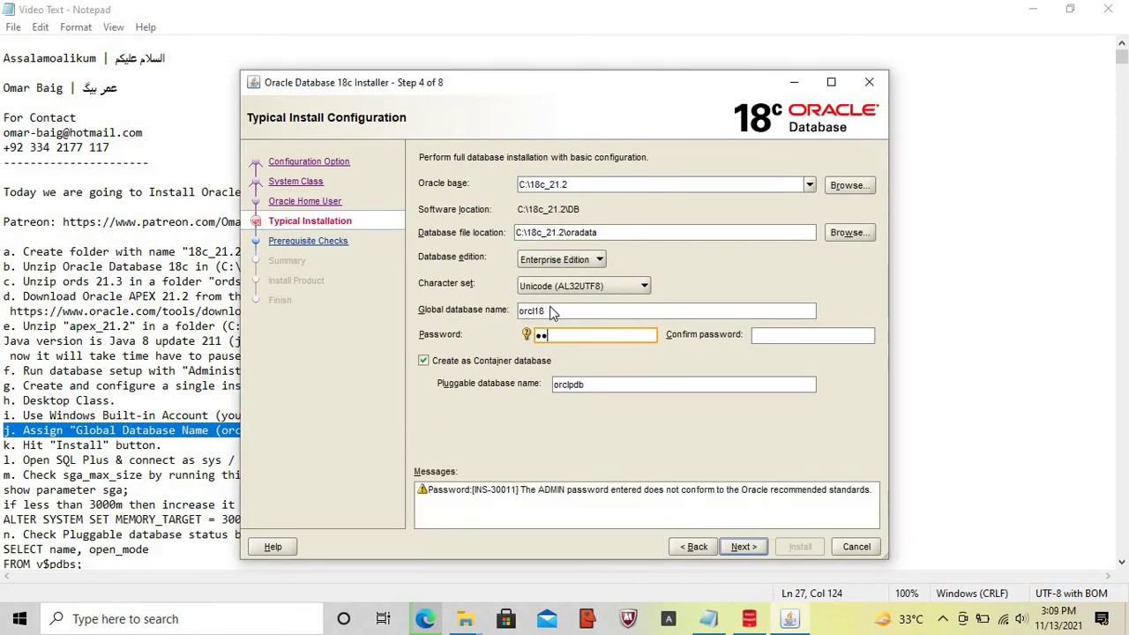
key("Tab")
type("oracle")
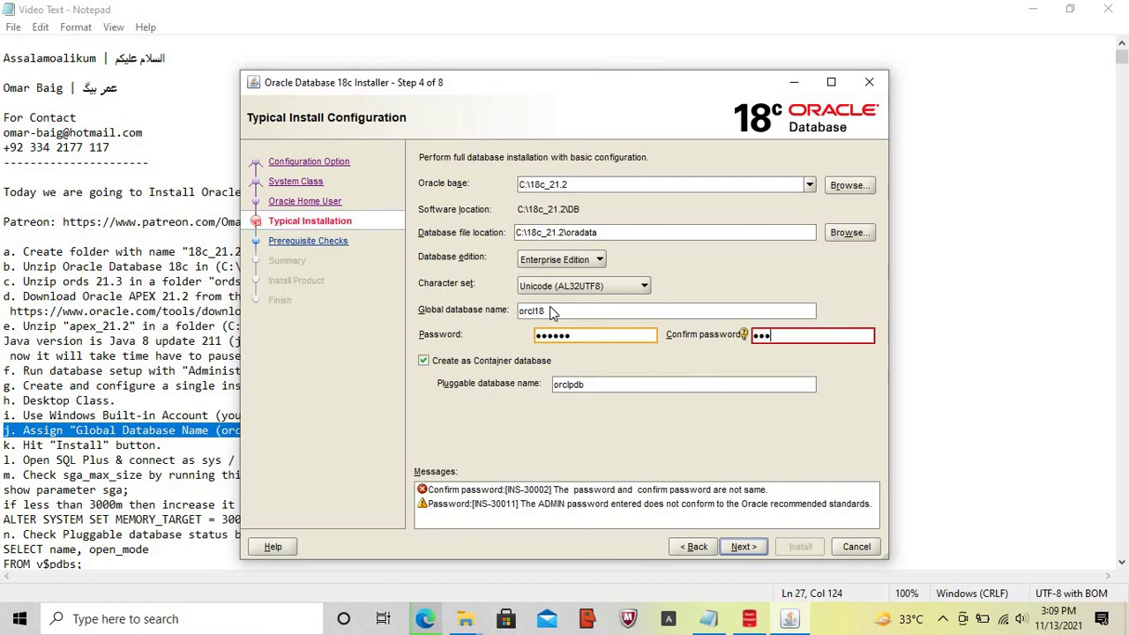
- Accept the password standards warning to reach the Summary, then mark the install note line
left_click(751, 546)
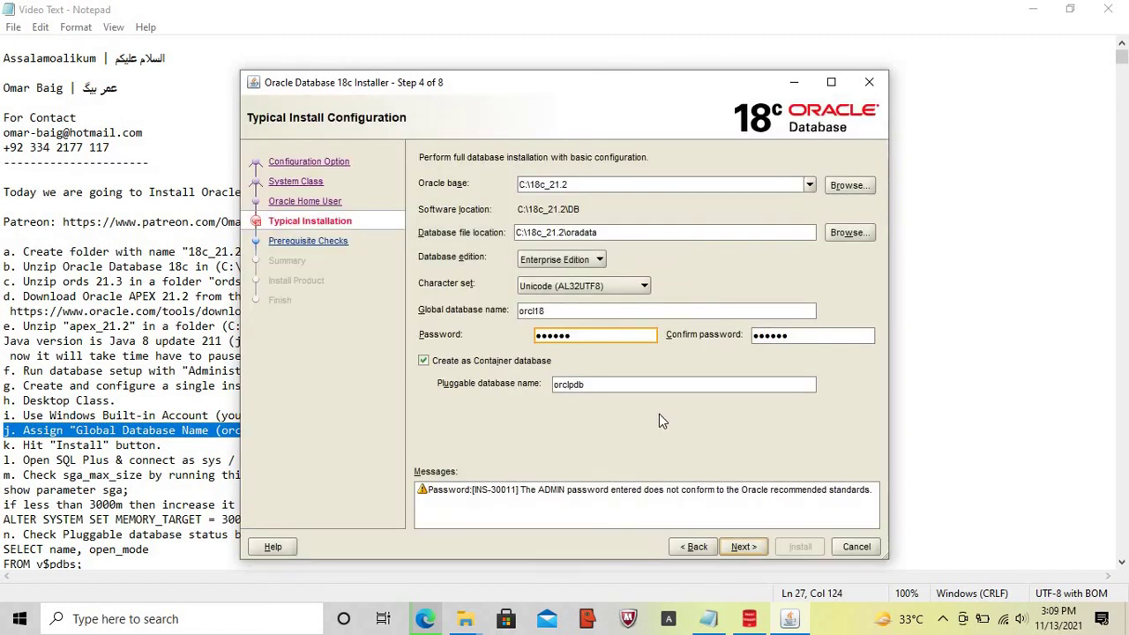
left_click(623, 372)
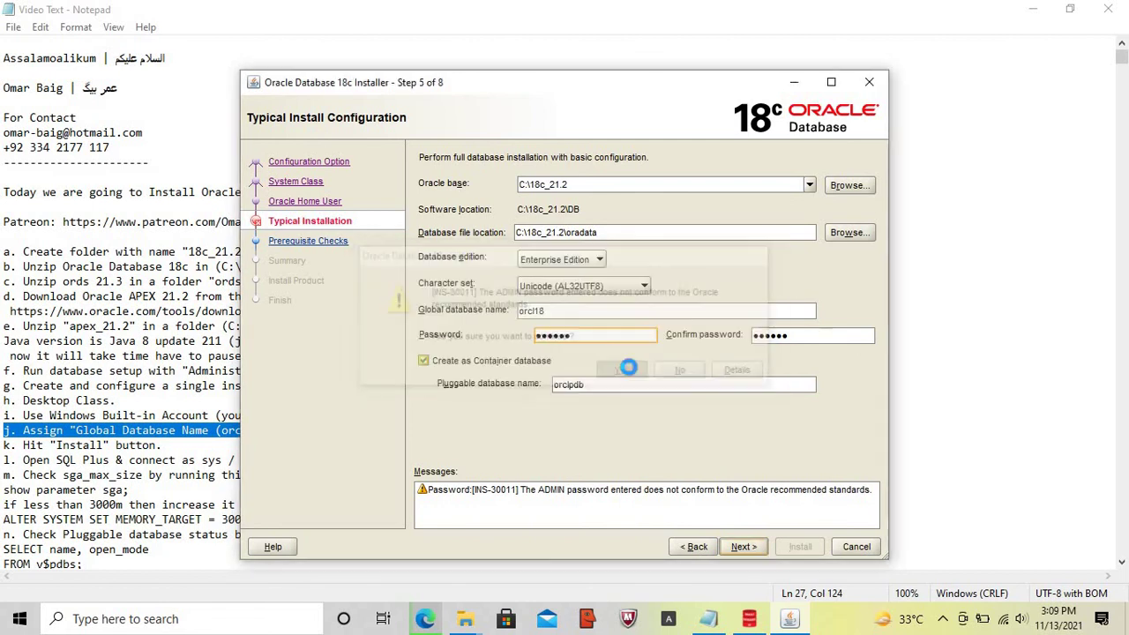
left_click(3, 446)
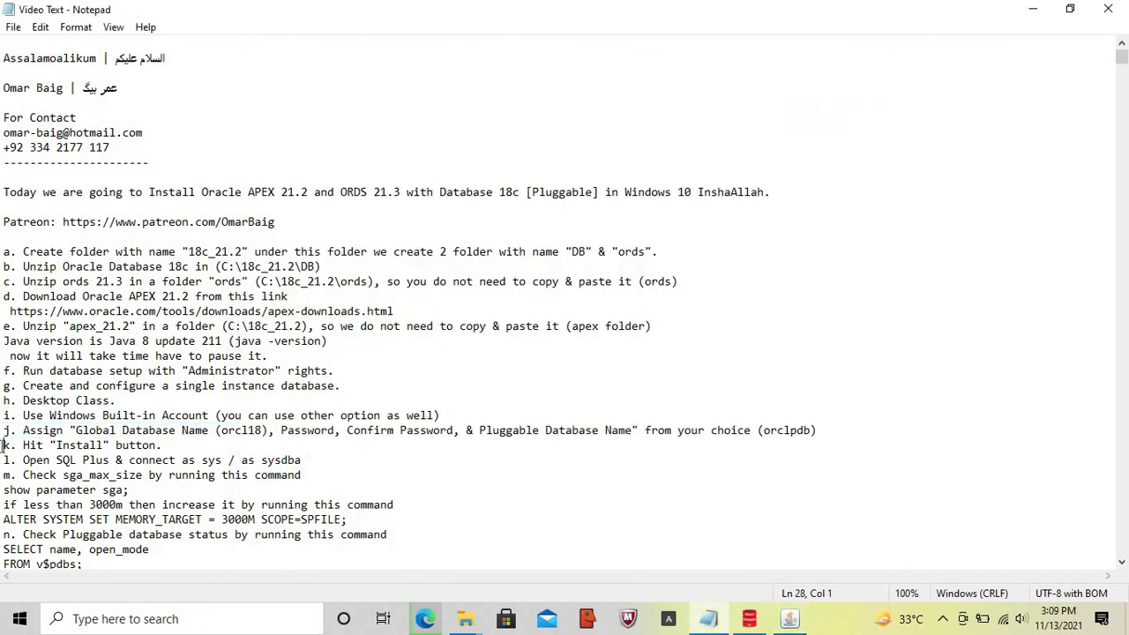
key("shift+End")
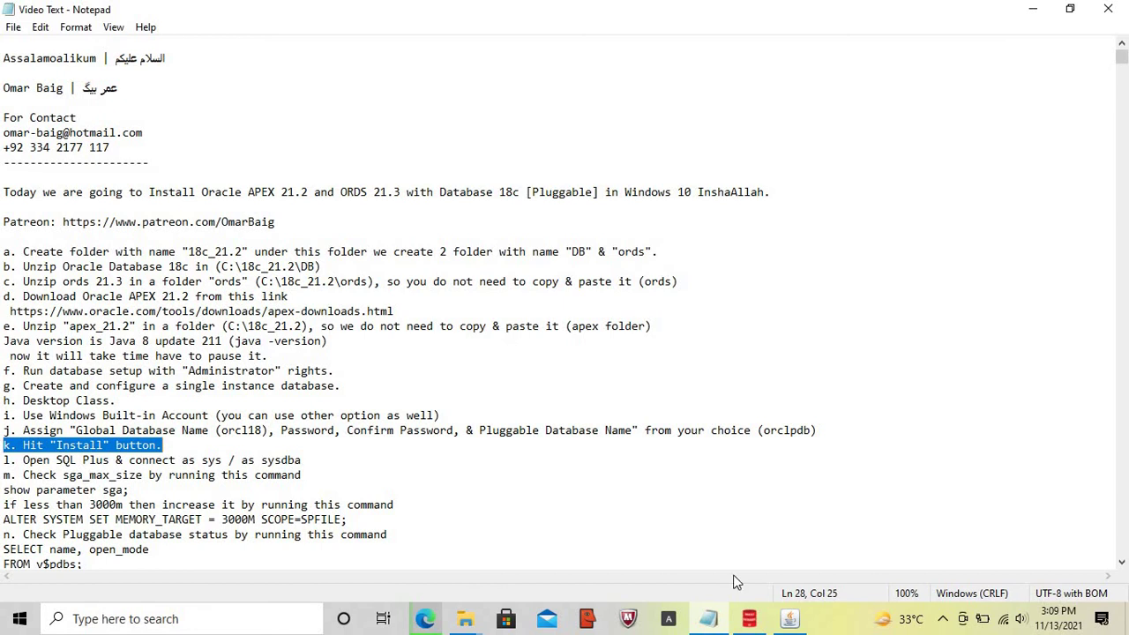
left_click(792, 621)
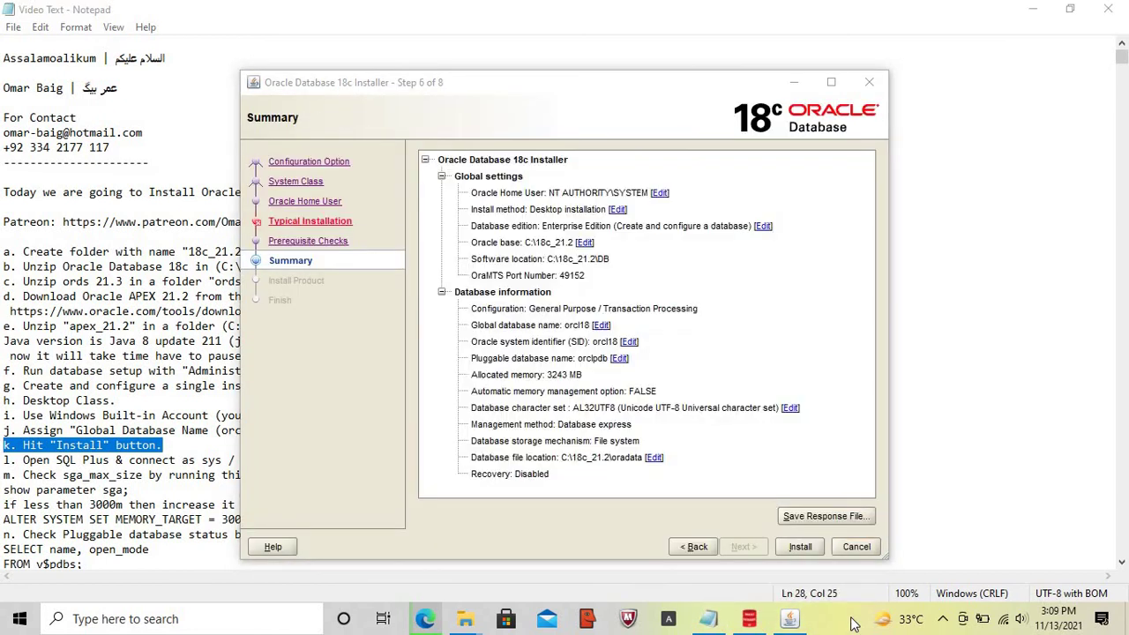
- Install the database, close the finished installer, and mark the SQL Plus note line
left_click(799, 547)
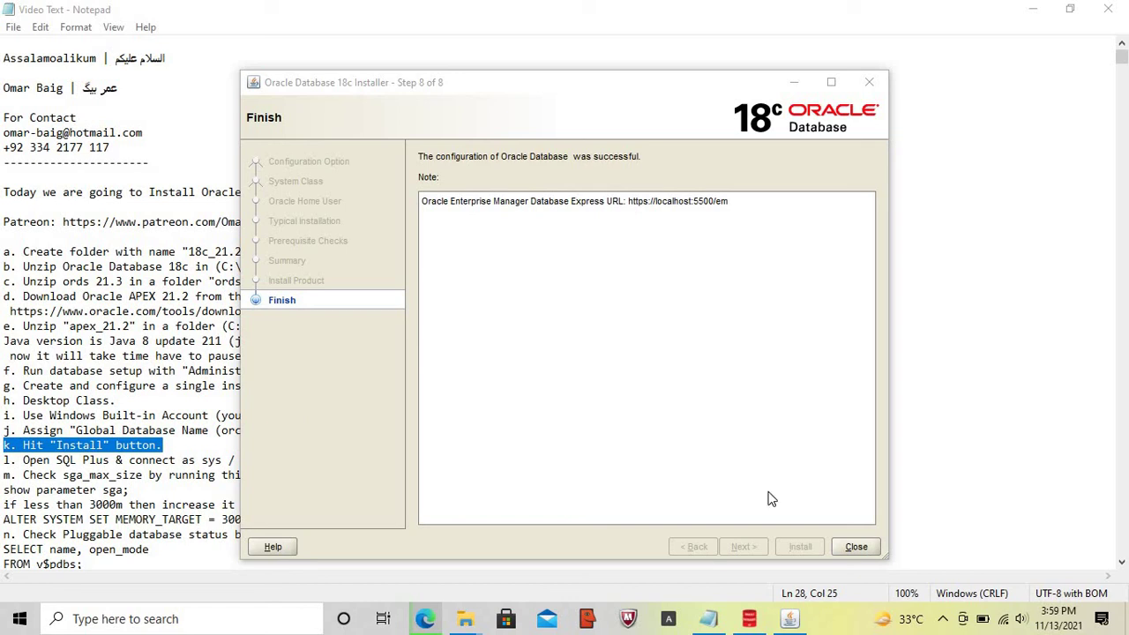
left_click(854, 546)
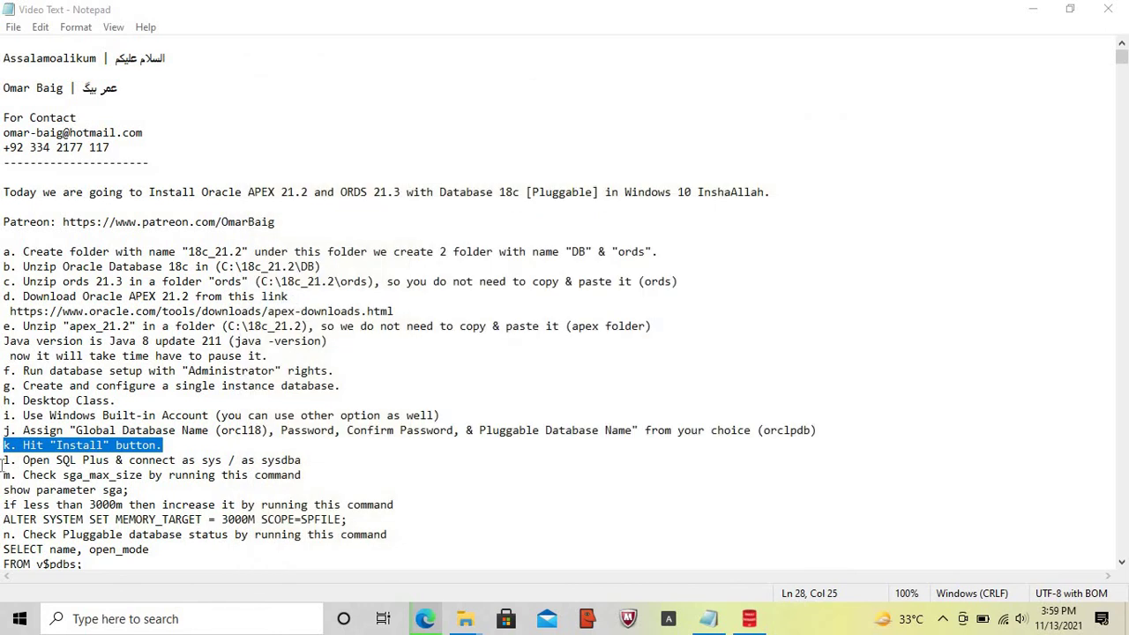
left_click(3, 460)
key("shift+End")
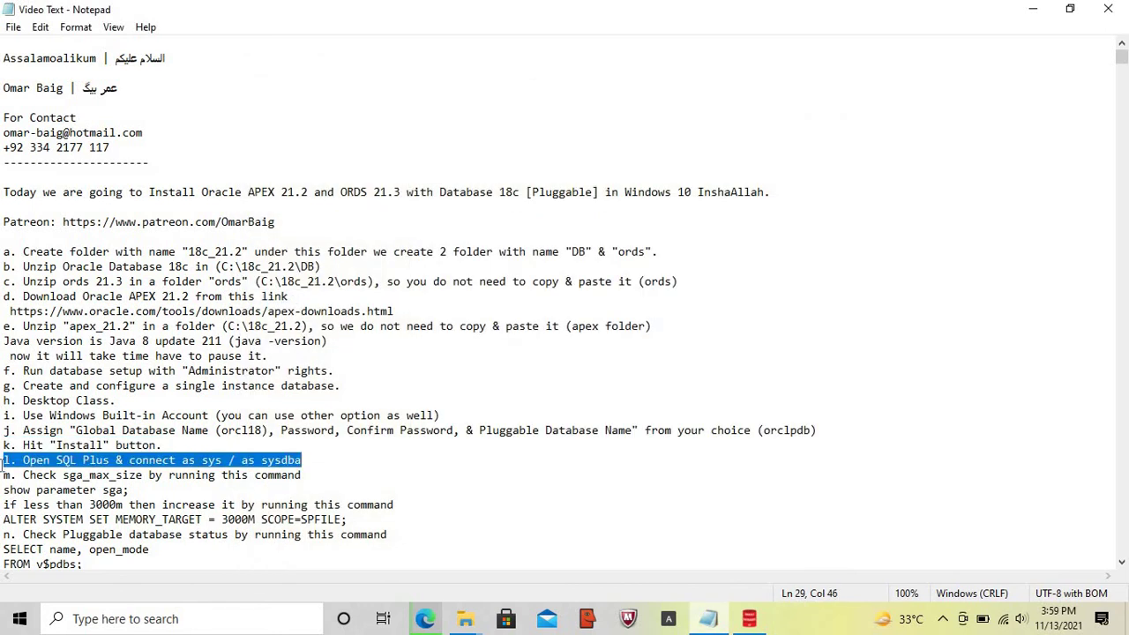
- Launch SQL Plus from the Start menu and log in as sys / as sysdba
left_click(16, 625)
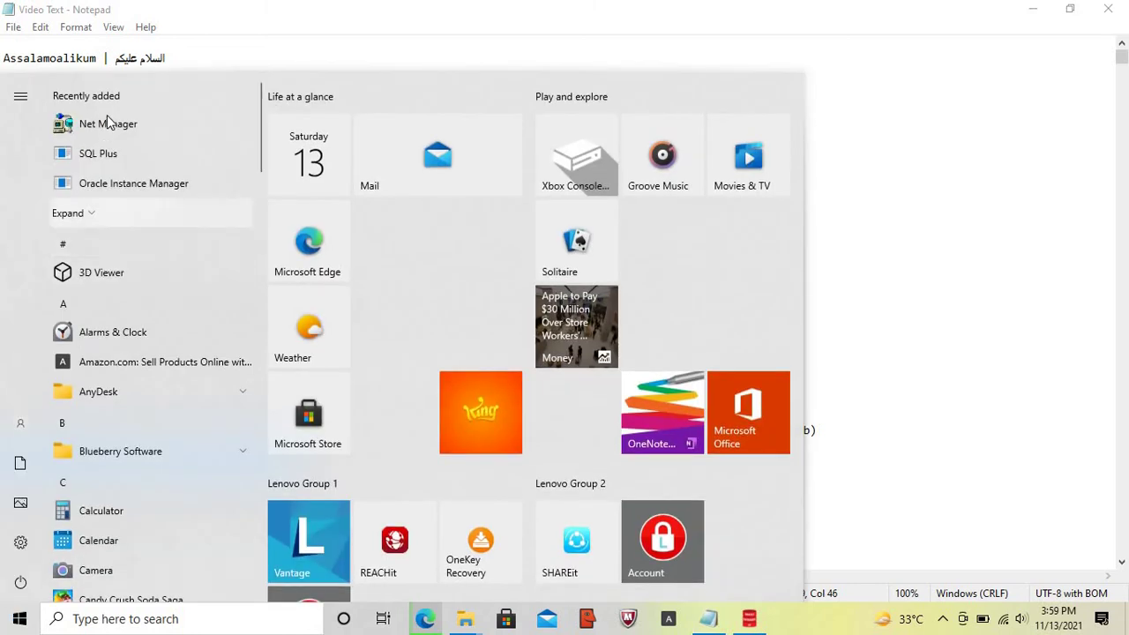
left_click(110, 155)
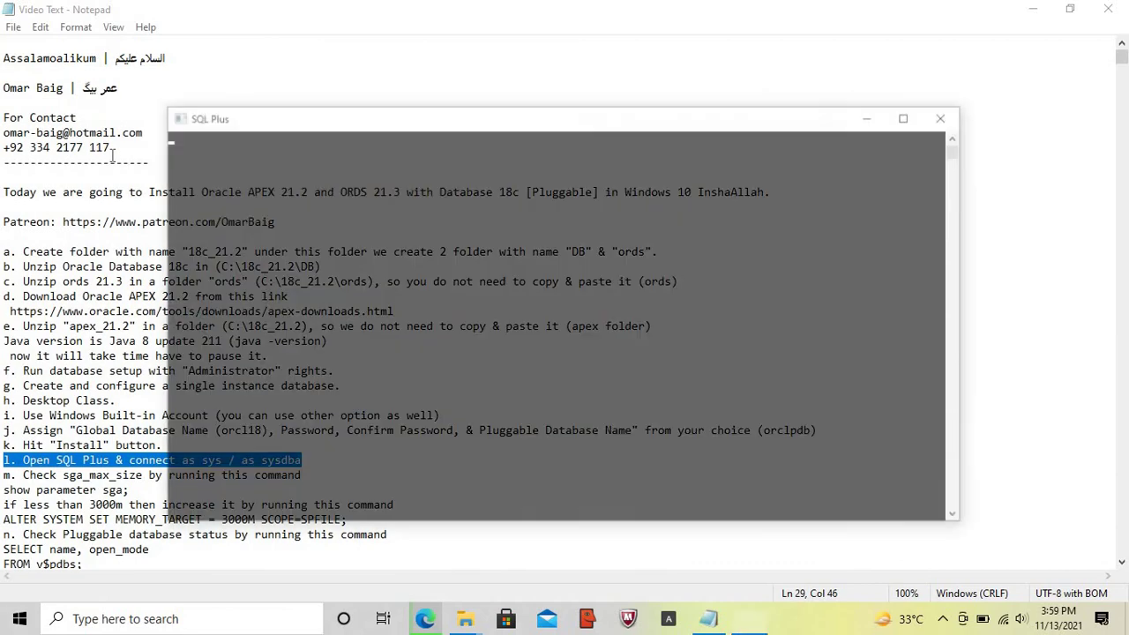
type("sys / as sy")
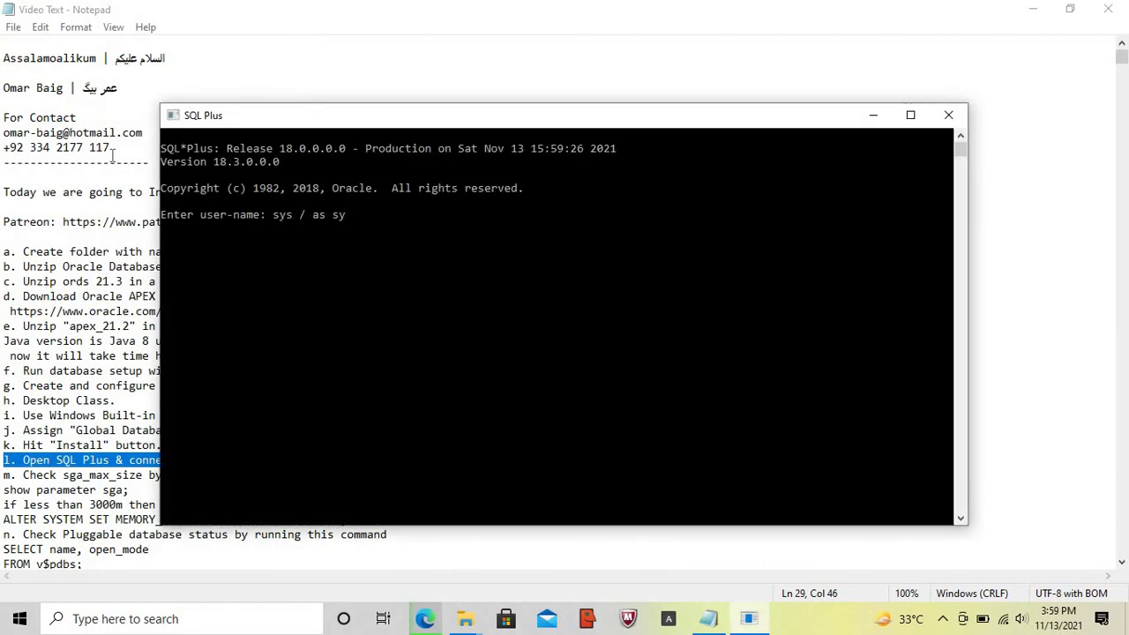
type("sdba")
key("Return")
key("Return")
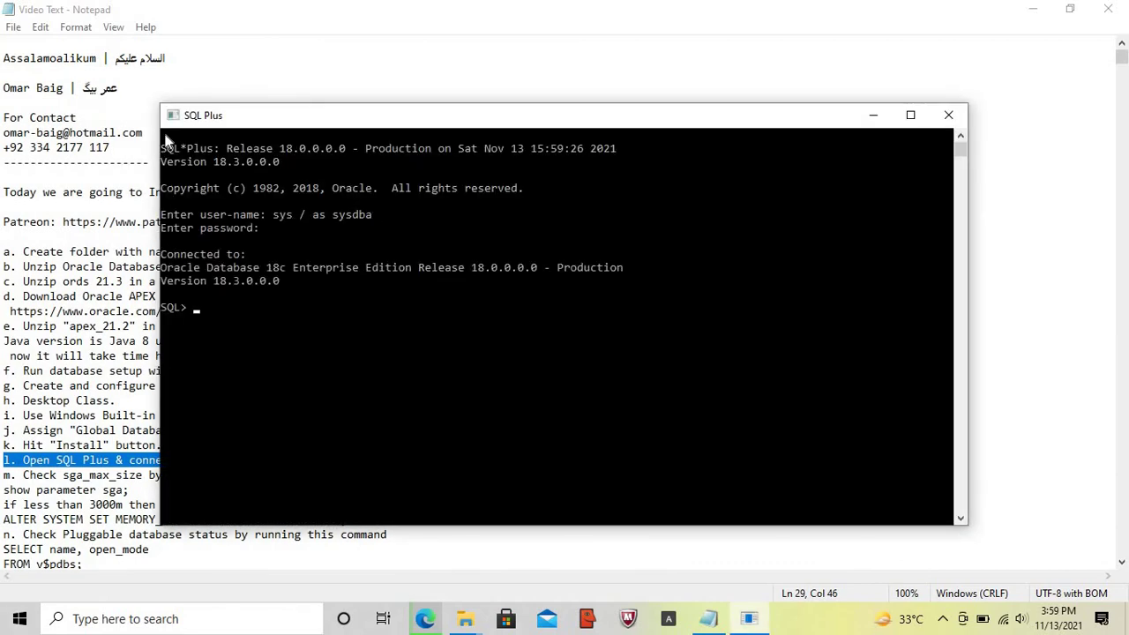
- Highlight step m's show parameter sga and ALTER SYSTEM SET MEMORY_TARGET lines in the notes
left_click(710, 620)
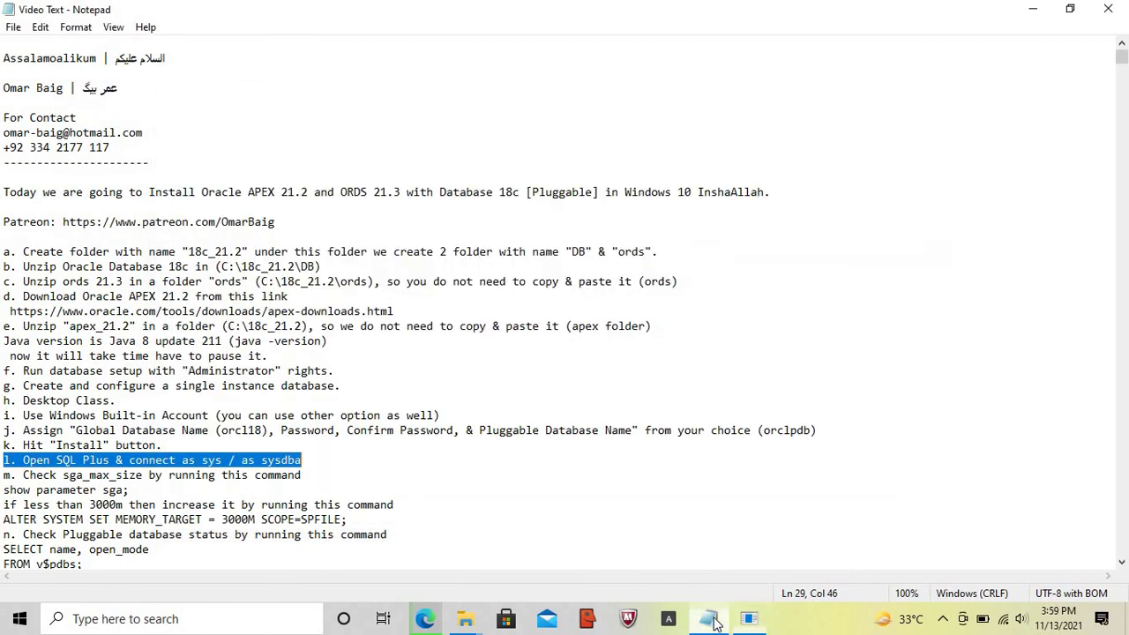
key("Home")
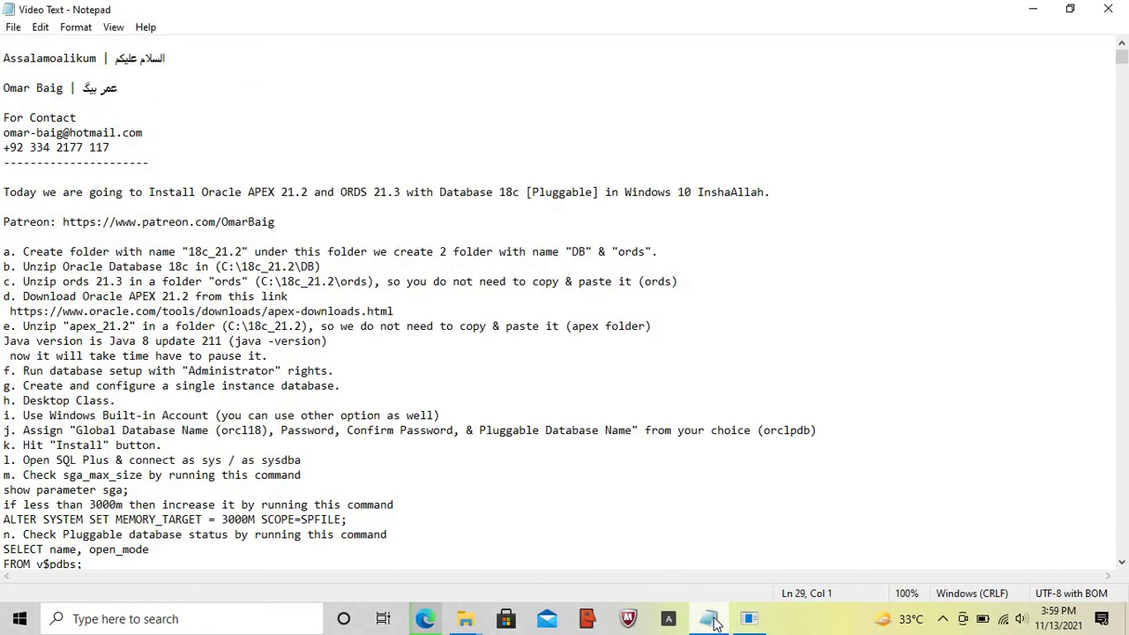
key("shift+Down")
key("shift+Down")
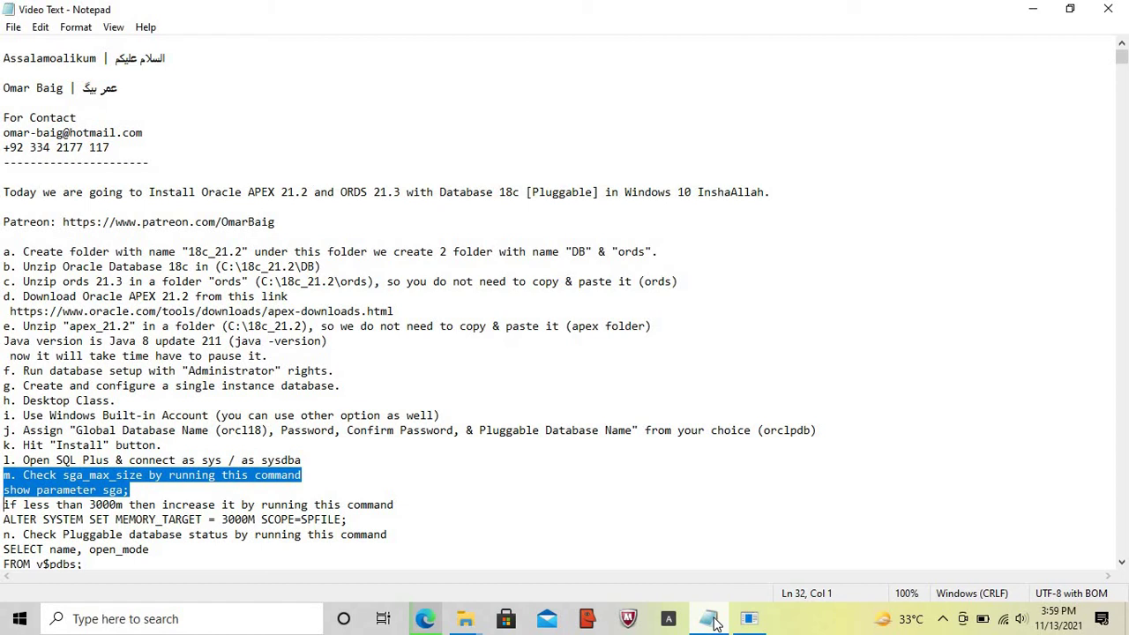
key("shift+Right")
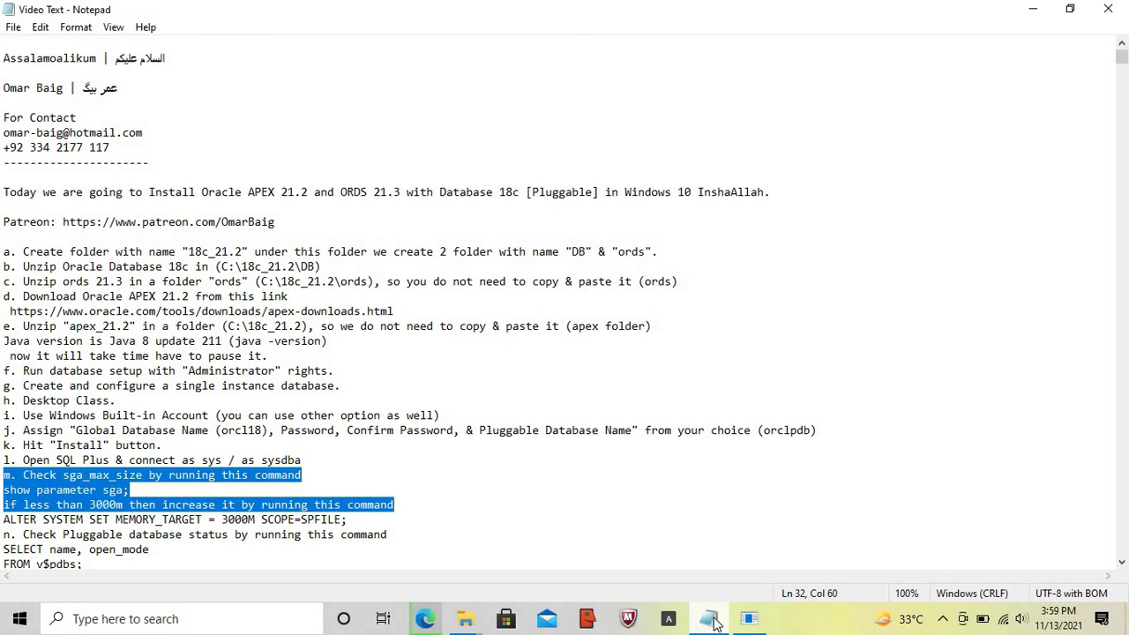
key("shift+Down")
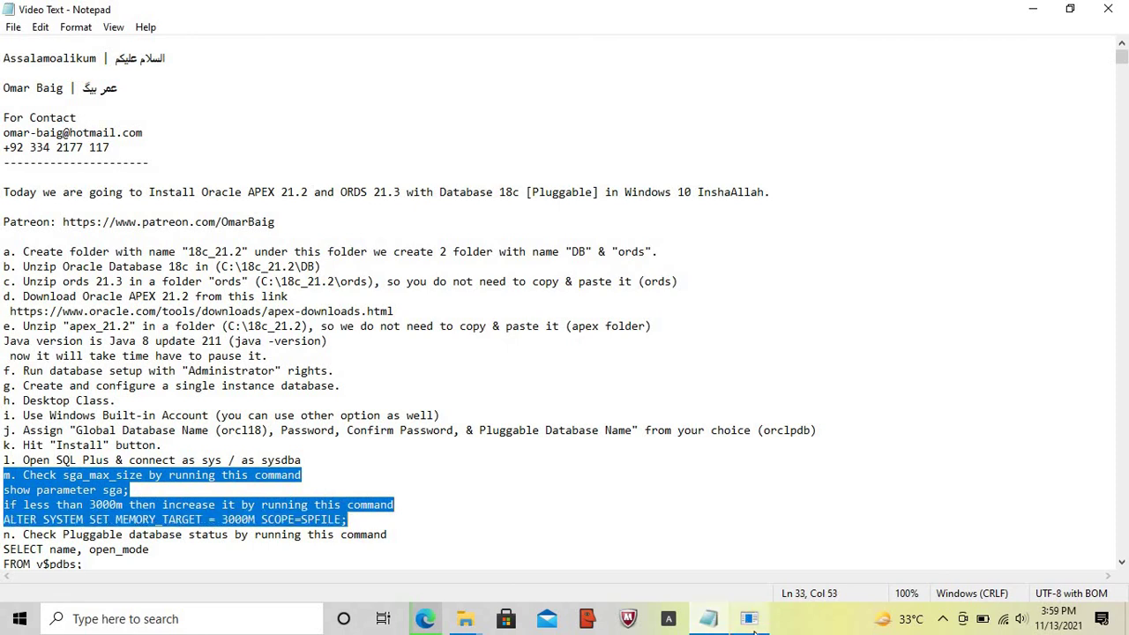
- Run show parameter sga; and note the 2432M sga_max_size
left_click(750, 623)
type("show p")
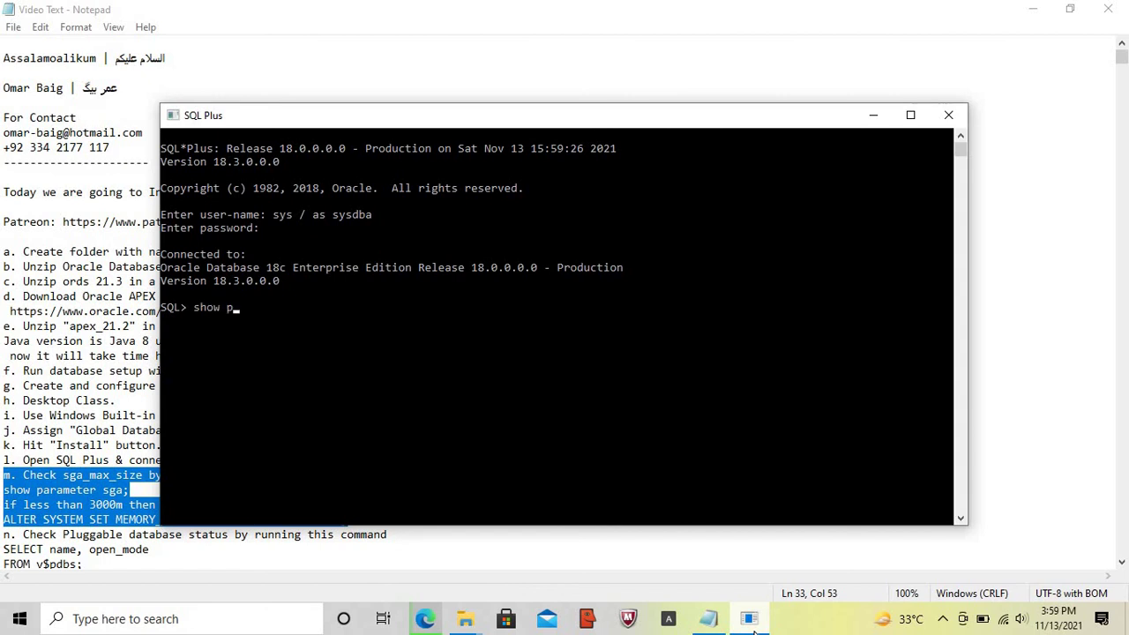
type("arameter sga;")
key("Return")
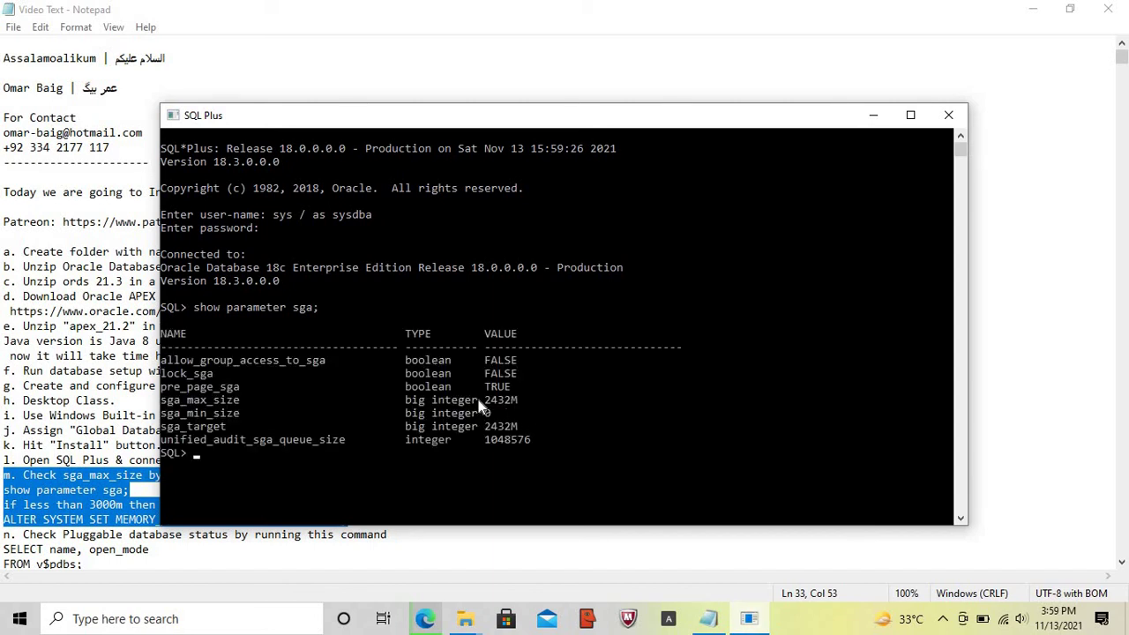
left_click_drag(487, 400, 509, 403)
- Run ALTER SYSTEM SET MEMORY_TARGET = 5000M SCOPE = SPFILE; in SQL Plus
key("Return")
key("Return")
key("Caps_Lock")
type("ALTER SYSS")
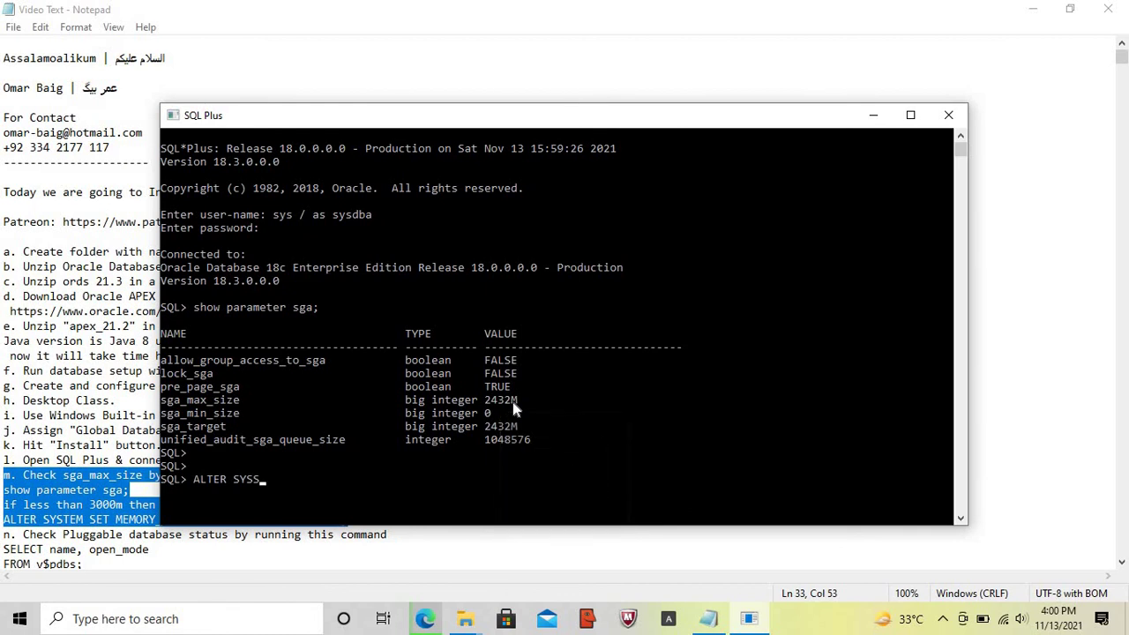
key("BackSpace")
type("TES")
key("BackSpace")
type("M SET MEMORY_TAR")
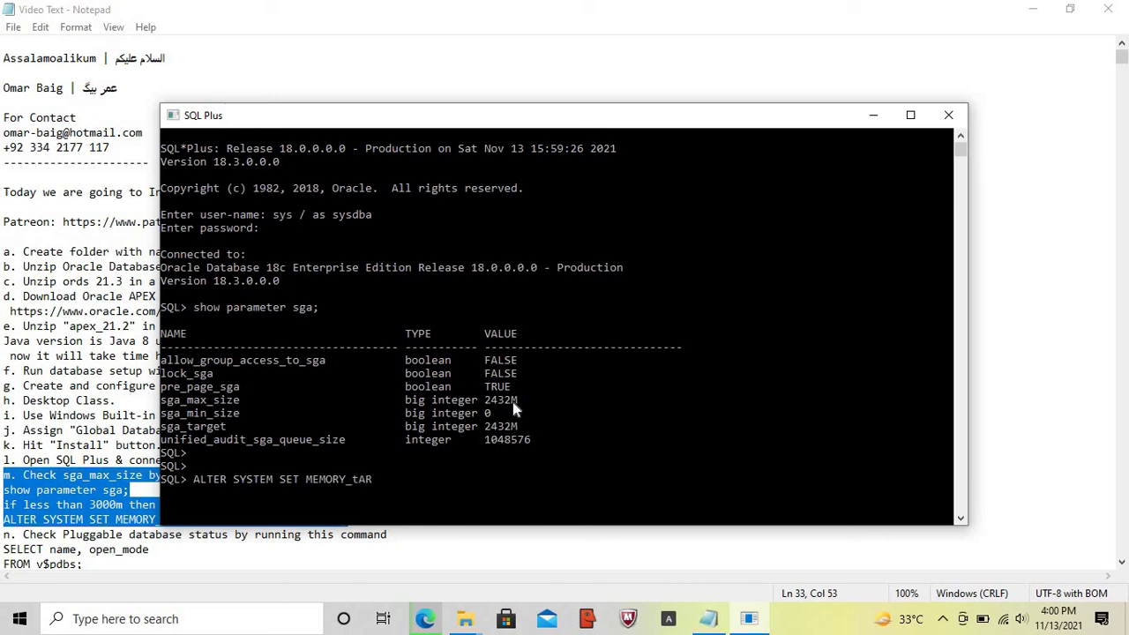
type("GET = 5000M SCOPE = D")
key("BackSpace")
type("SPFILE")
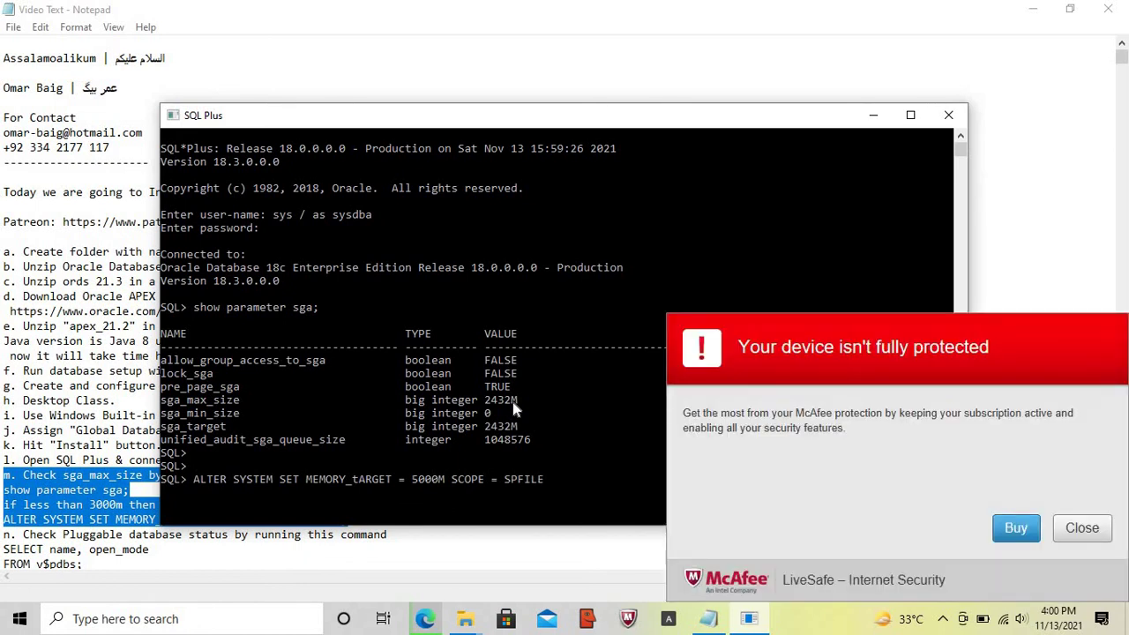
type(";")
key("Return")
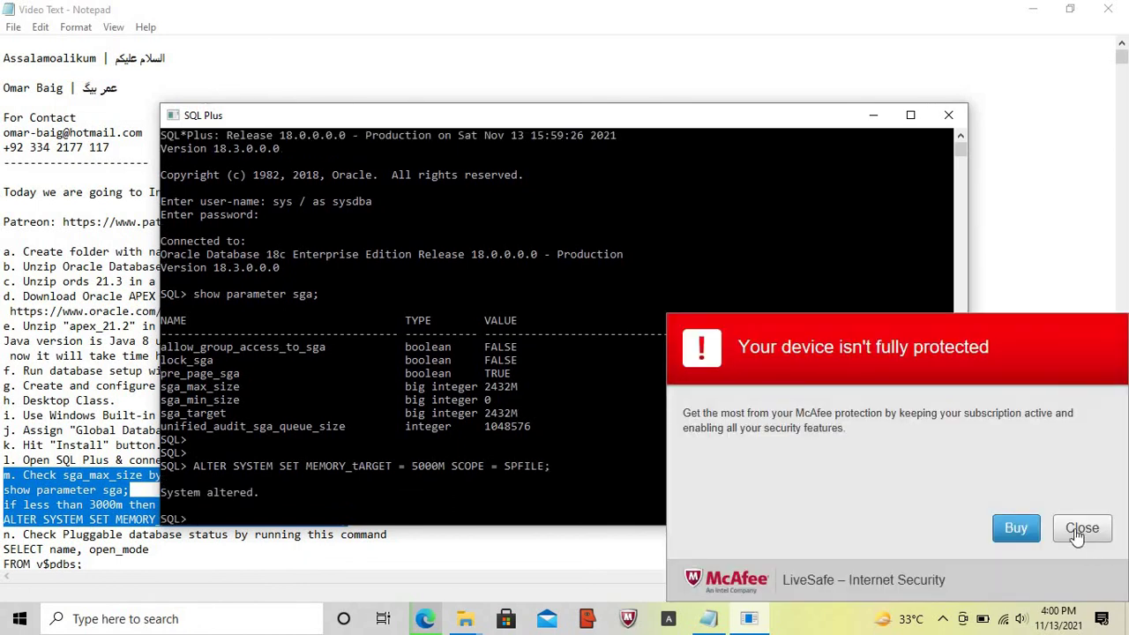
- Dismiss the McAfee popup and return to the notes at step n
left_click(1083, 529)
left_click(709, 620)
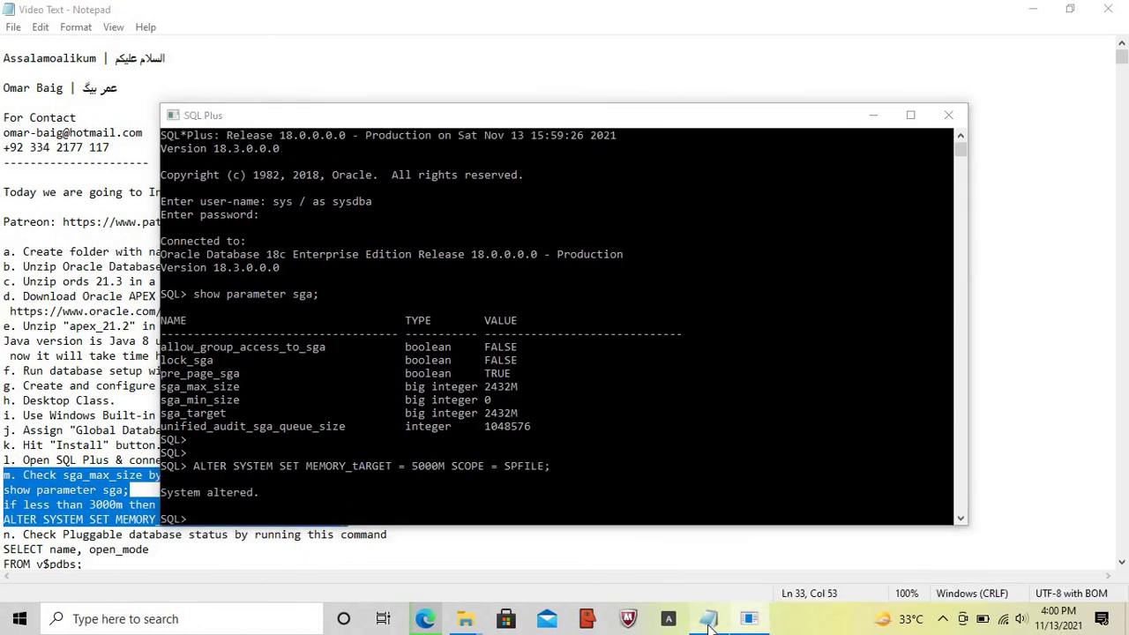
left_click(3, 533)
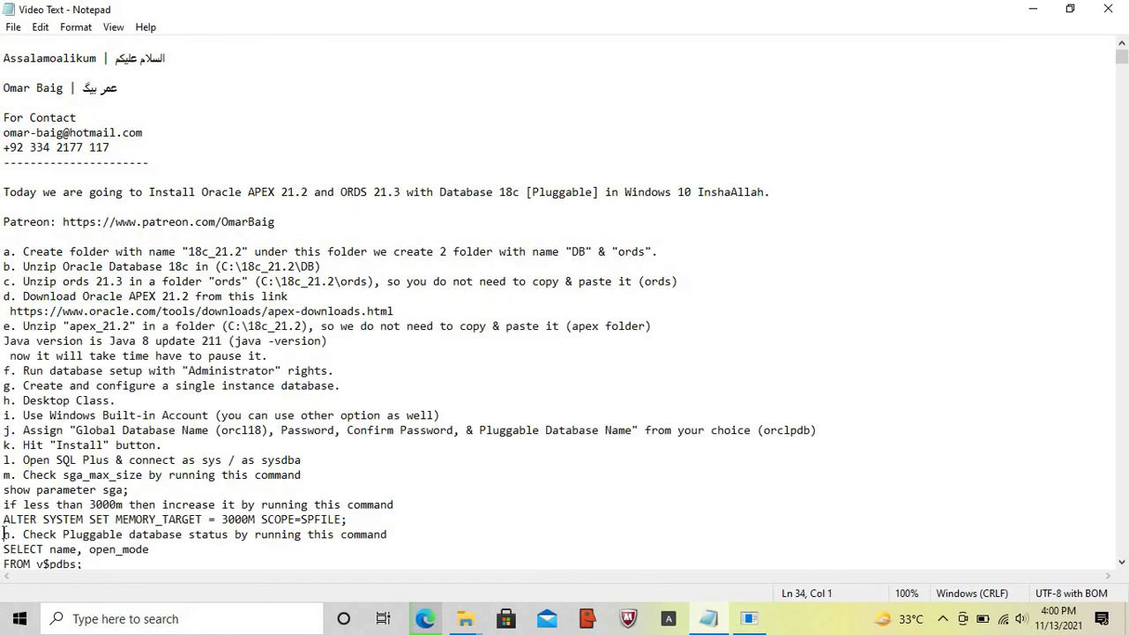
- Highlight step n from the SELECT name, open_mode FROM v$pdbs query through ORCLPDB SAVE STATE
key("shift+Down")
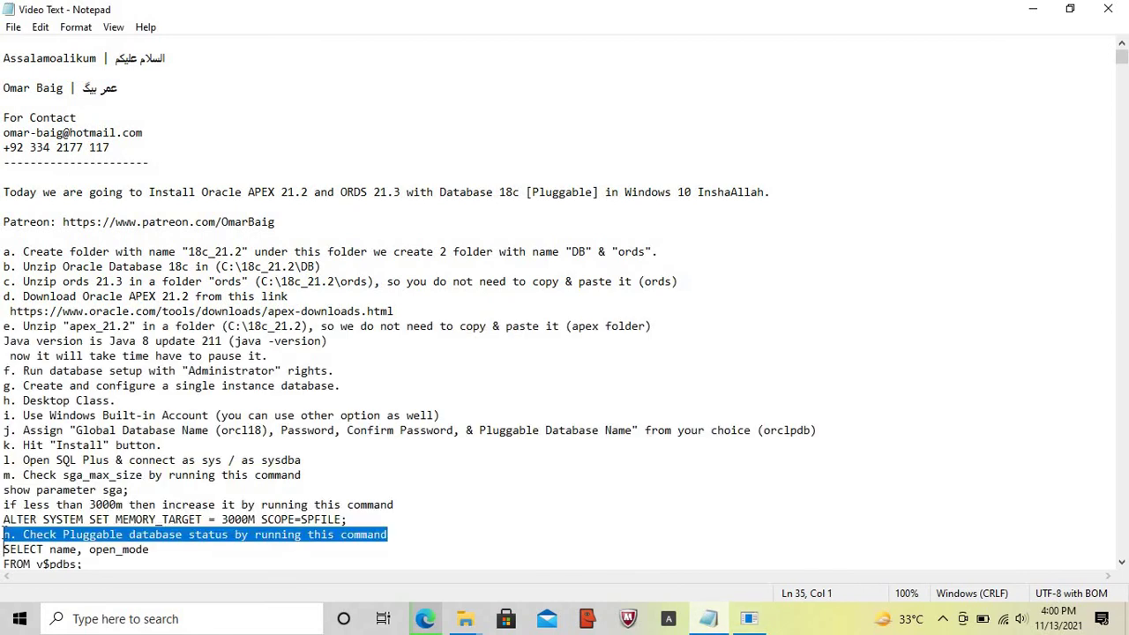
key("shift+Down")
key("shift+Down")
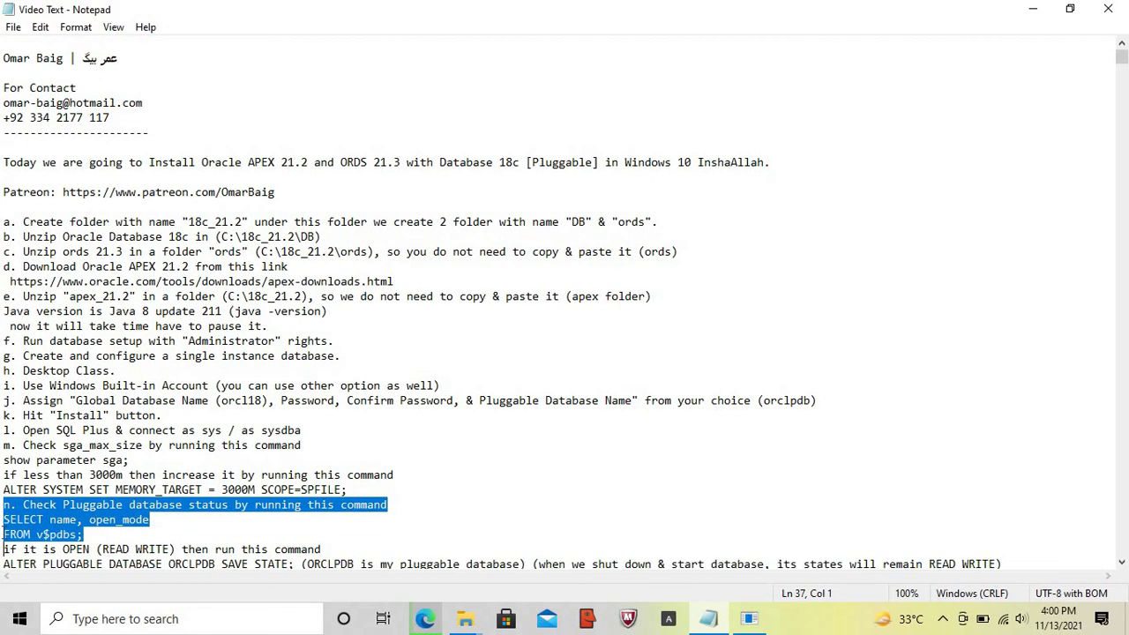
key("shift+Down")
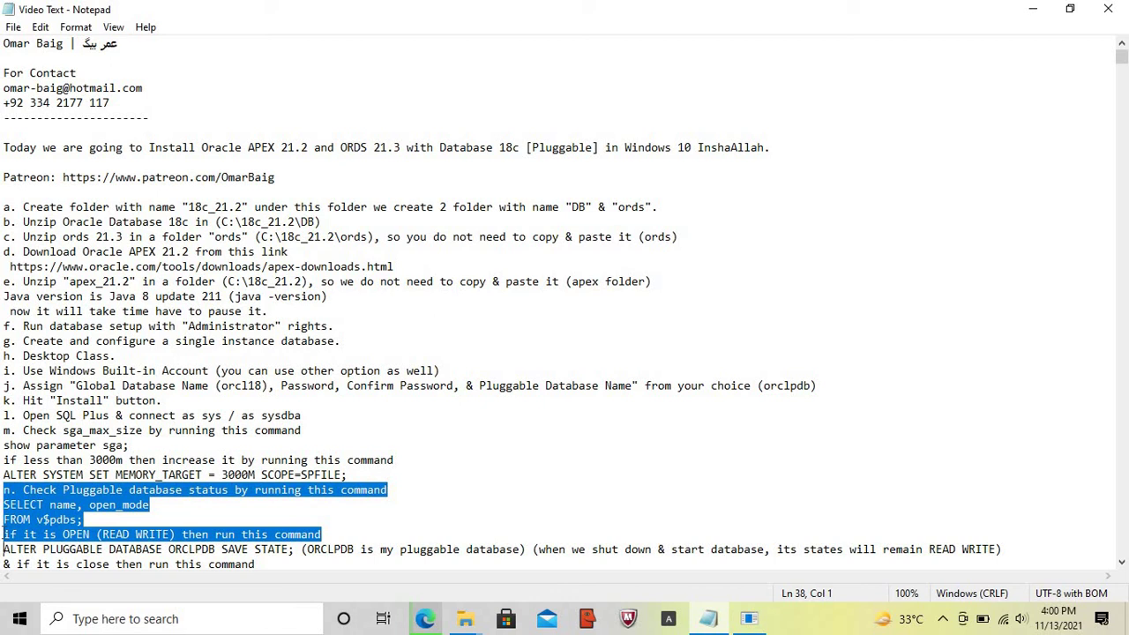
key("shift+Down")
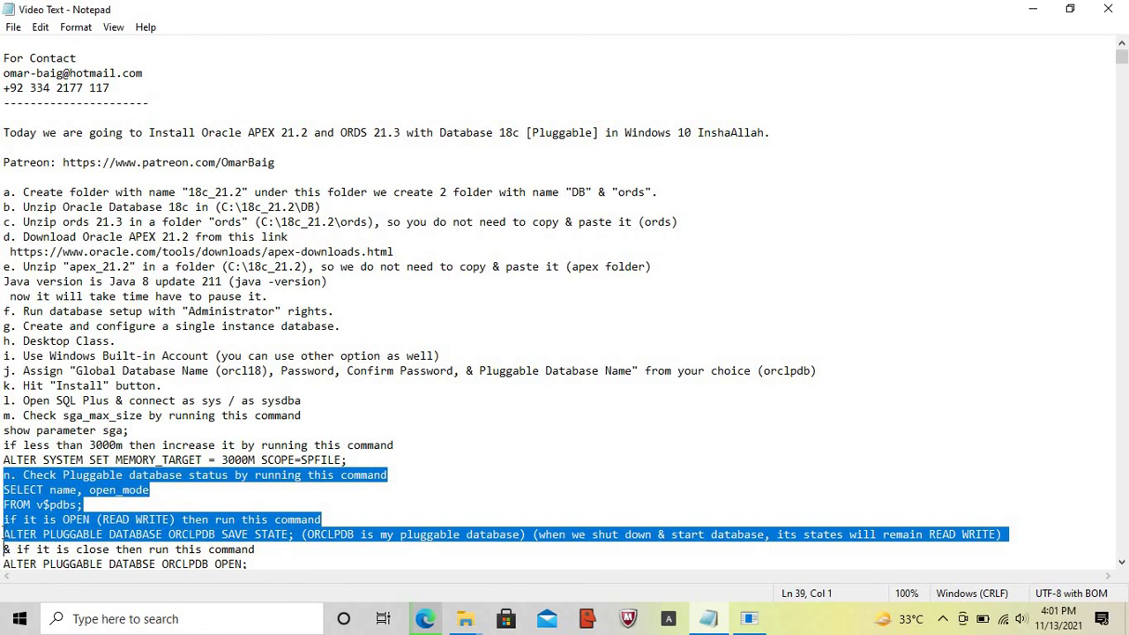
left_click_drag(4, 549, 5, 527)
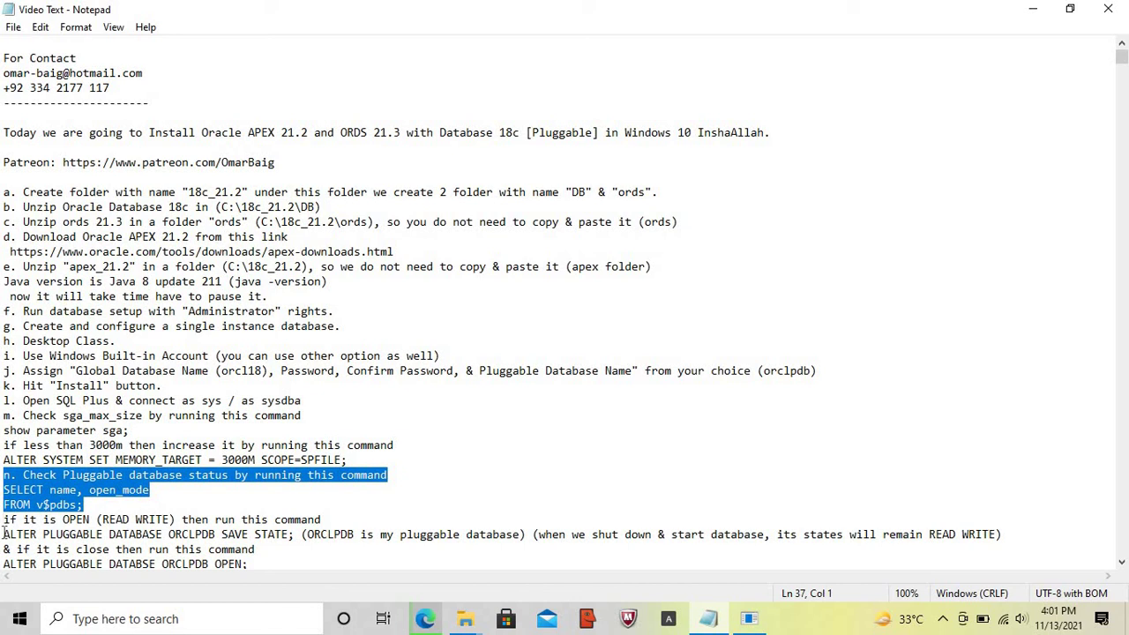
left_click_drag(4, 528, 4, 548)
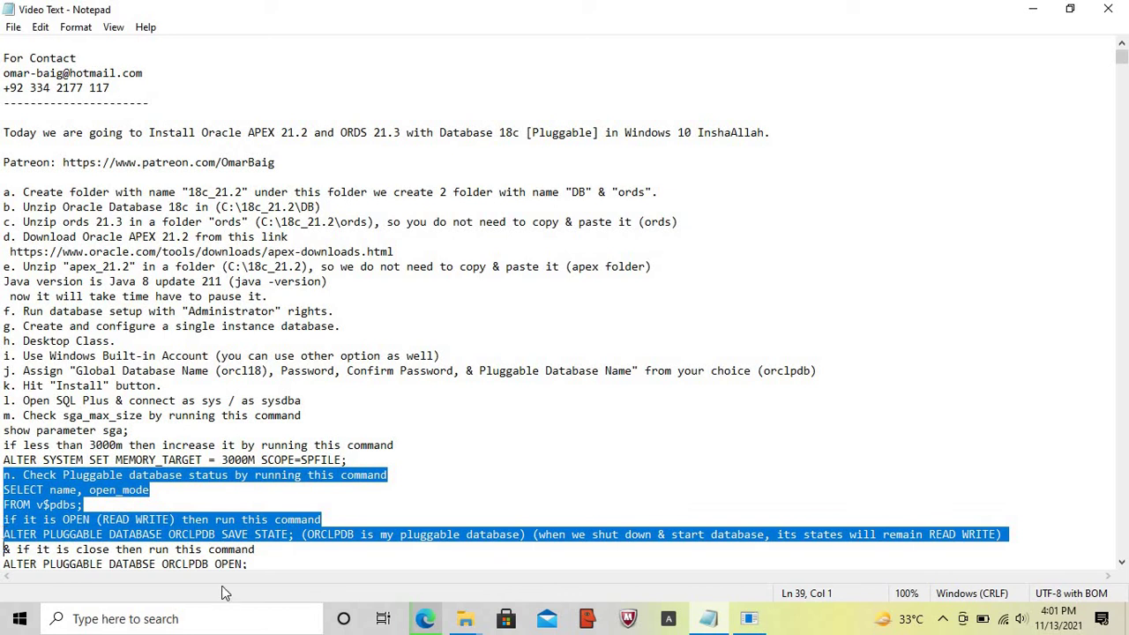
- Query SELECT name, open_mode FROM v$pdbs; and confirm ORCLPDB is READ WRITE
left_click(750, 620)
key("Return")
key("Return")
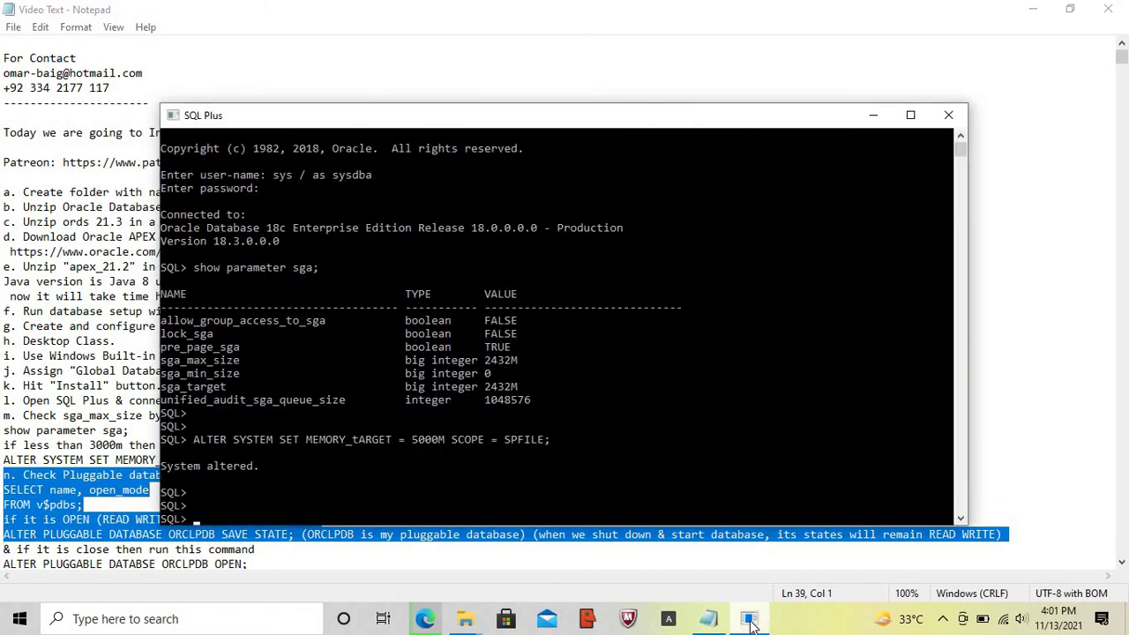
type("SELECT")
key("Caps_Lock")
type("name")
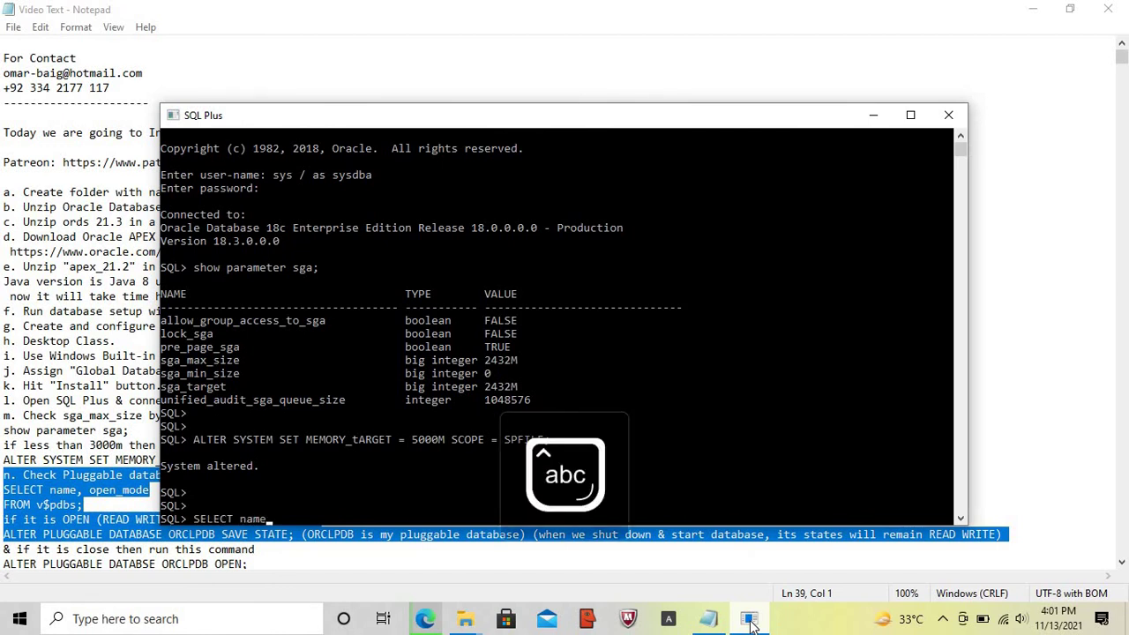
type(", o")
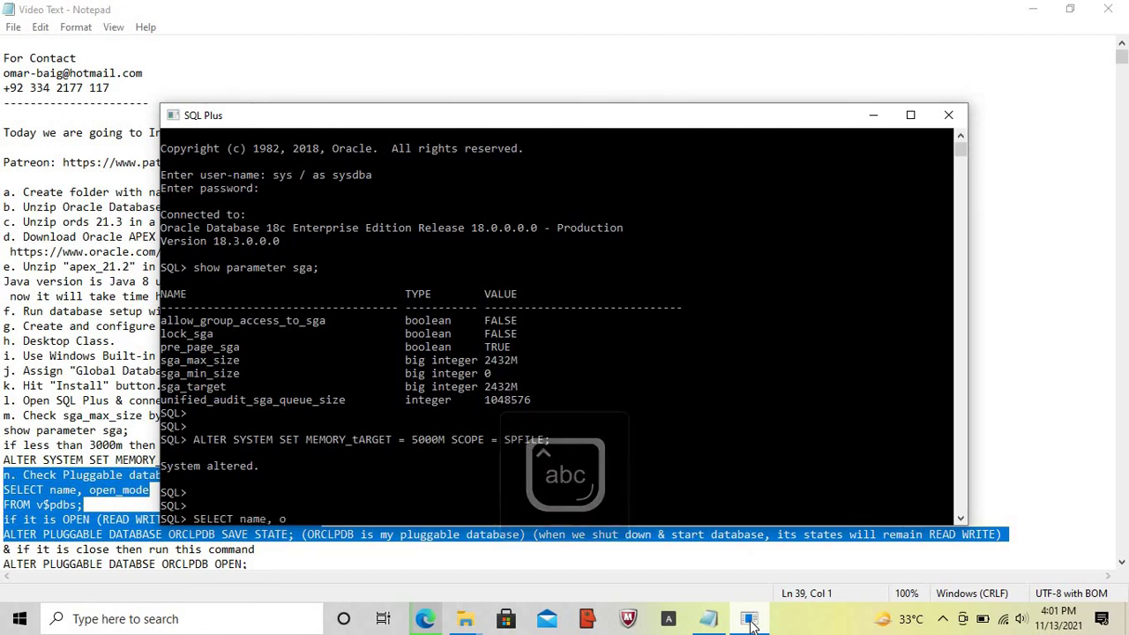
type("pen_mode")
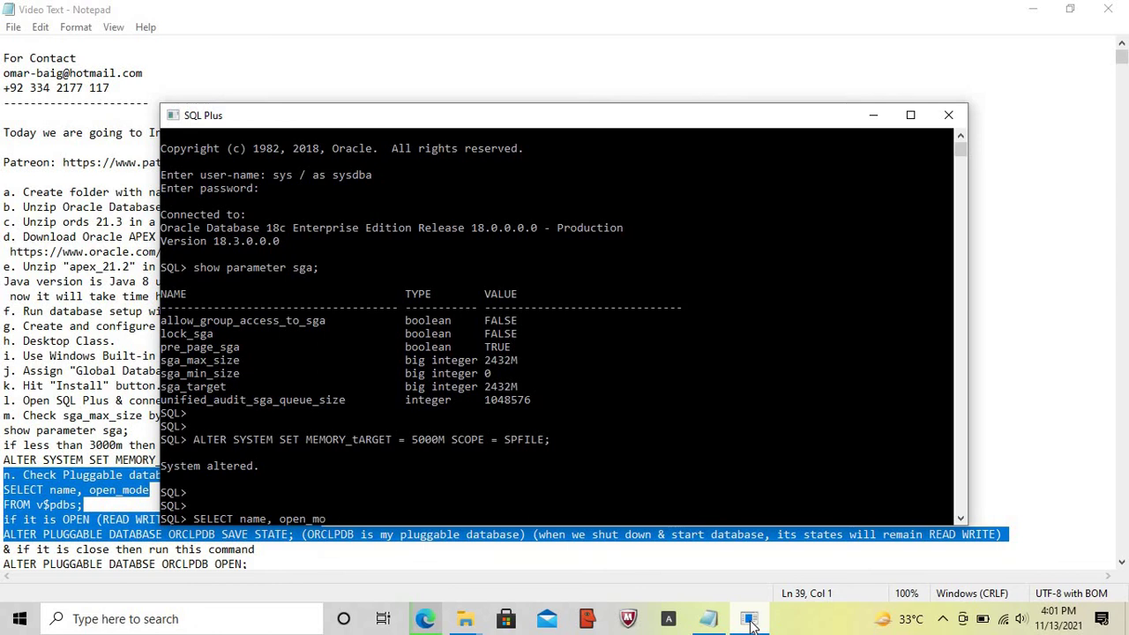
key("Return")
key("Caps_Lock")
type("FROM")
key("Caps_Lock")
type("v")
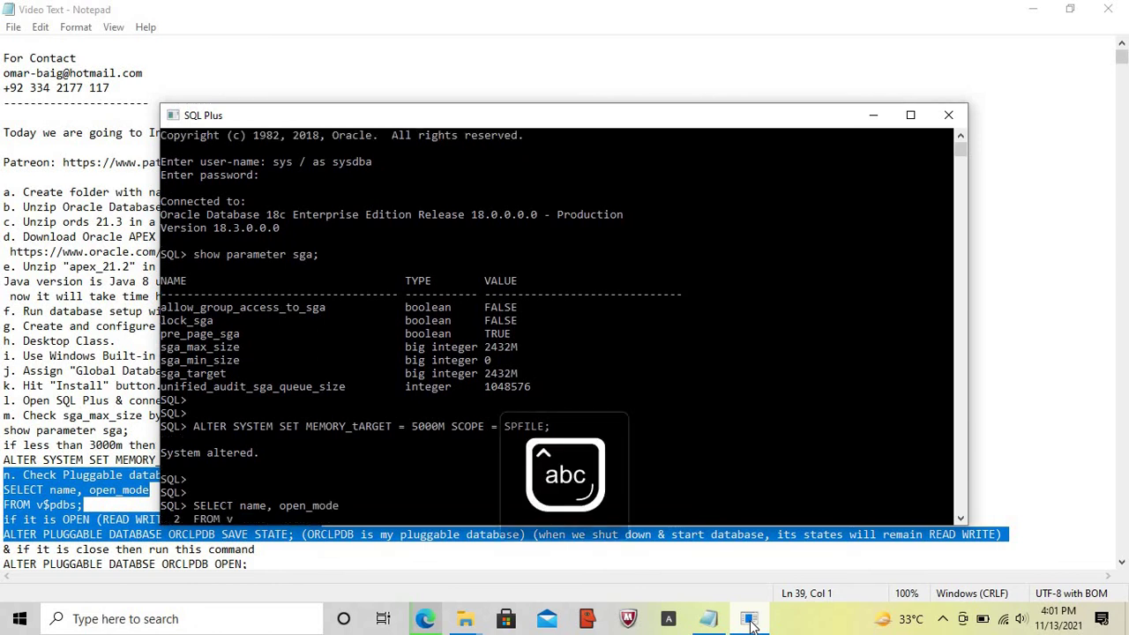
type("$pdbs;")
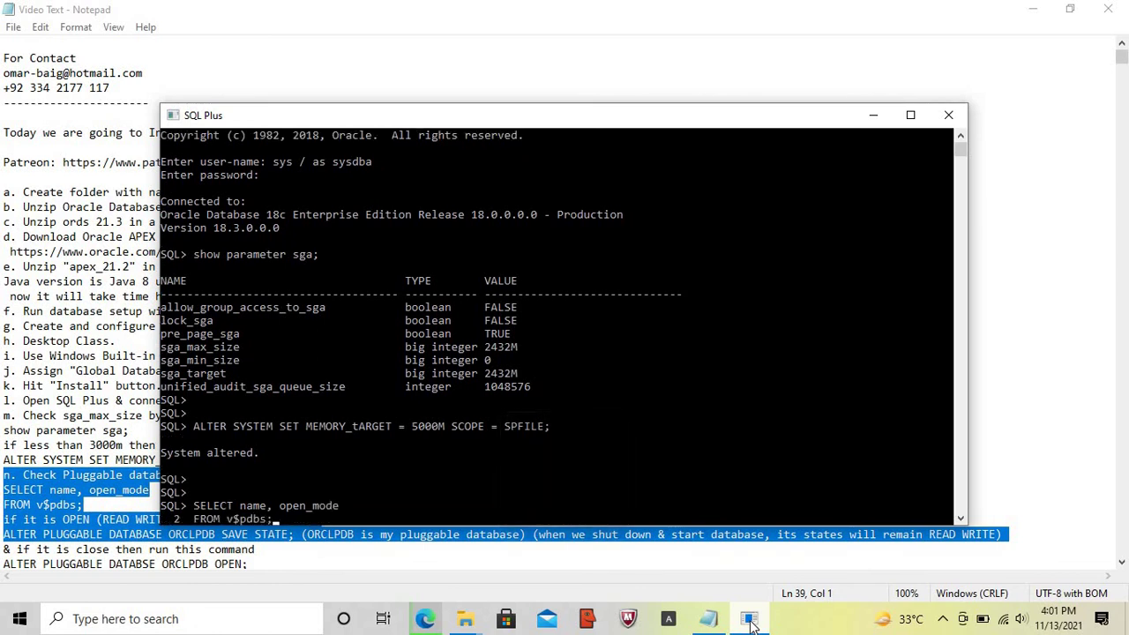
key("Return")
key("Return")
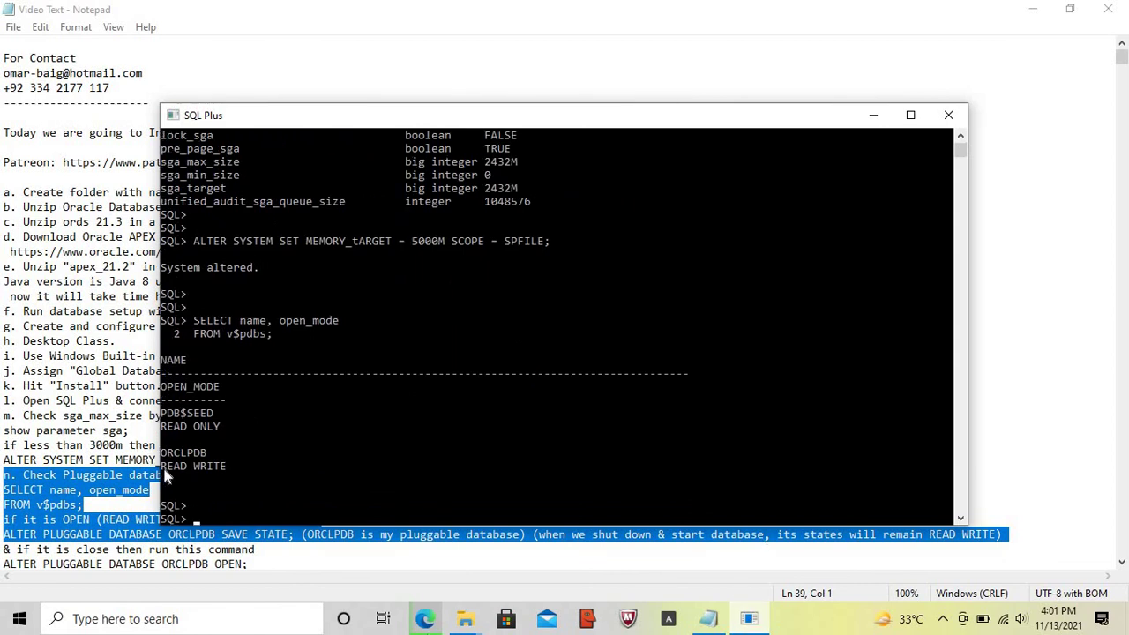
left_click_drag(161, 467, 225, 469)
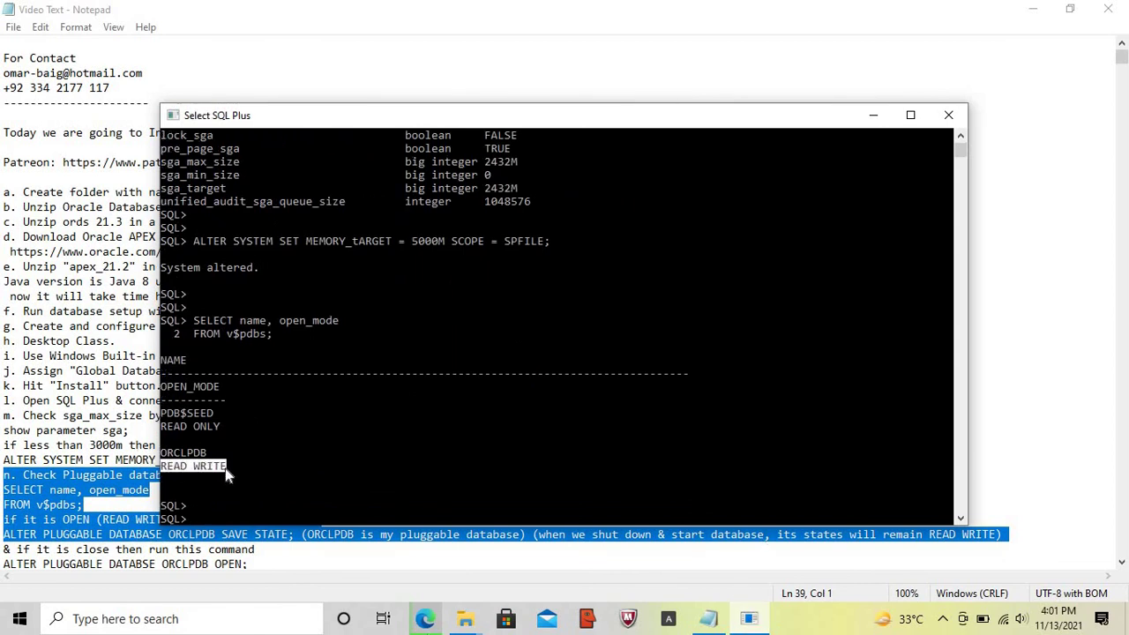
- Run ALTER PLUGGABLE DATABASE ORCLPDB SAVE STATE;
key("Caps_Lock")
type("ALTER ")
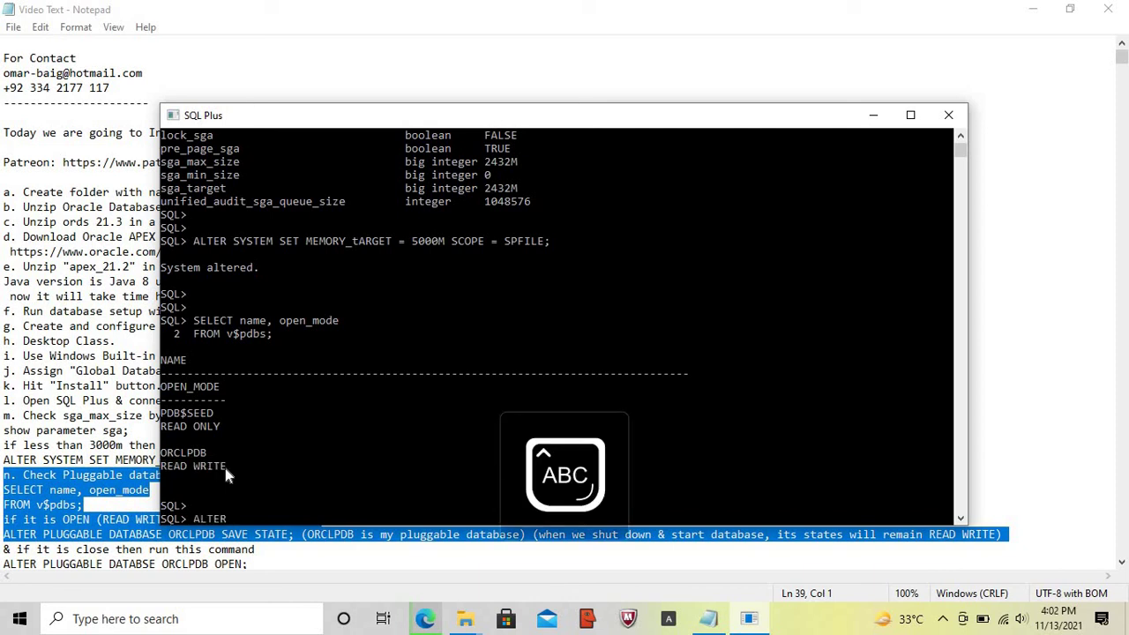
type("PLUGGABLE D")
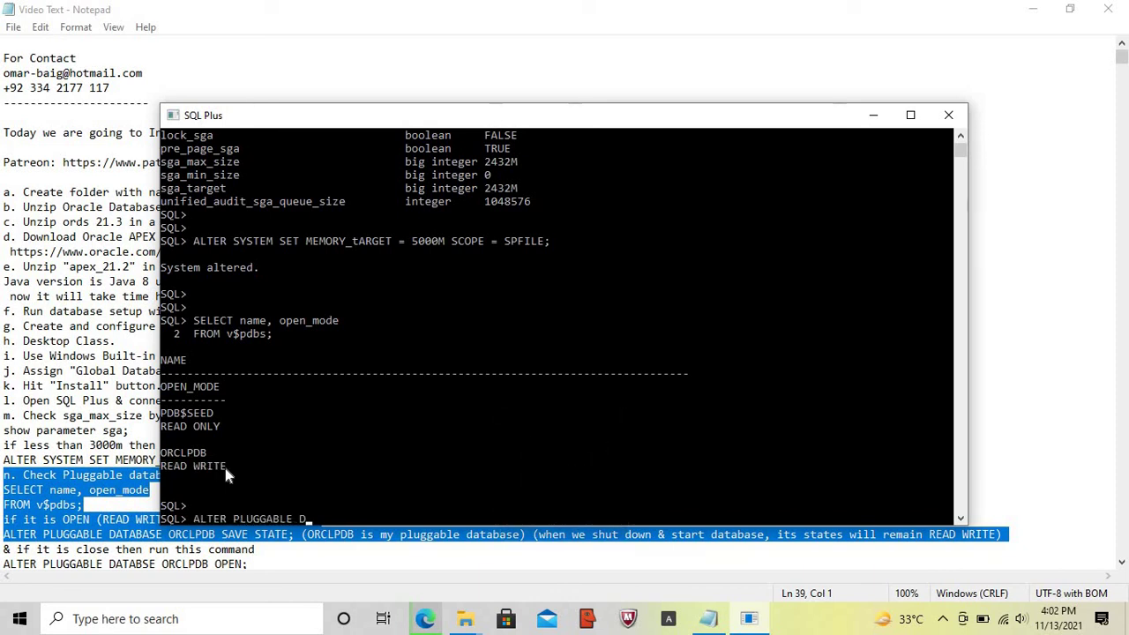
type("ATABASE ORCLPDB SAV")
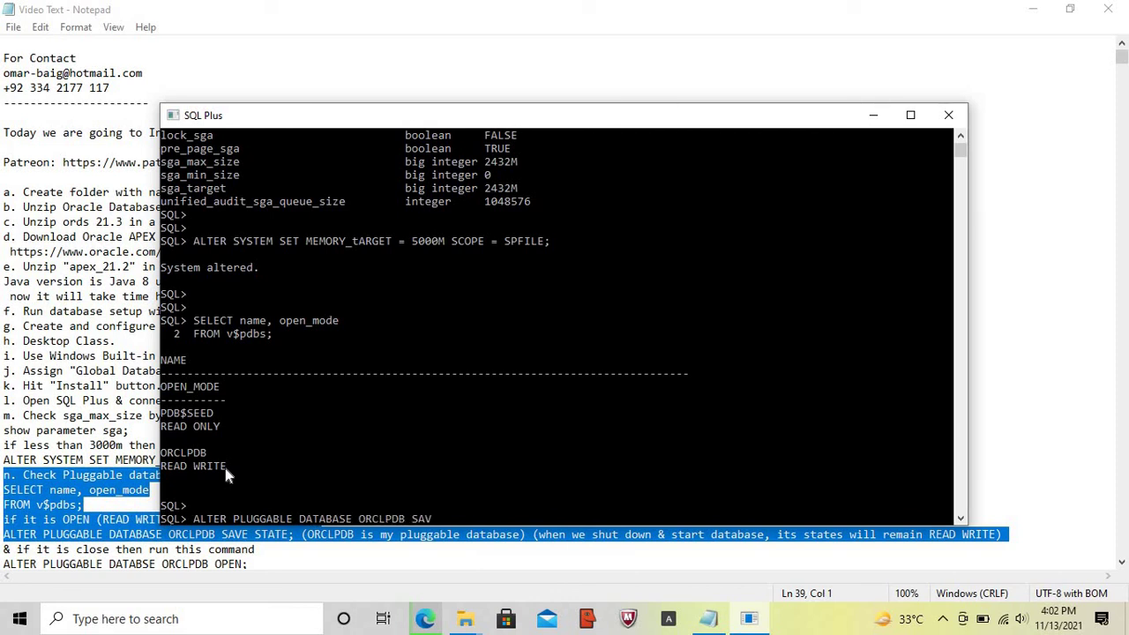
type("E STATE;")
key("Return")
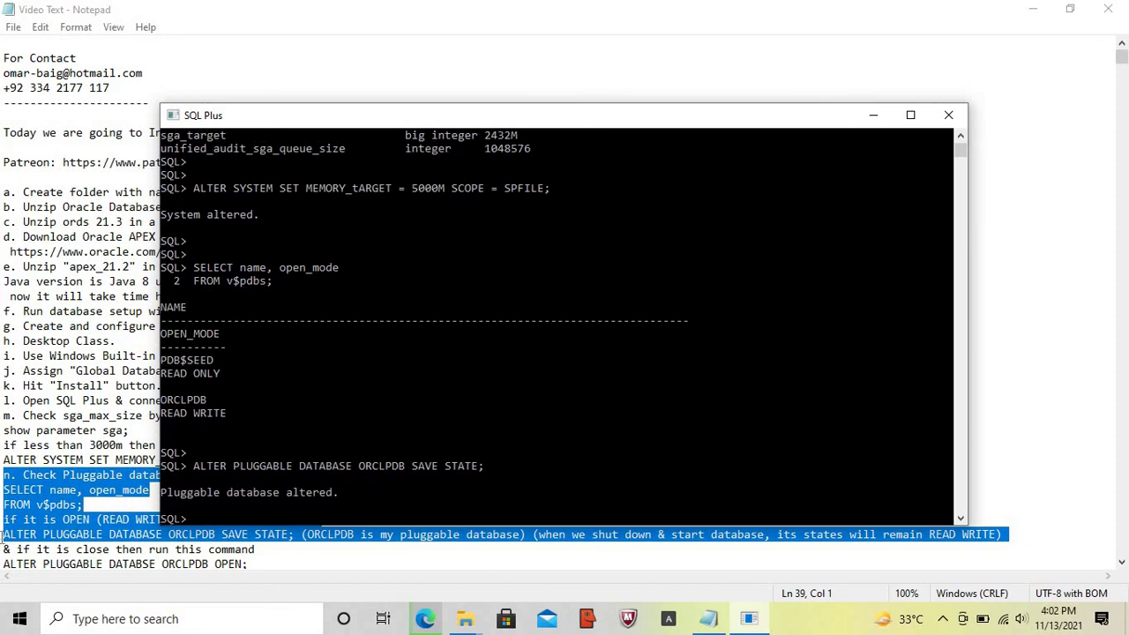
- In the notes, select step o's shut-down instruction and its shut immediate command
left_click(4, 549)
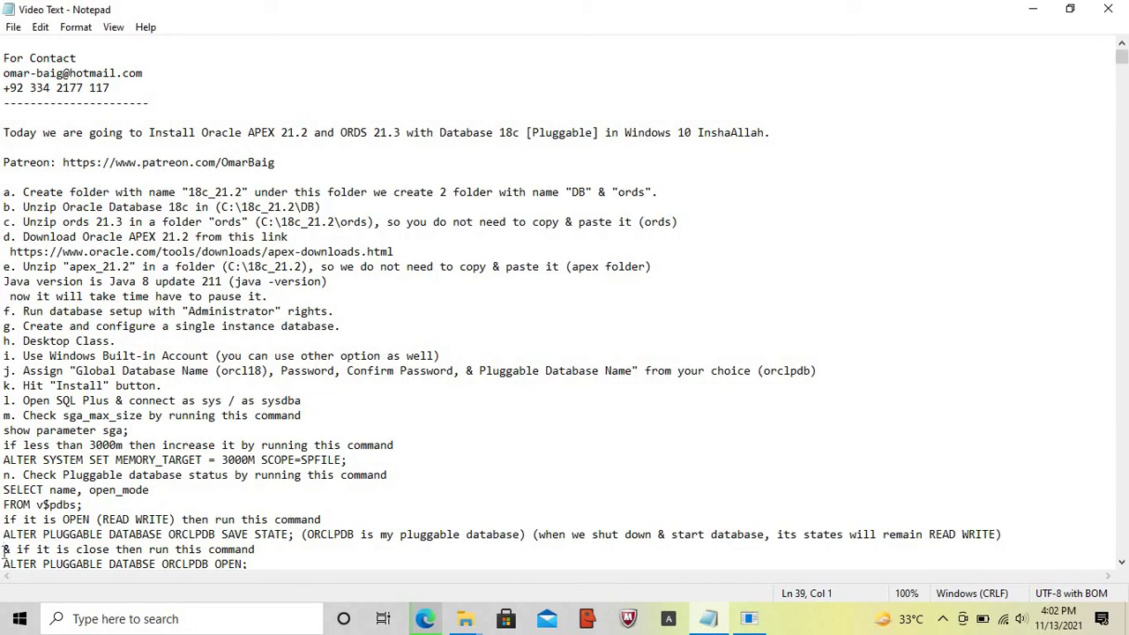
key("shift+Down")
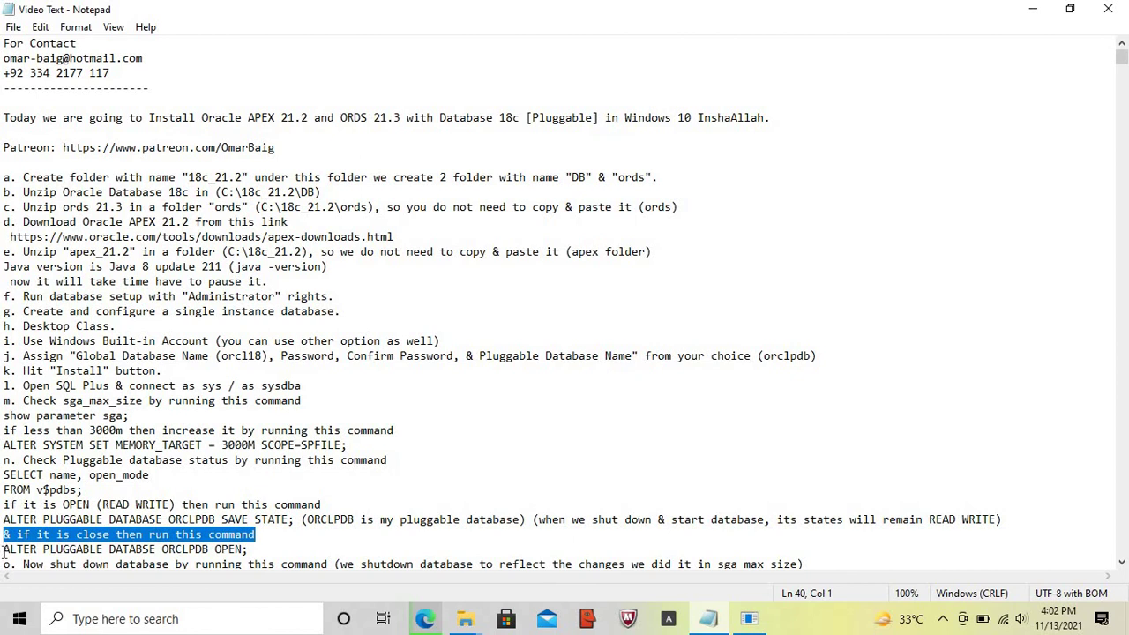
key("shift+Down")
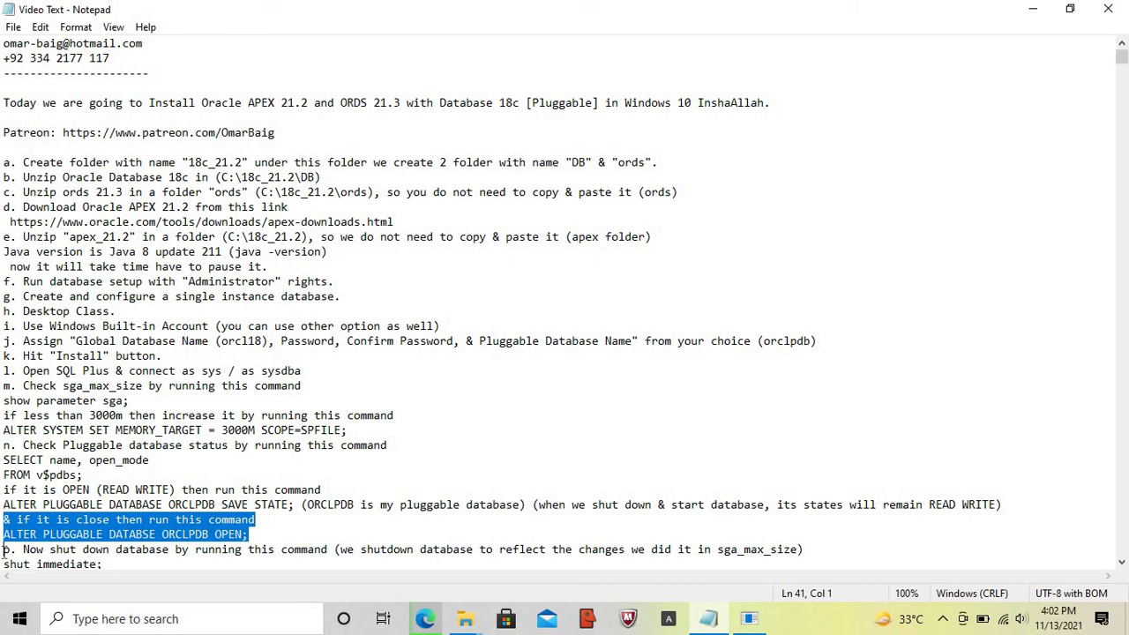
left_click(4, 551)
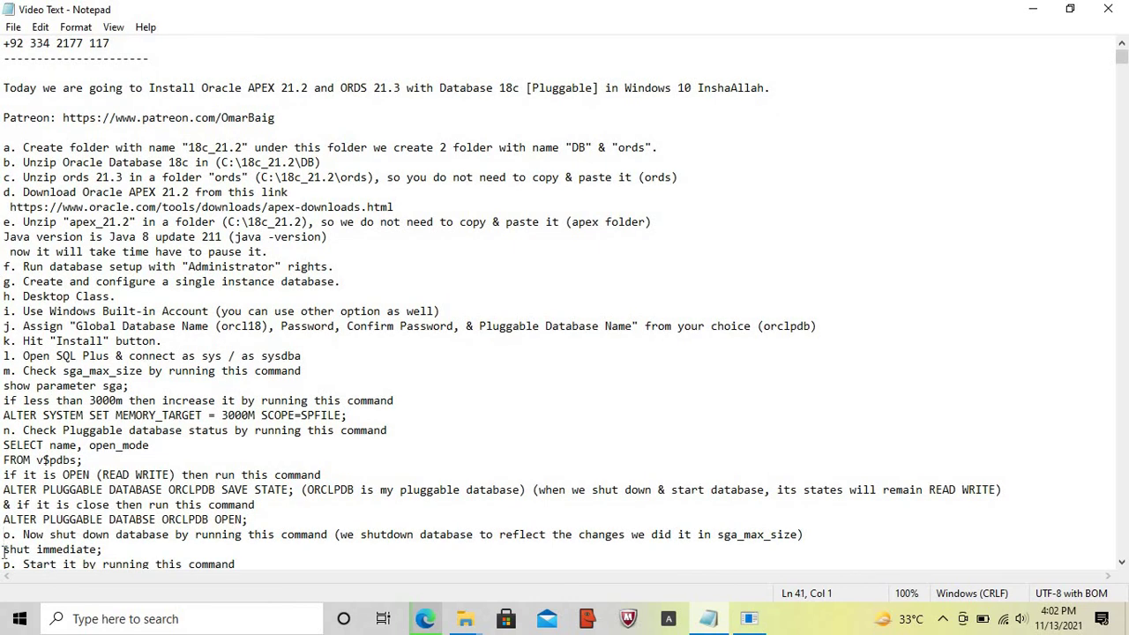
key("shift+Down")
key("shift+Down")
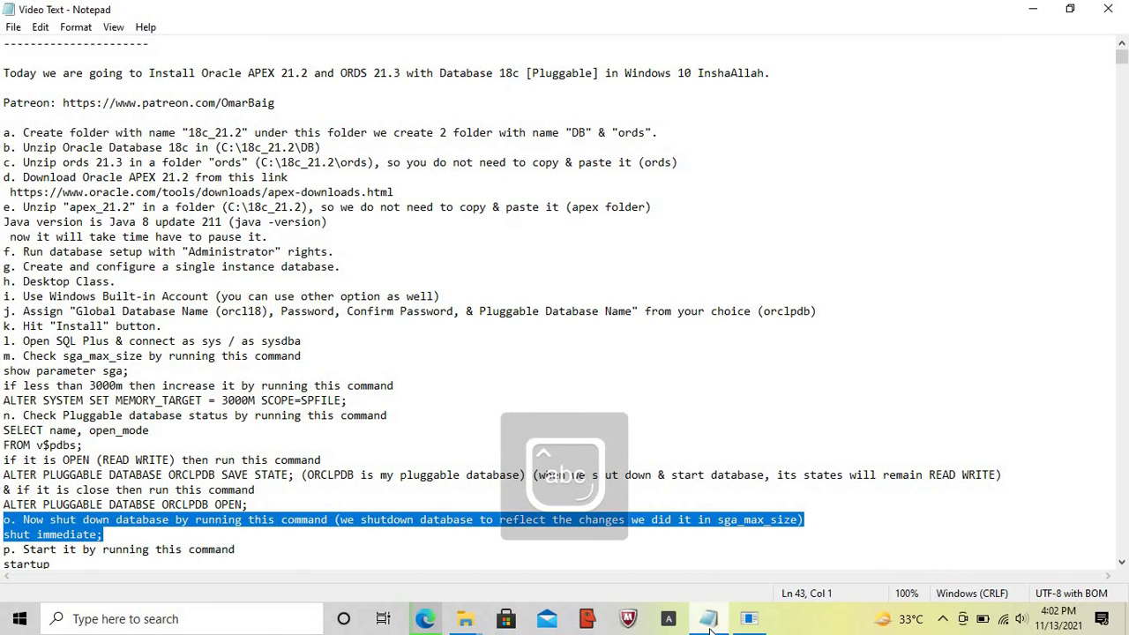
- Run shut immediate to stop the database
left_click(749, 623)
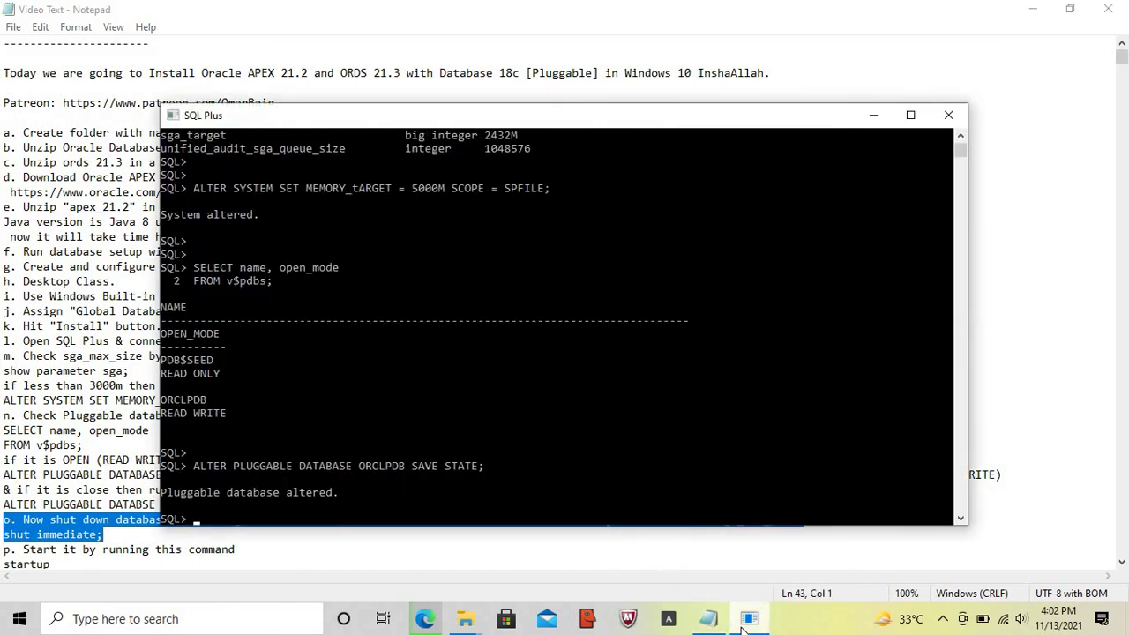
key("Return")
key("Return")
type("shut imm")
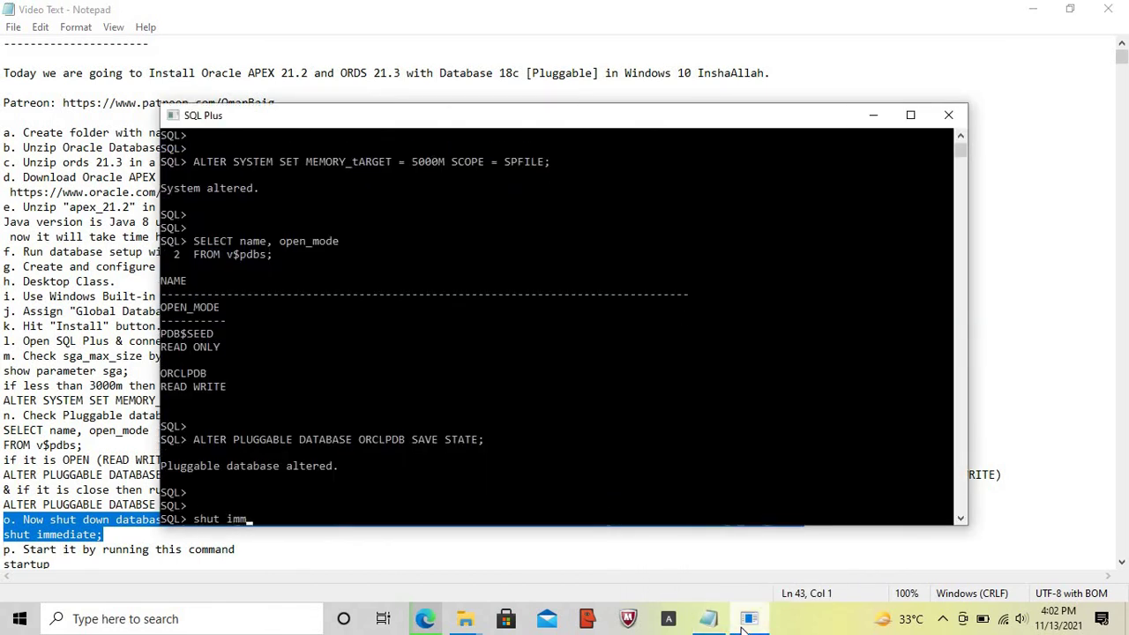
type("ediate")
key("Return")
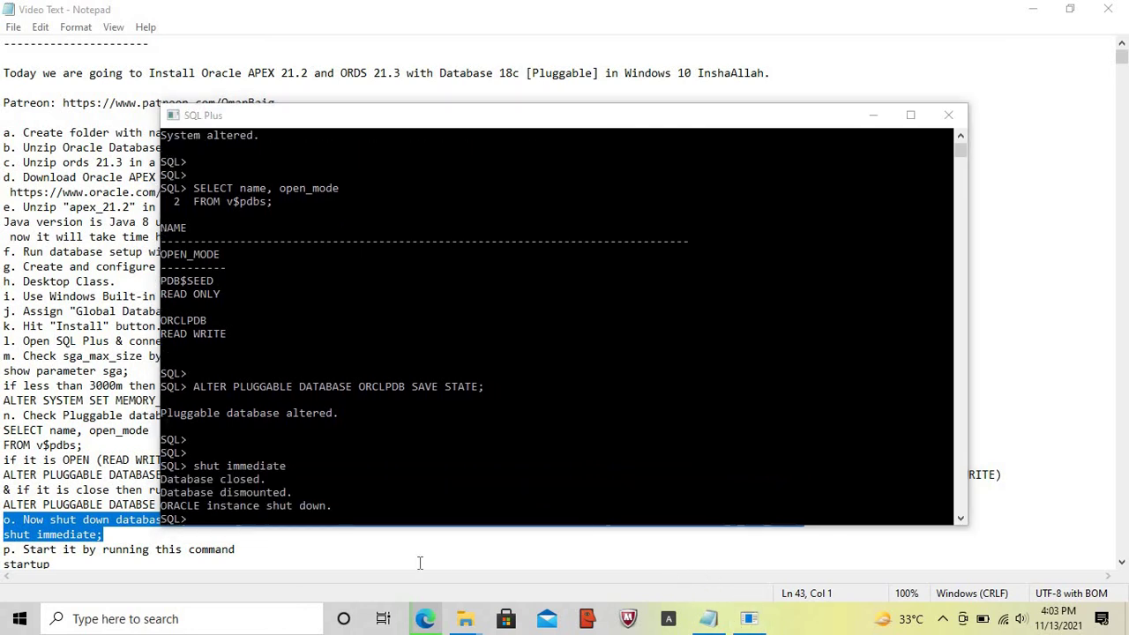
- Mark the startup note line, then run startup in SQL Plus
left_click(4, 554)
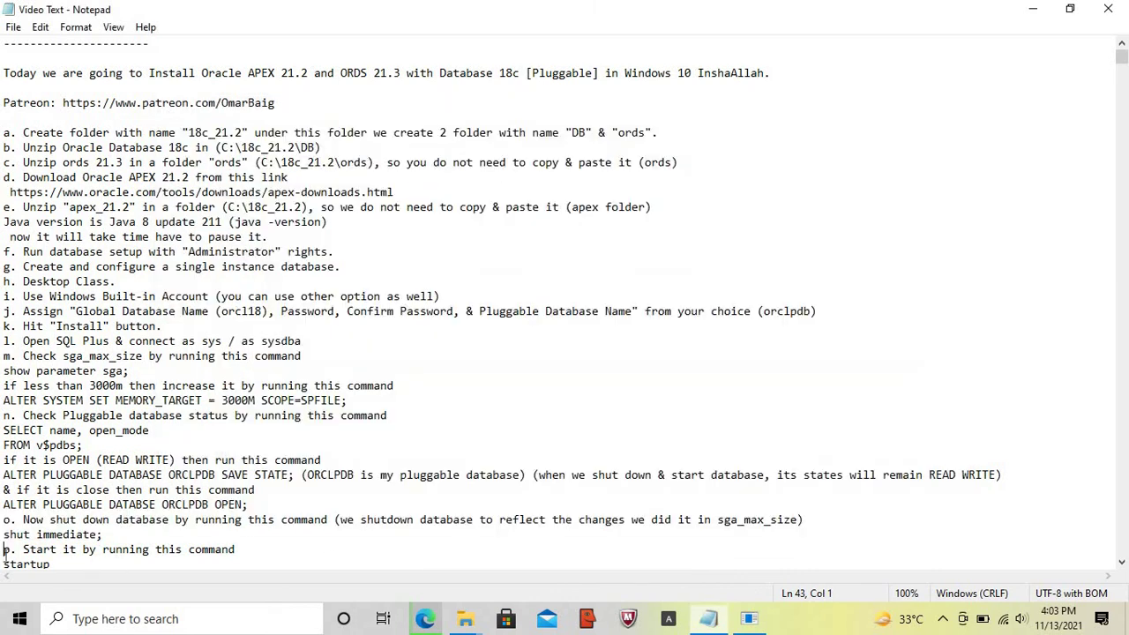
key("shift+Down")
key("shift+Down")
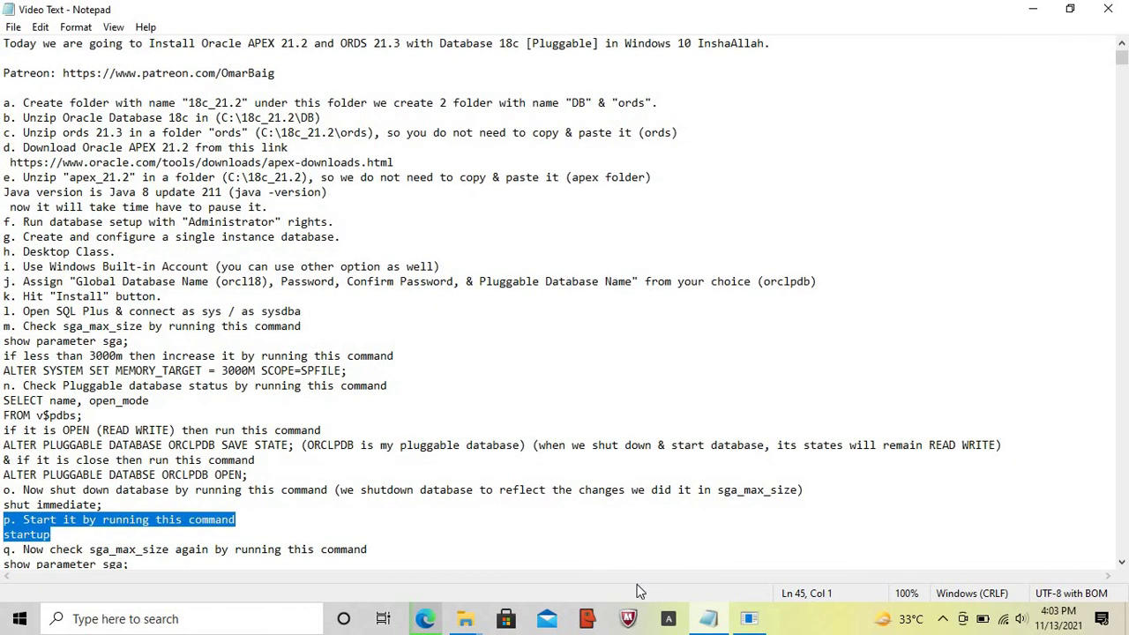
left_click(750, 620)
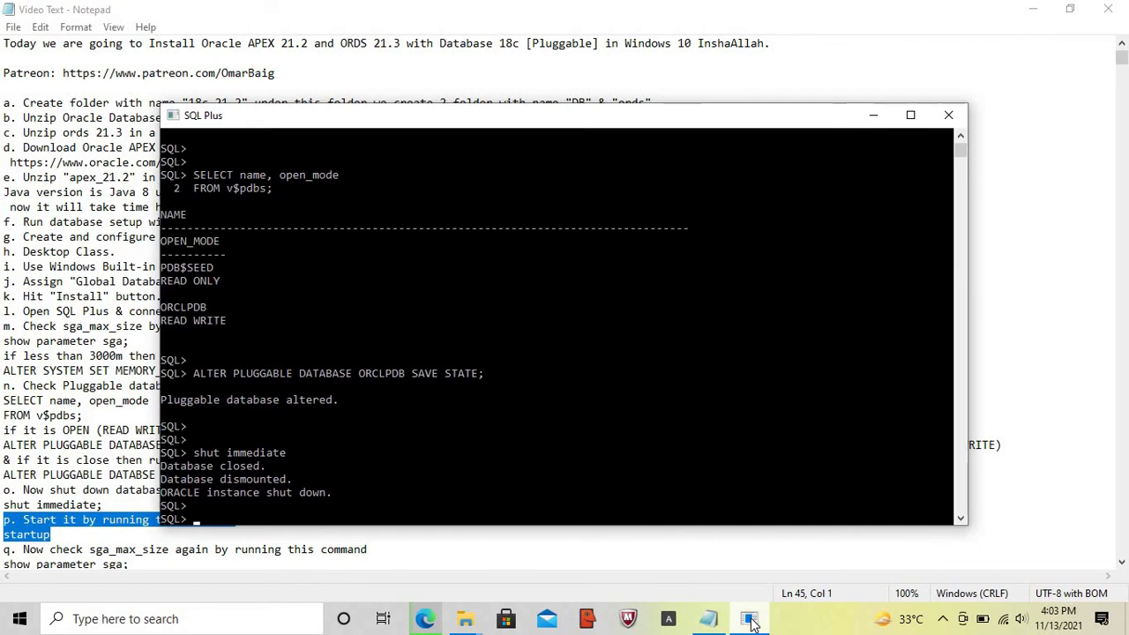
key("Return")
key("Return")
type("startup")
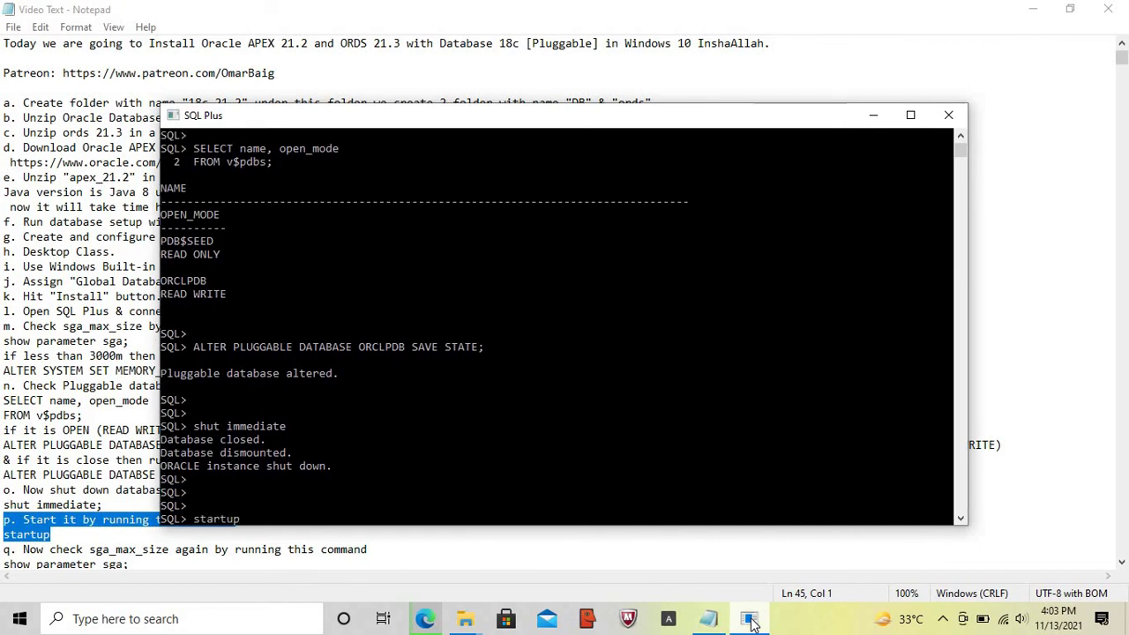
key("Return")
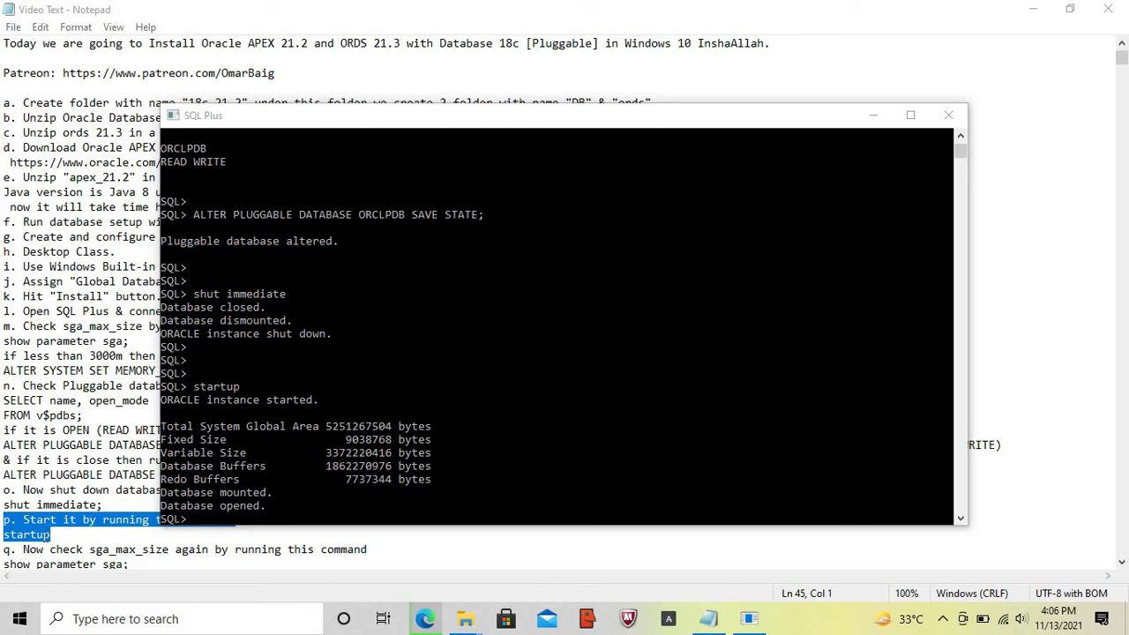
- Run show parameter sga in the restarted SQL*Plus session to list the SGA parameters
left_click(4, 548)
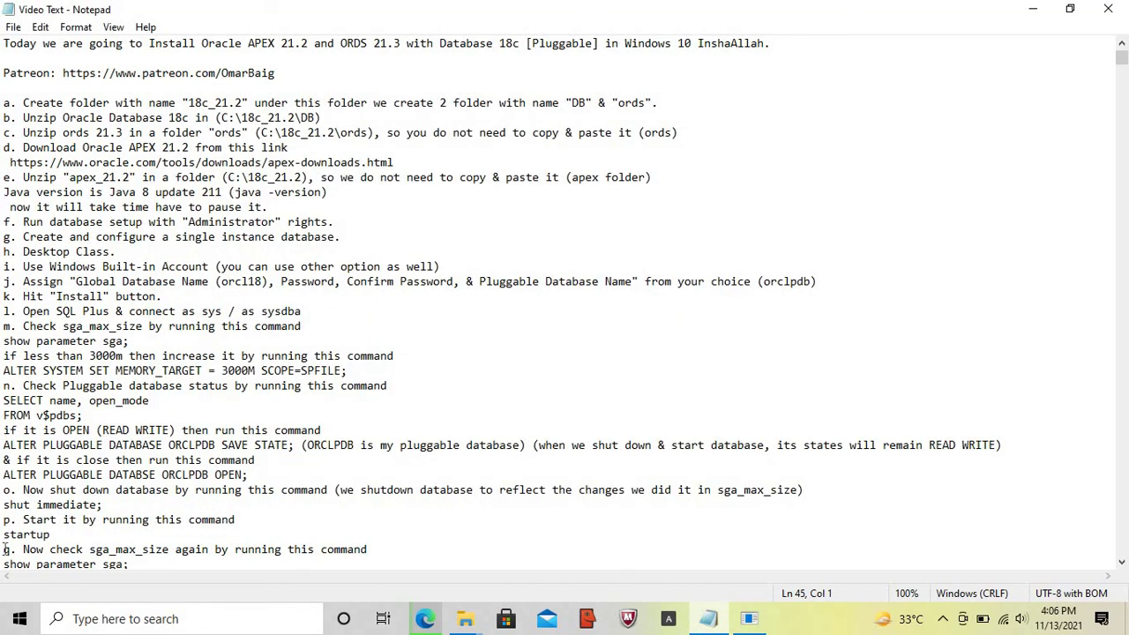
key("shift+Down")
key("shift+Down")
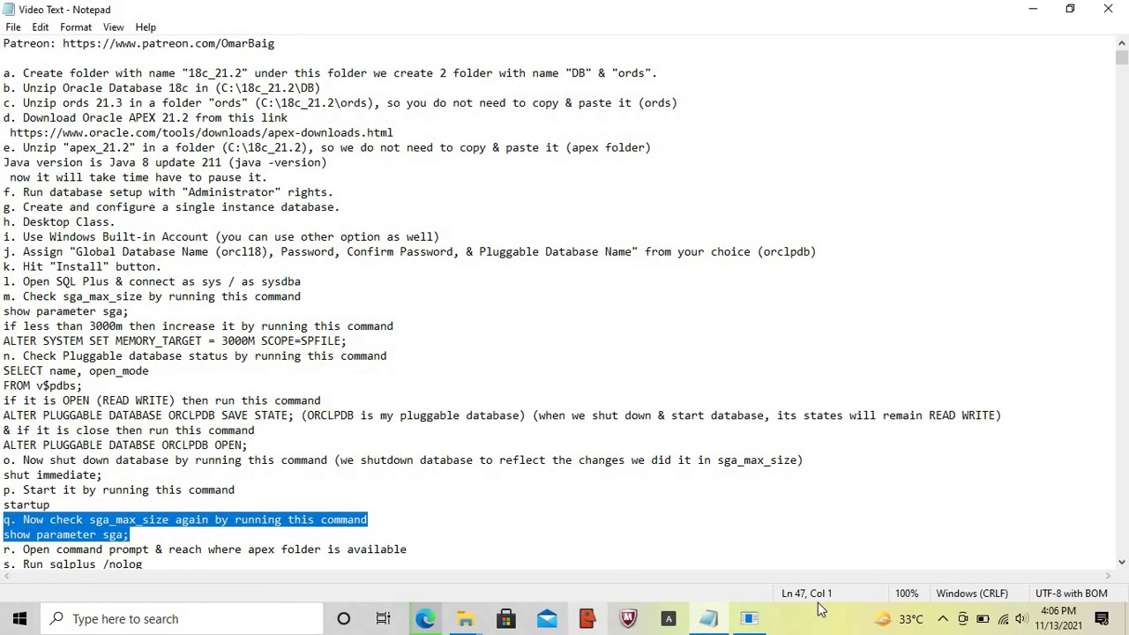
left_click(757, 620)
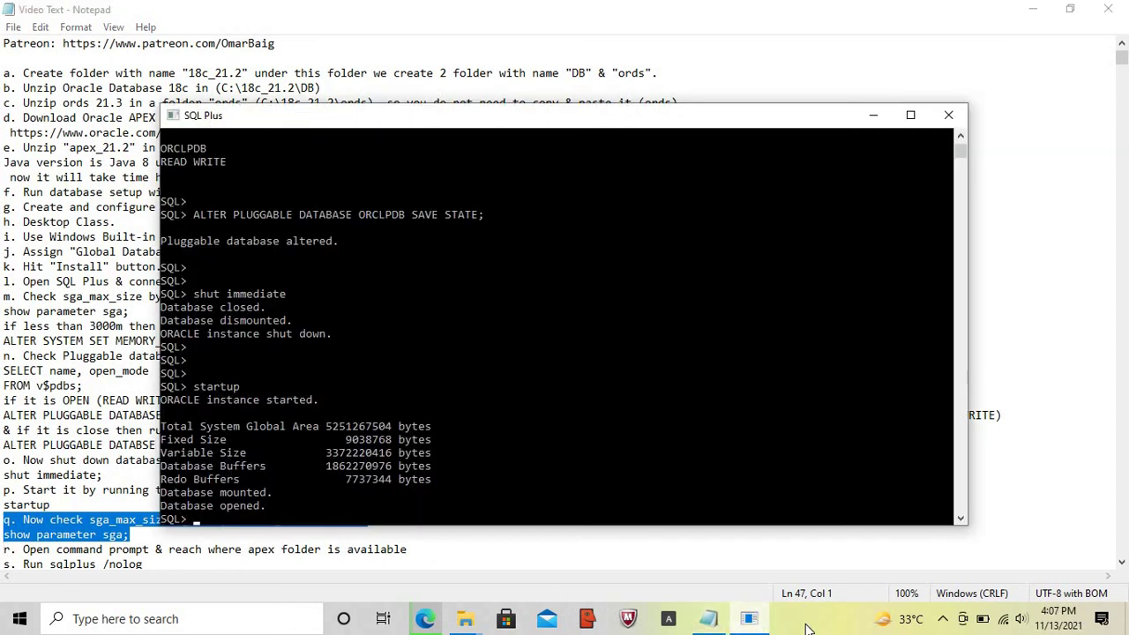
left_click(805, 628)
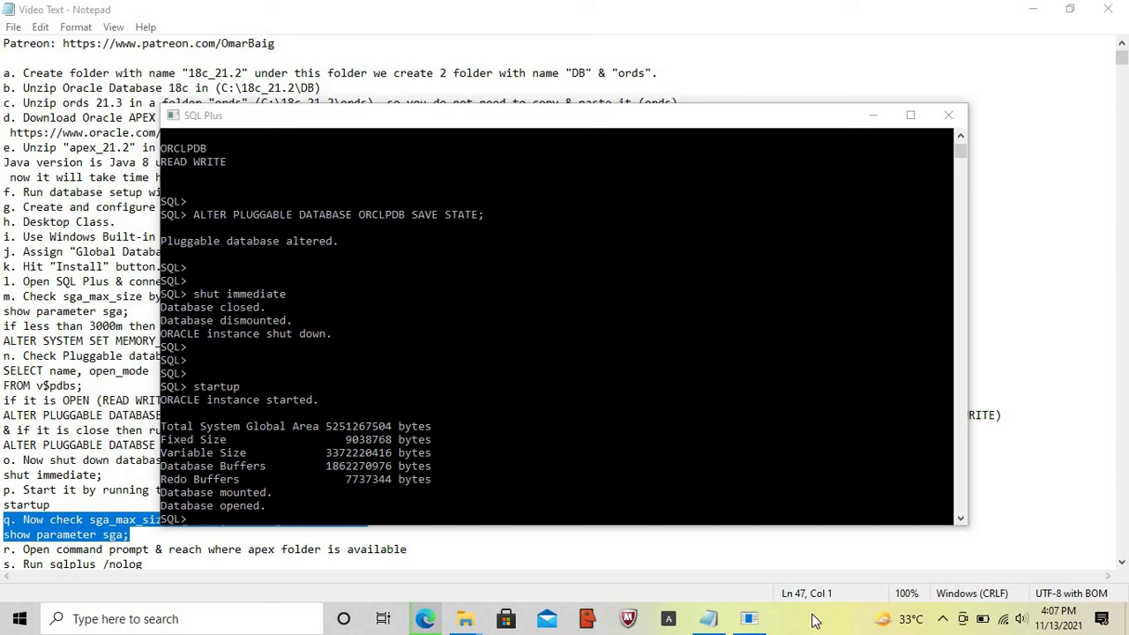
left_click(699, 505)
key("Return")
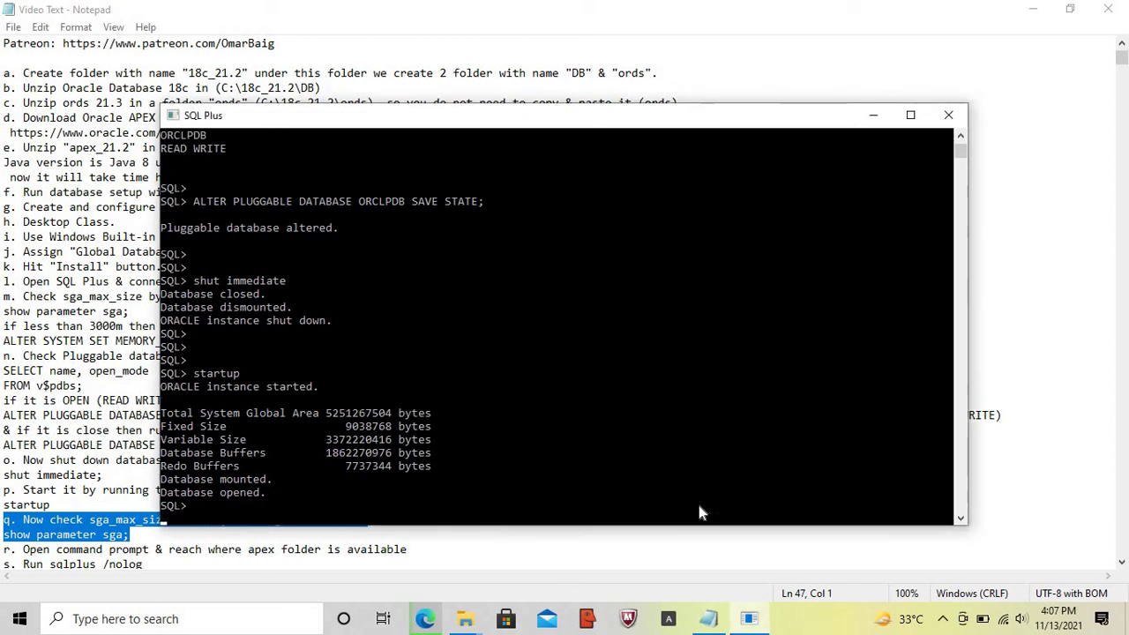
key("Return")
key("Return")
type("show pa")
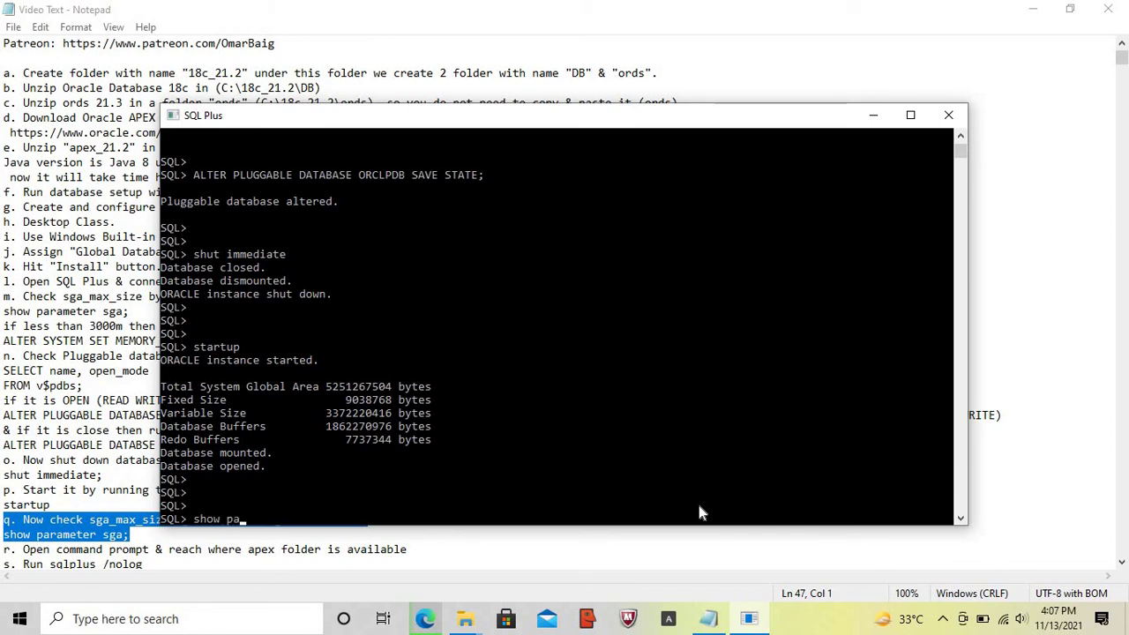
type("ramete")
type("r sga;")
key("Return")
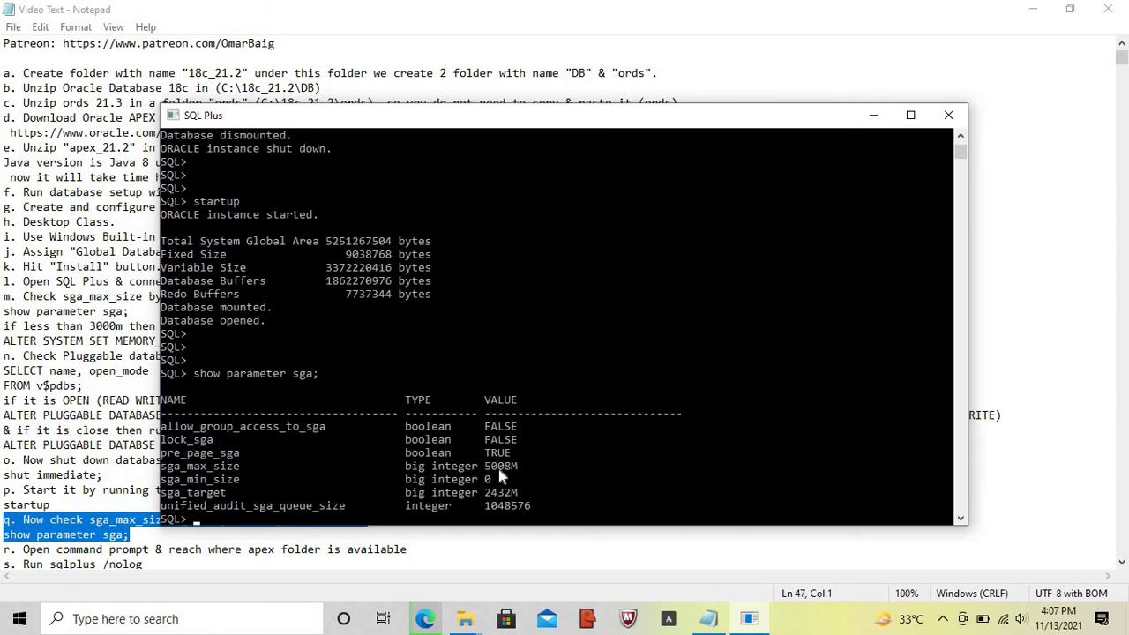
- Verify sga_max_size reads 5008M, then exit SQL*Plus
left_click_drag(482, 466, 514, 473)
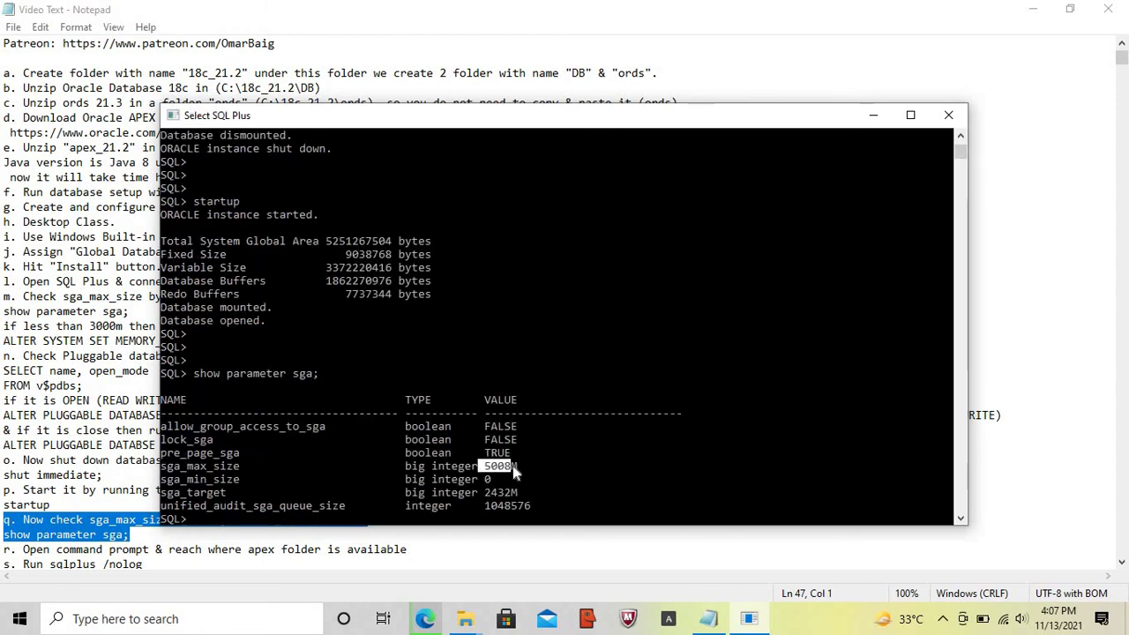
key("Return")
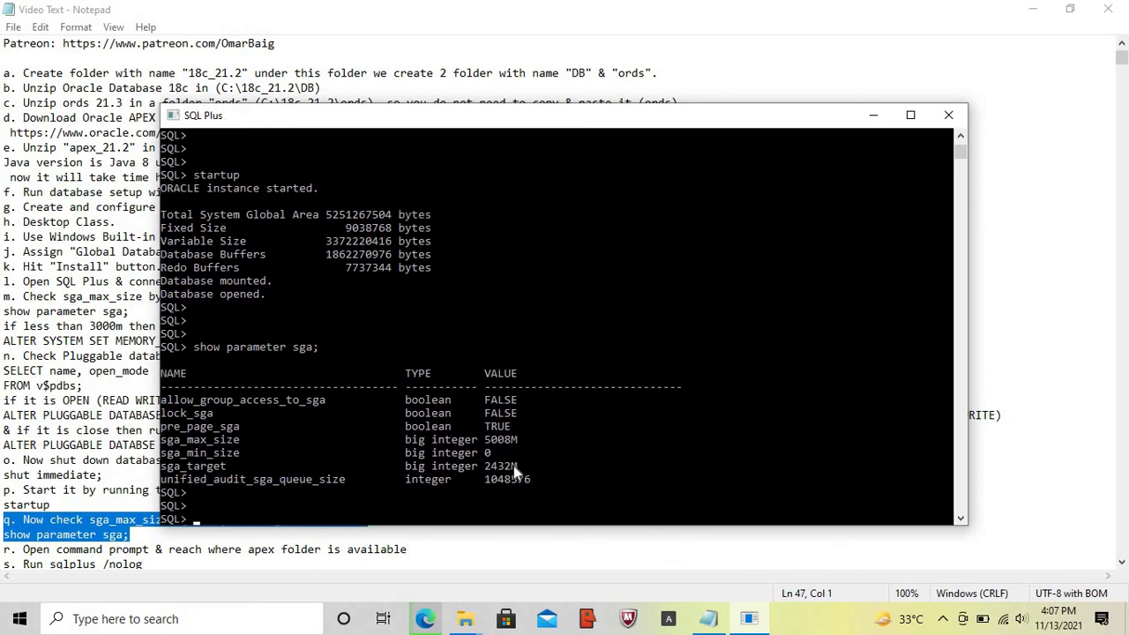
key("Return")
key("Return")
type("exit")
key("Return")
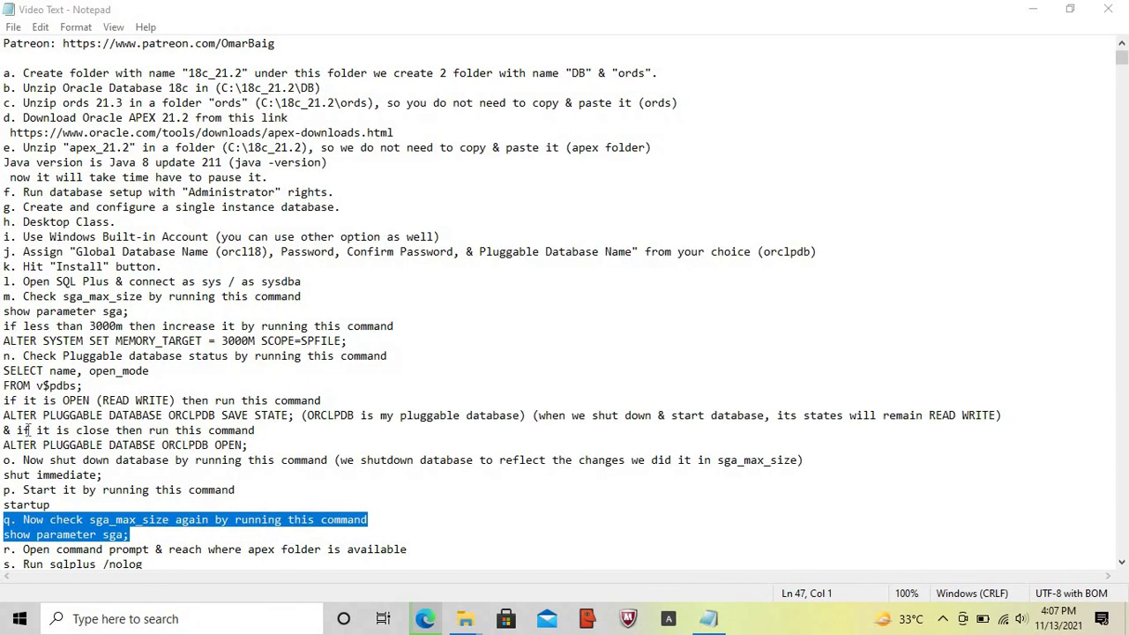
- Open a Command Prompt and change into the C:\18c_21.2\apex folder
left_click(4, 549)
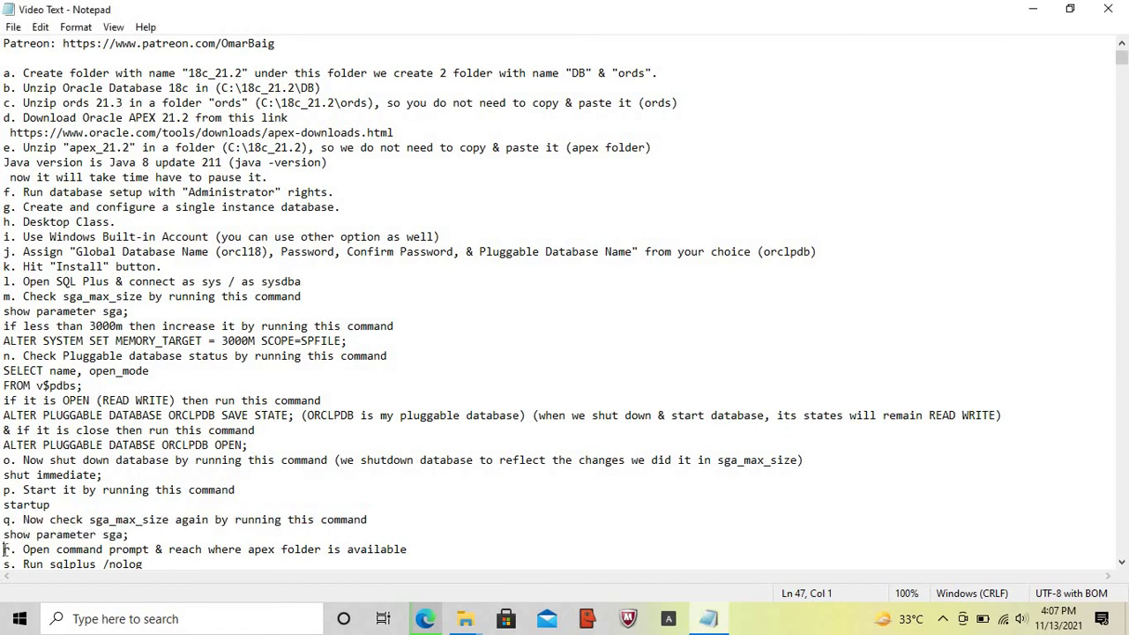
key("shift+End")
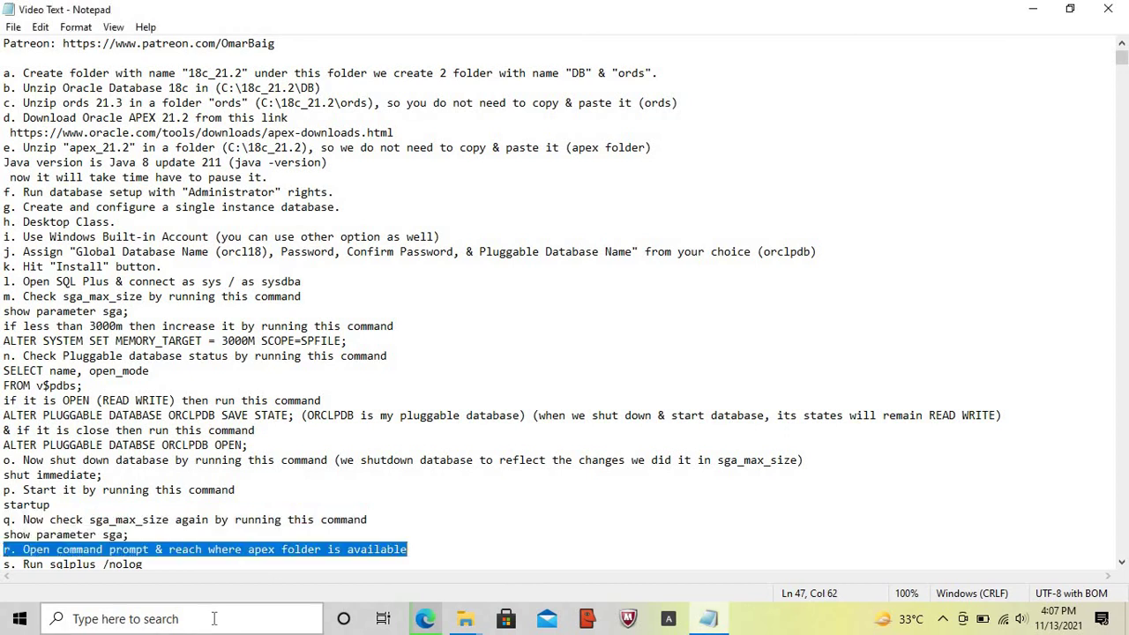
left_click(212, 619)
type("cmd")
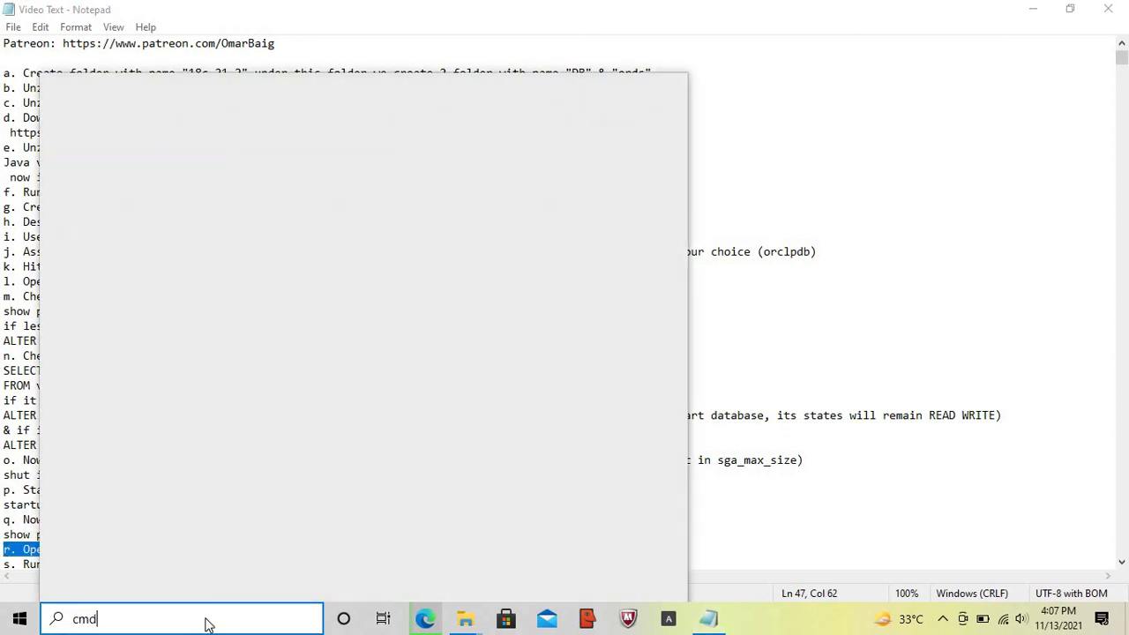
key("Return")
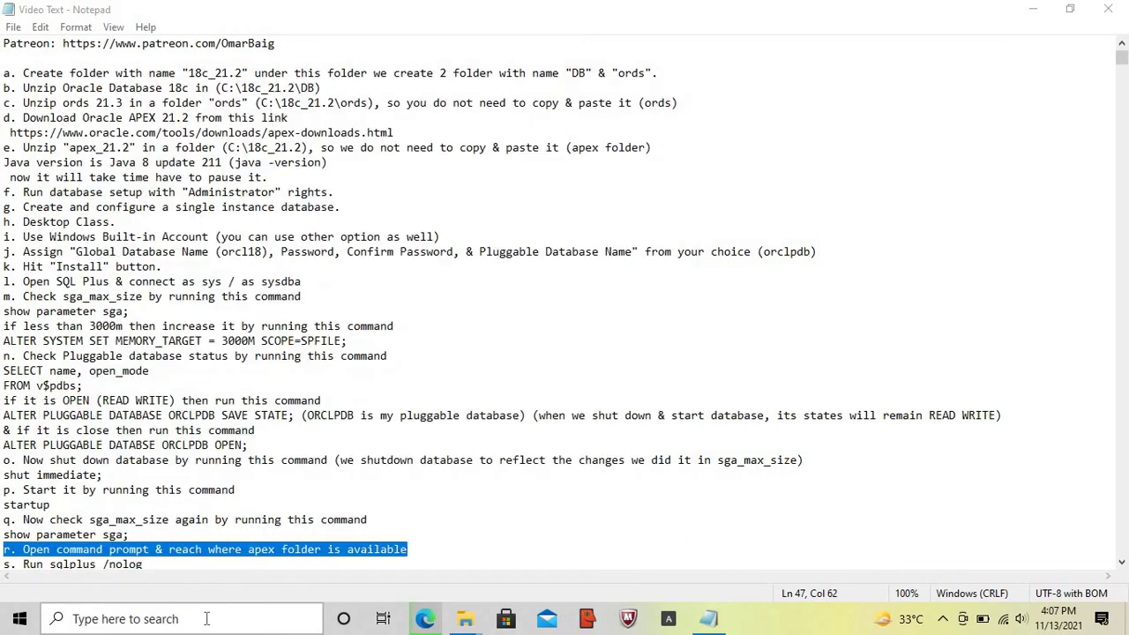
type("cd\\")
key("Return")
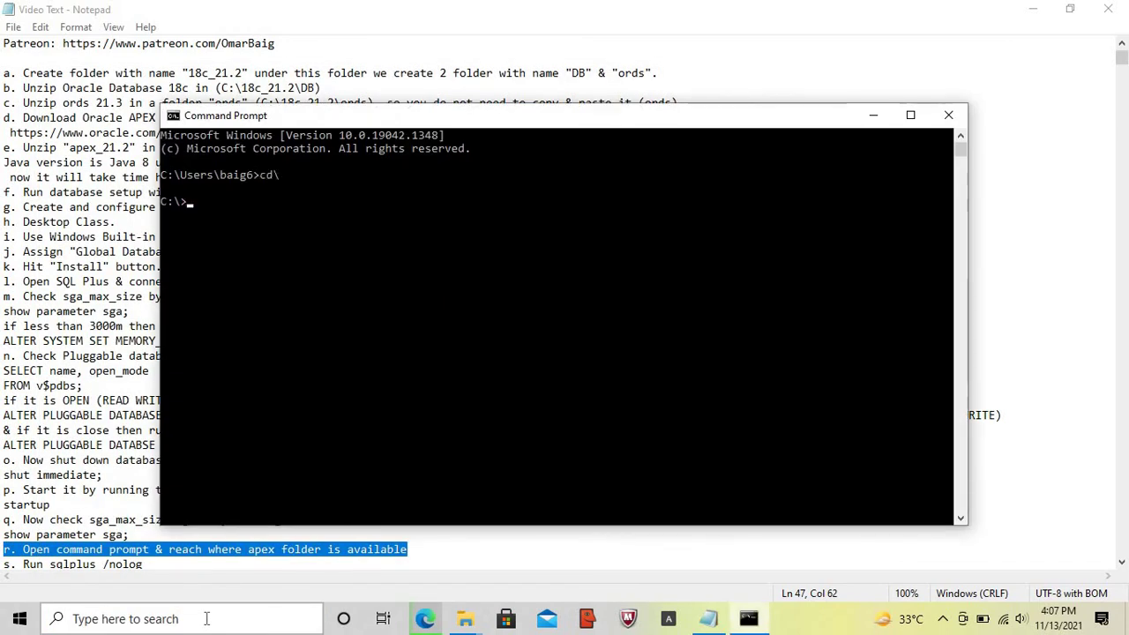
type("cd 18c_21.2")
key("Return")
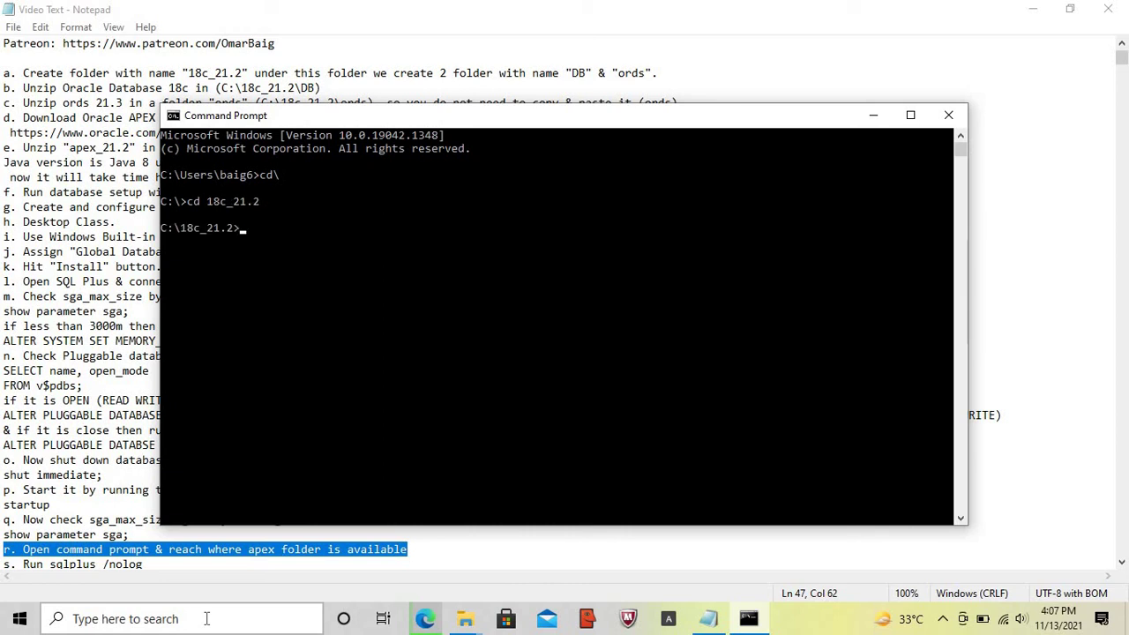
type("cd apex")
key("Return")
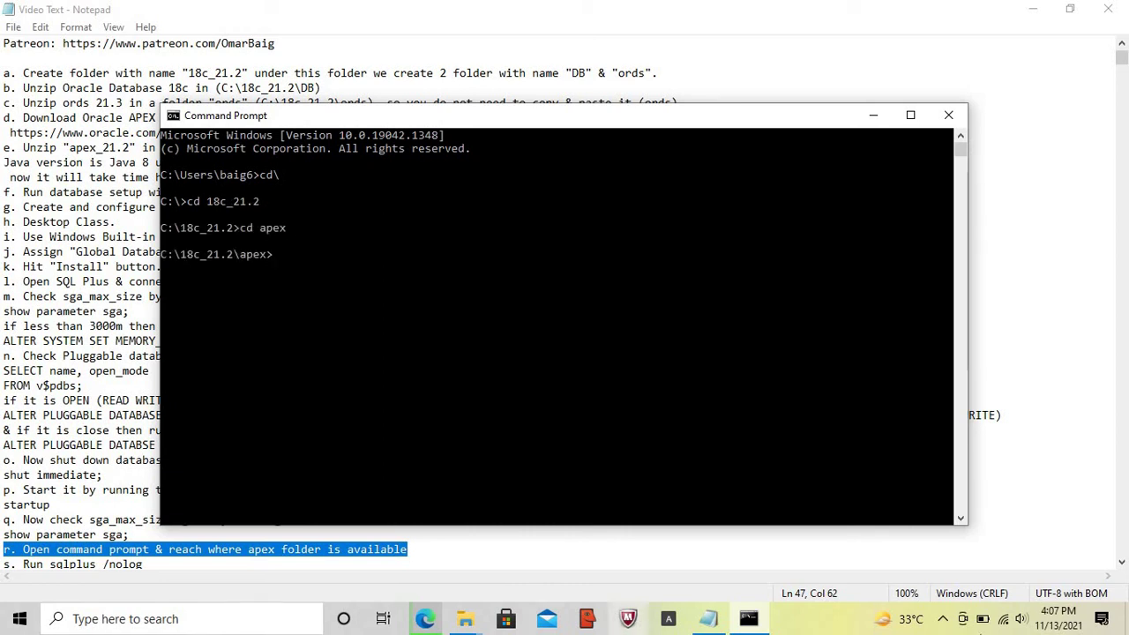
- Start SQL*Plus without logging in using sqlplus /nolog
left_click(708, 618)
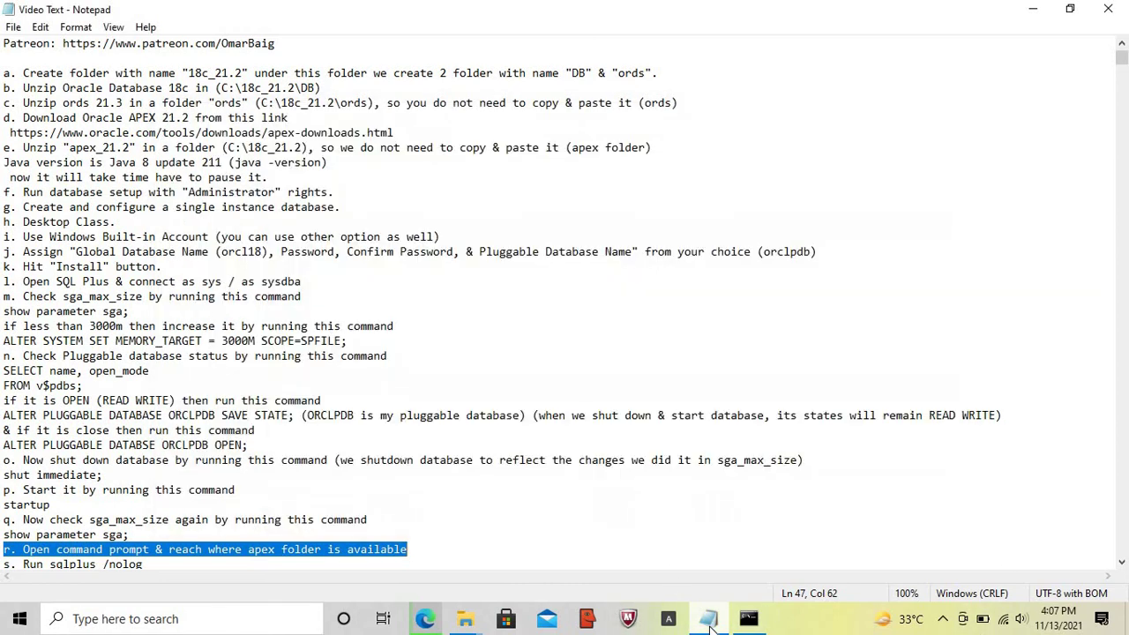
key("Home")
key("Down")
key("shift+End")
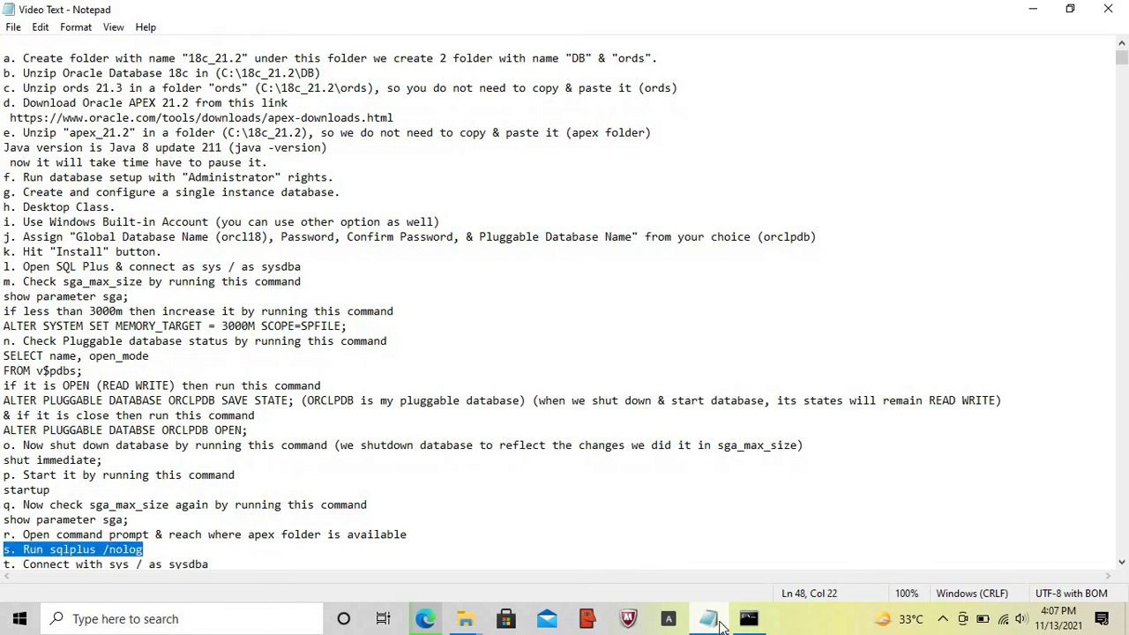
left_click(749, 619)
type("sql")
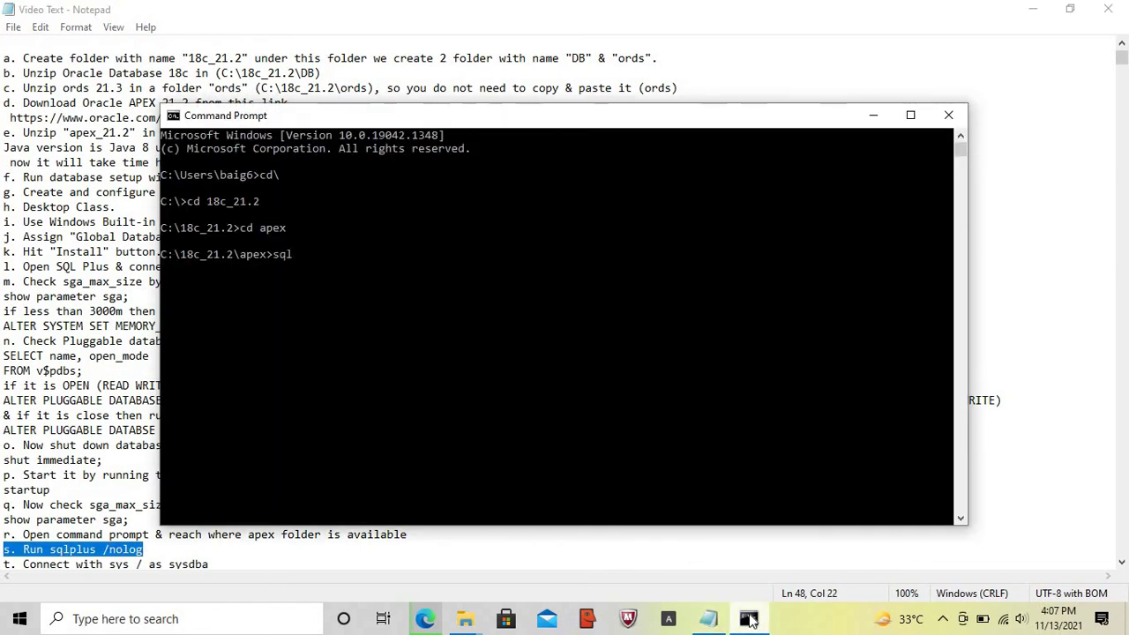
type("plus /nolog")
key("Return")
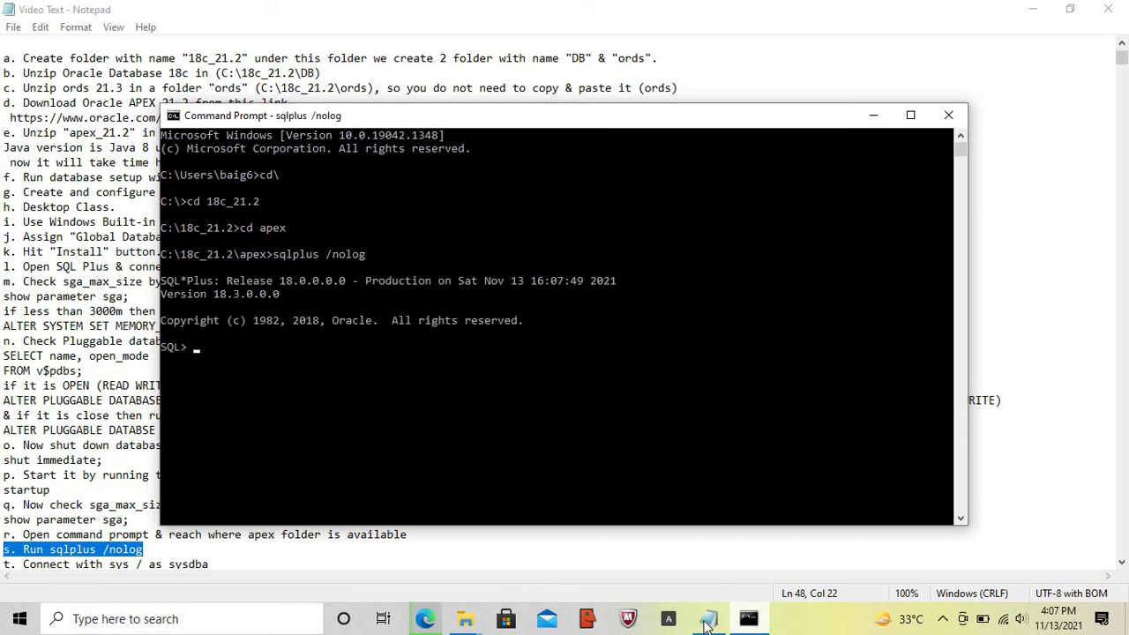
- Connect to the database with conn sys / as sysdba
left_click(707, 621)
key("Home")
key("Down")
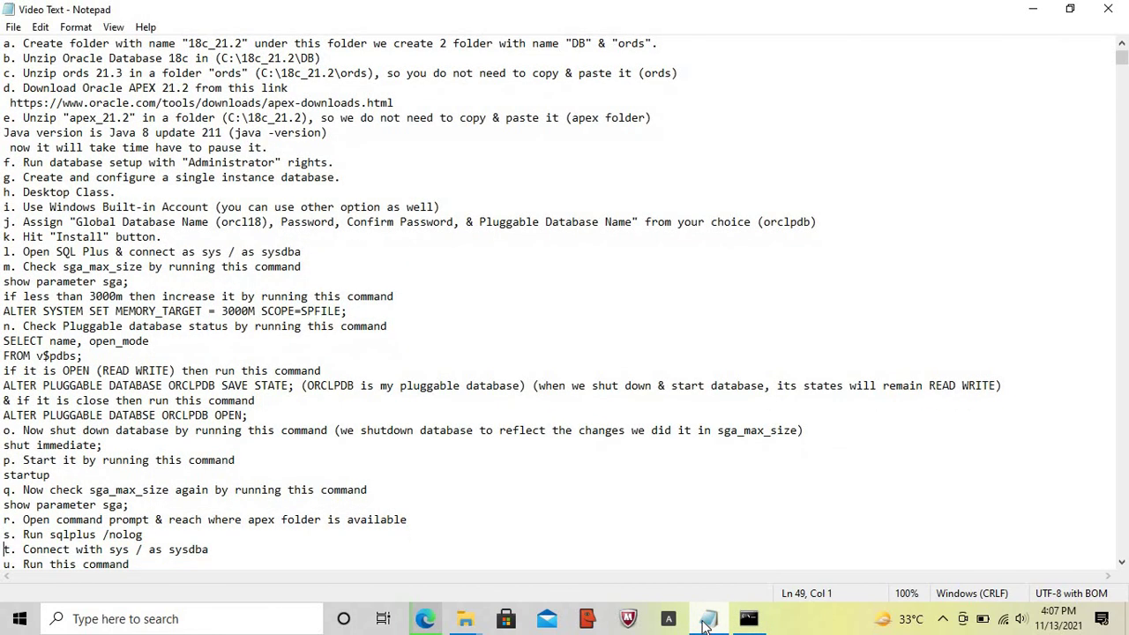
key("shift+End")
left_click(748, 622)
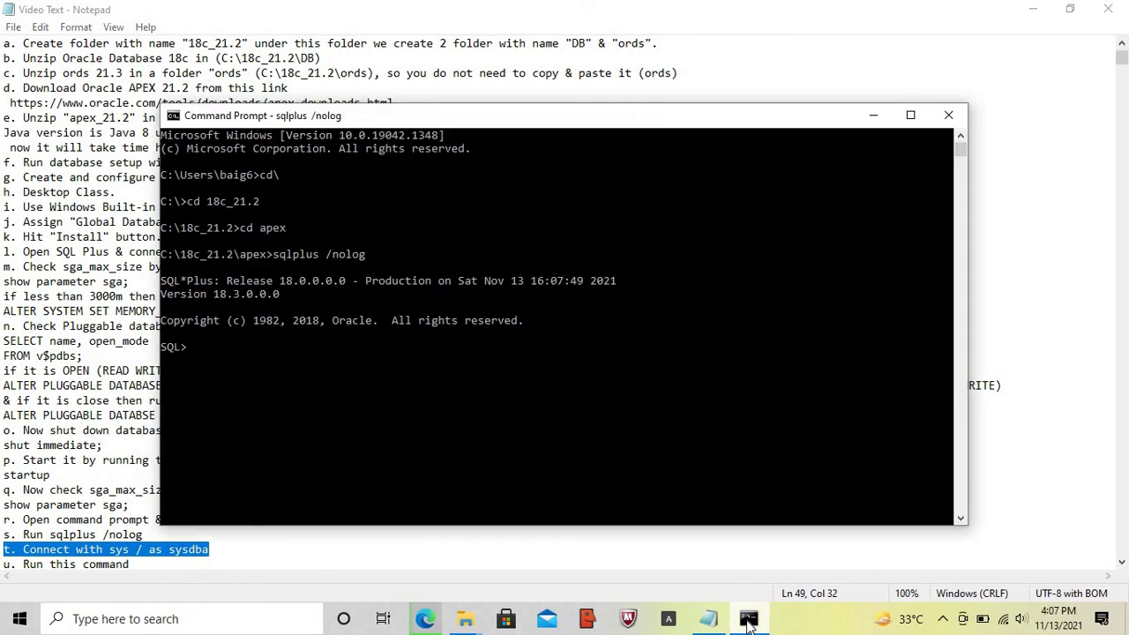
type("conn sys")
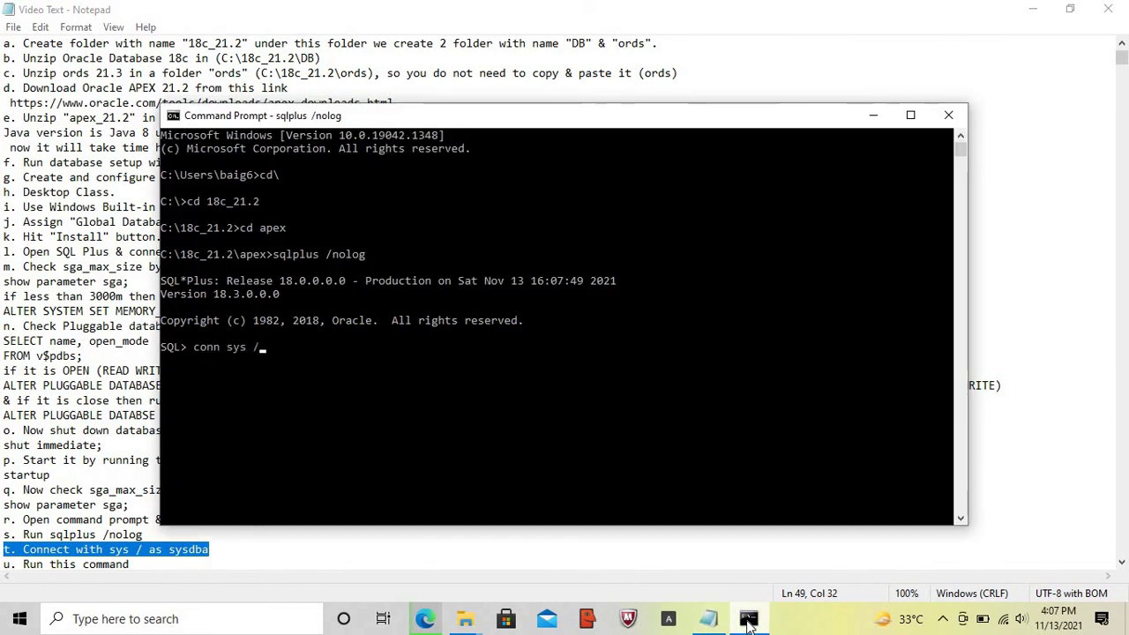
type(" / as sysdba")
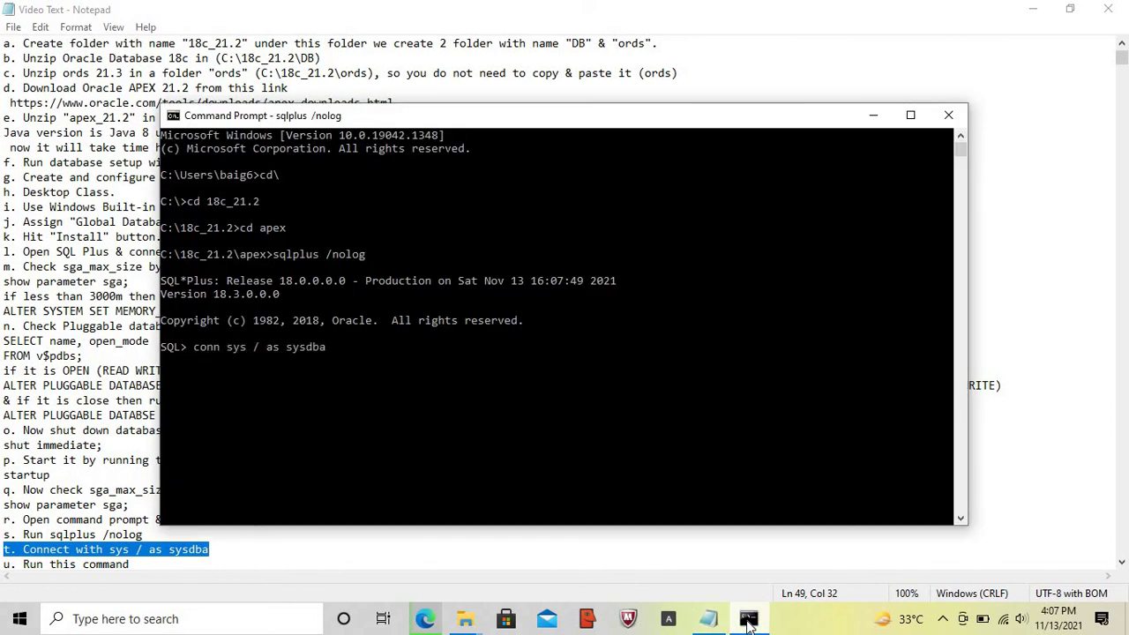
key("Return")
key("Return")
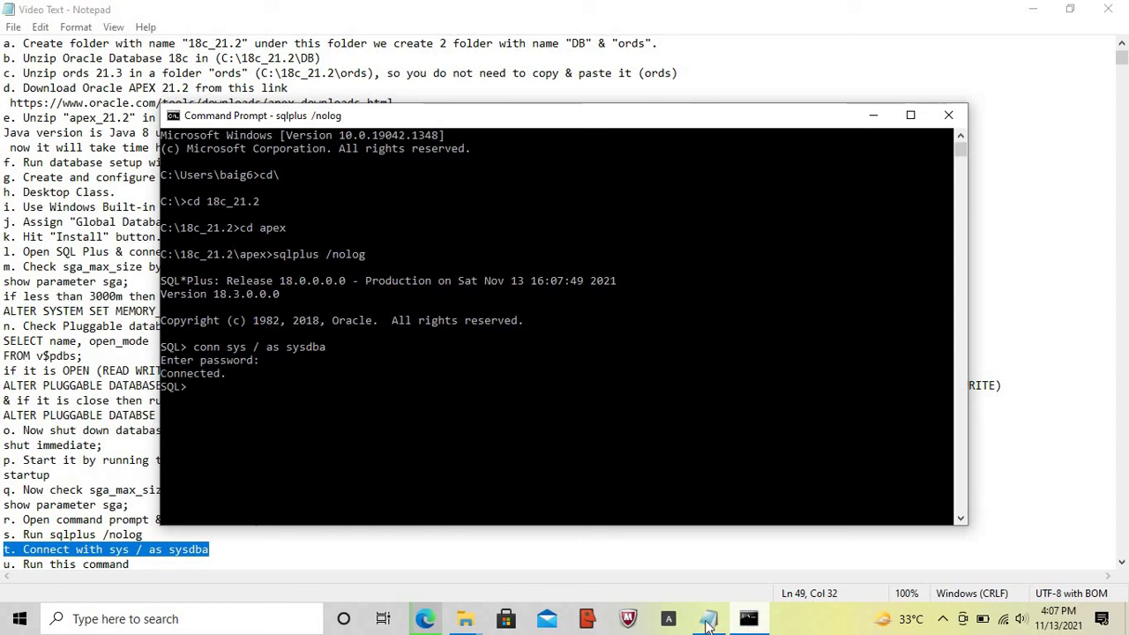
left_click(710, 619)
key("Home")
key("Down")
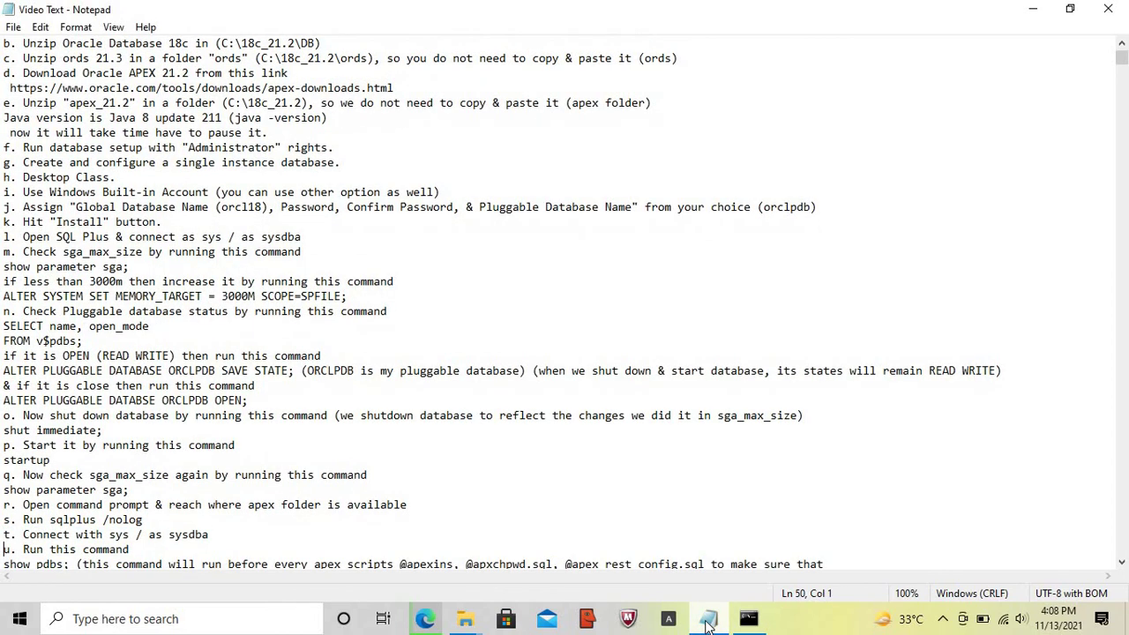
key("shift+End")
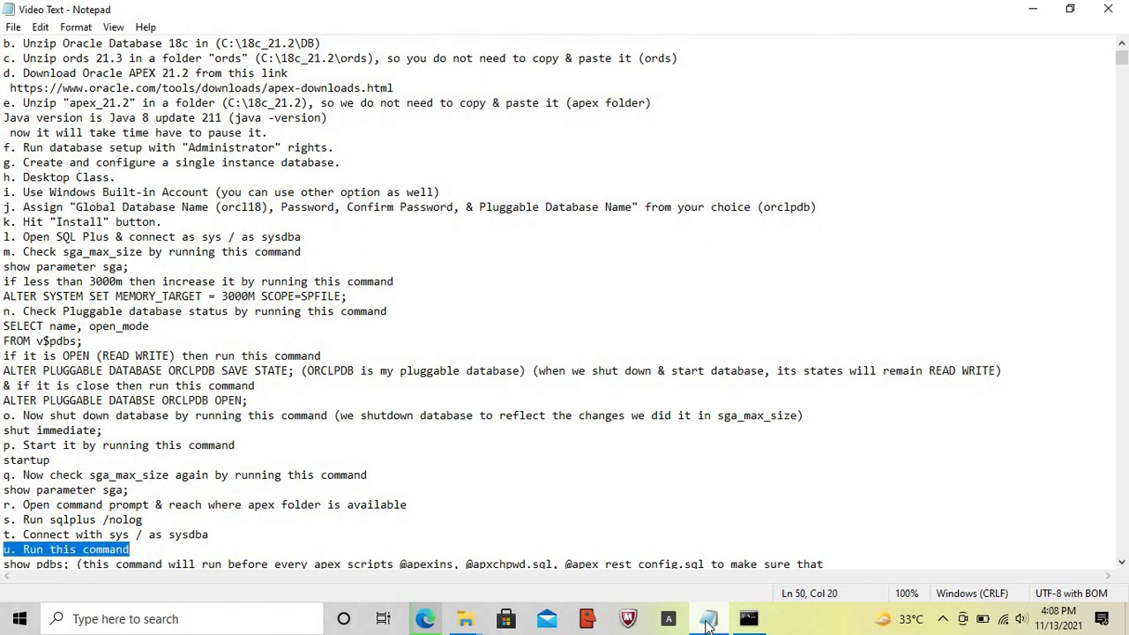
key("shift+Down")
key("shift+End")
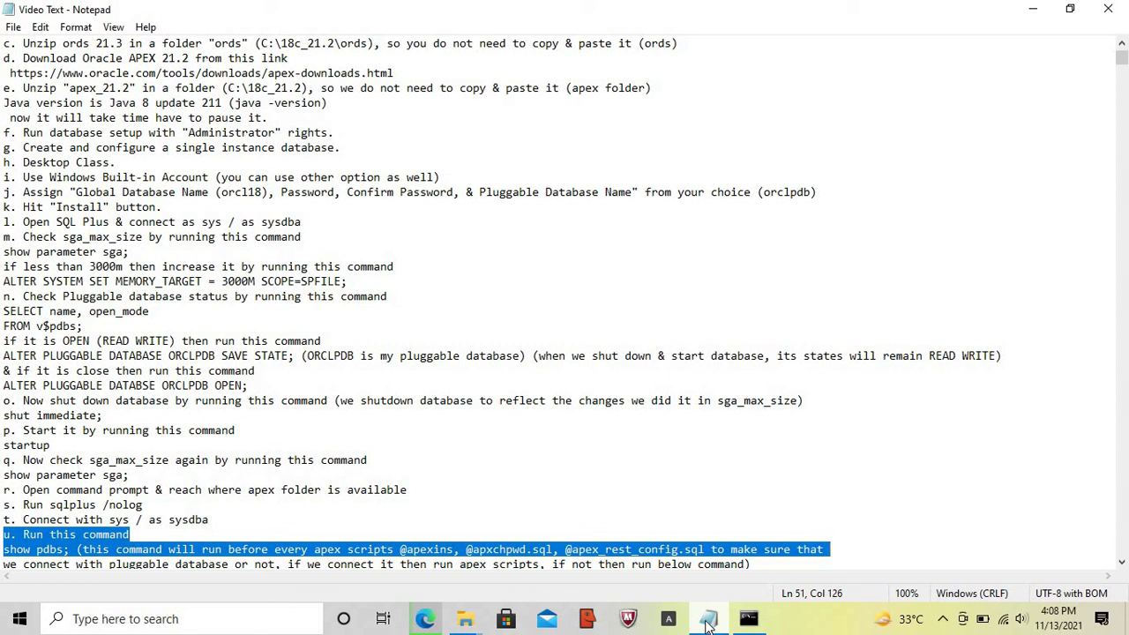
key("shift+Down")
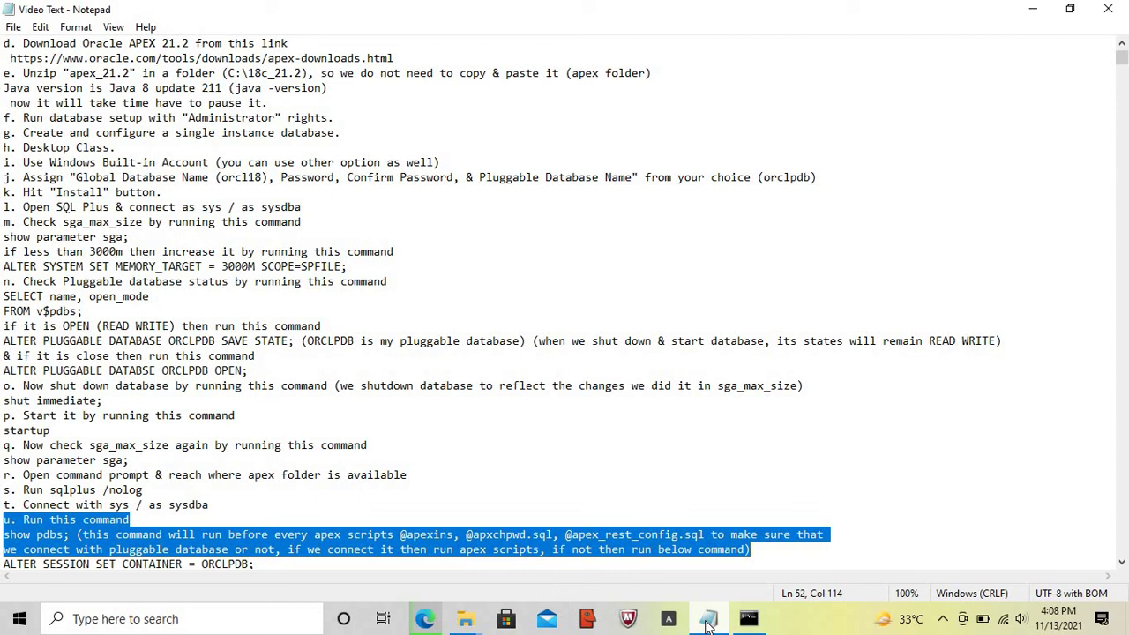
key("shift+Down")
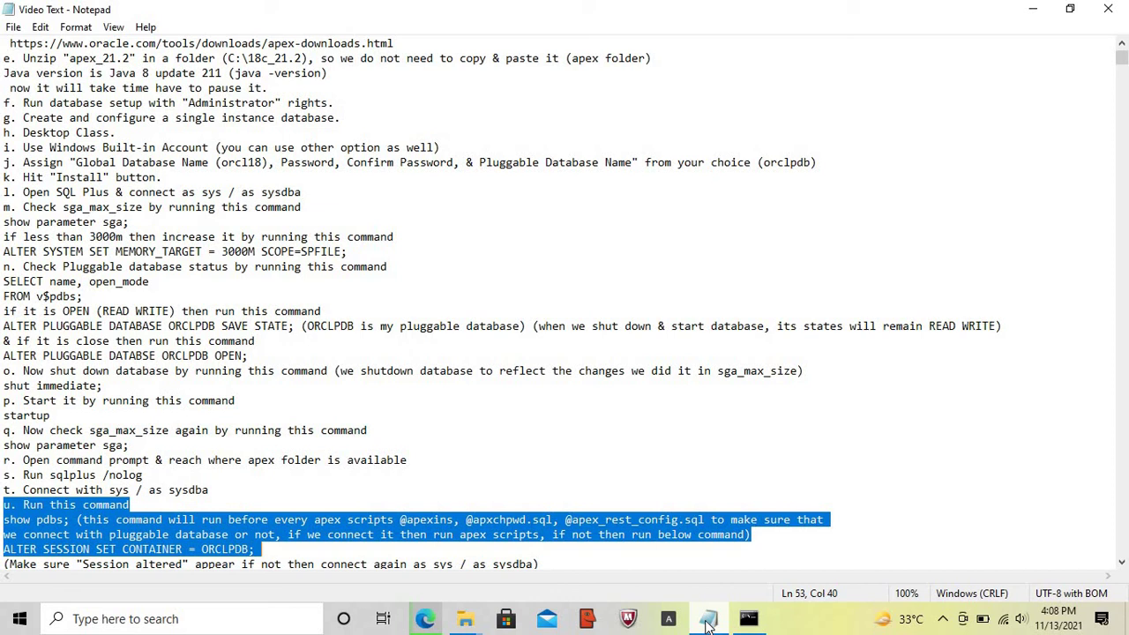
key("shift+Down")
key("shift+End")
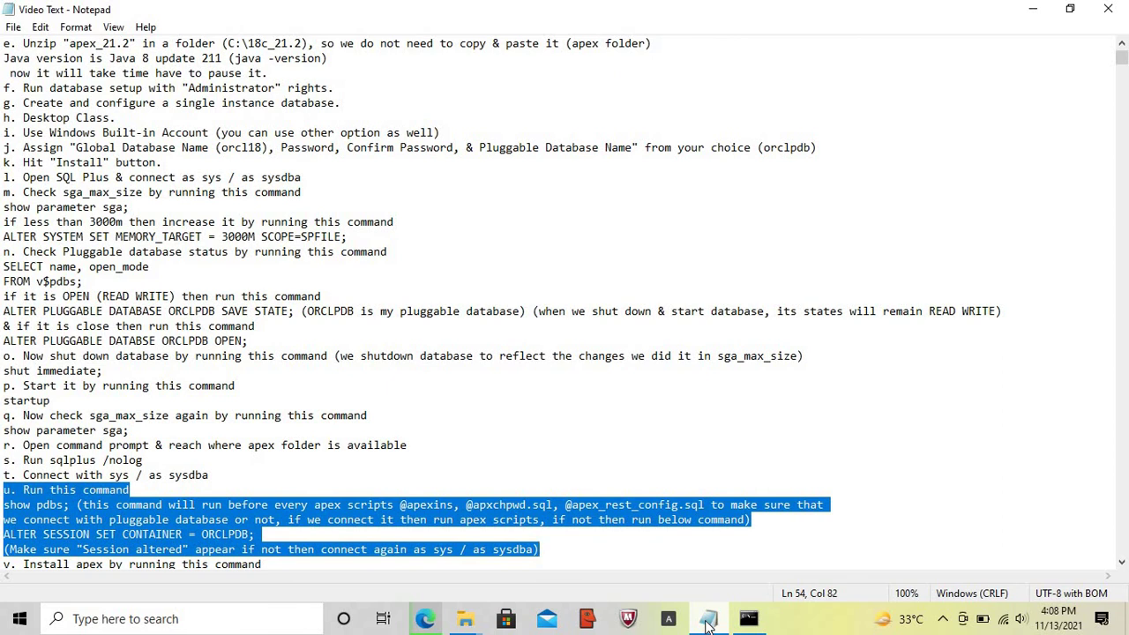
key("shift+Up")
key("shift+Up")
key("shift+Up")
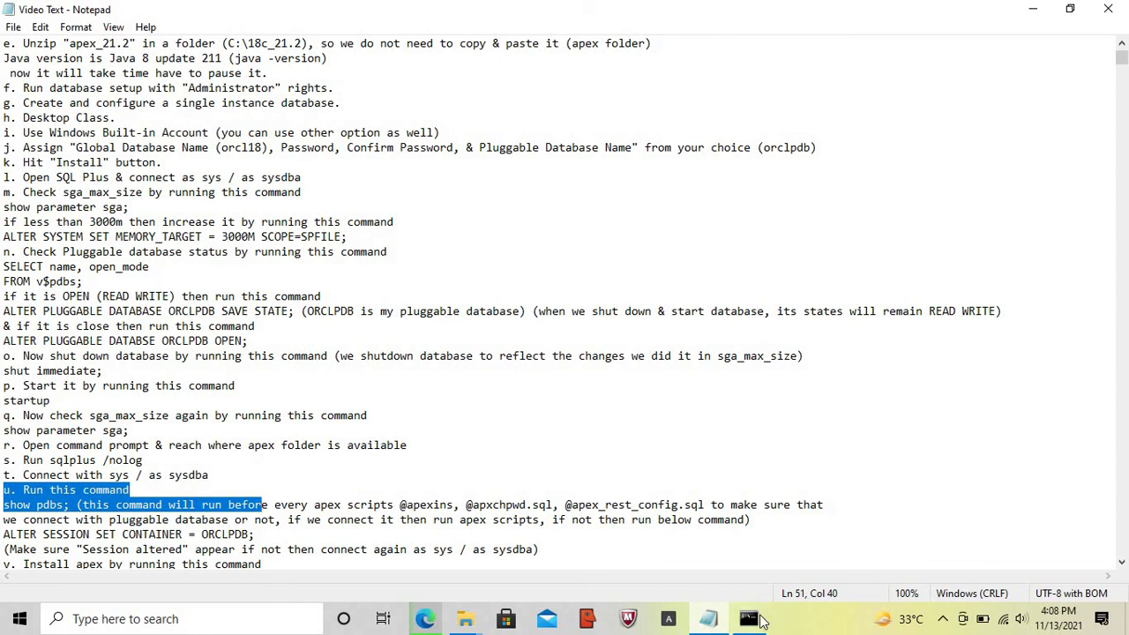
- Run show pdbs to list PDB$SEED and ORCLPDB, then type ALTER SESSION SET CONTAINER = ORCLPDB
left_click(749, 620)
key("Return")
key("Return")
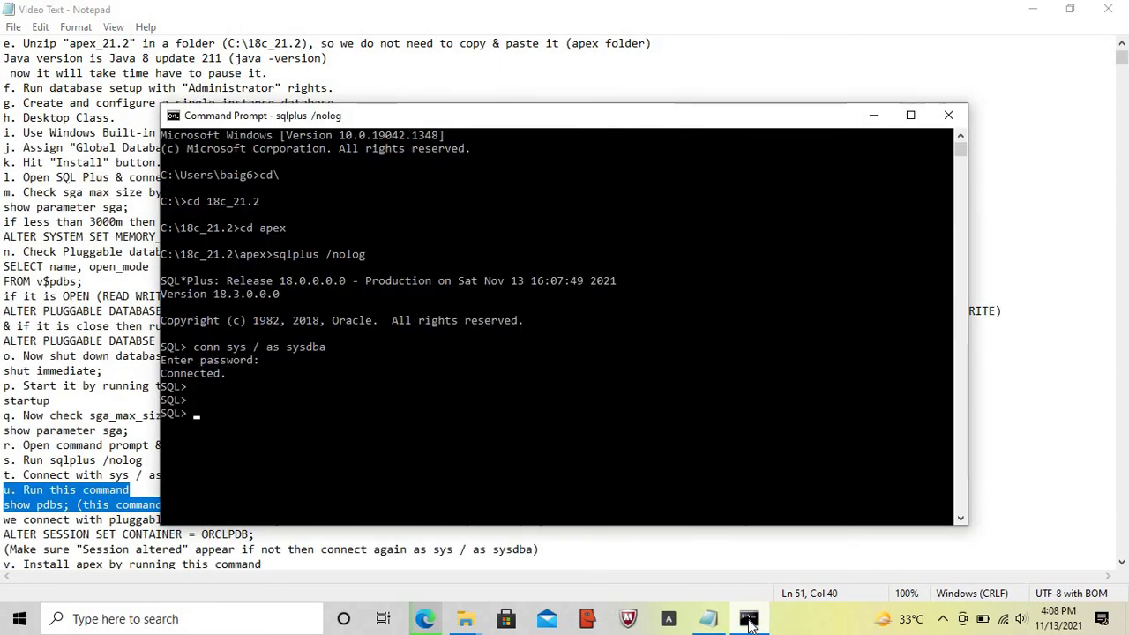
type("sho")
type("w")
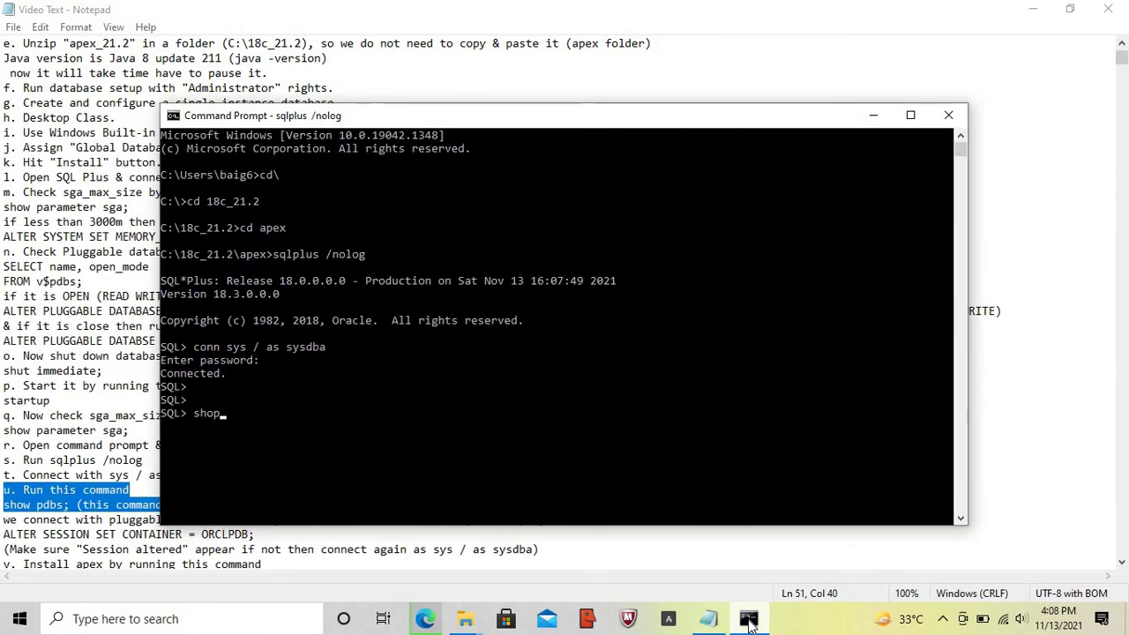
type(" pd")
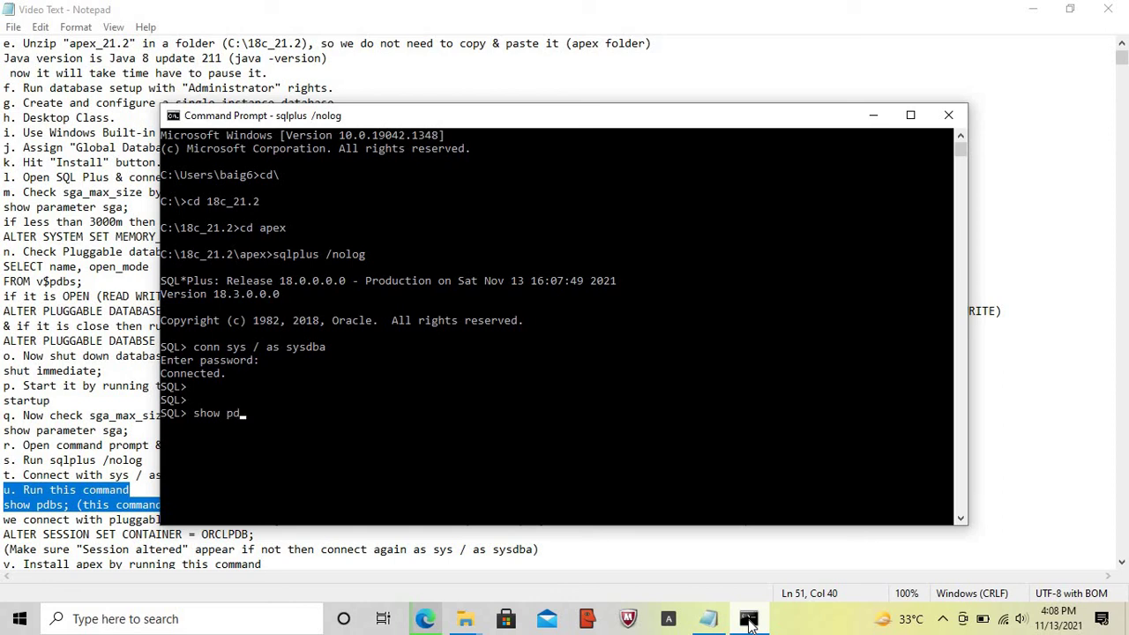
type("bs;")
key("Return")
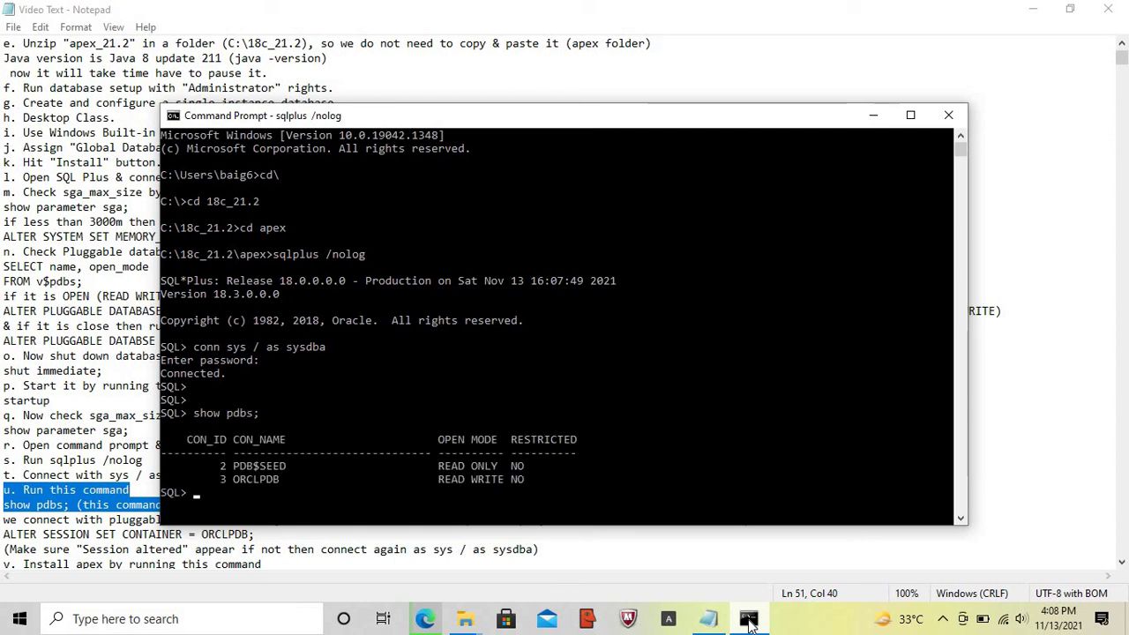
key("Return")
key("Return")
key("Return")
key("Caps_Lock")
type("ALTER ")
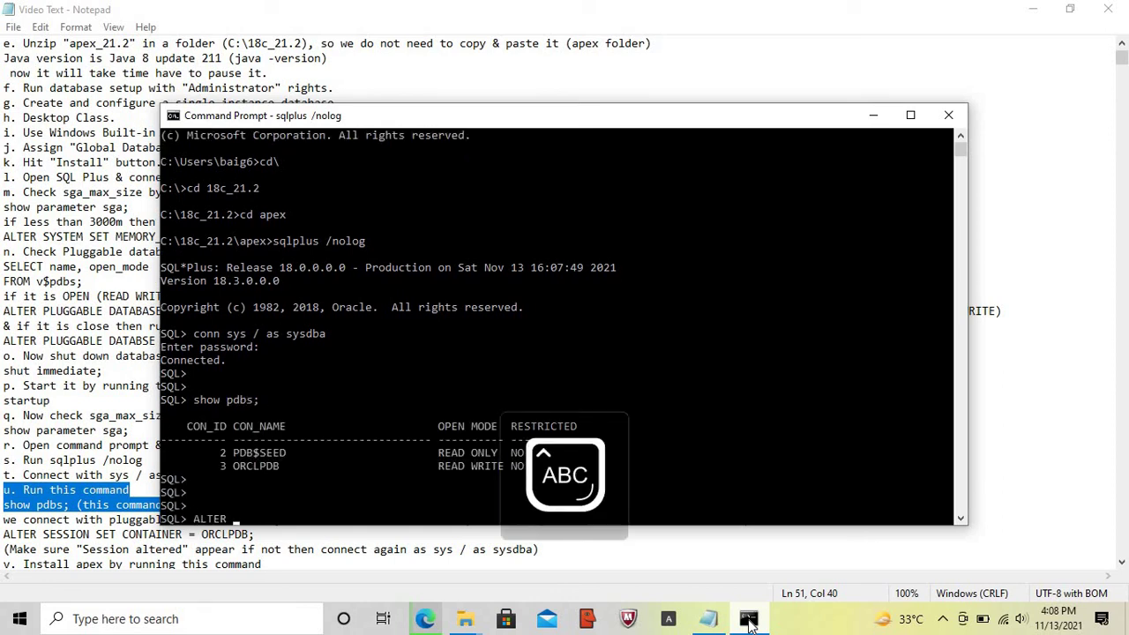
type("SESSION ")
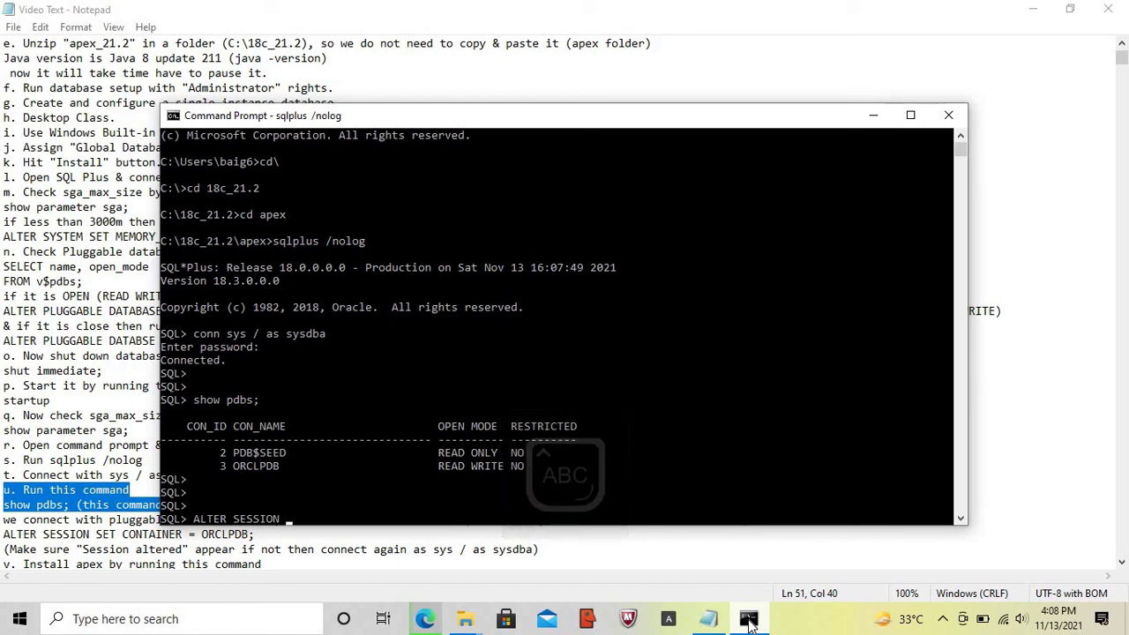
type("SET CON")
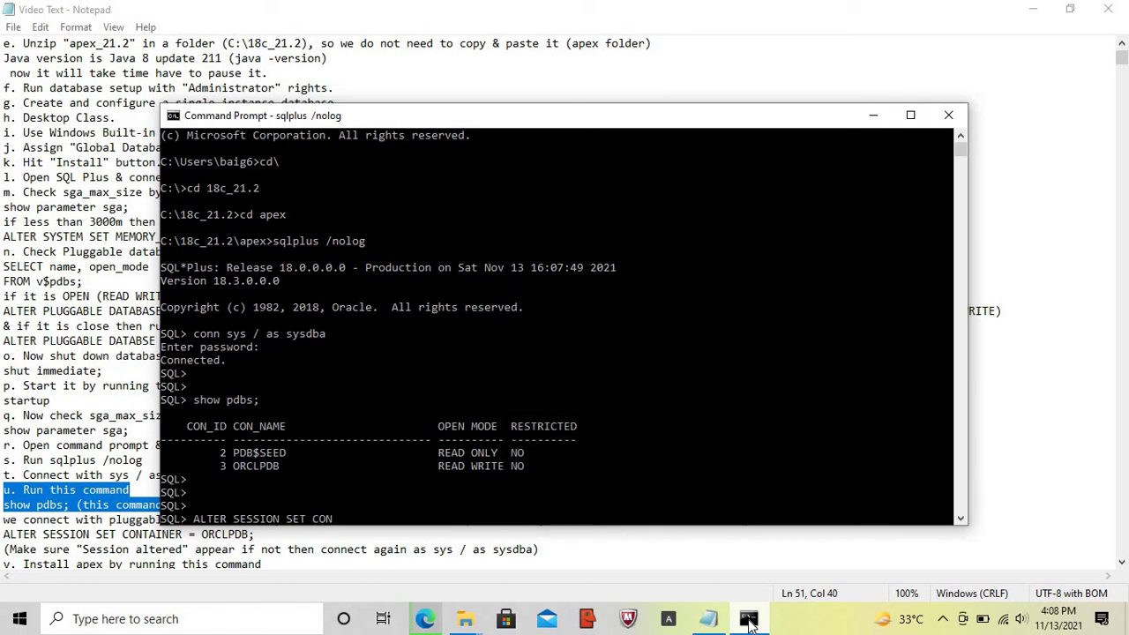
type("TAINER = ORCLP")
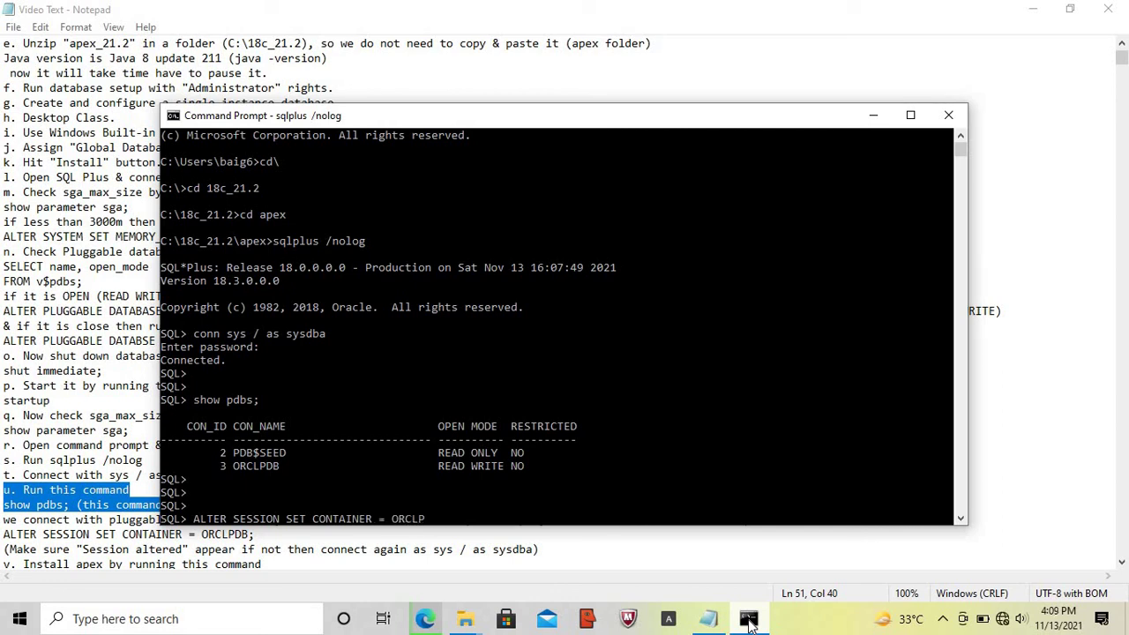
type("DB;")
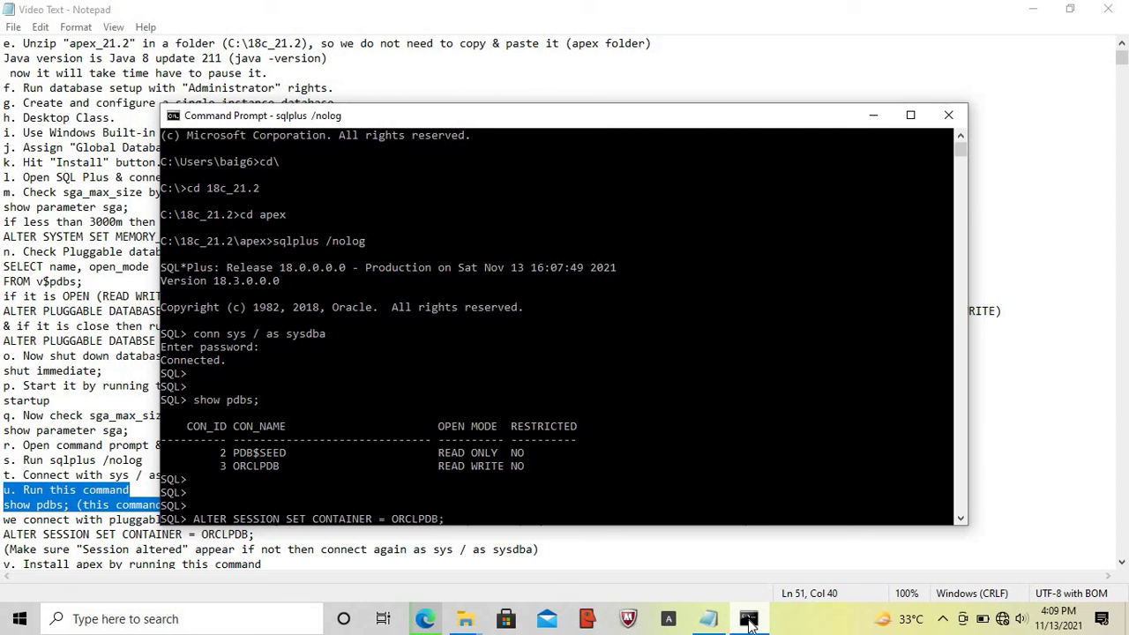
- Switch the session into ORCLPDB and confirm with show pdbs that only ORCLPDB is listed
key("Return")
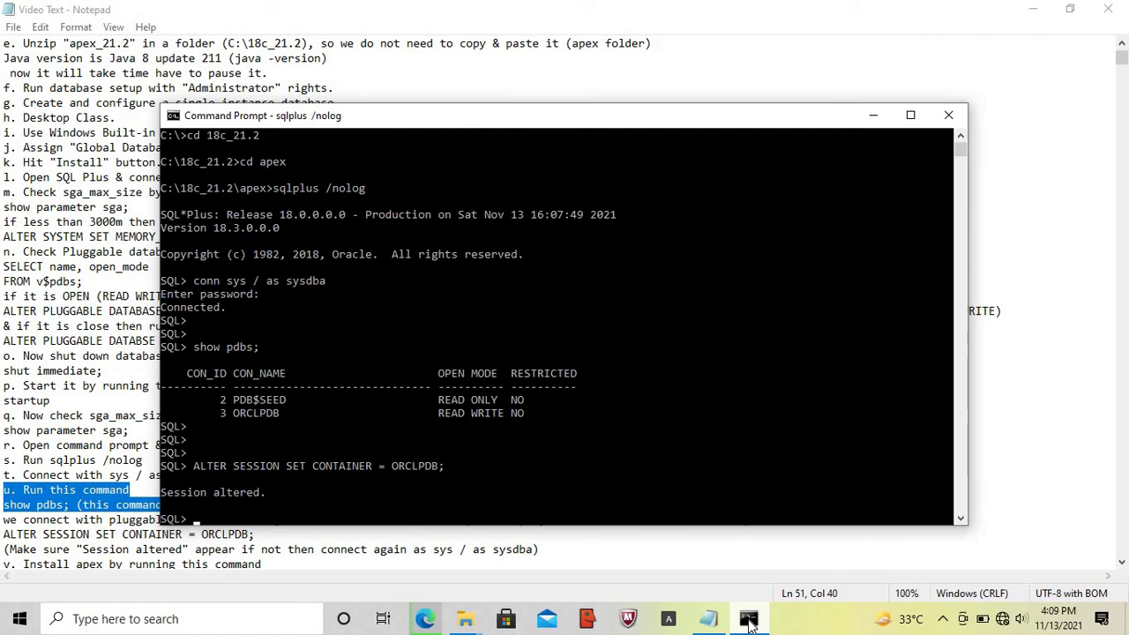
key("Caps_Lock")
type("sho")
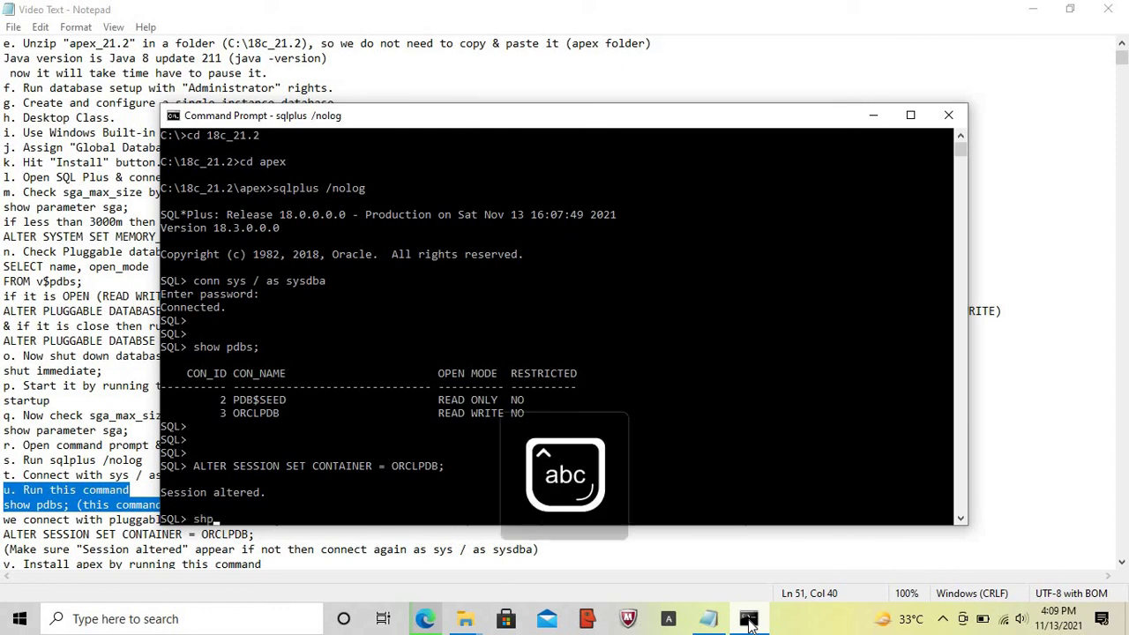
type("w p")
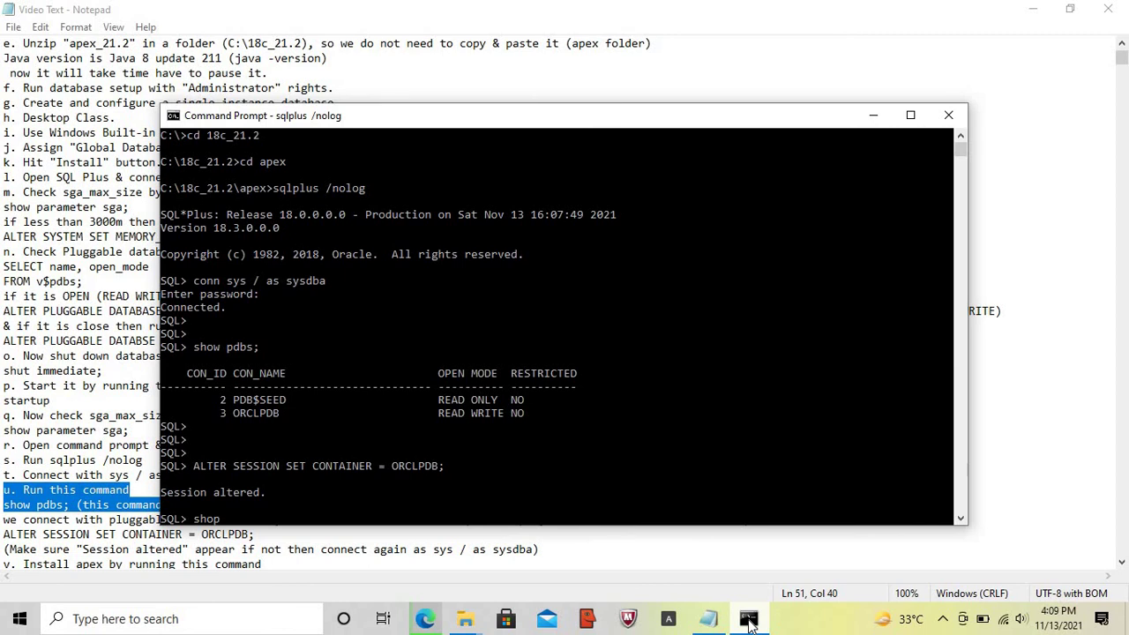
type("dbs;")
key("Return")
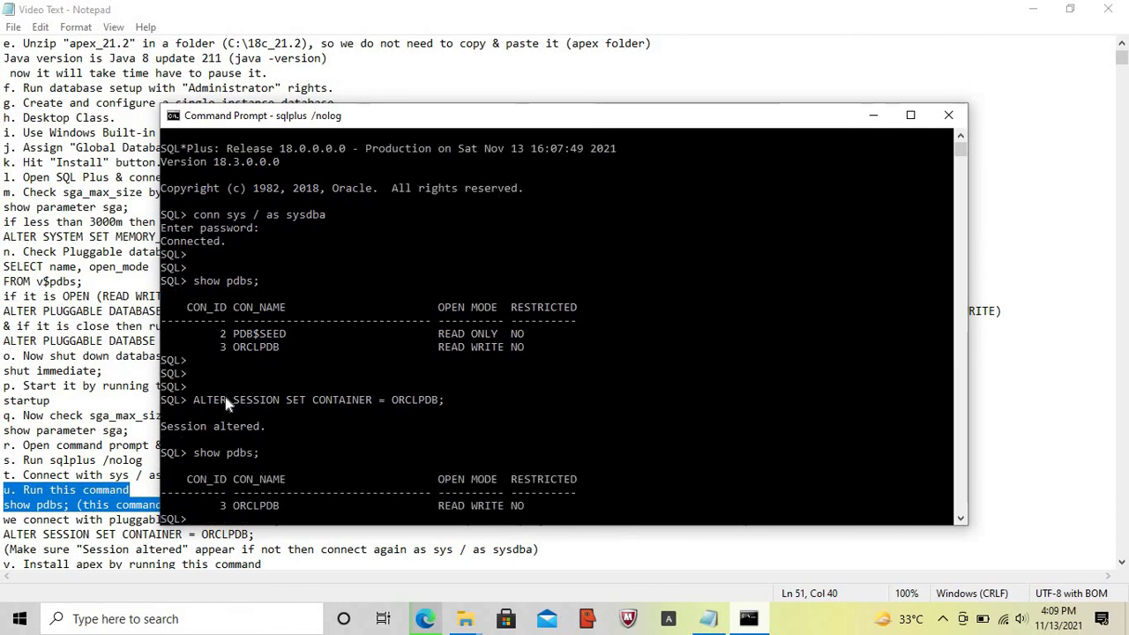
left_click_drag(164, 432, 265, 431)
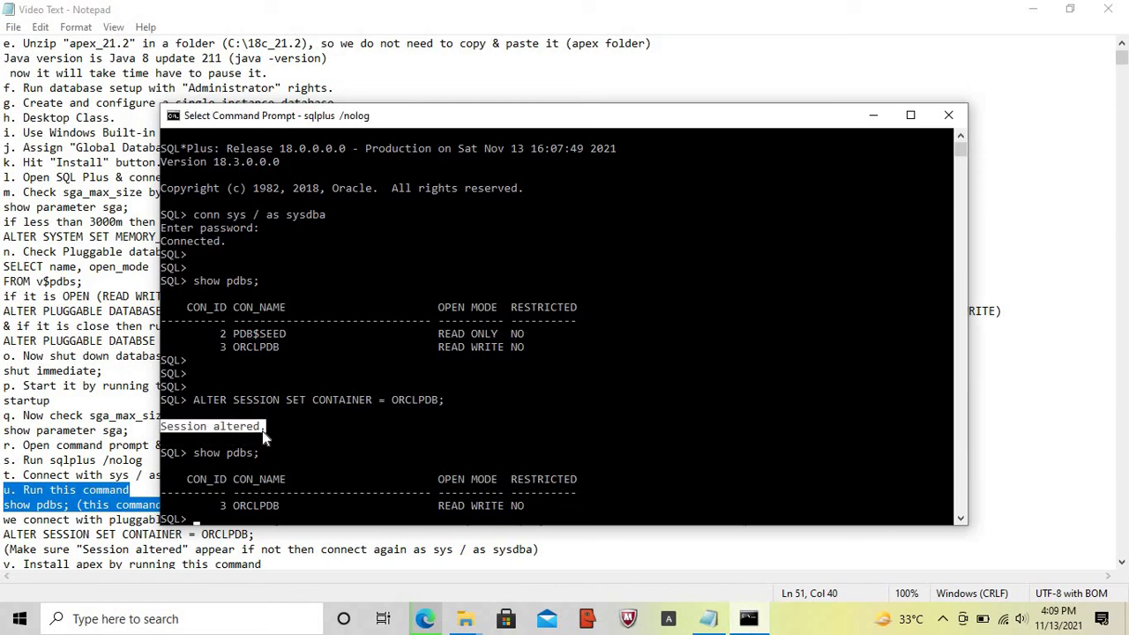
- Bring the Notepad setup notes back and highlight the APEX install step
left_click(713, 620)
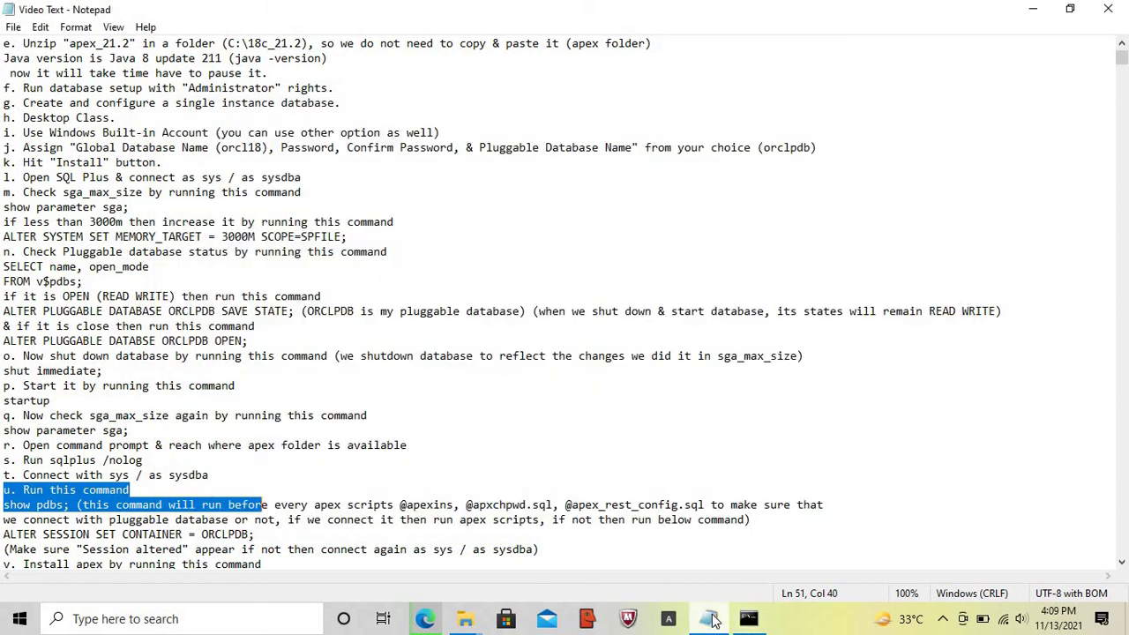
left_click(4, 552)
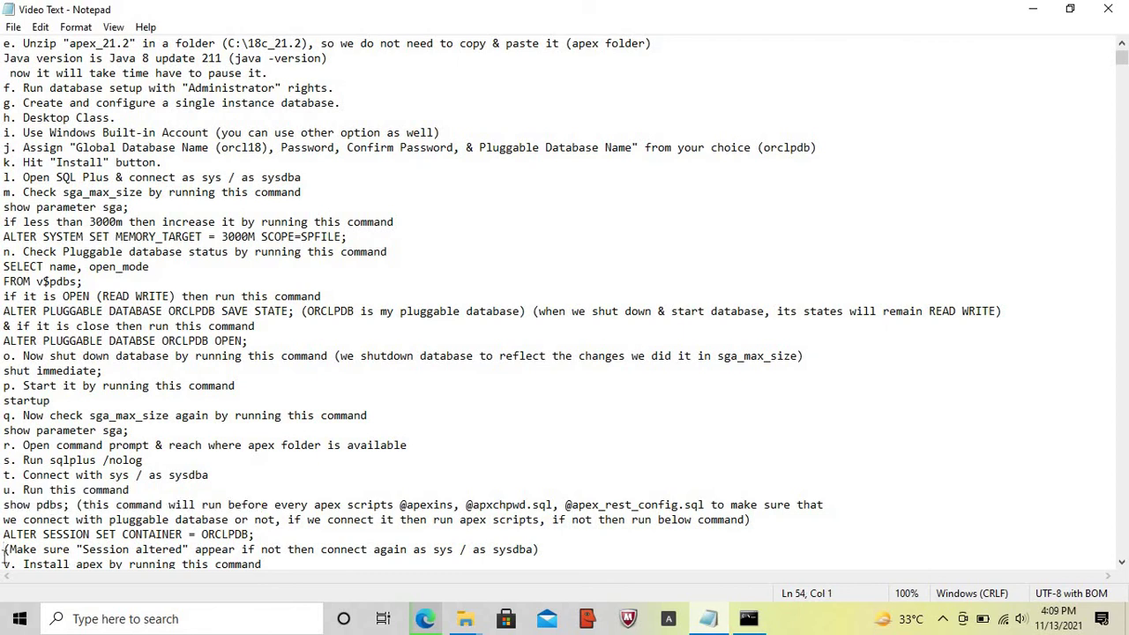
mouse_move(4, 564)
left_mouse_down()
mouse_move(5, 578)
mouse_move(5, 551)
left_mouse_up()
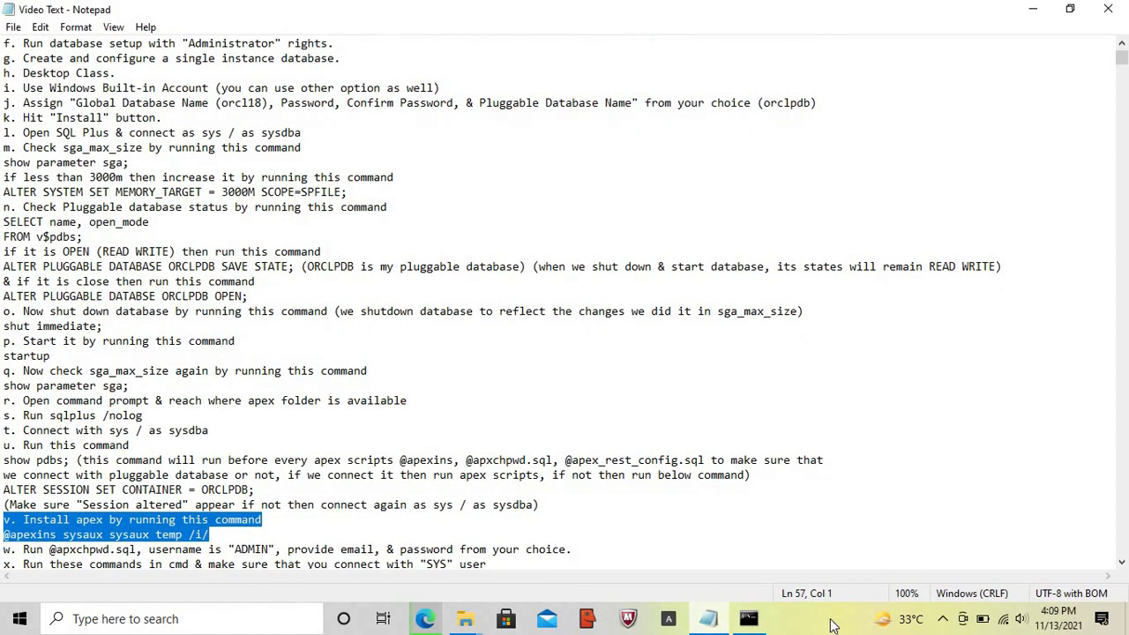
left_click(748, 620)
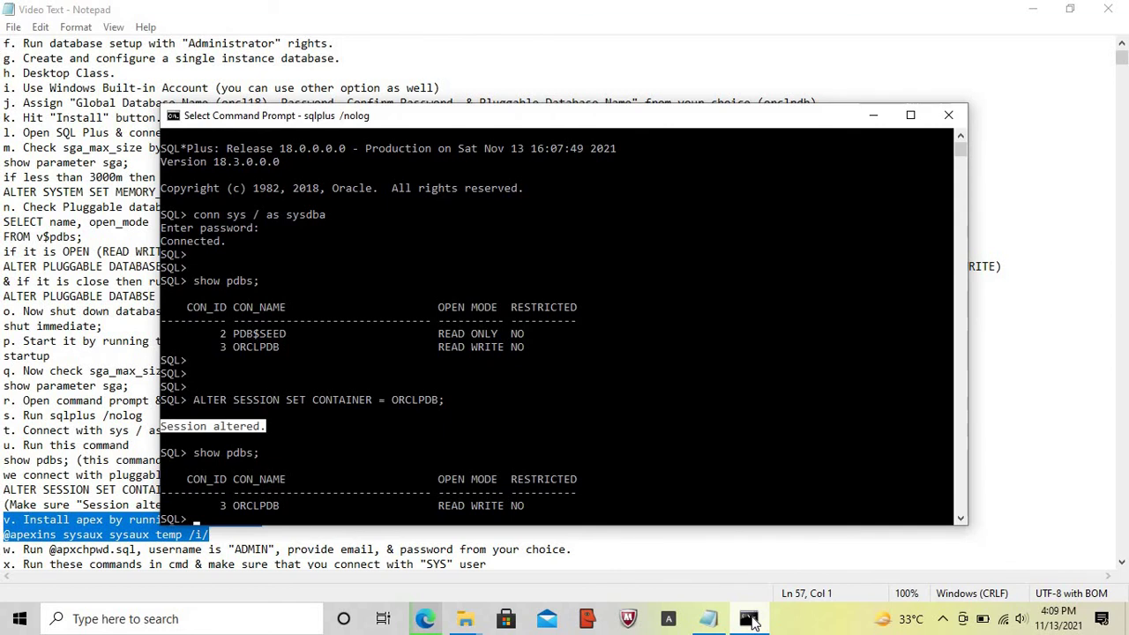
key("Return")
key("Return")
key("Return")
type("@")
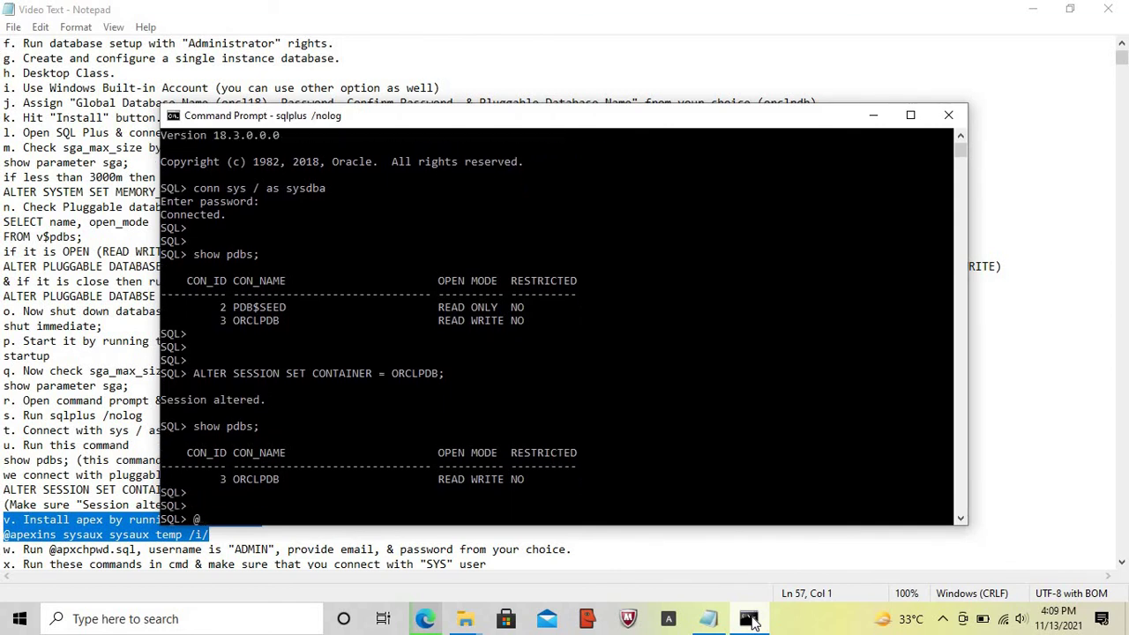
type("apexins sysaux sysaux t")
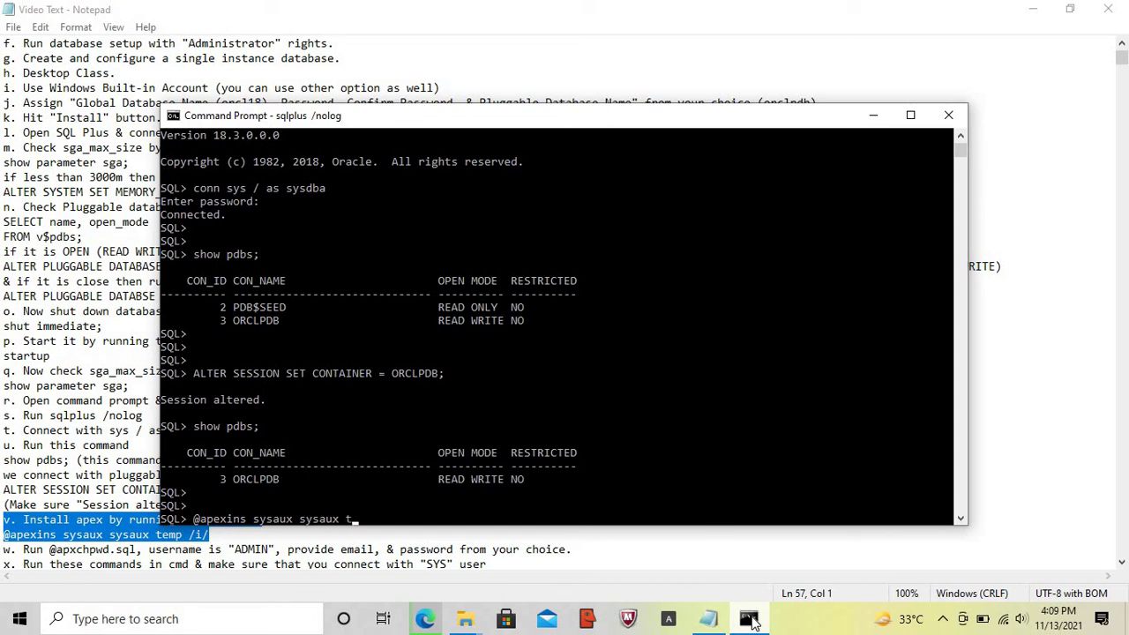
type("emp /i/")
key("Return")
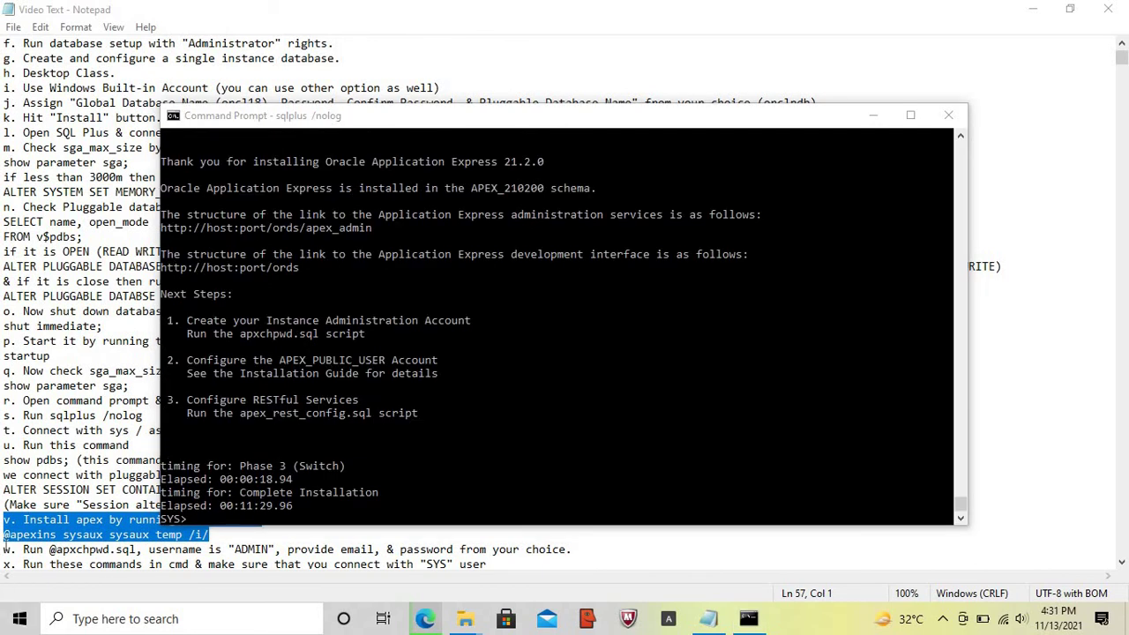
left_click(3, 549)
key("shift+End")
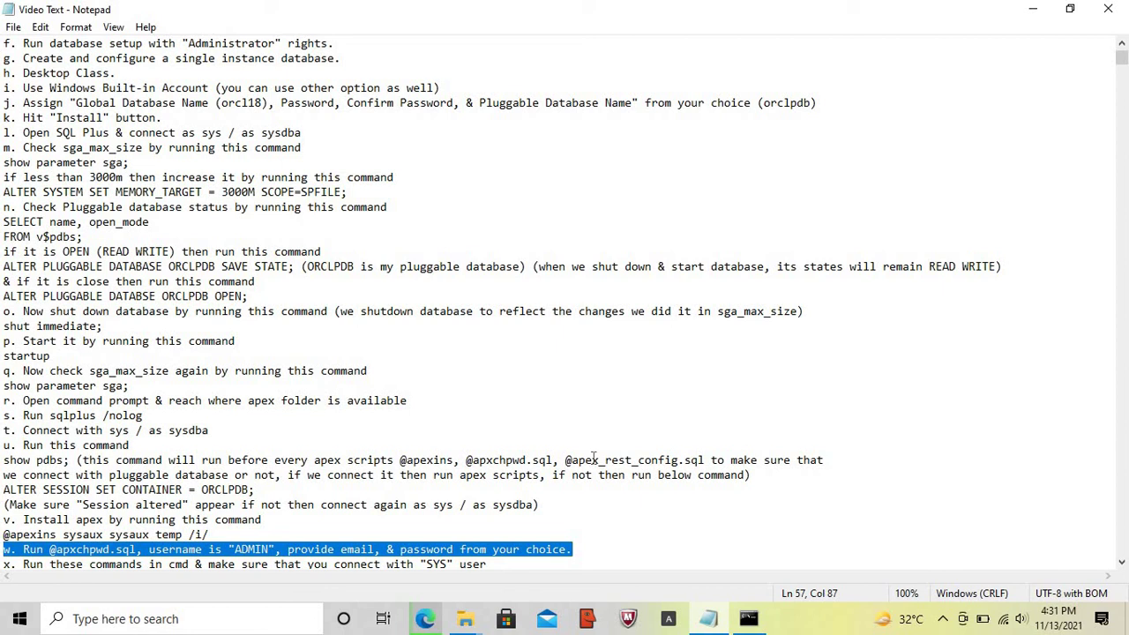
- Recheck show pdbs and mark the APEX installation thank-you message in the console
left_click(748, 619)
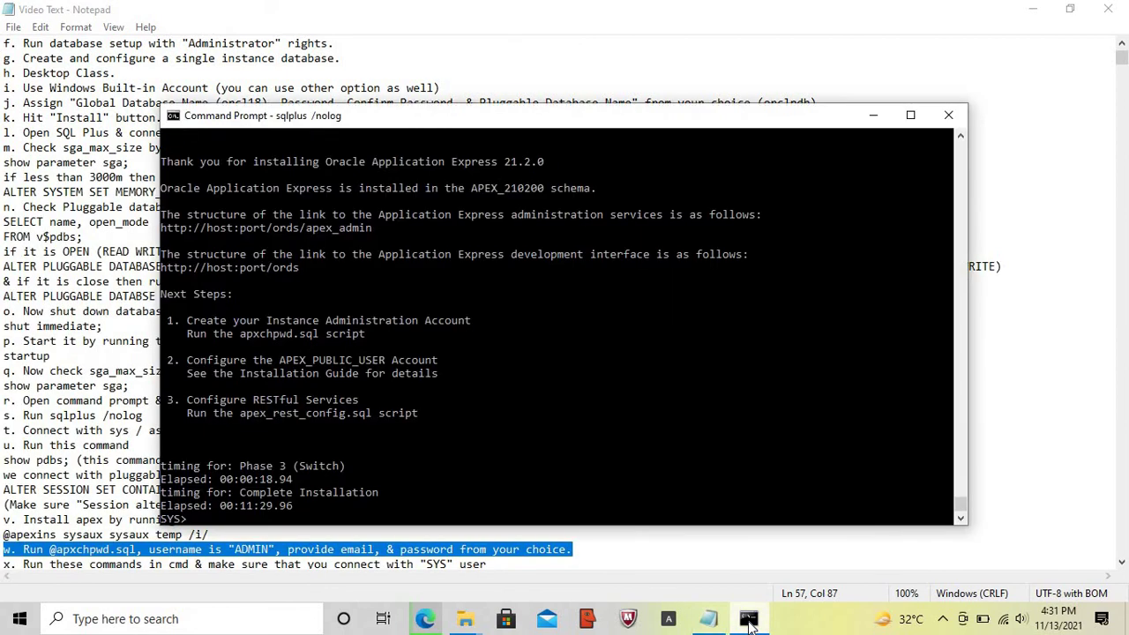
key("Return")
key("Return")
key("Return")
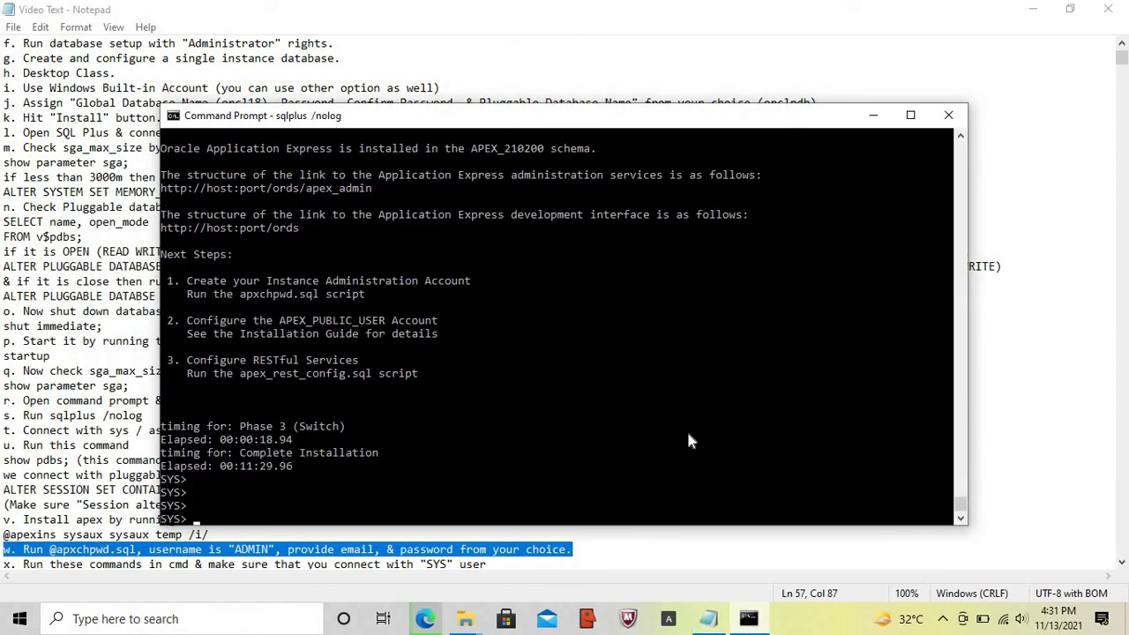
type("show pdbs;")
key("Return")
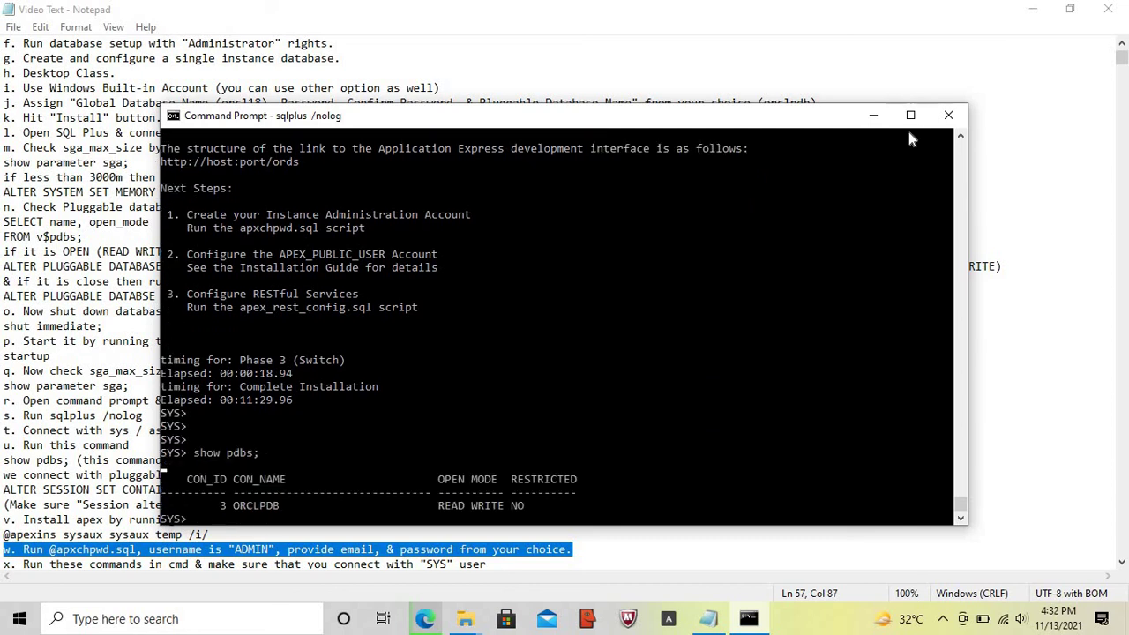
scroll(959, 143, "up", 2)
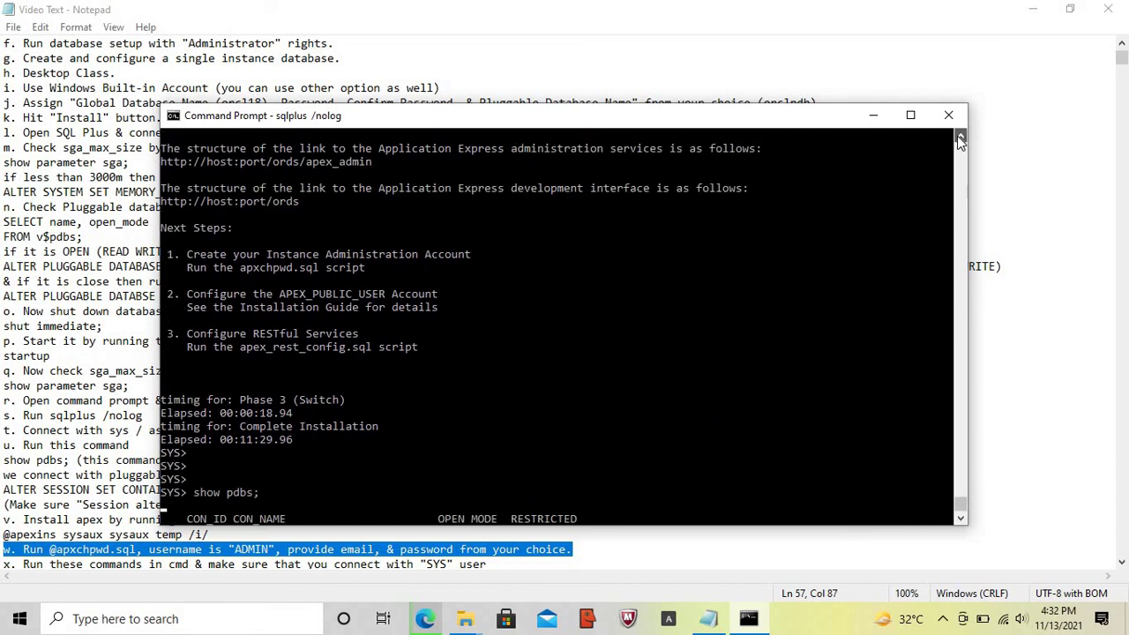
left_click(959, 139)
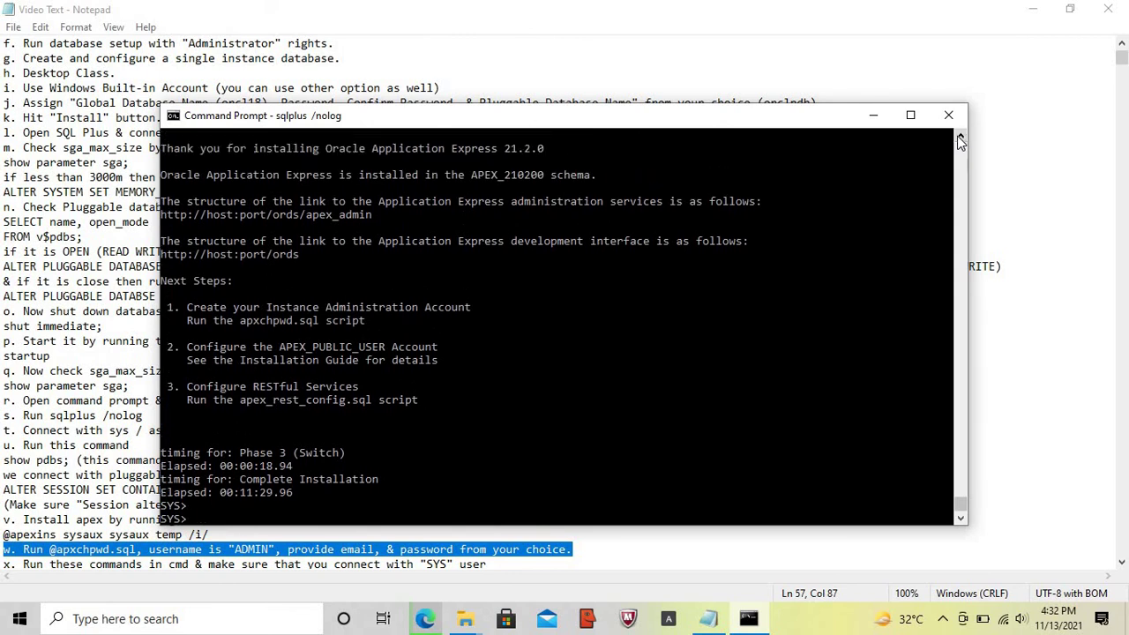
left_click(162, 149)
left_click_drag(213, 149, 551, 152)
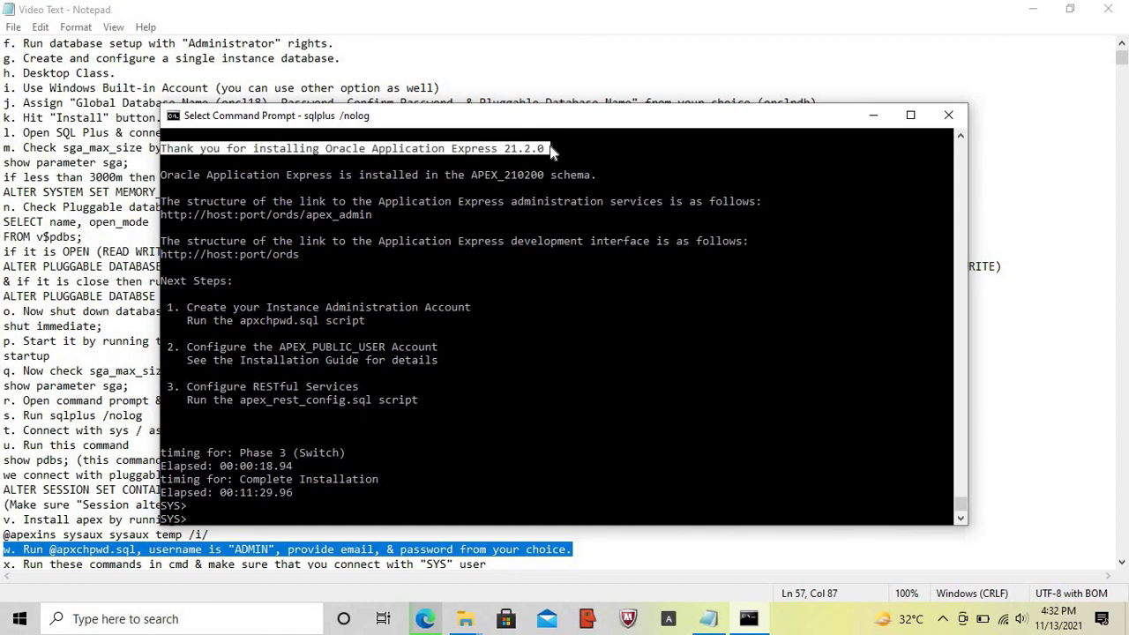
right_click(550, 152)
type("@")
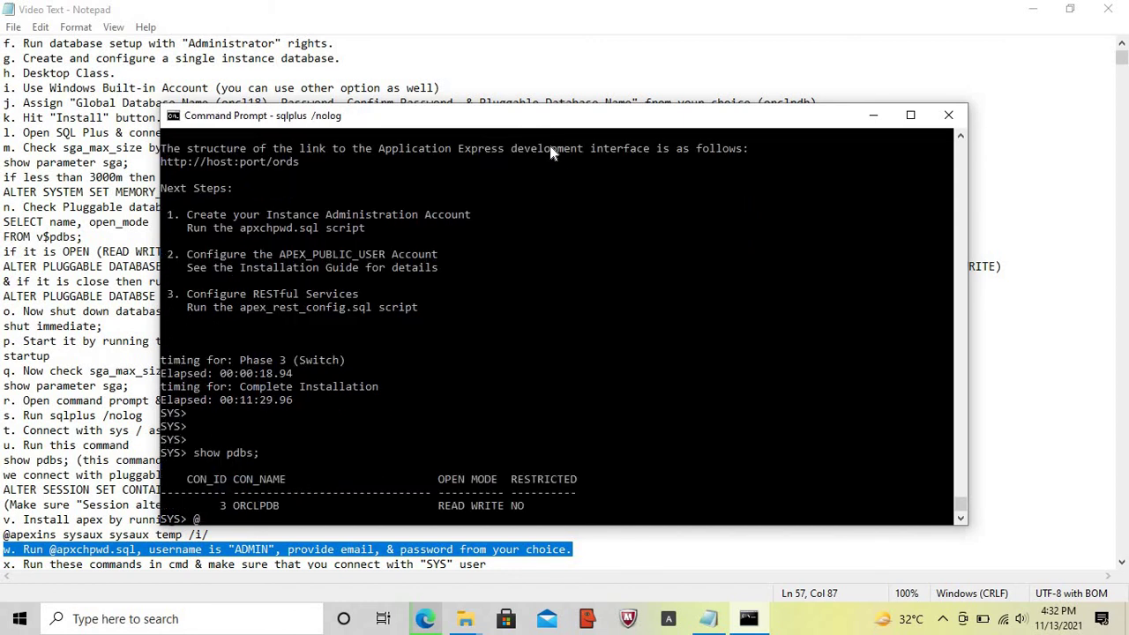
type("apxchpwd.sql")
key("Return")
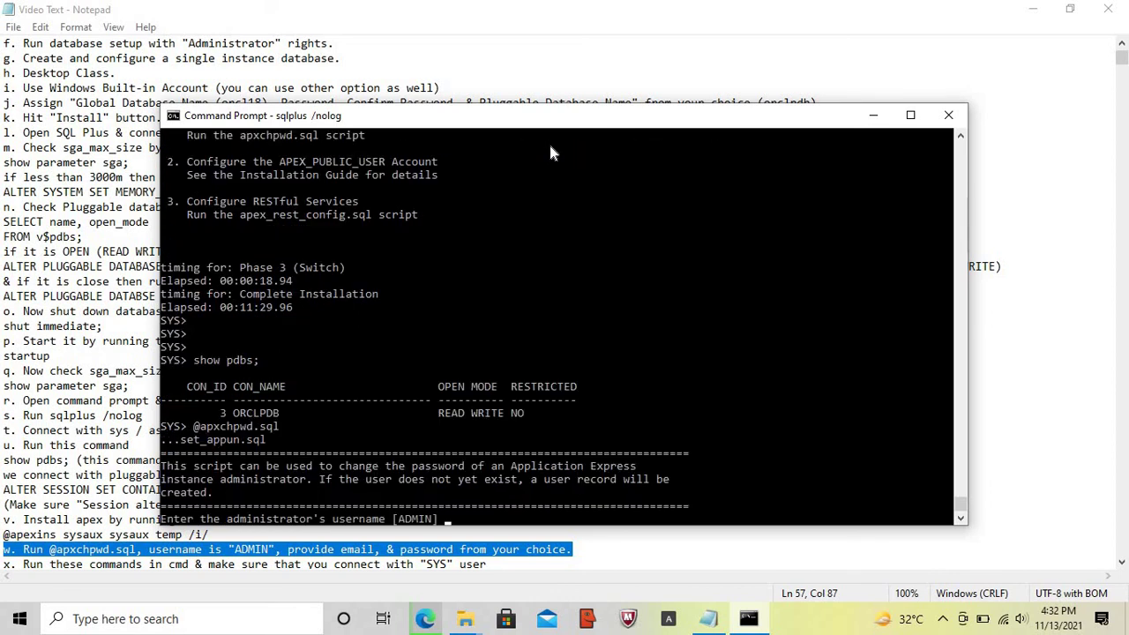
key("Return")
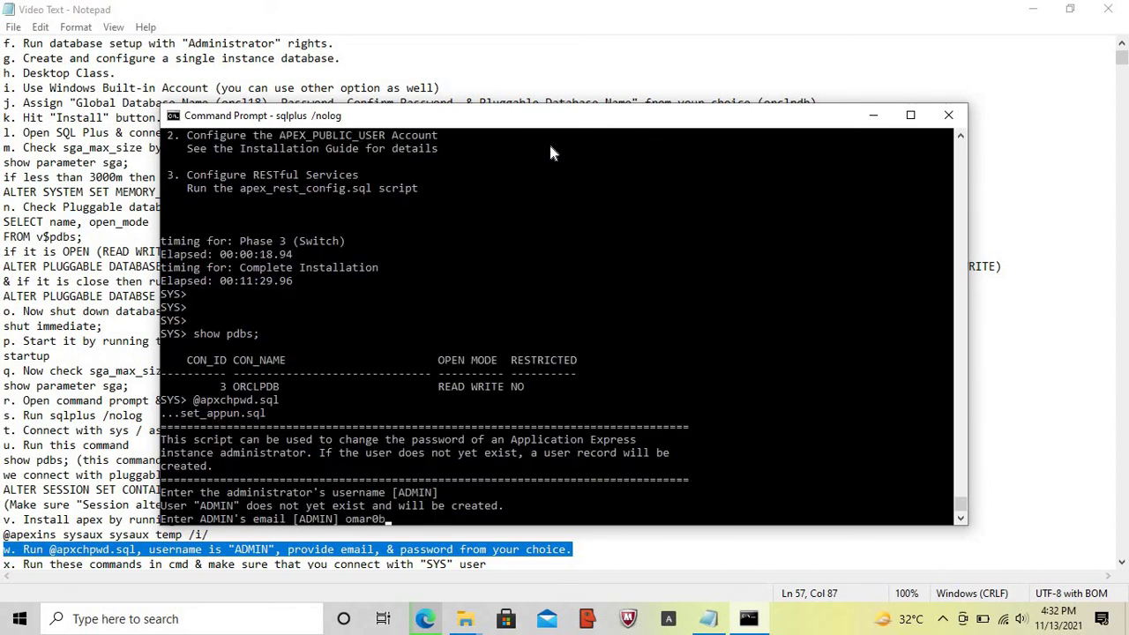
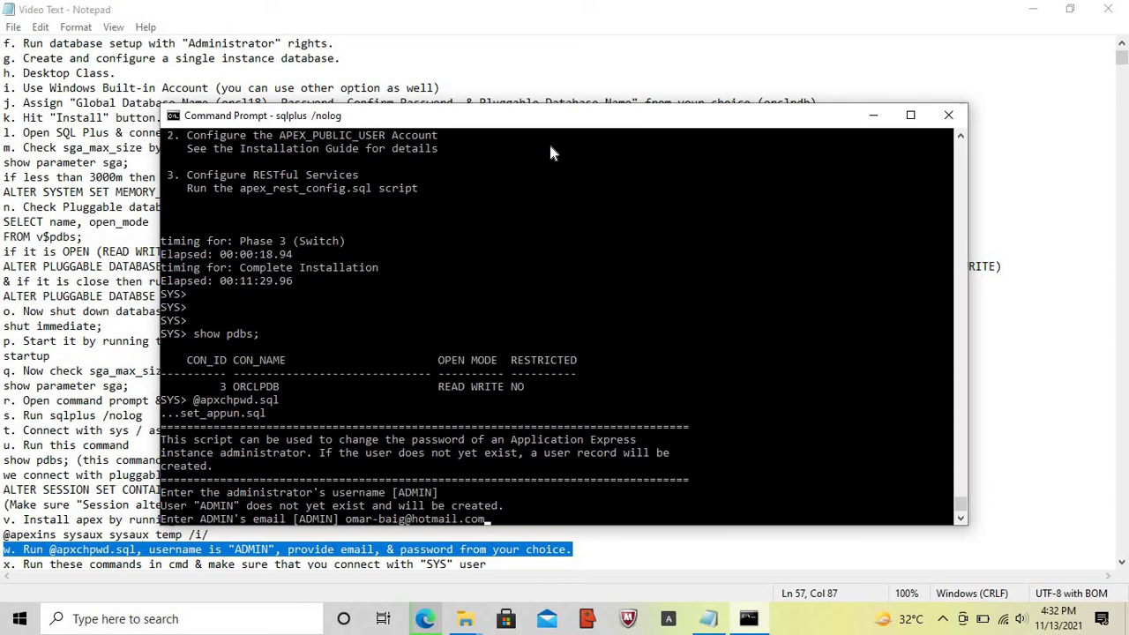
key("Return")
key("Caps_Lock")
key("Caps_Lock")
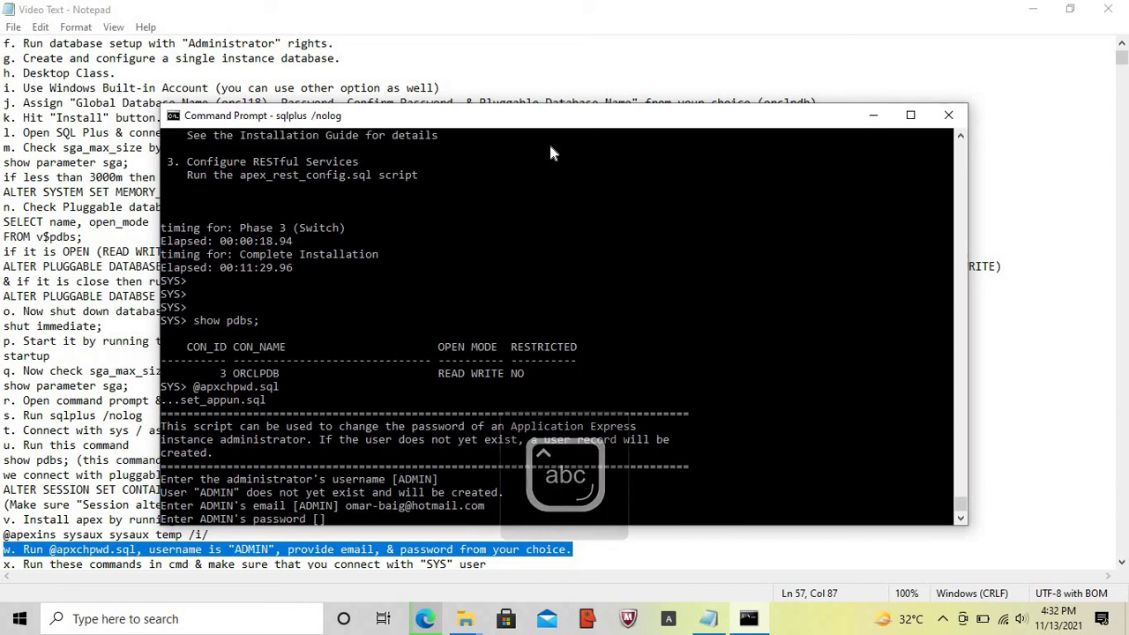
key("Return")
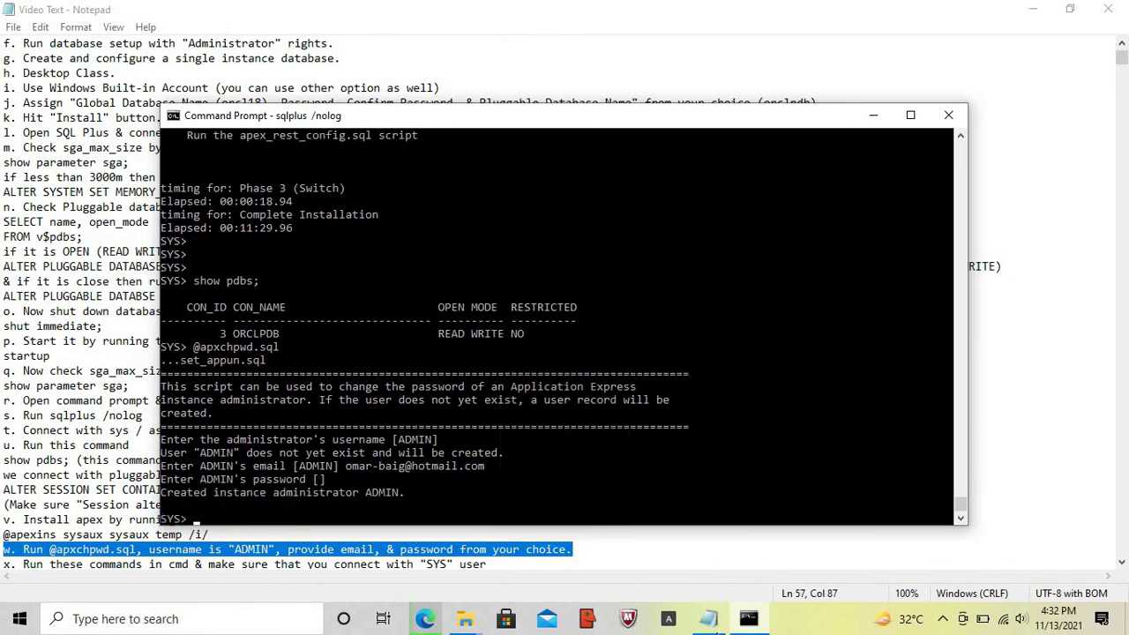
left_click(708, 622)
- Highlight the unlock commands in the notes and confirm with show user that the session is SYS
key("Home")
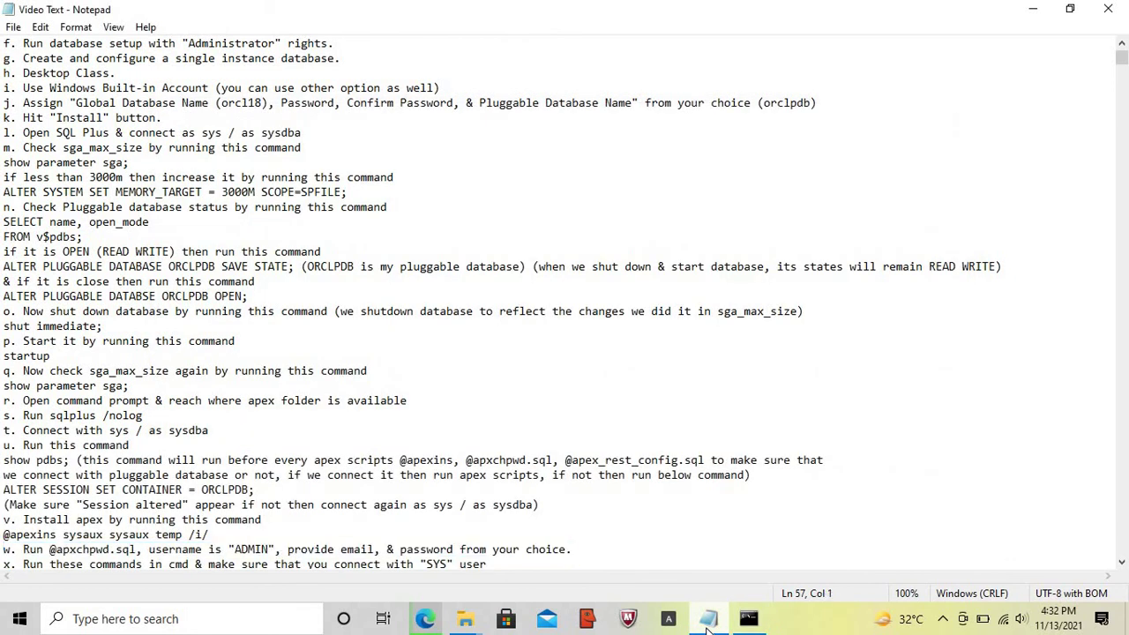
key("Down")
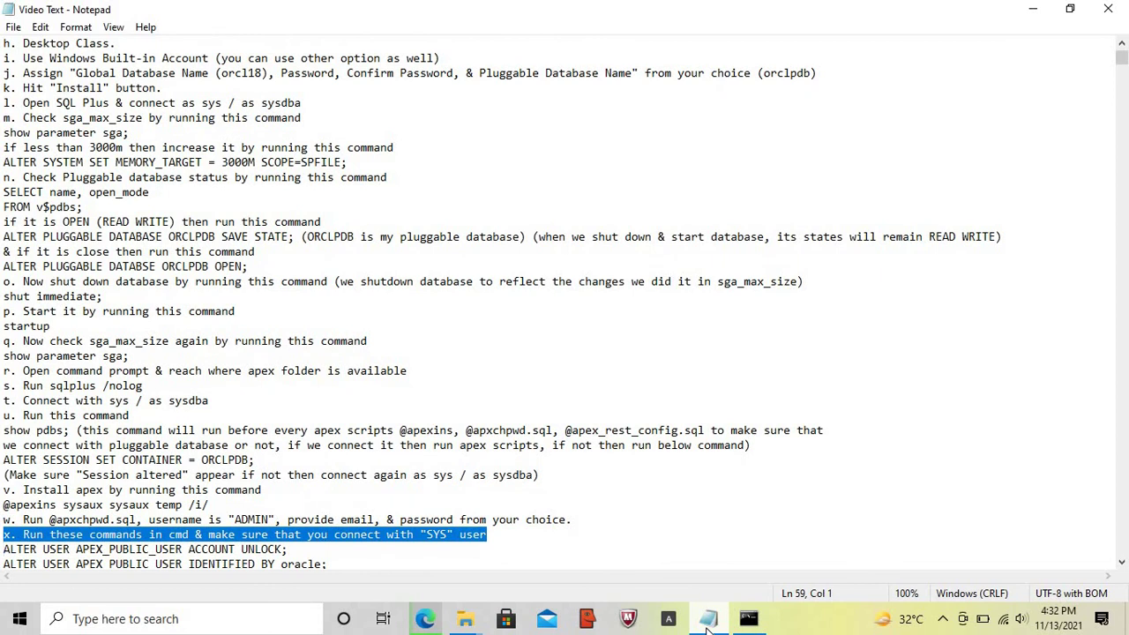
key("shift+Down")
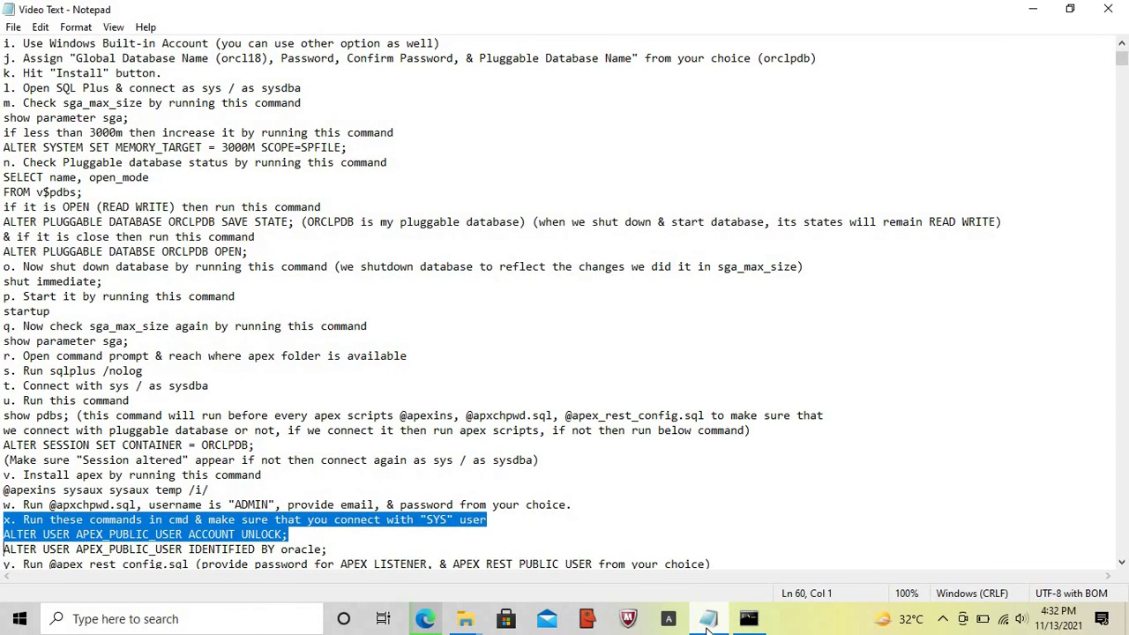
key("shift+Down")
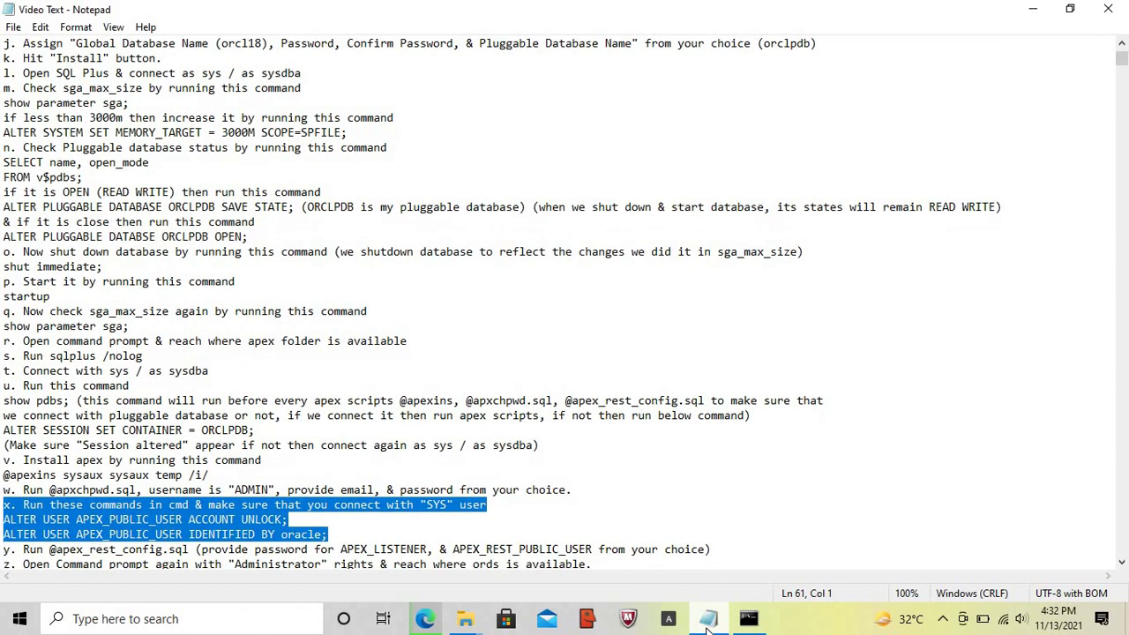
left_click(747, 620)
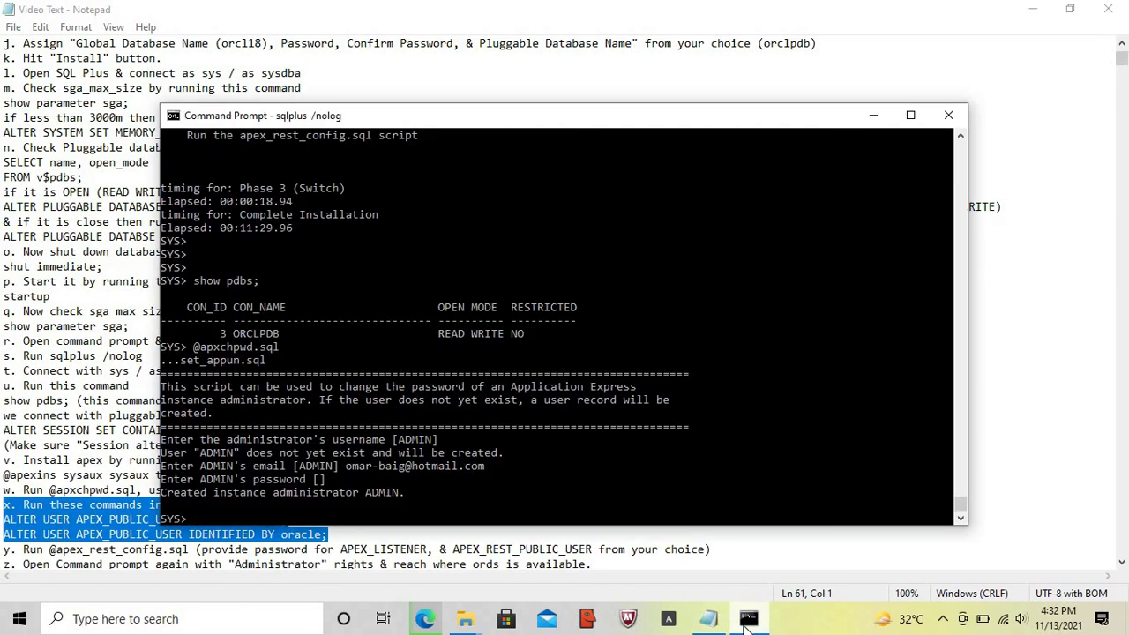
type("show user")
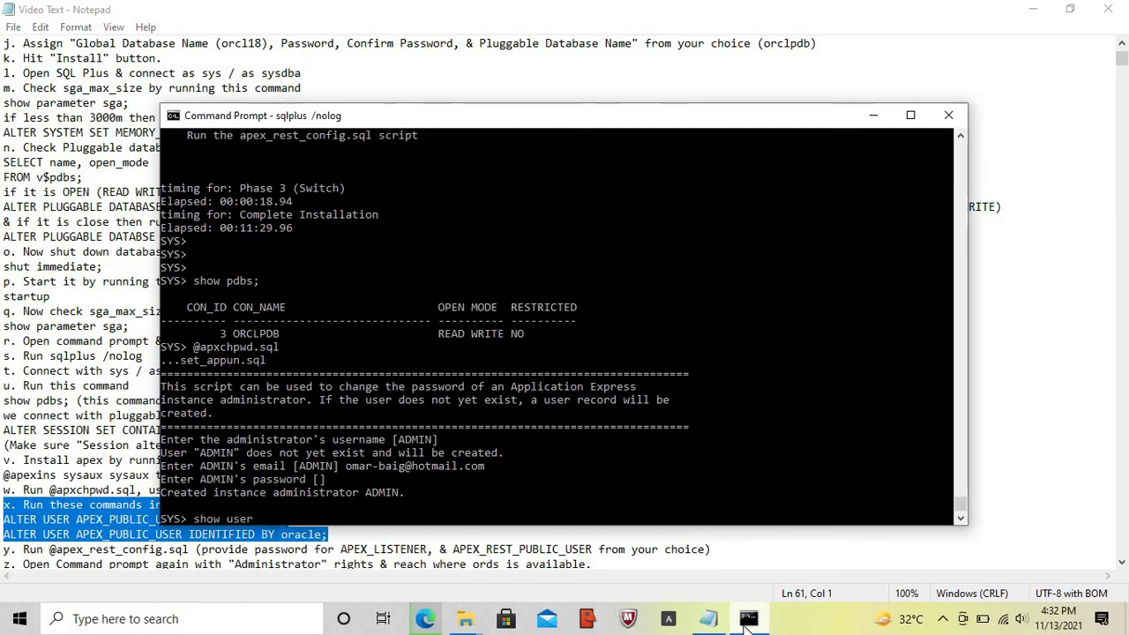
key("Return")
key("Return")
key("Return")
key("Return")
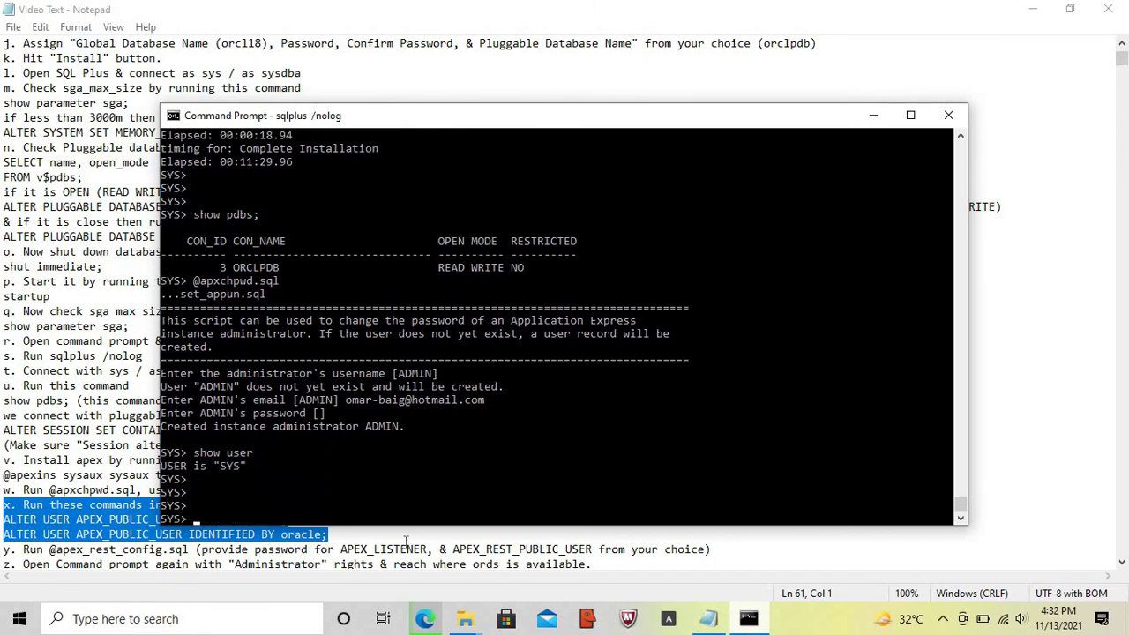
left_click(162, 466)
left_click_drag(198, 466, 245, 472)
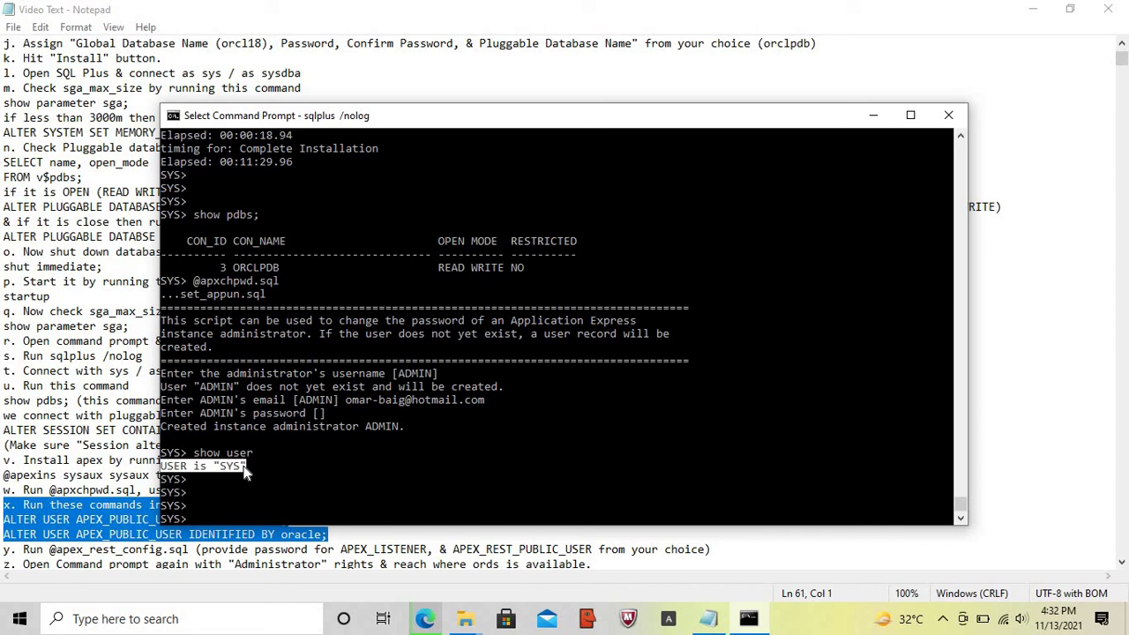
- Unlock APEX_PUBLIC_USER and set its password using ALTER USER commands
key("Caps_Lock")
type("ALTER USE")
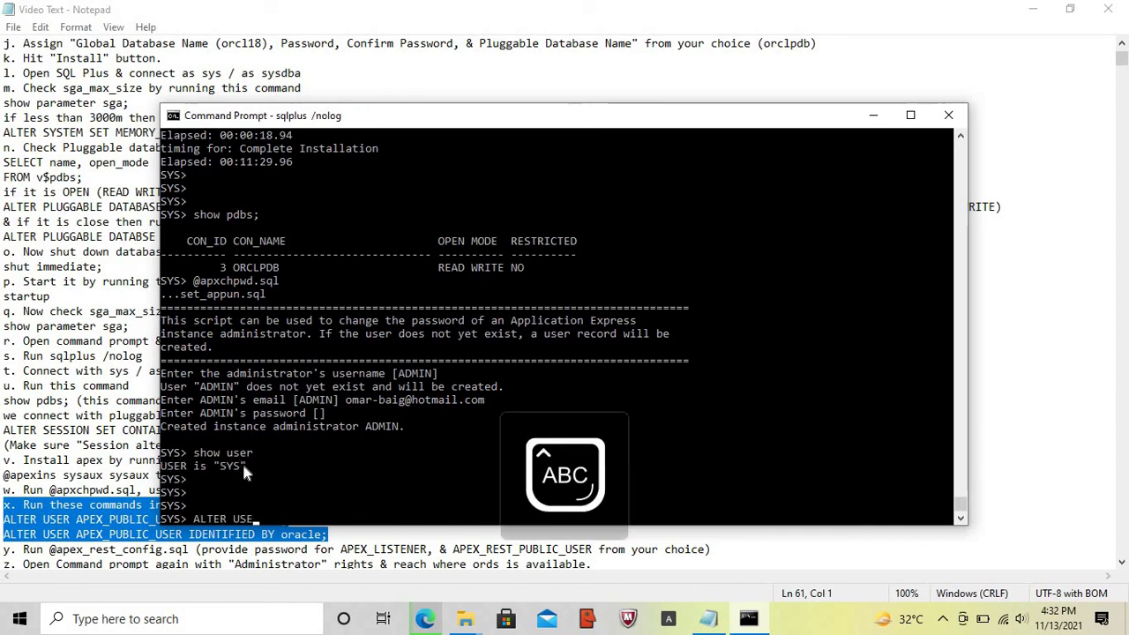
type("R APEX_P")
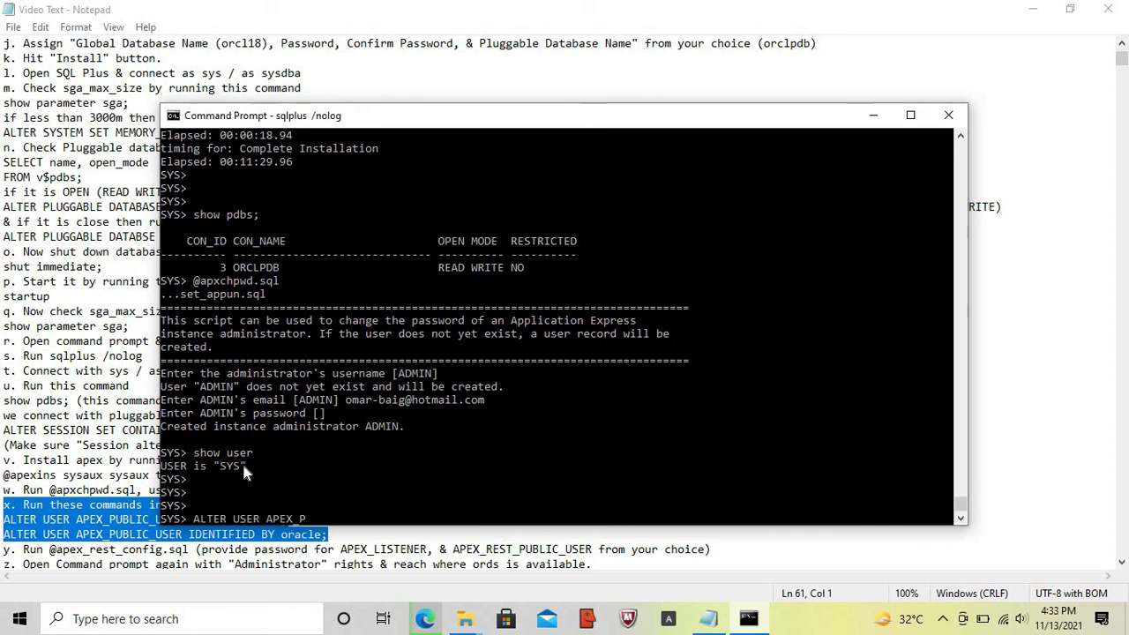
type("UBLIC_USER ACCO")
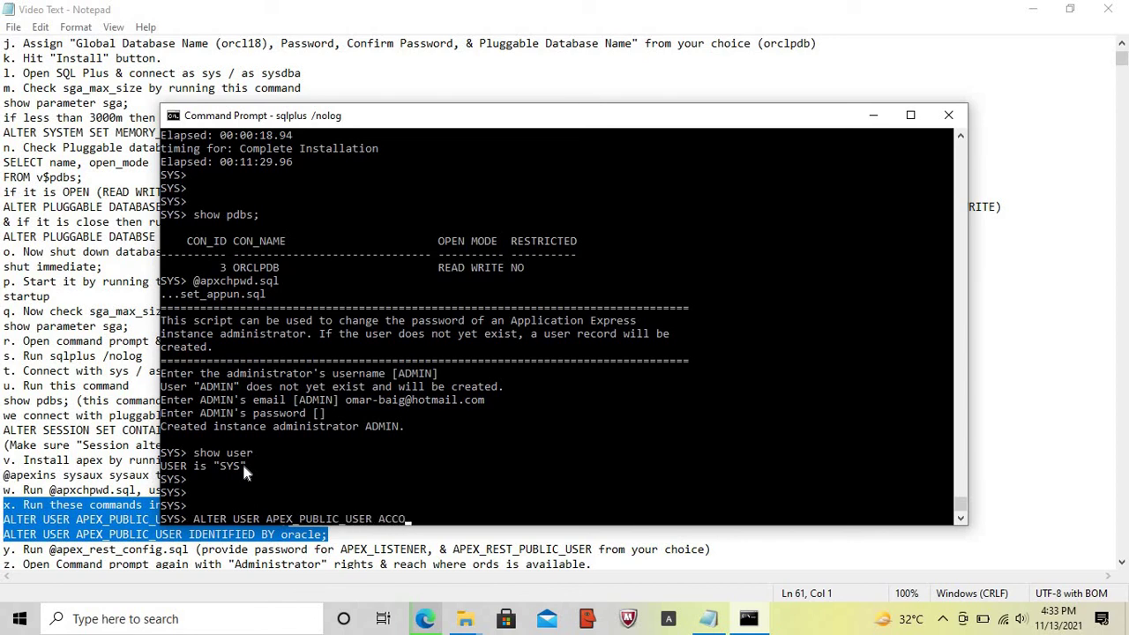
type("UNT UNLOCK;")
key("Return")
type("ALT")
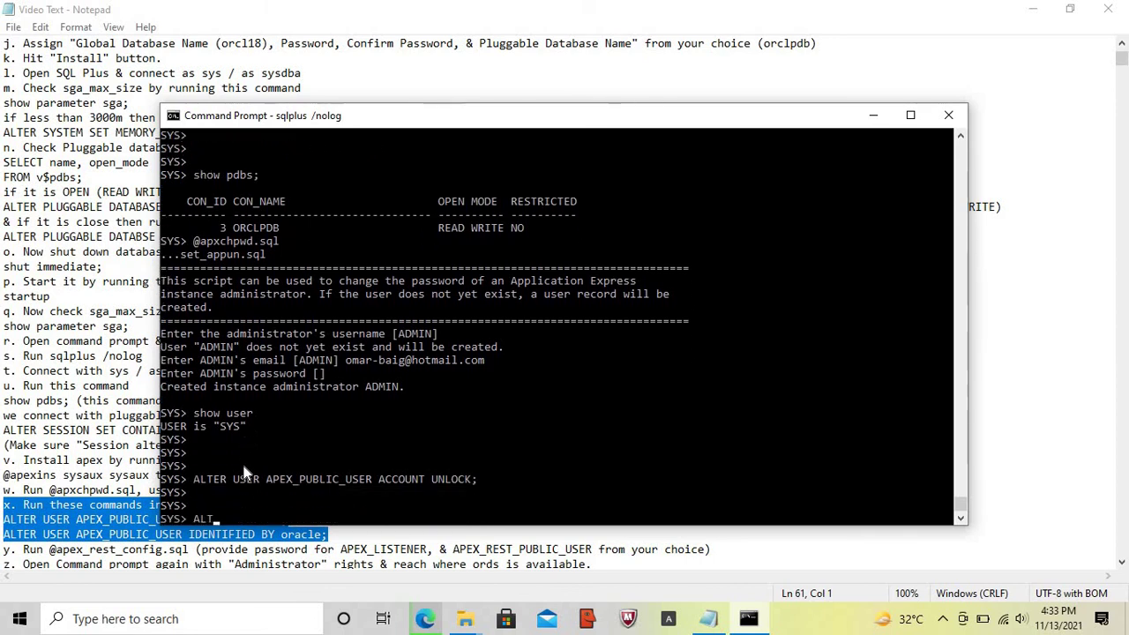
type("ER USER APEX")
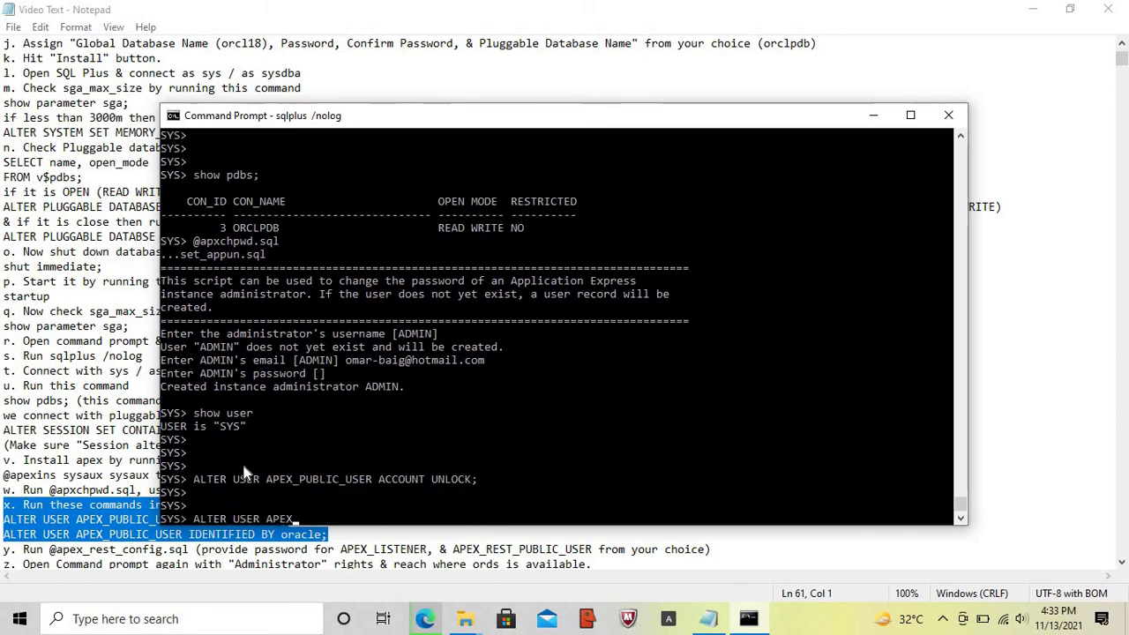
type("_PUBL")
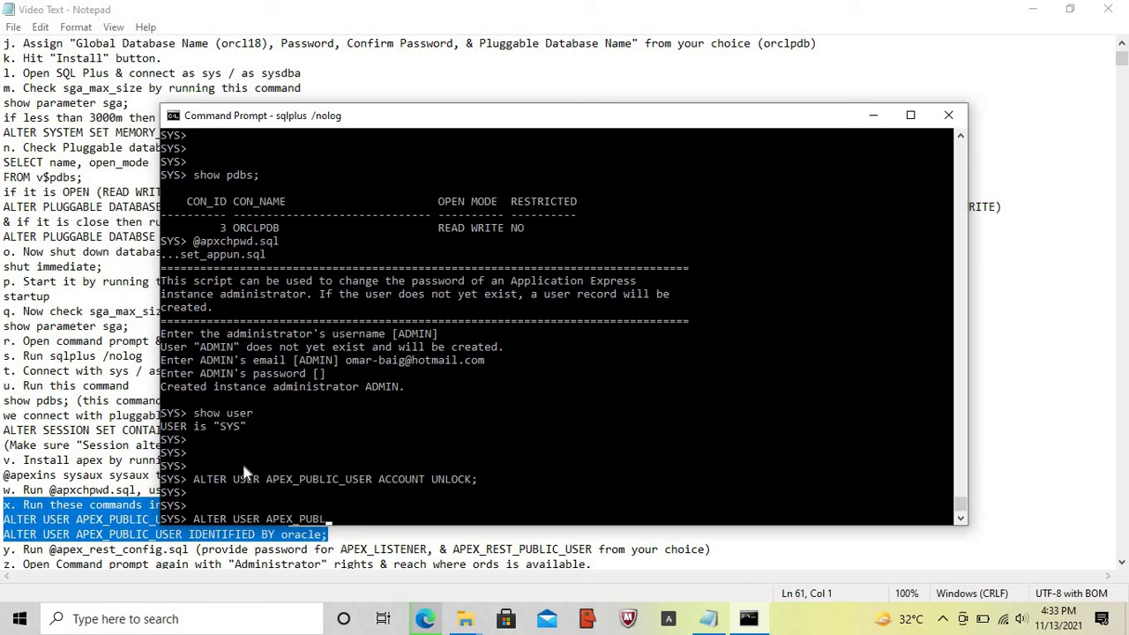
type("IC_USER IDENTIFIED BY")
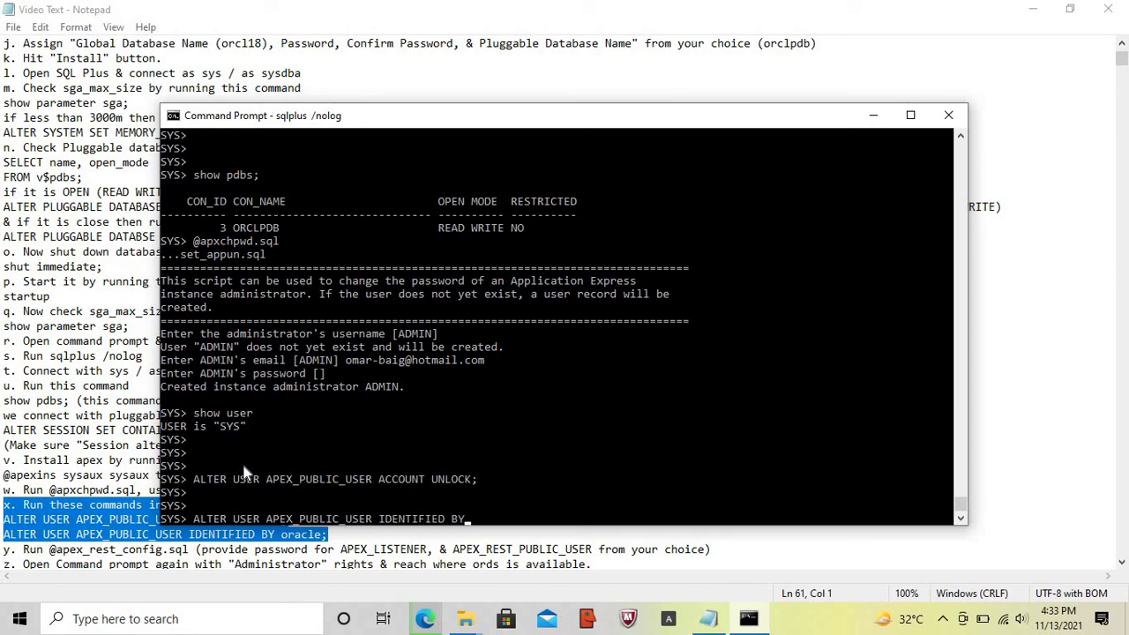
key("Caps_Lock")
type("oracle;")
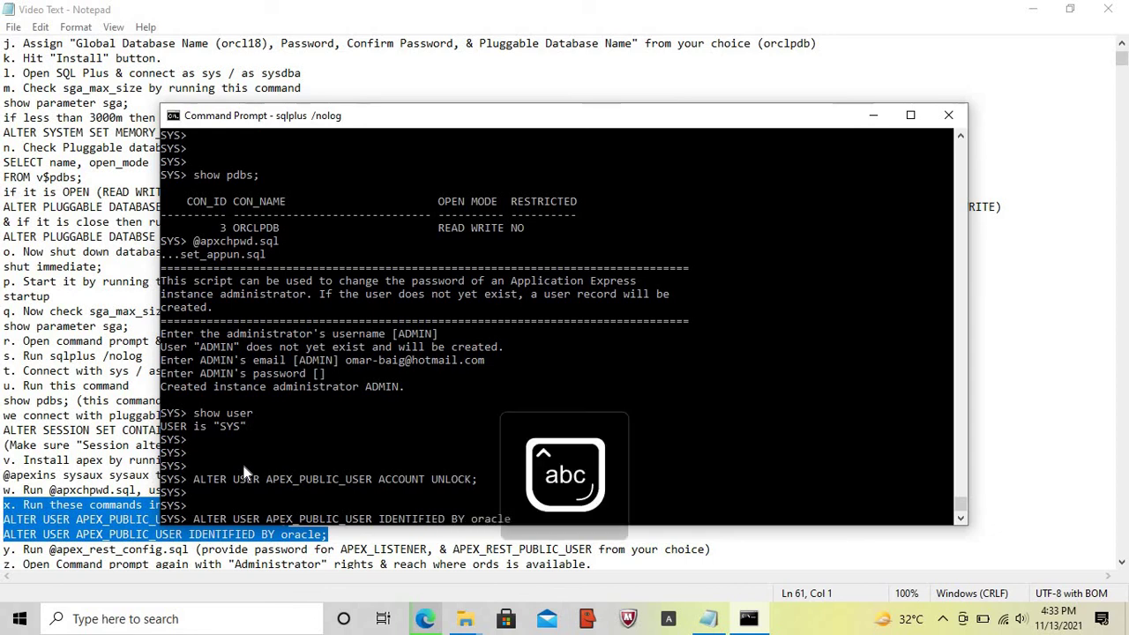
key("Return")
key("Return")
key("Return")
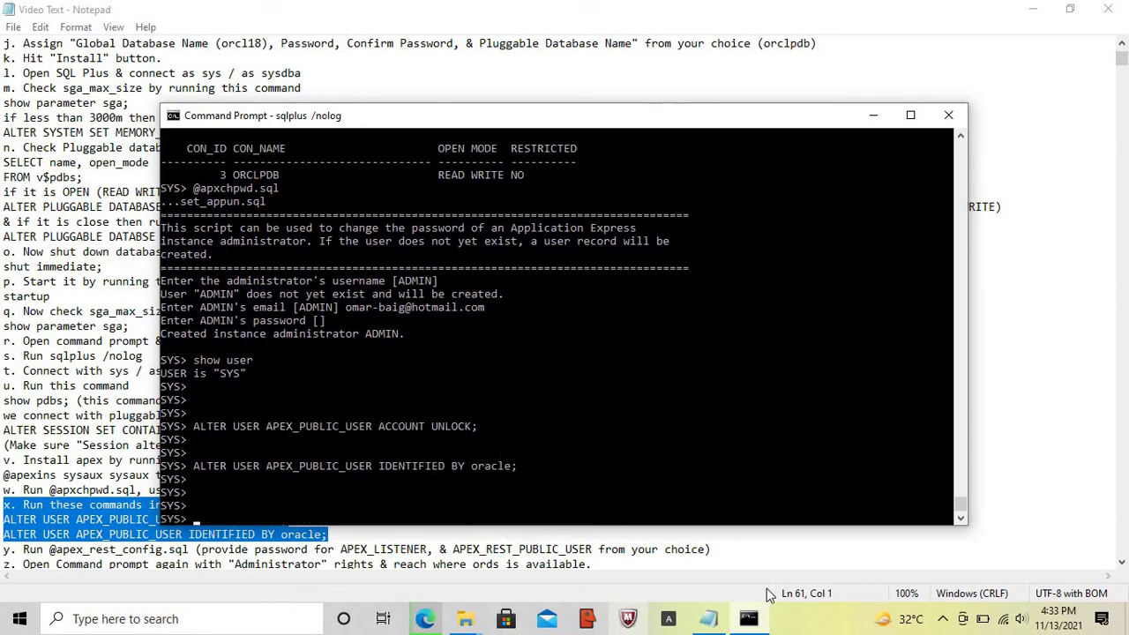
left_click(708, 621)
key("Right")
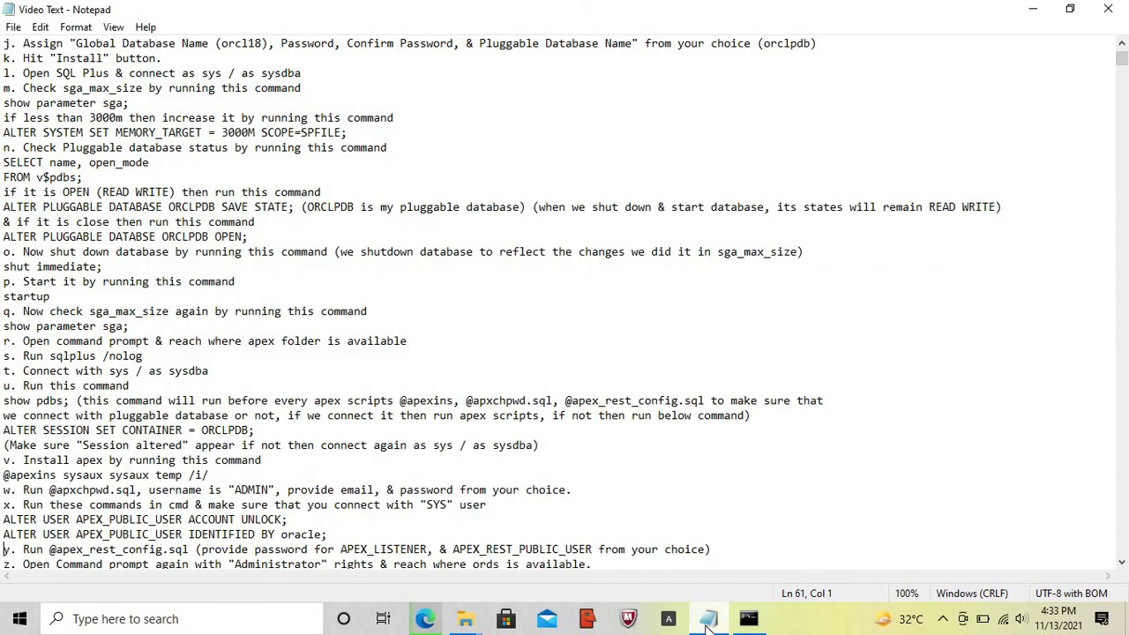
key("shift+End")
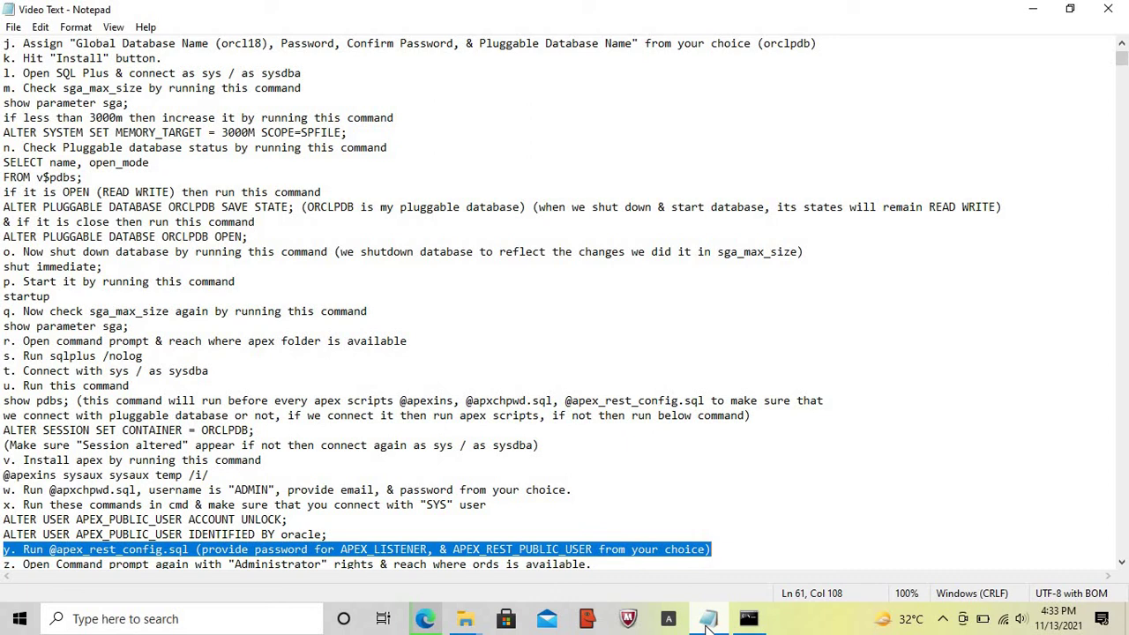
left_click(748, 620)
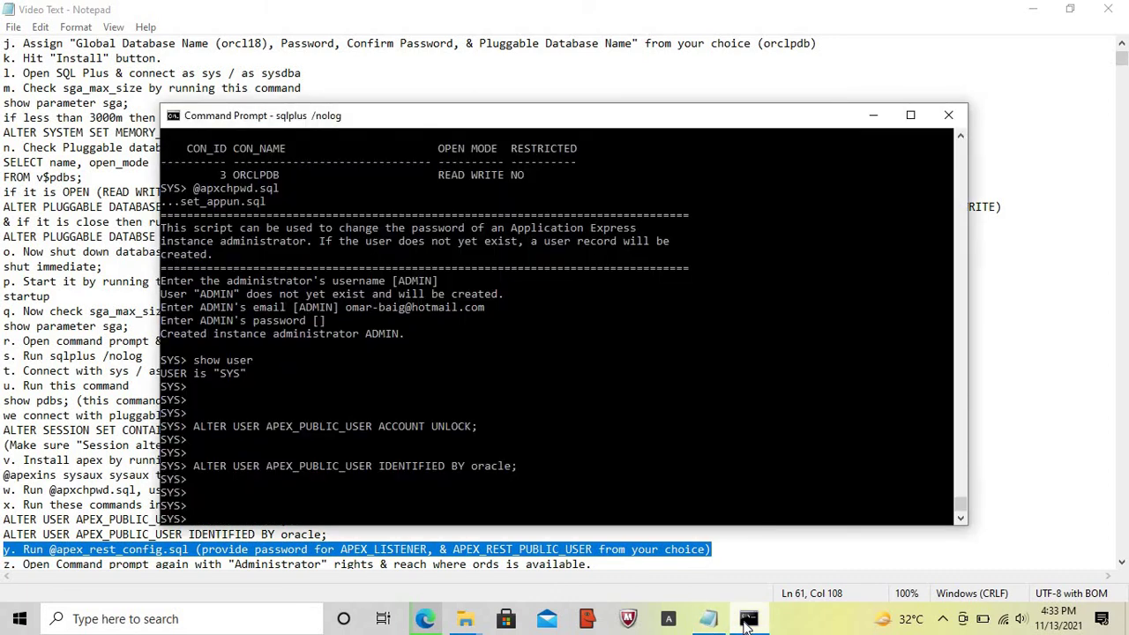
type("@apex_Rest")
key("BackSpace")
key("BackSpace")
key("BackSpace")
key("BackSpace")
type("test")
key("Left")
key("Left")
key("Left")
key("BackSpace")
type("rest_config.sql")
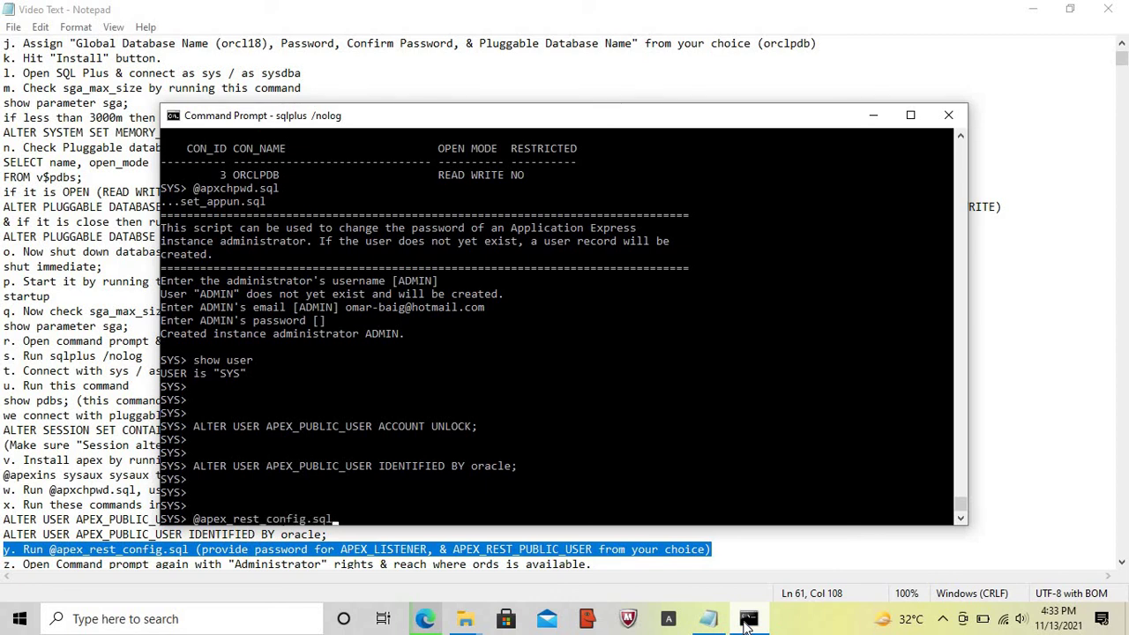
key("Return")
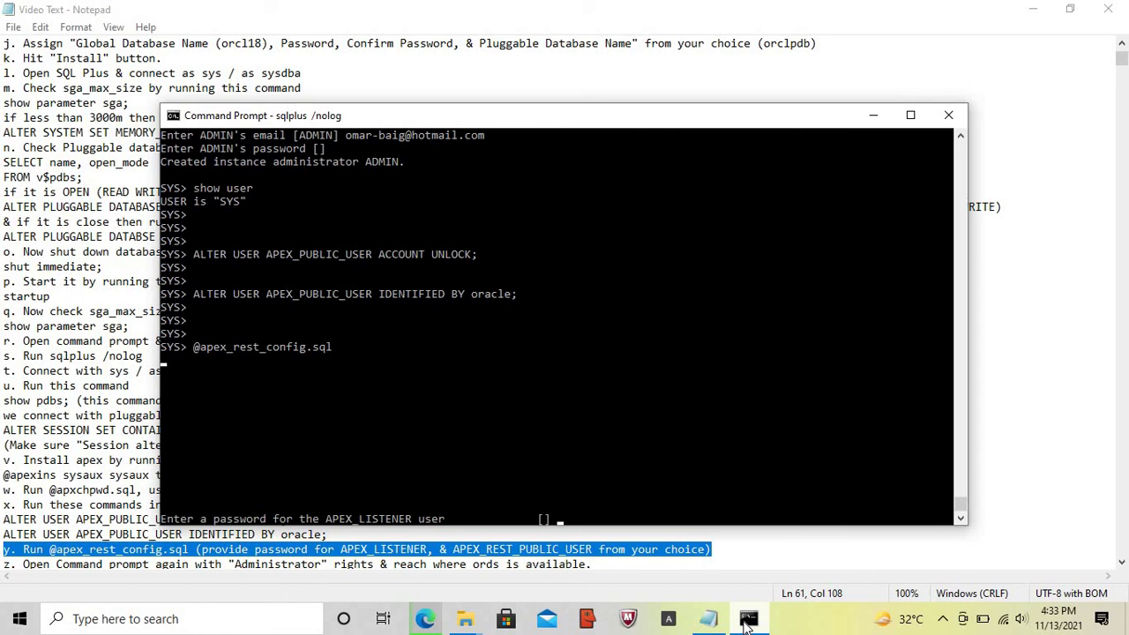
key("Return")
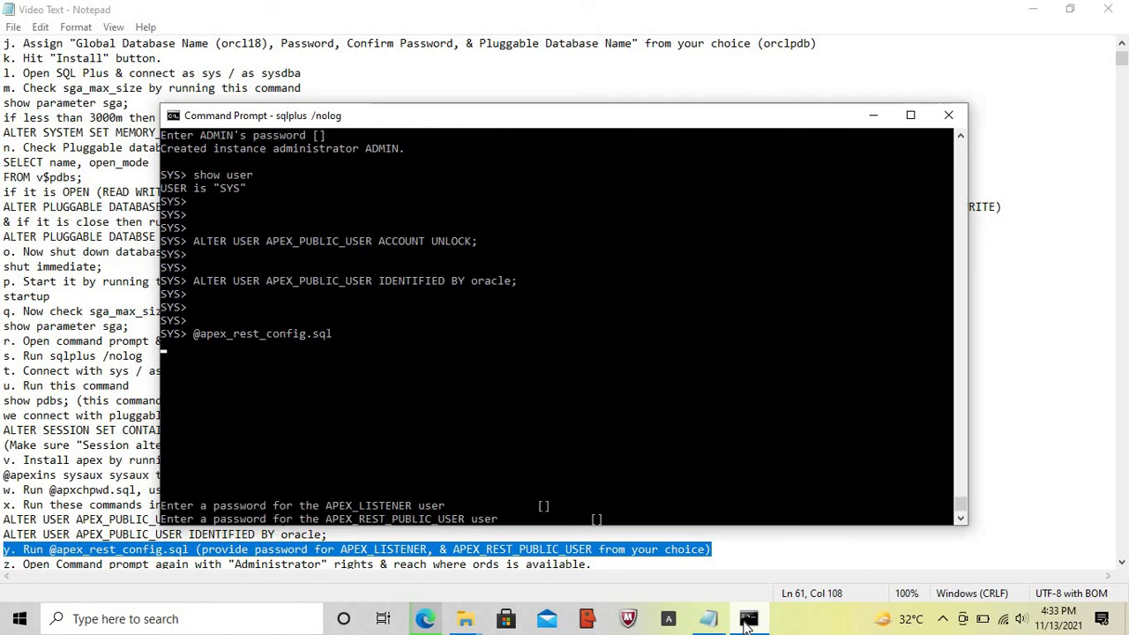
key("Return")
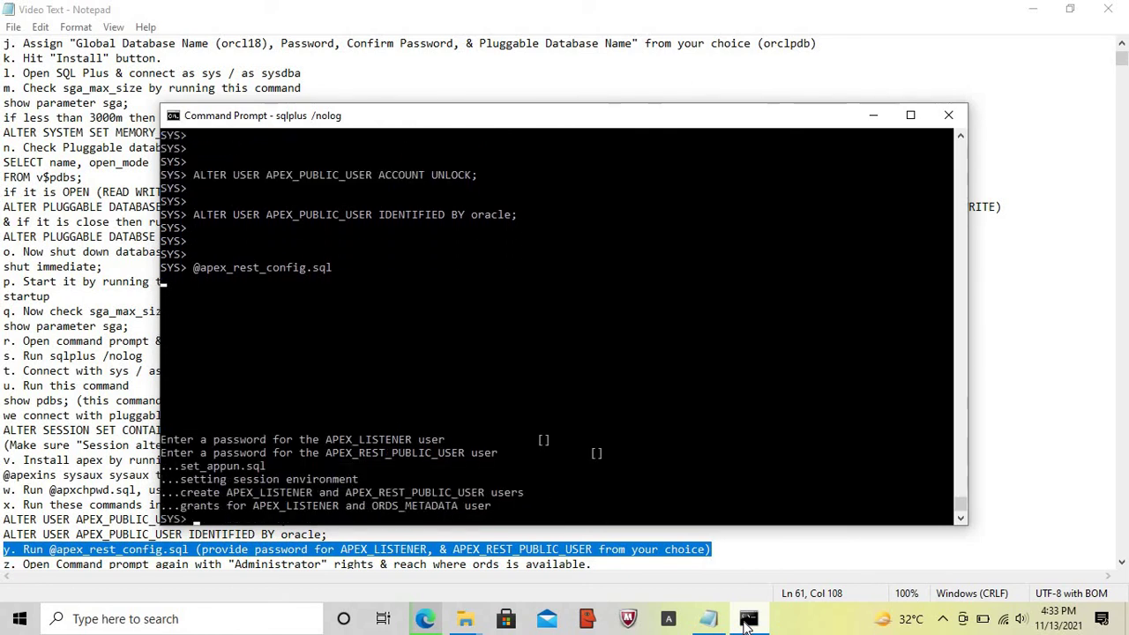
- Exit SQL*Plus and close the Command Prompt window
key("Return")
key("Return")
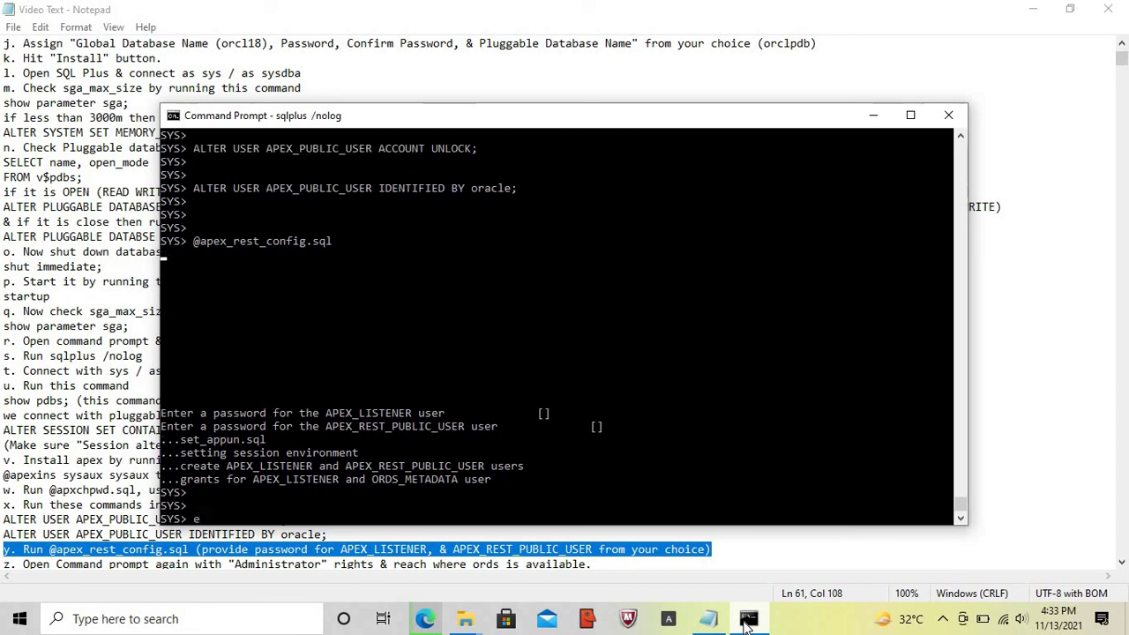
type("exit")
key("Return")
type("exit")
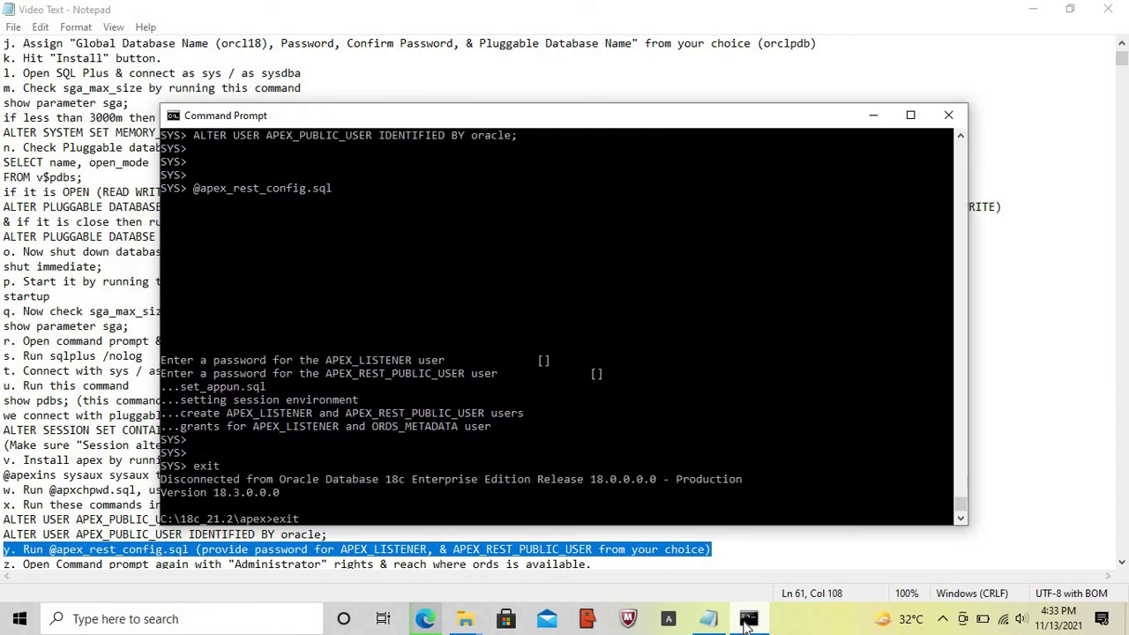
key("Return")
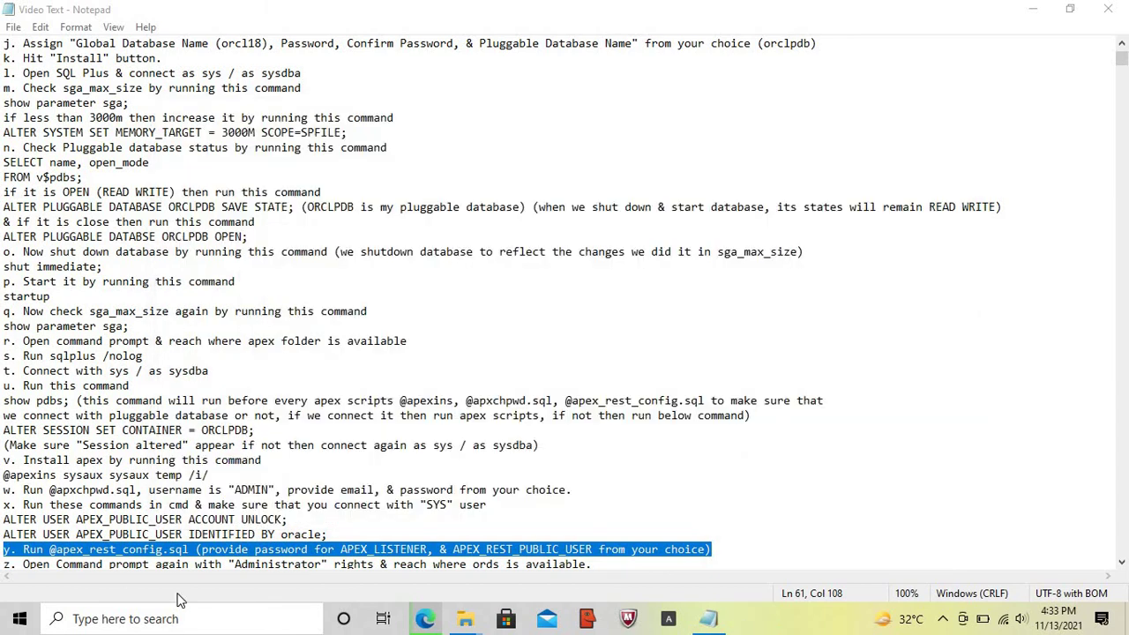
- Highlight step z in the notes and open Command Prompt as administrator
left_click(711, 622)
left_click(711, 623)
key("Home")
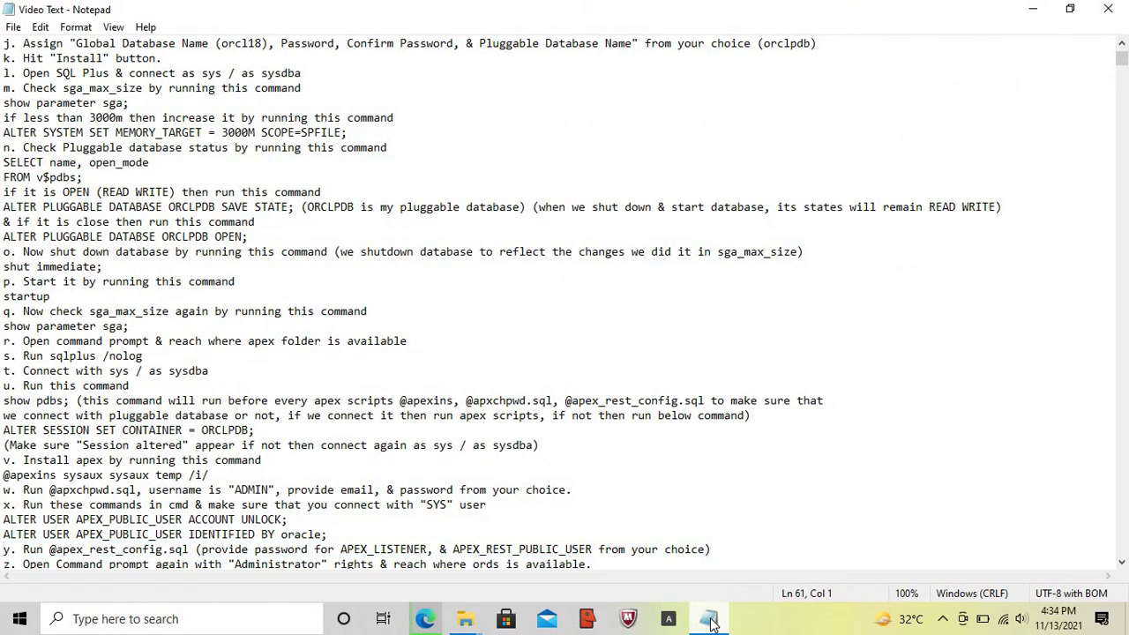
key("Down")
key("shift+End")
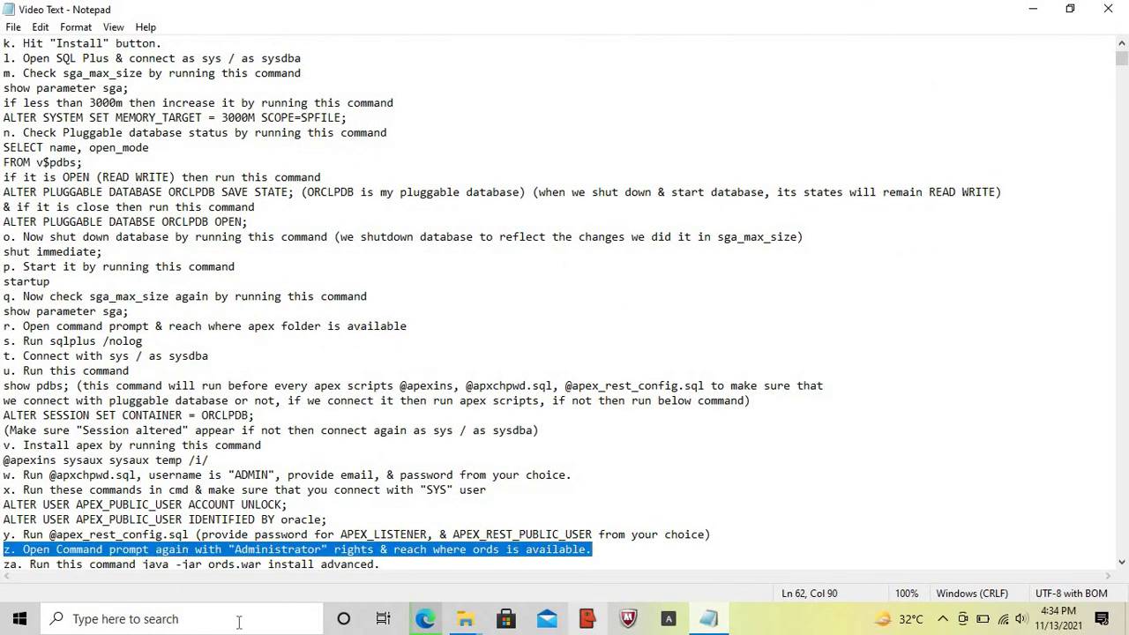
left_click(192, 622)
type("cm")
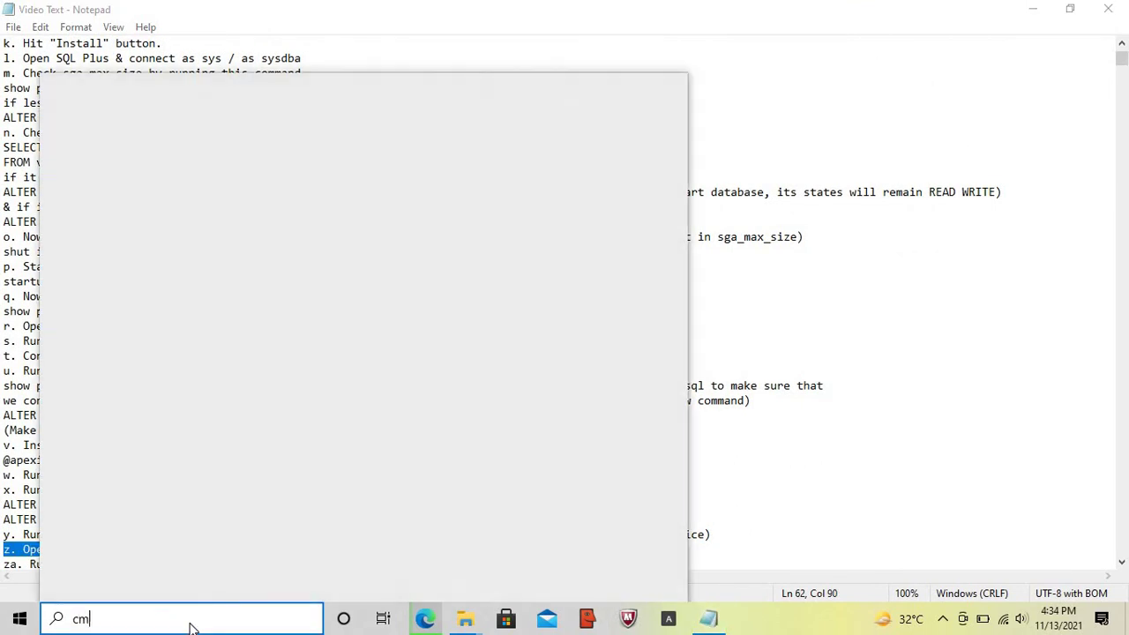
type("d")
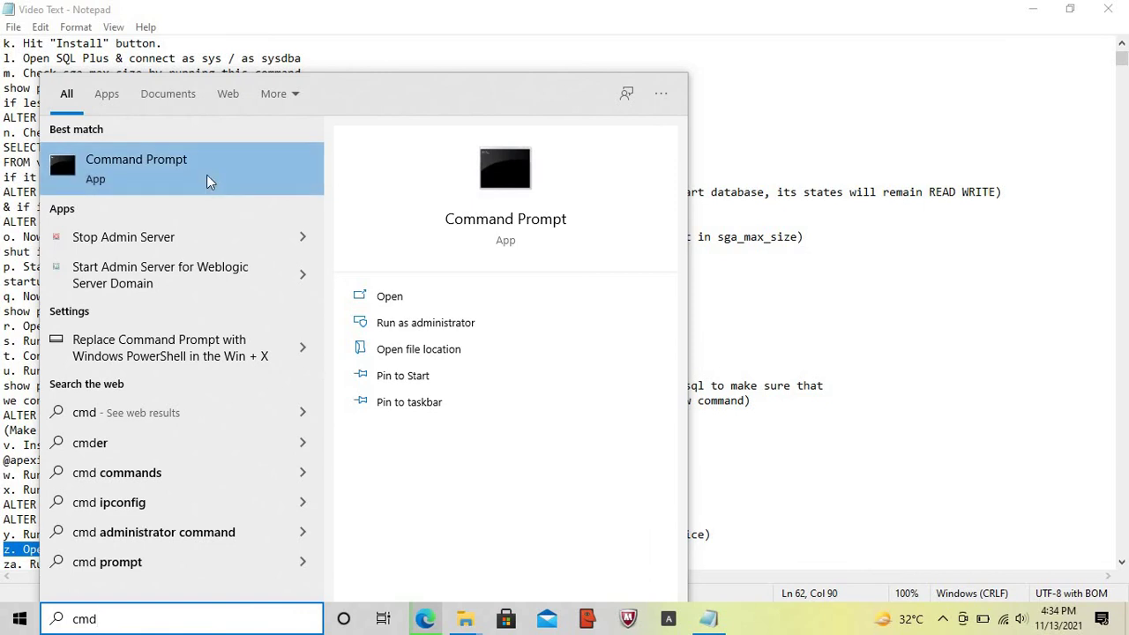
right_click(206, 176)
left_click(245, 191)
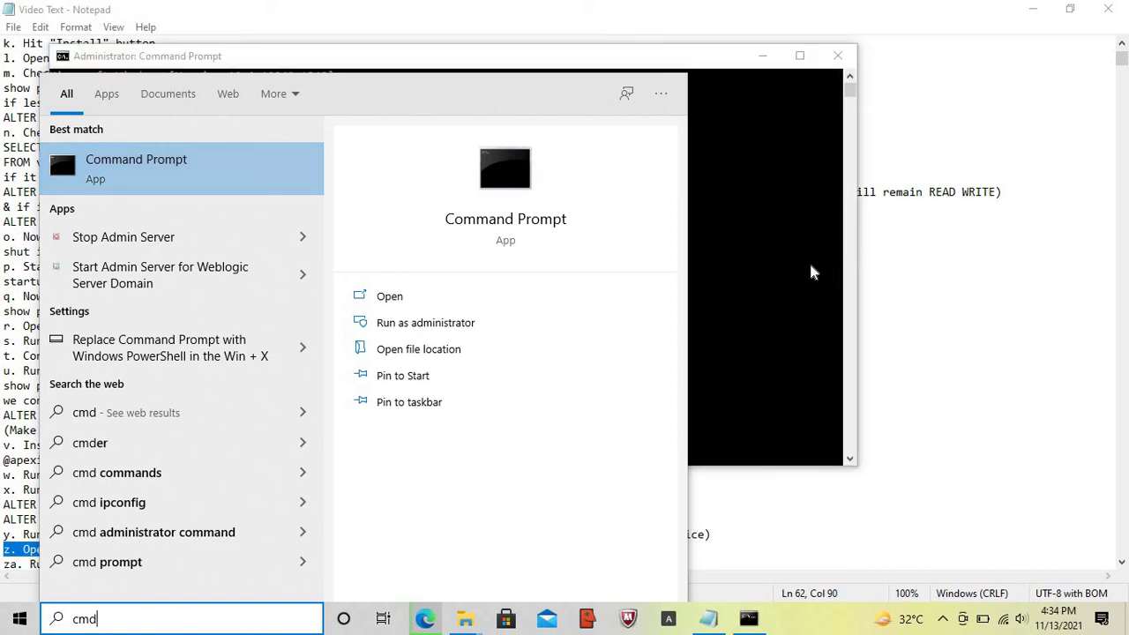
left_click(789, 269)
- Change directory to C:\18c_21.2\ords
type("cdz")
key("Return")
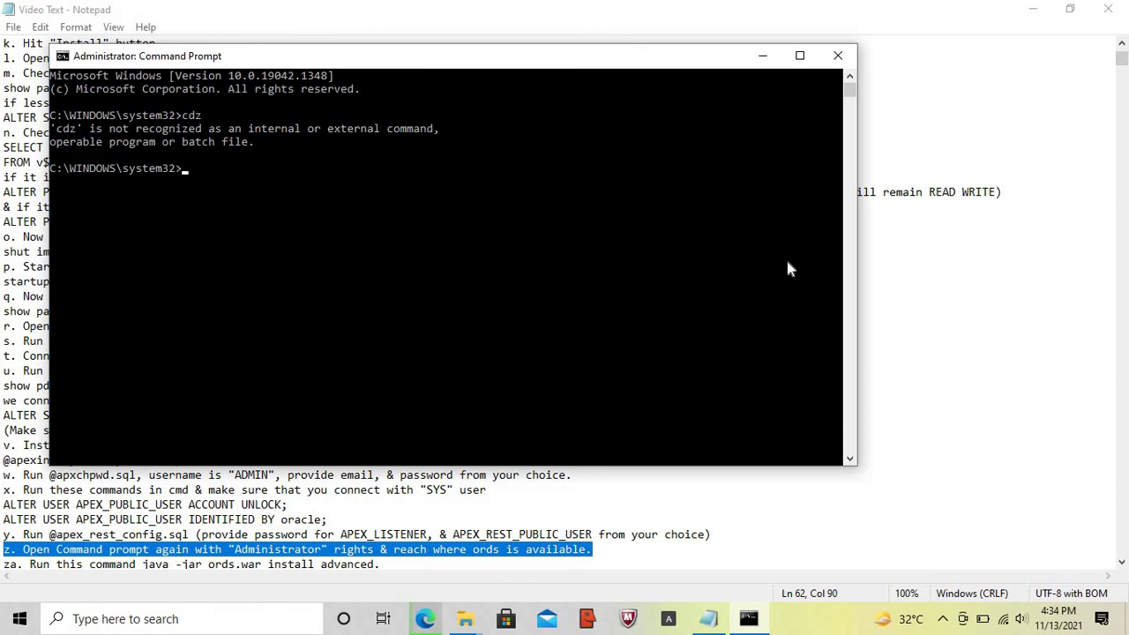
type("cd\\")
key("Return")
type("cd 18c_21.2")
key("Return")
type("f")
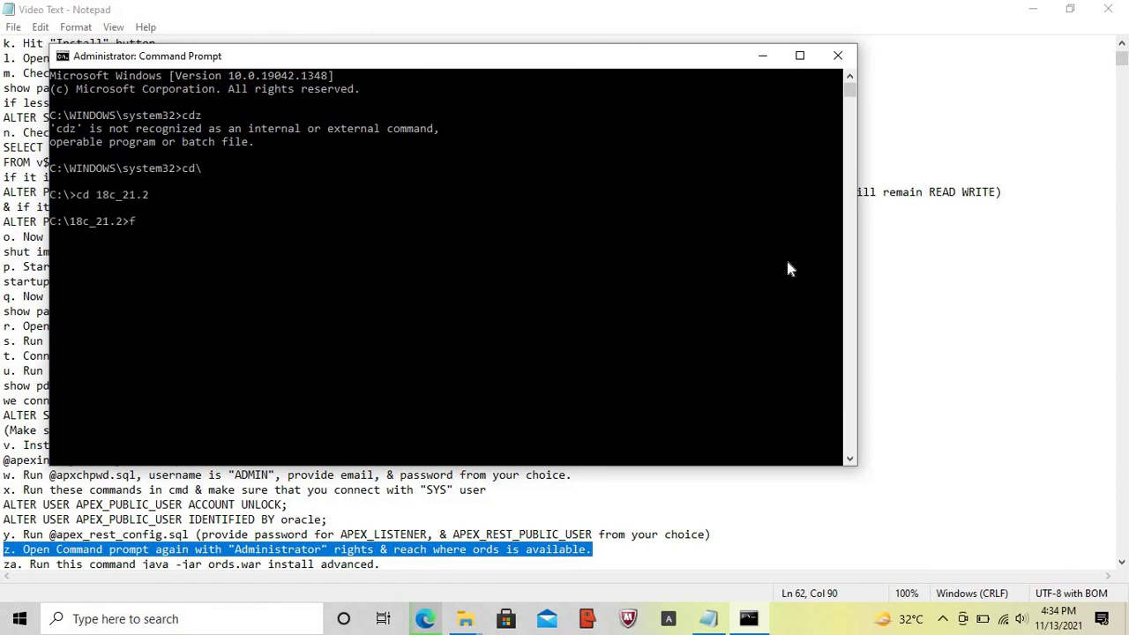
key("BackSpace")
type("cd ords")
key("Return")
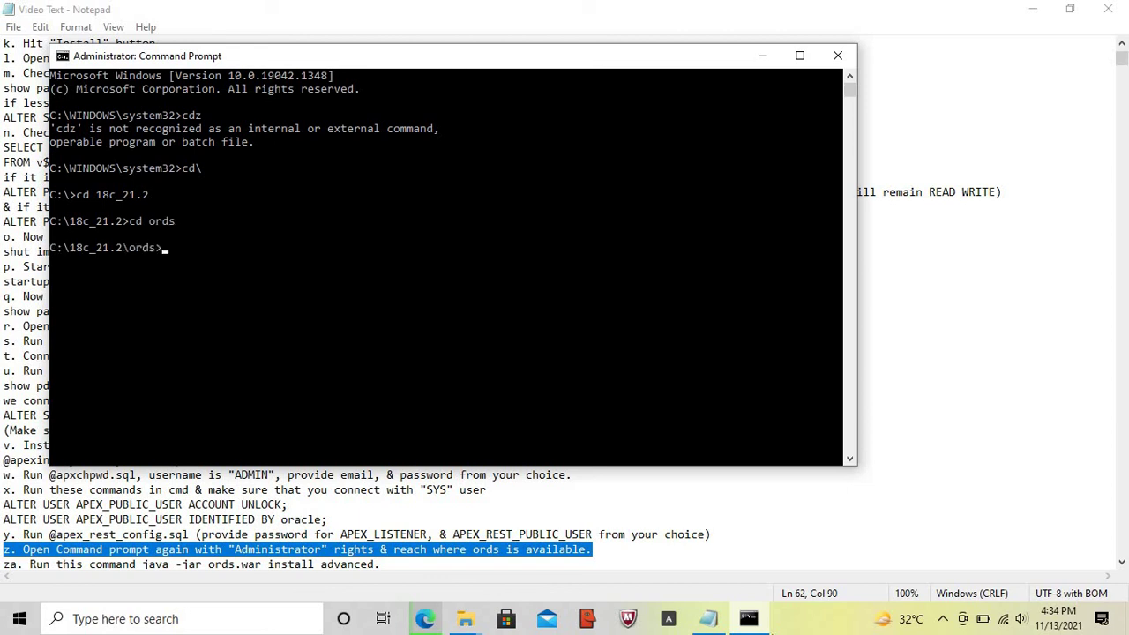
- Return to the notes and highlight the za. ORDS install step
left_click(708, 618)
key("Left")
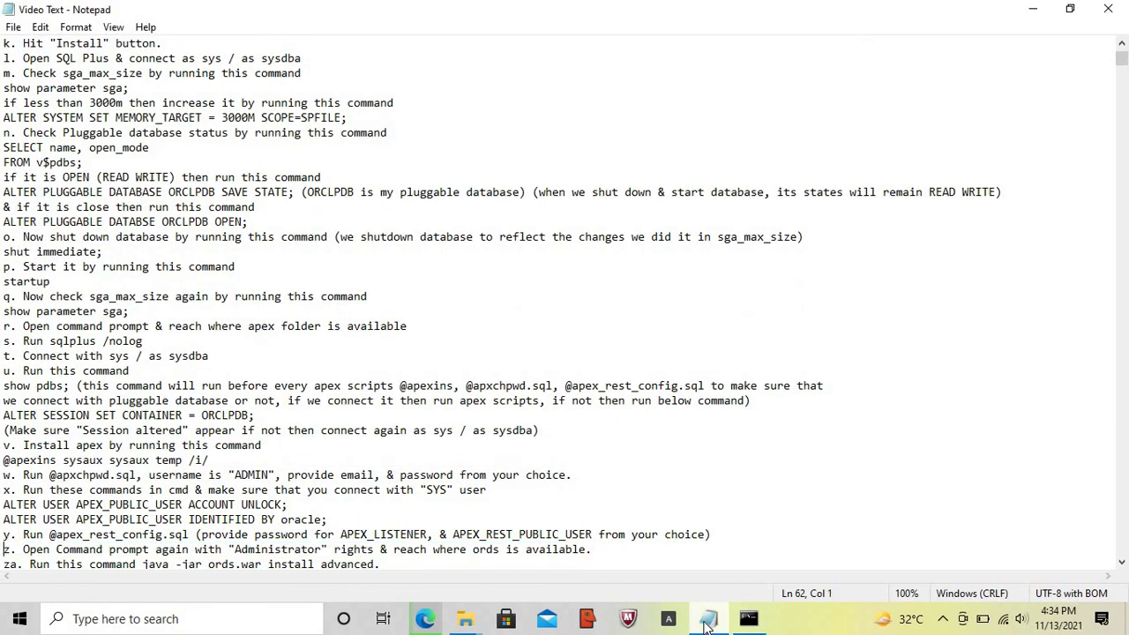
key("Down")
key("shift+End")
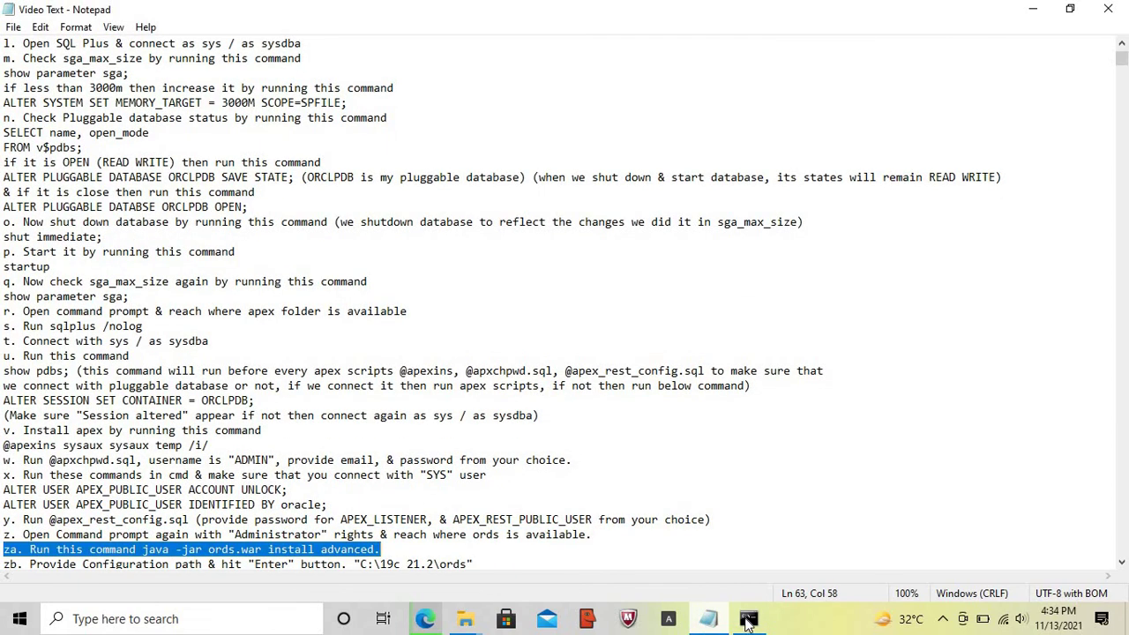
- Start the ORDS installer with java -jar ords.war install advanced
left_click(749, 620)
type("java -jar rds")
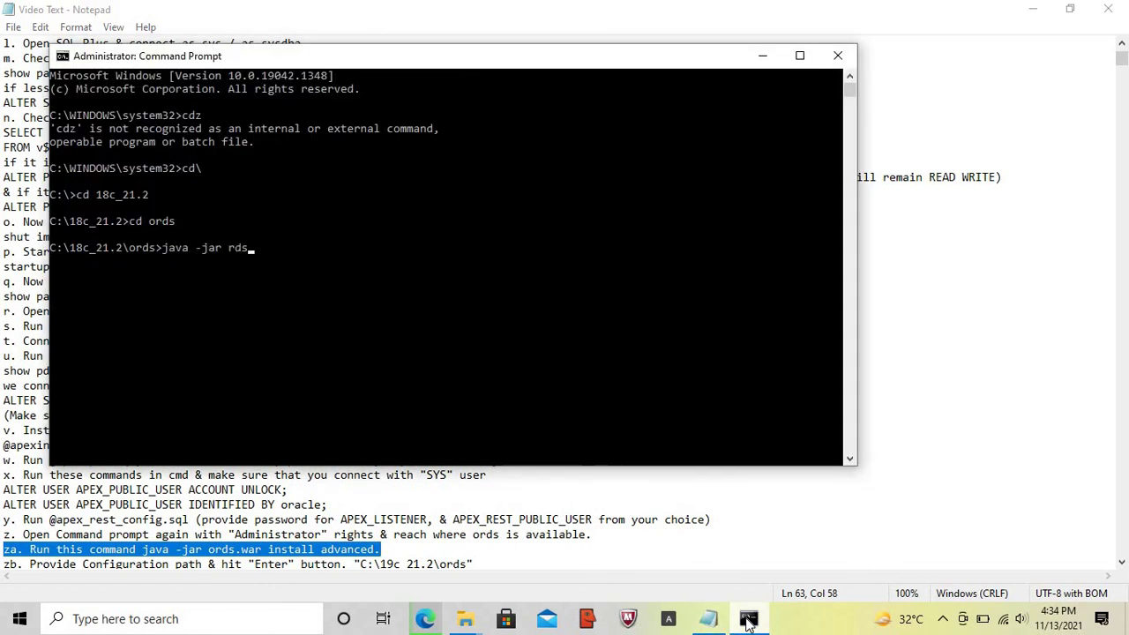
key("Left")
key("Left")
key("Left")
type("ords.war install advanced")
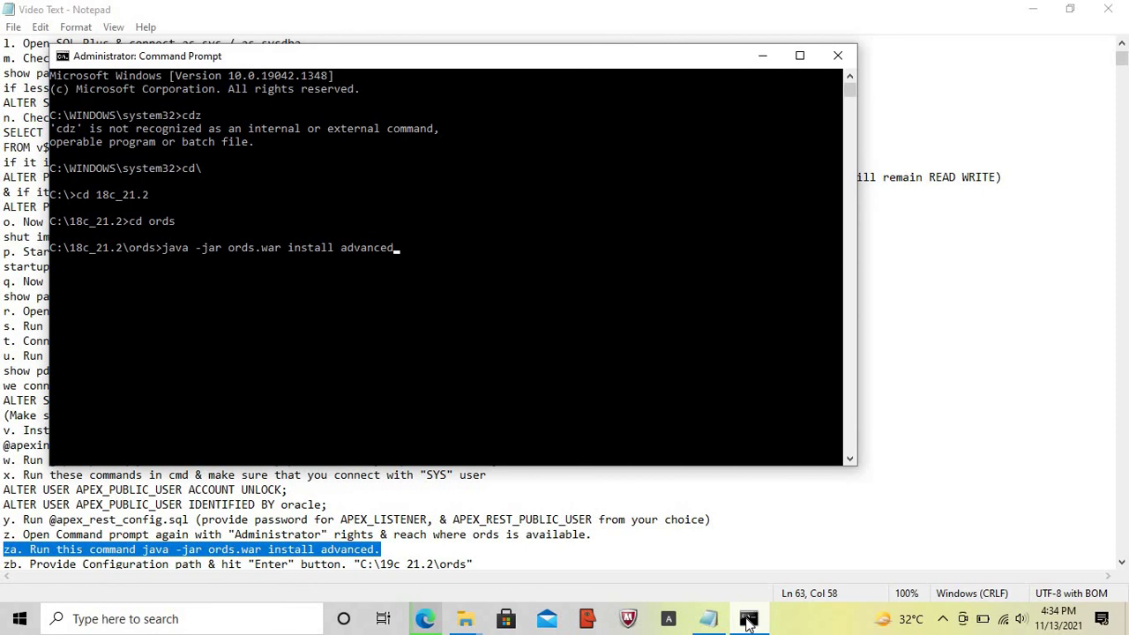
key("Return")
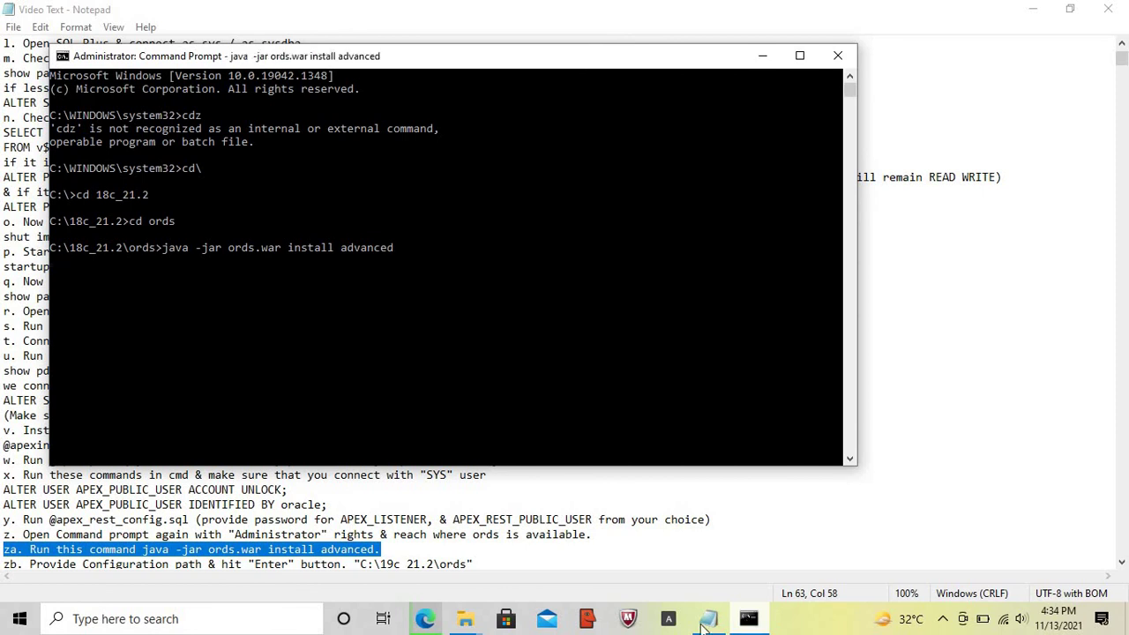
- Return to the notes and highlight the configuration-path step
left_click(706, 622)
key("Home")
key("Down")
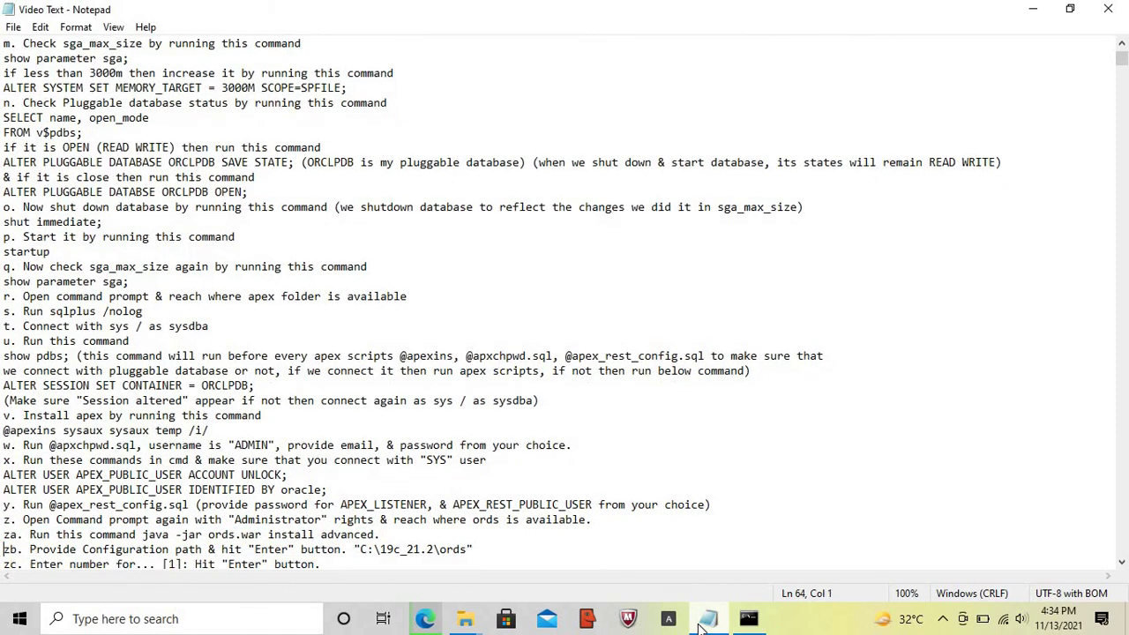
key("shift+End")
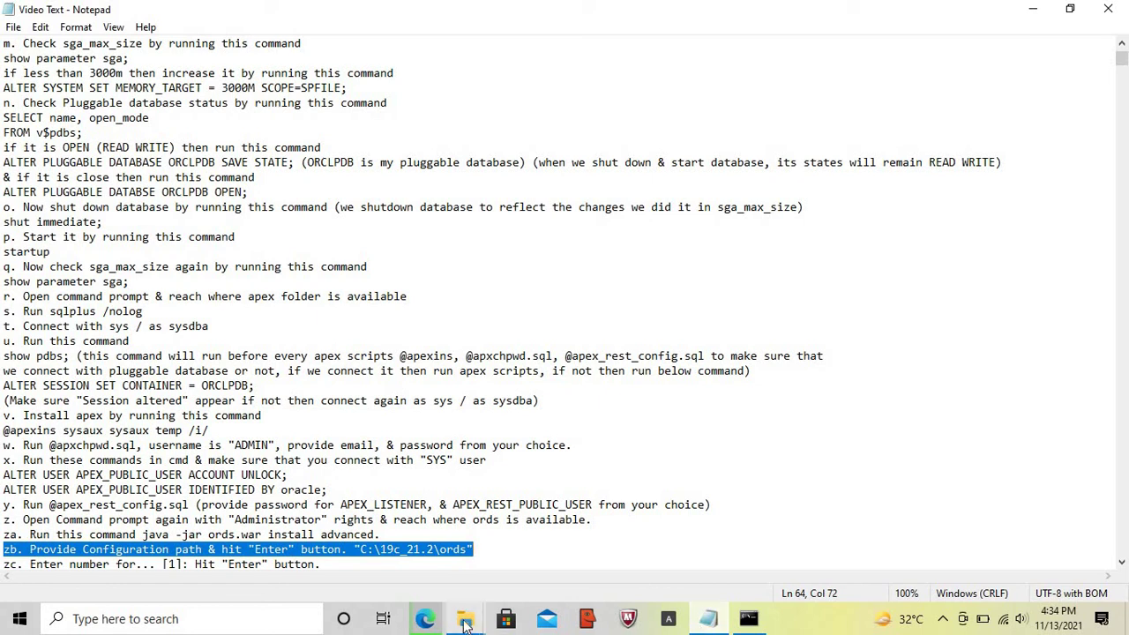
- Open C:\18c_21.2\ords in File Explorer and copy its path from the address bar
left_click(467, 623)
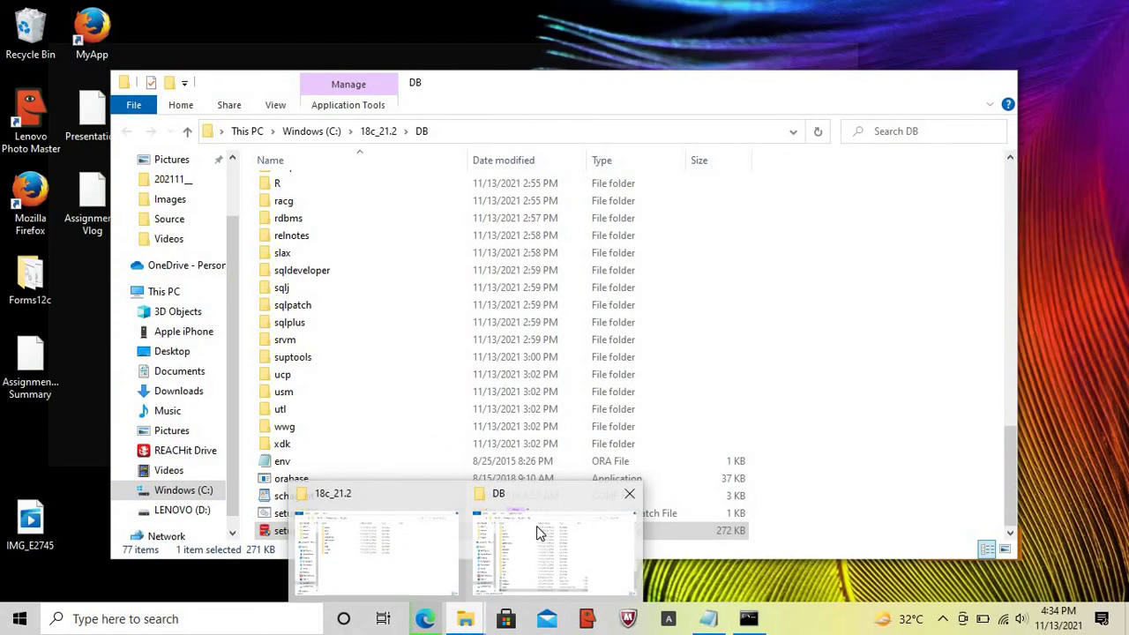
left_click(536, 526)
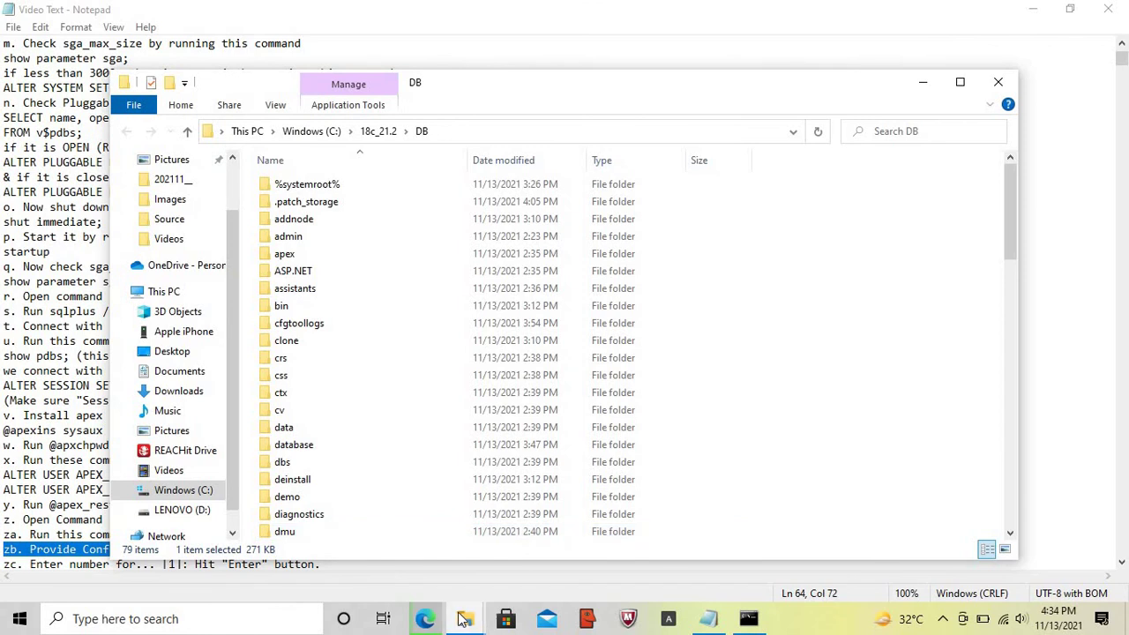
mouse_move(460, 620)
left_click(370, 570)
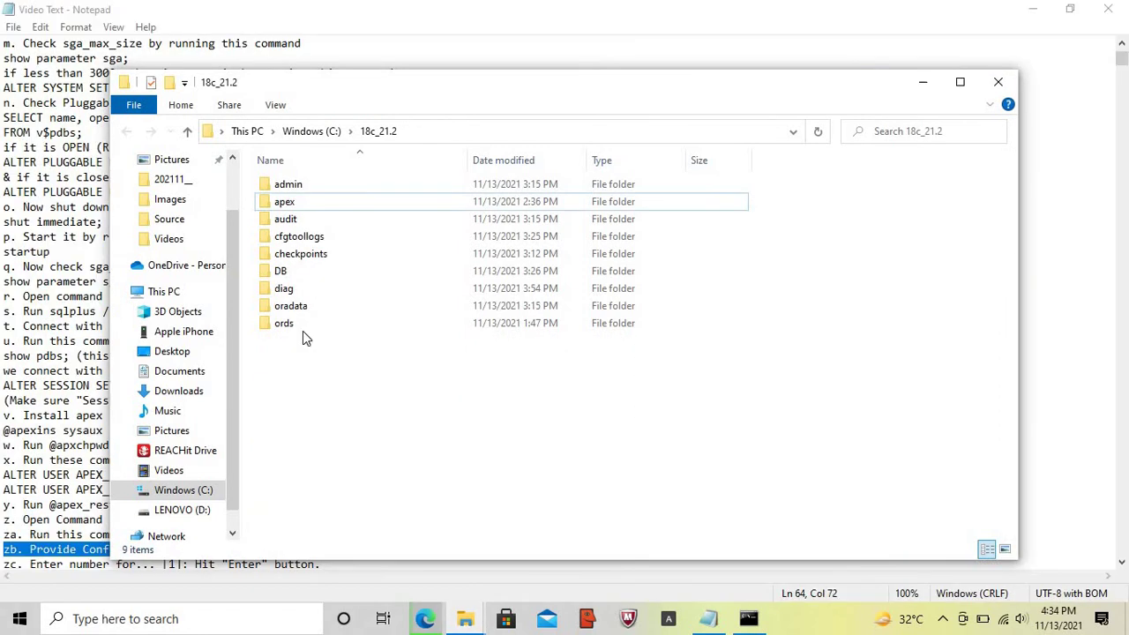
double_click(287, 323)
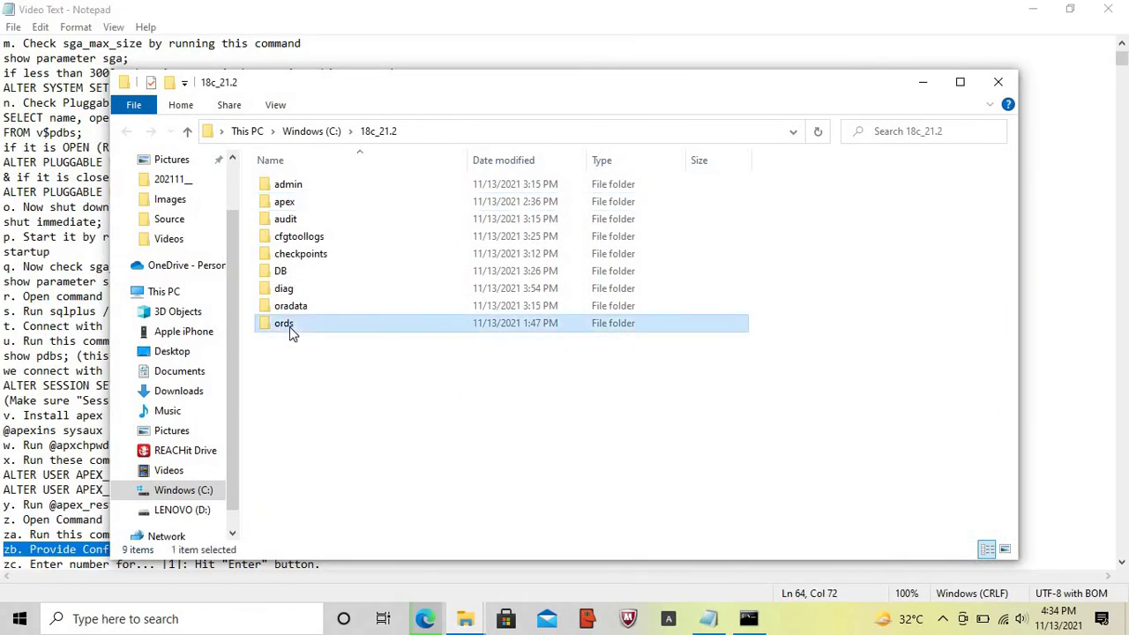
left_click(510, 130)
key("ctrl+c")
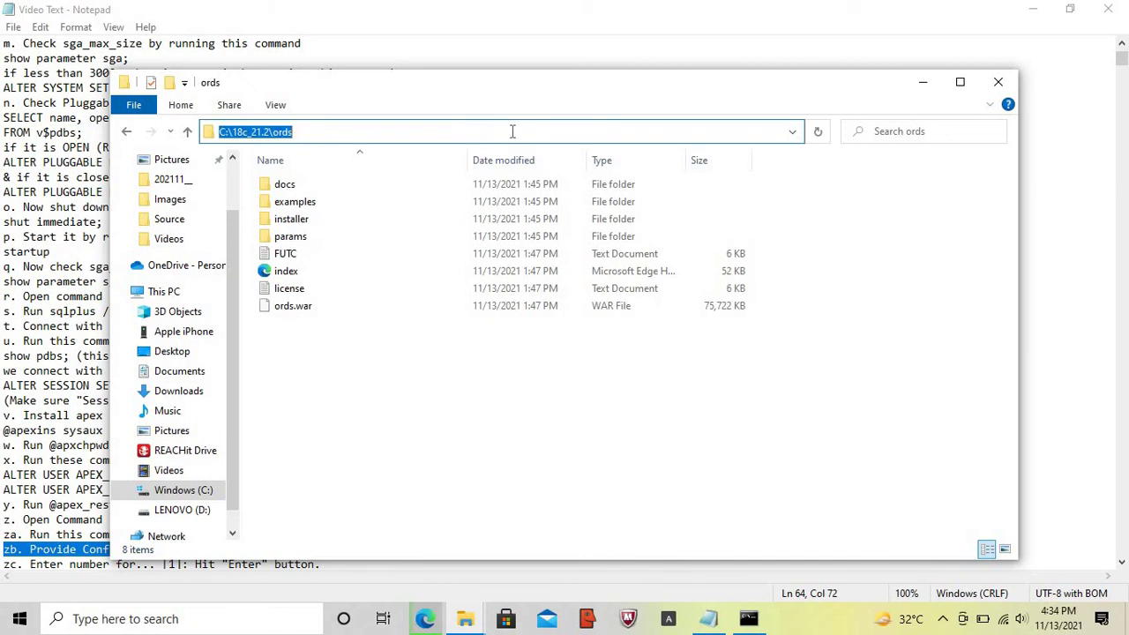
- Replace the old 19c path in notes step zb with C:\18c_21.2\ords
left_click(708, 618)
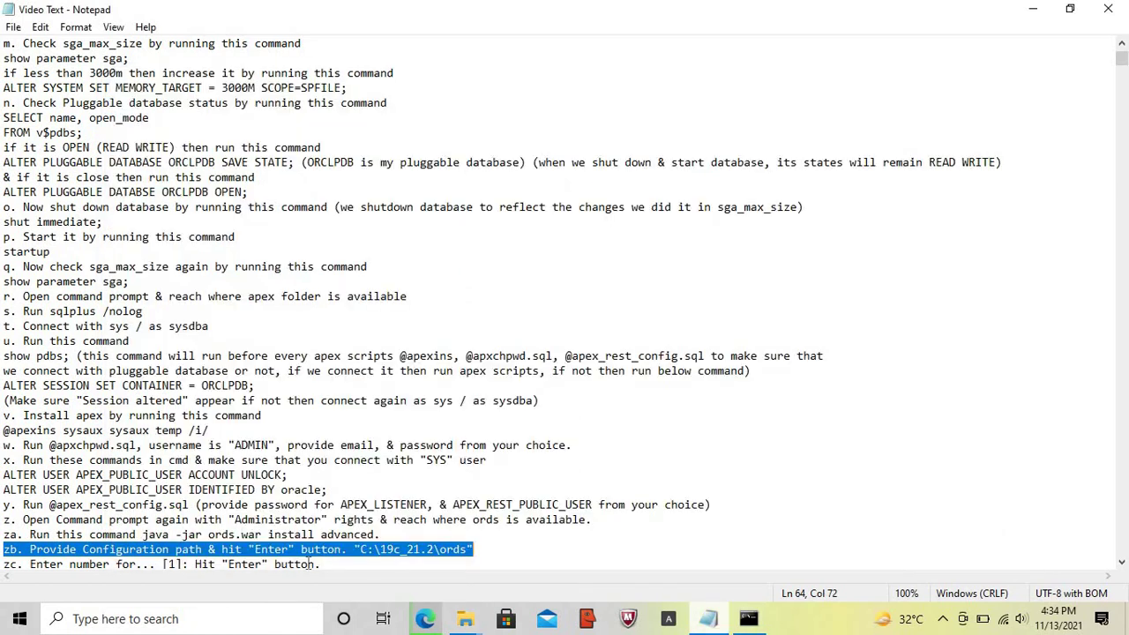
left_click(359, 548)
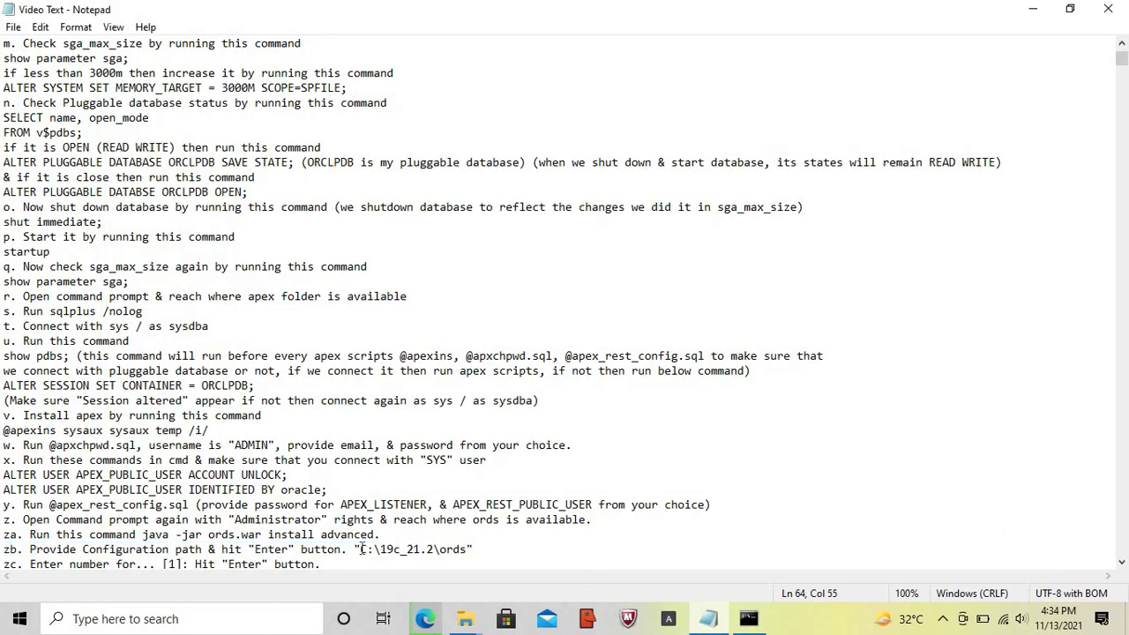
key("shift+End")
key("ctrl+v")
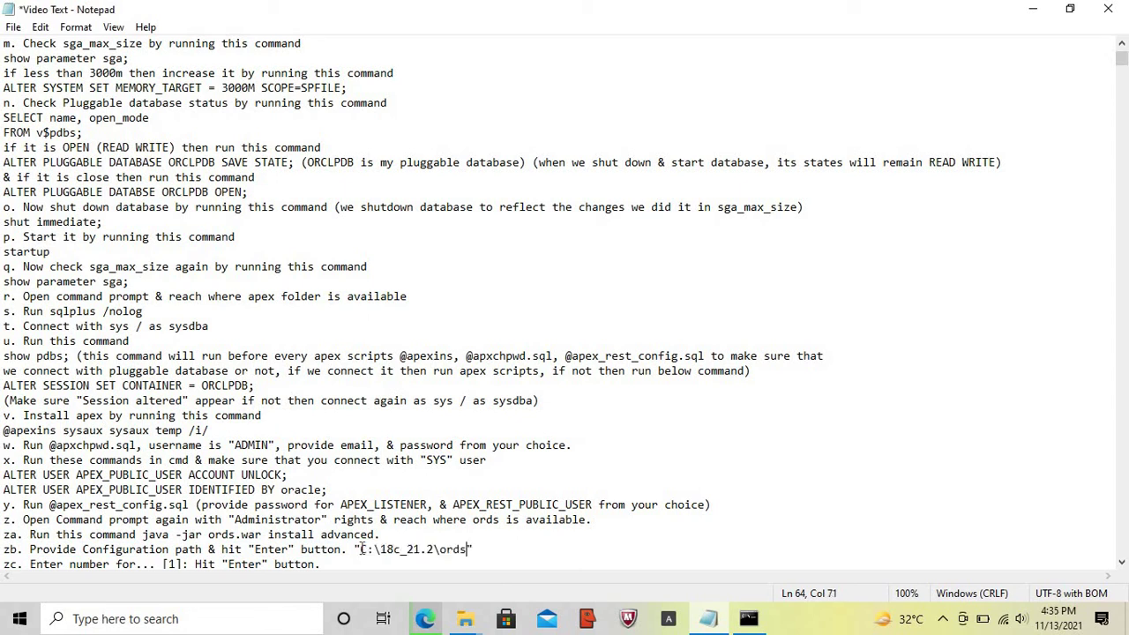
left_click(748, 618)
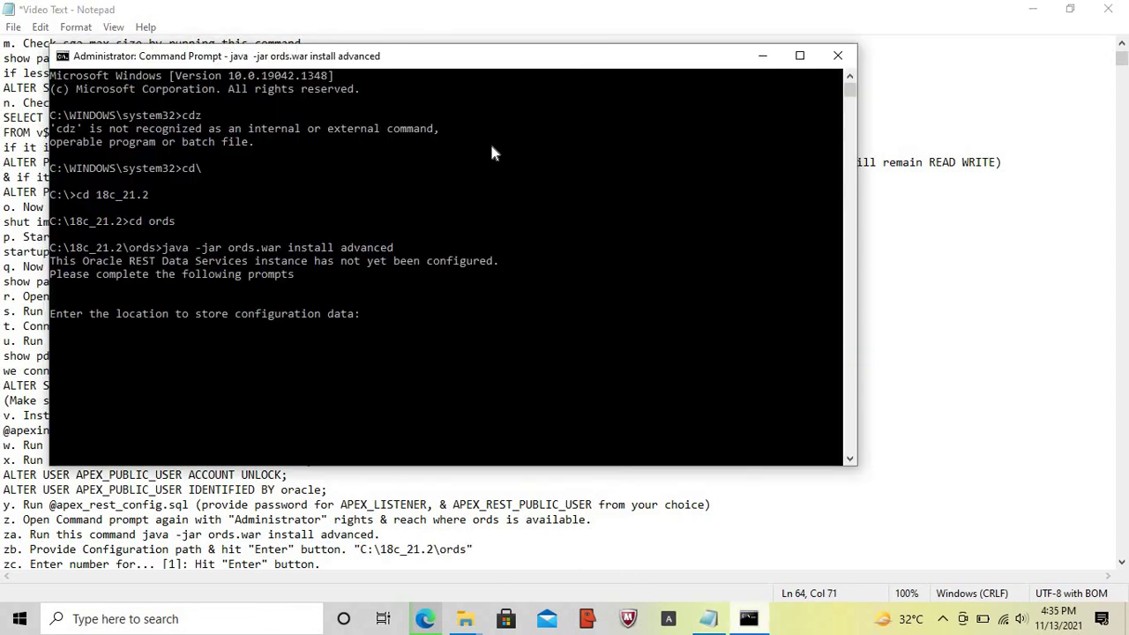
- Paste C:\18c_21.2\ords as the configuration location and accept the Basic connection type
right_click(486, 52)
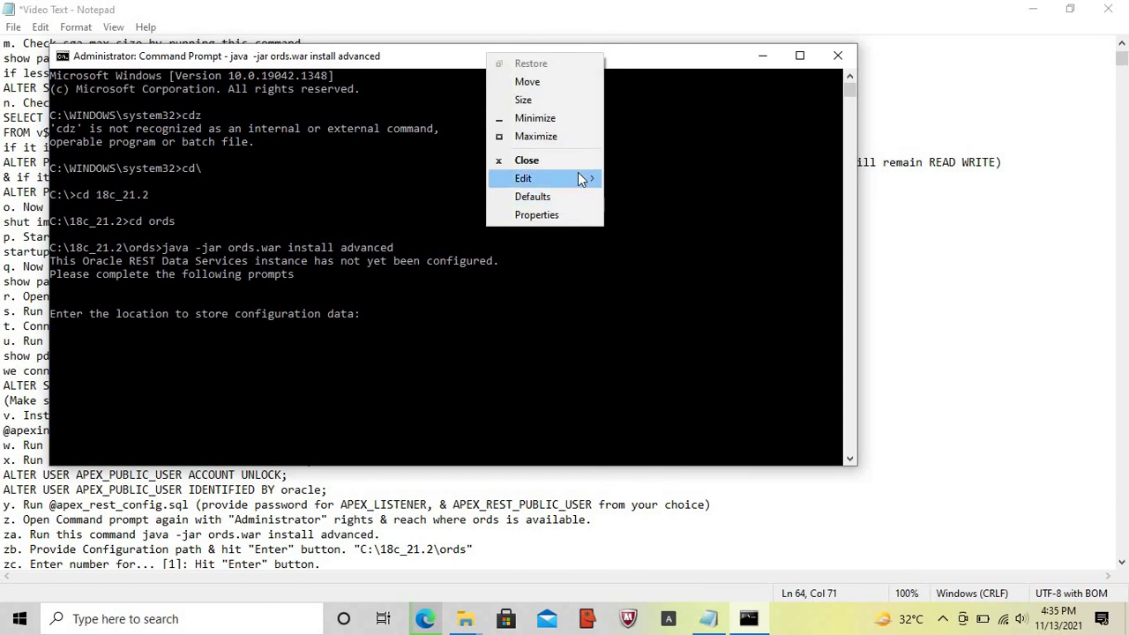
mouse_move(582, 179)
left_click(634, 214)
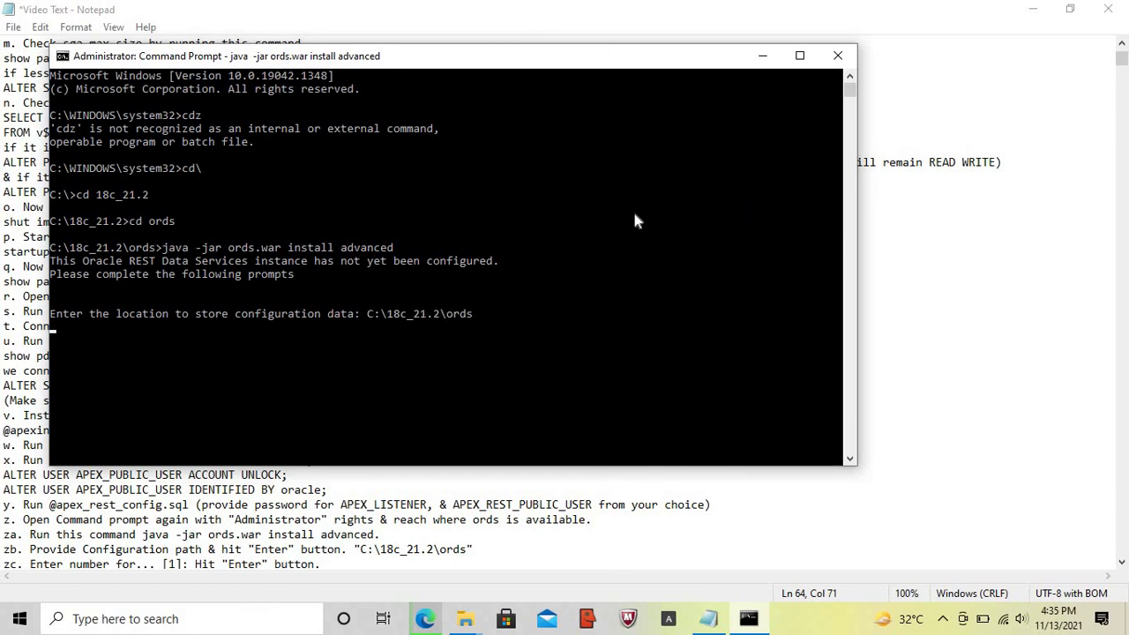
left_click(708, 619)
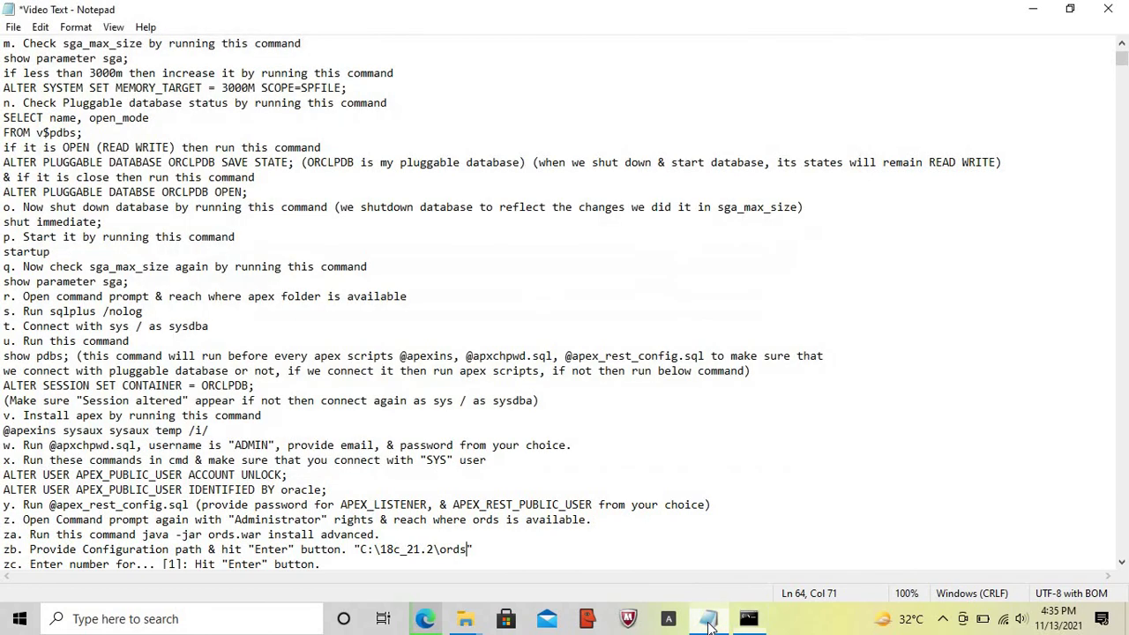
key("Home")
key("Down")
key("shift+End")
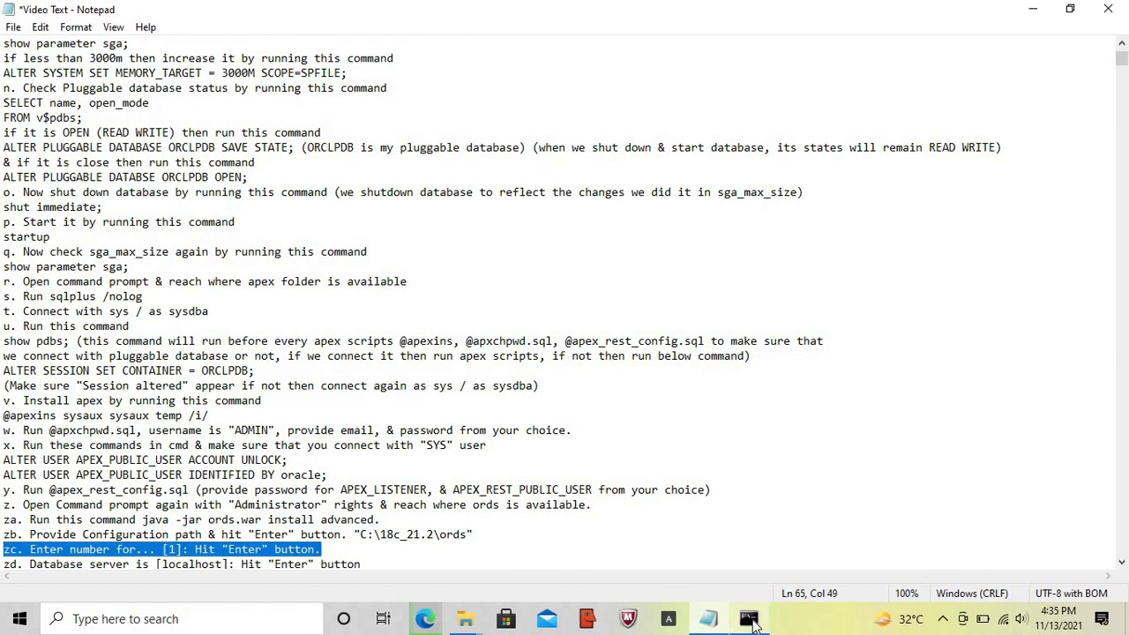
left_click(750, 620)
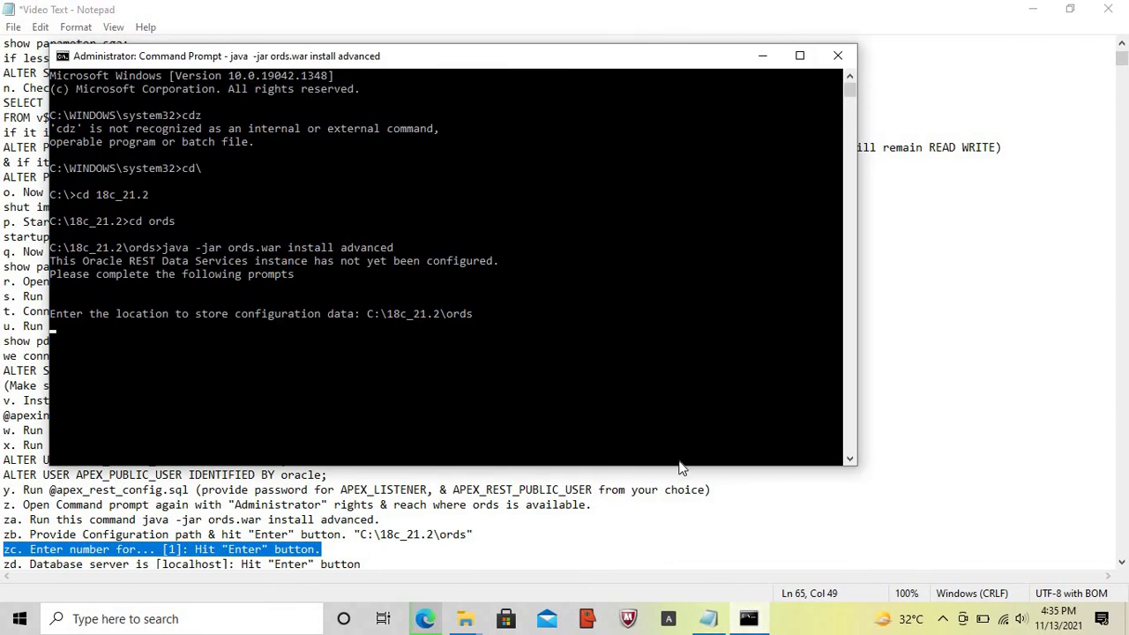
key("Return")
- Accept localhost as the database server name
left_click(748, 620)
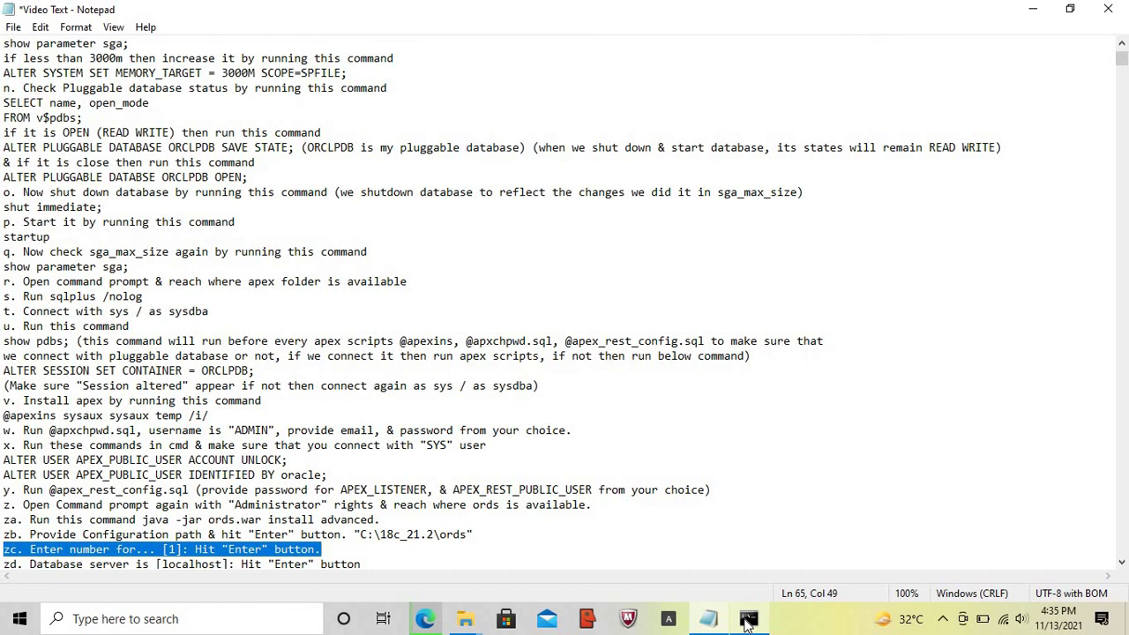
key("Home")
key("Down")
key("shift+End")
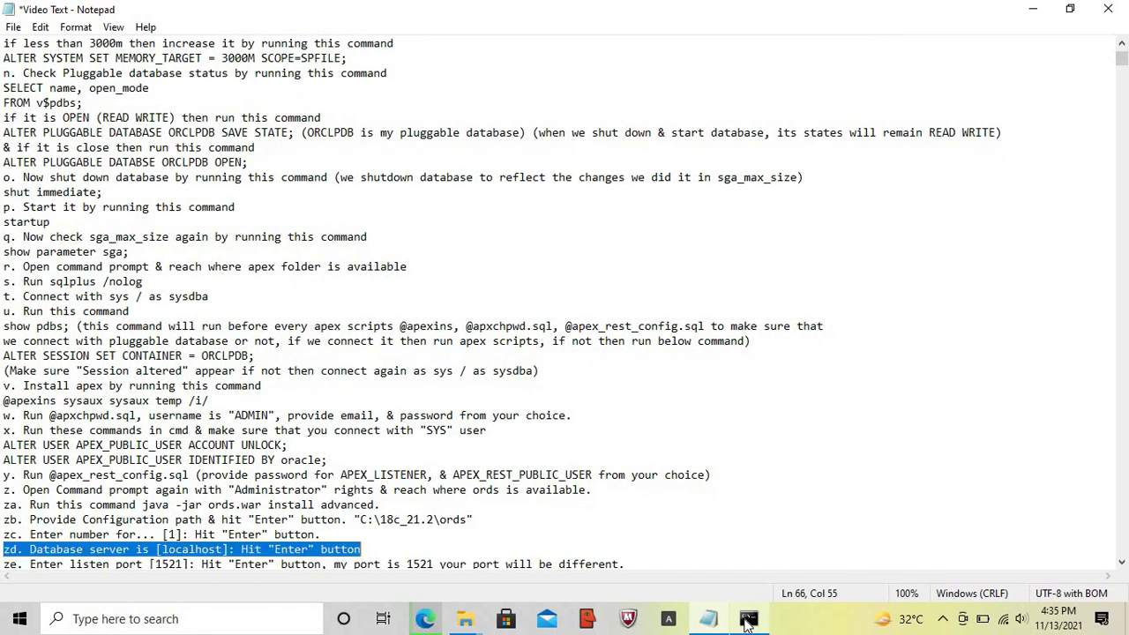
left_click(748, 621)
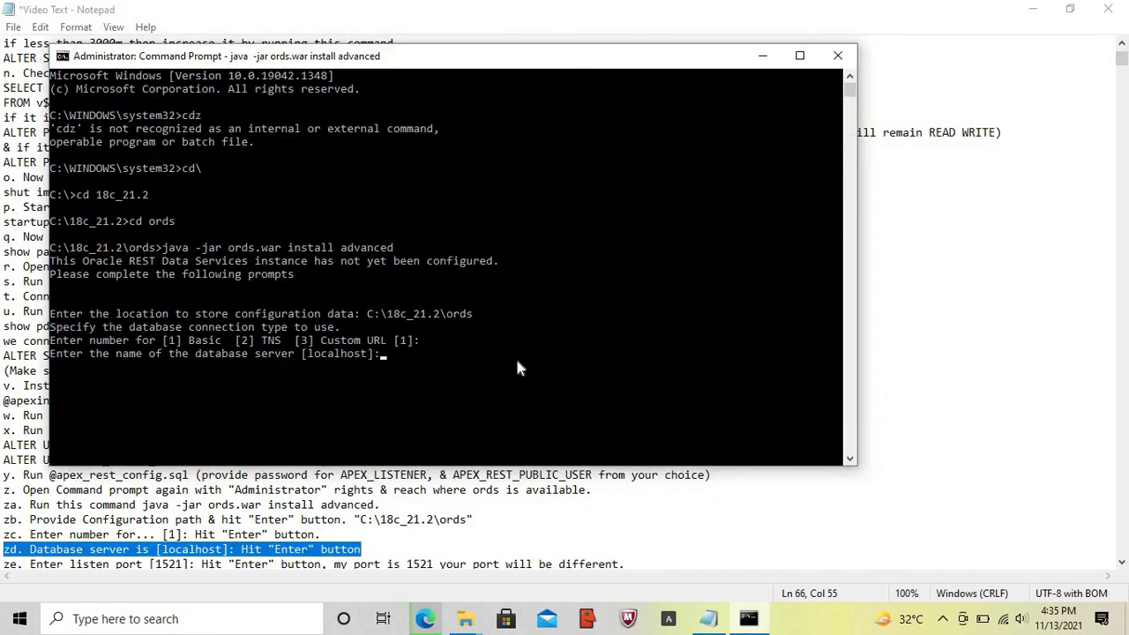
key("Return")
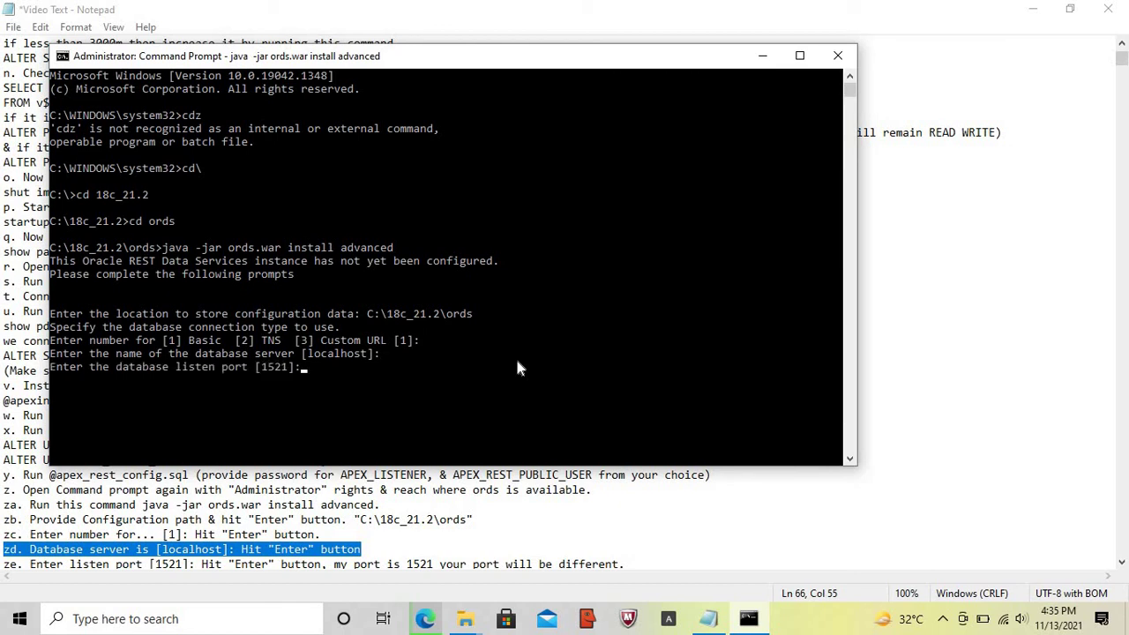
- Accept the default database listen port 1521
left_click(708, 618)
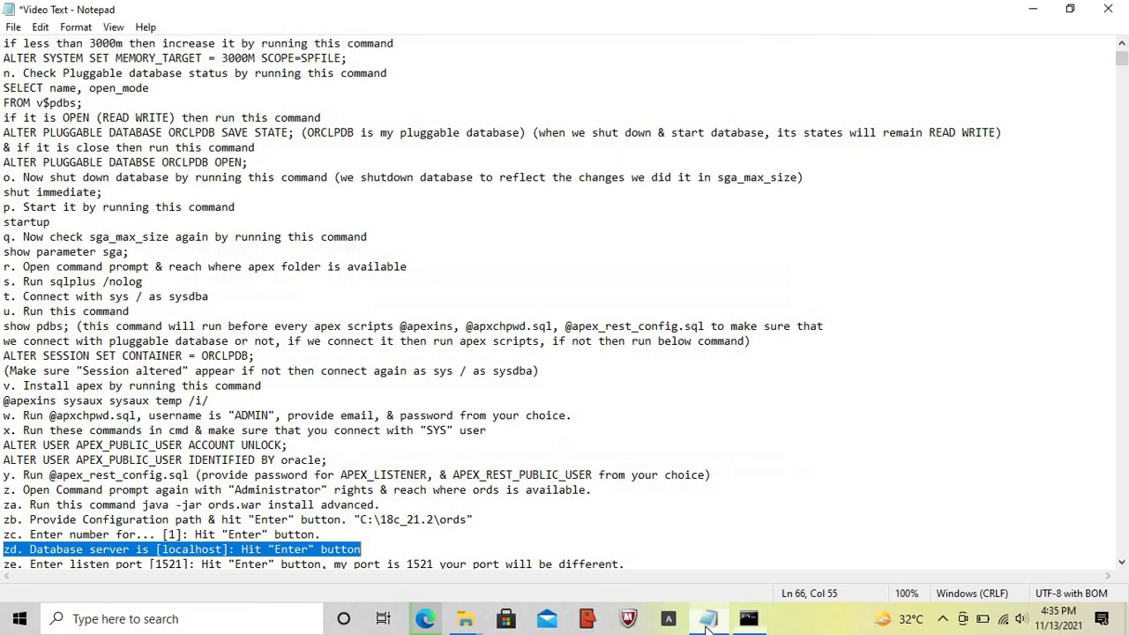
key("Home")
key("Down")
key("shift+End")
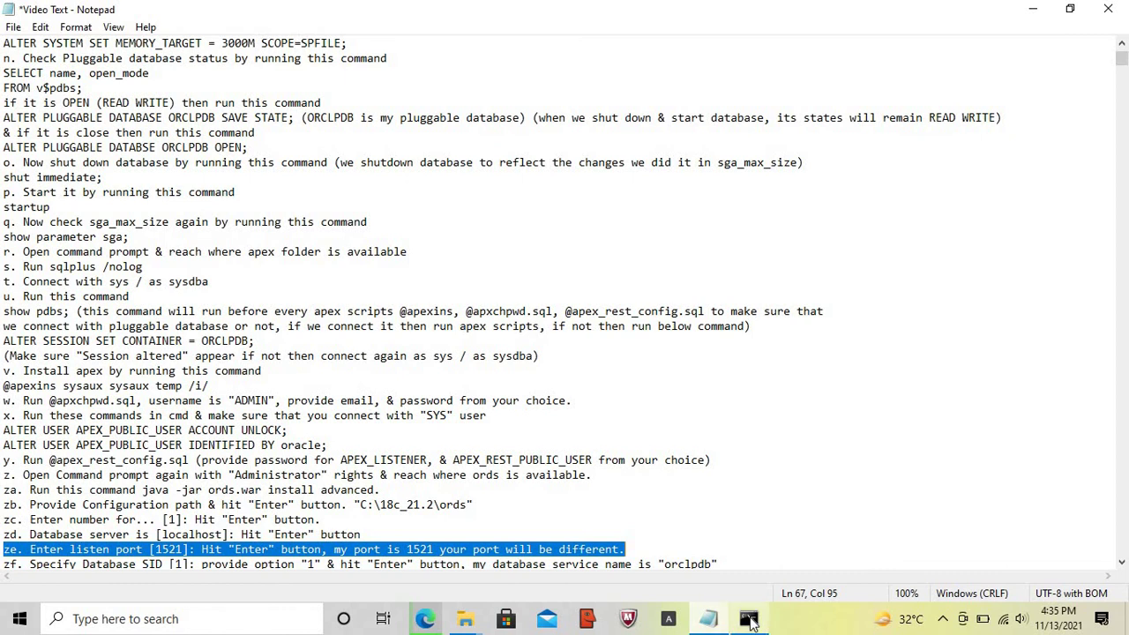
left_click(748, 619)
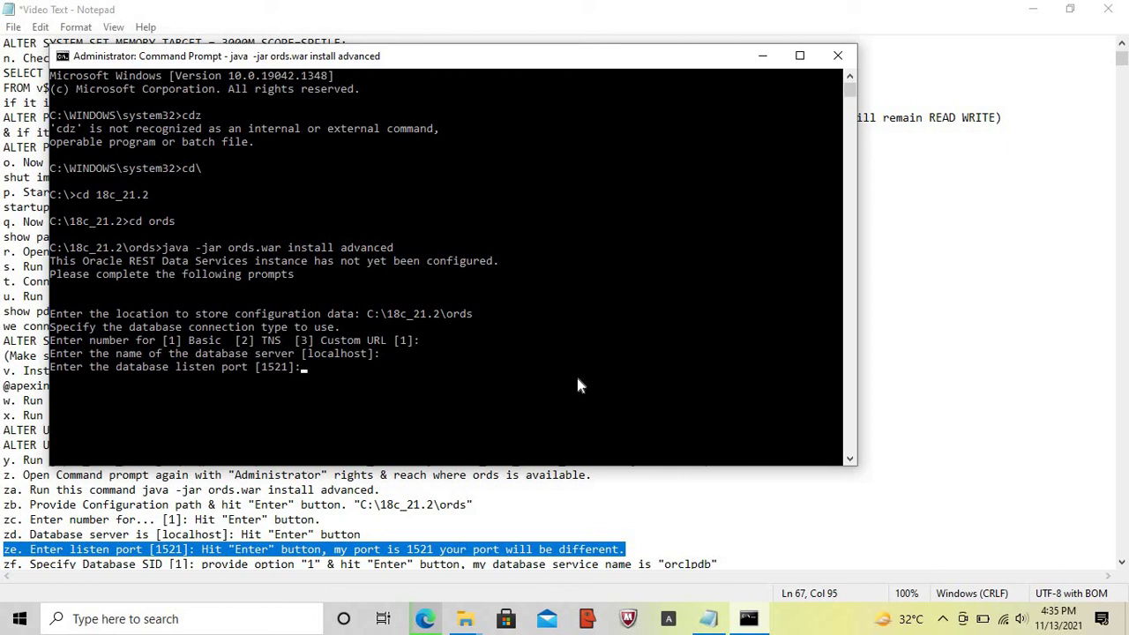
key("Return")
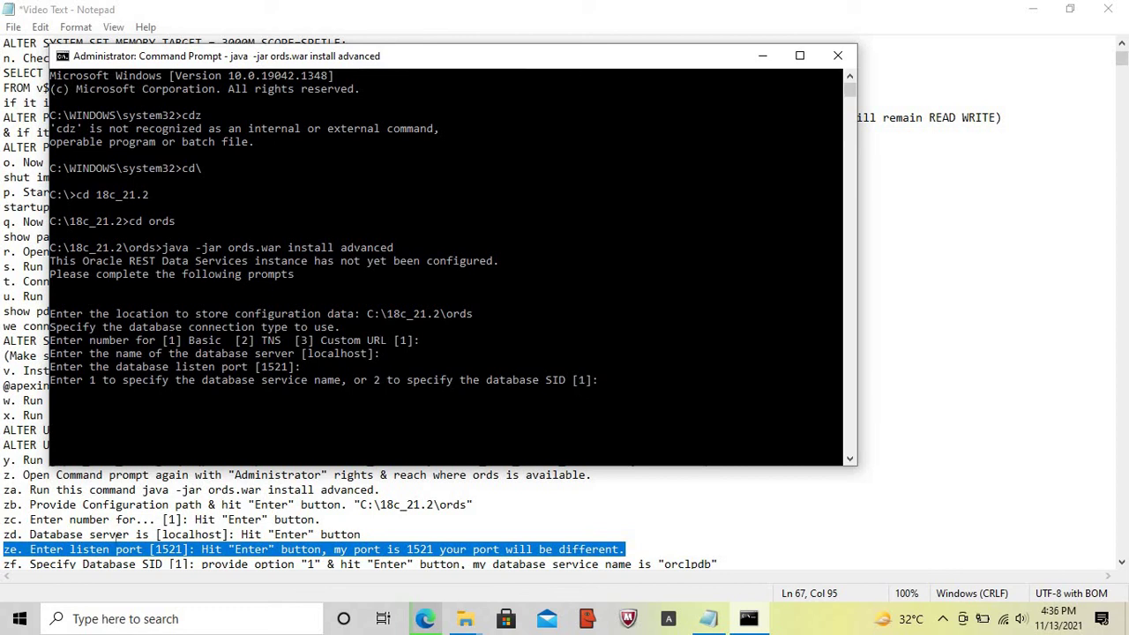
left_click(21, 620)
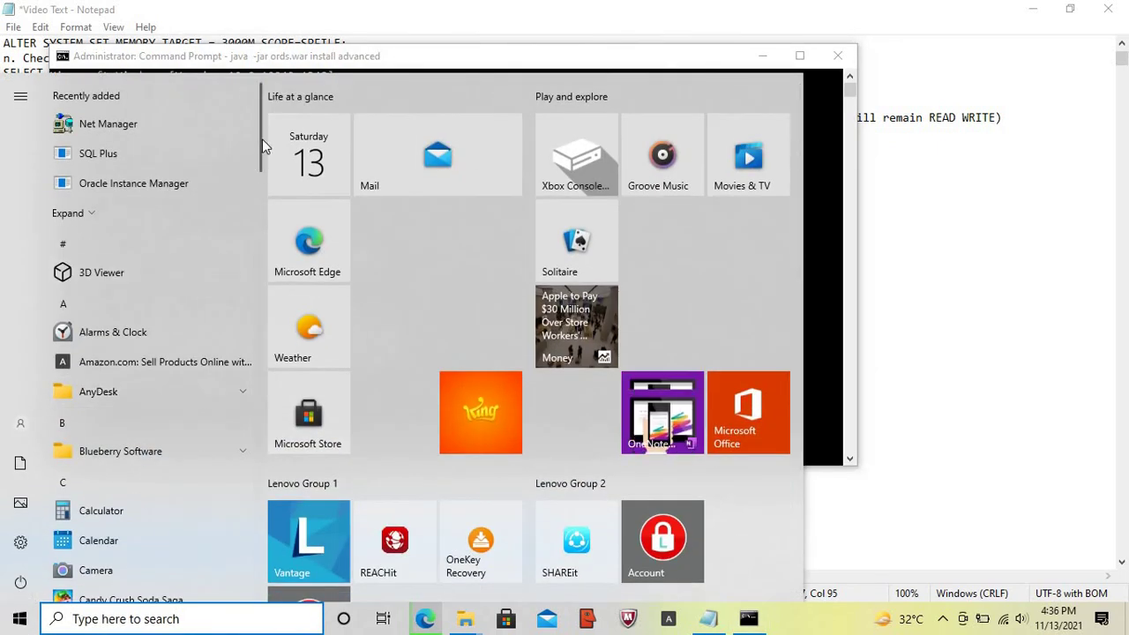
- Launch Oracle Net Manager from the Oracle - OraDB18Home1 Start menu group
left_click_drag(262, 138, 282, 458)
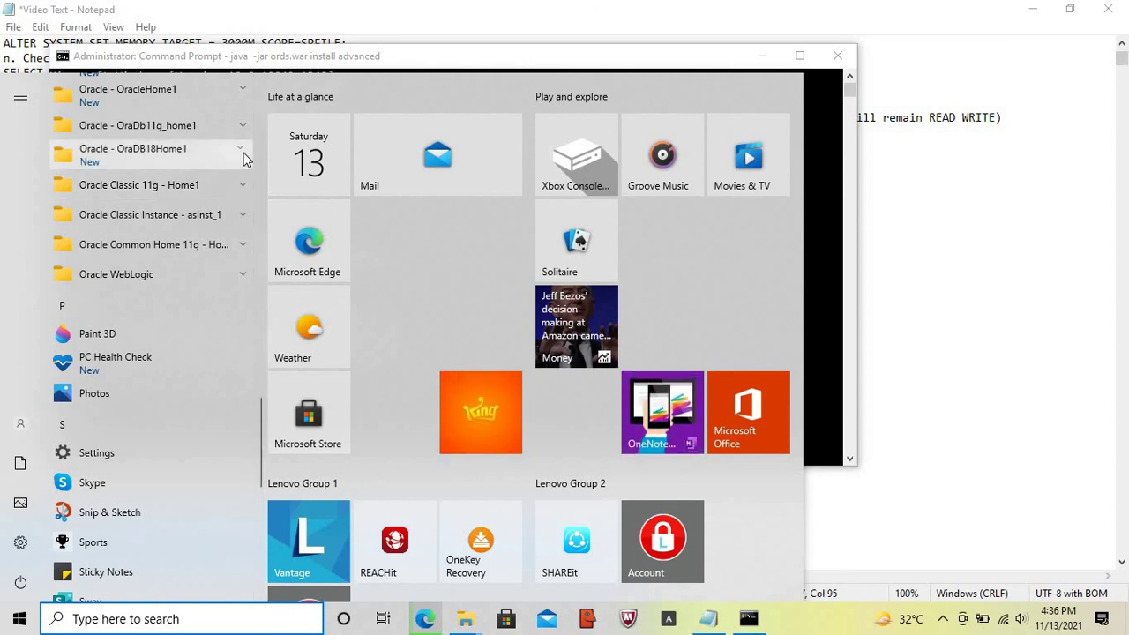
left_click(244, 153)
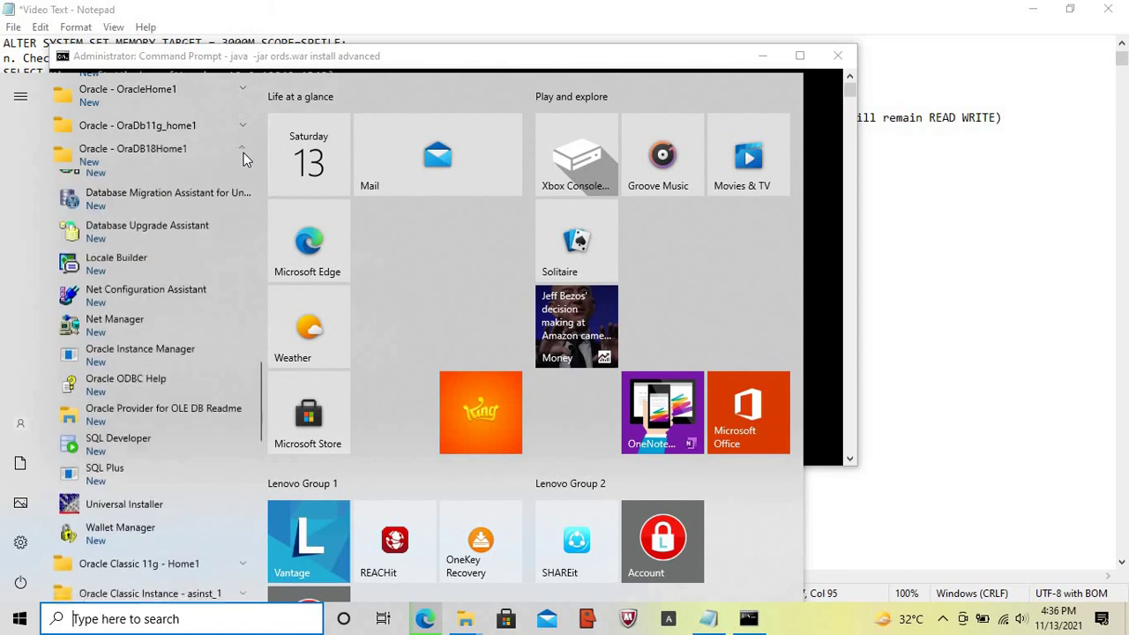
left_click(110, 331)
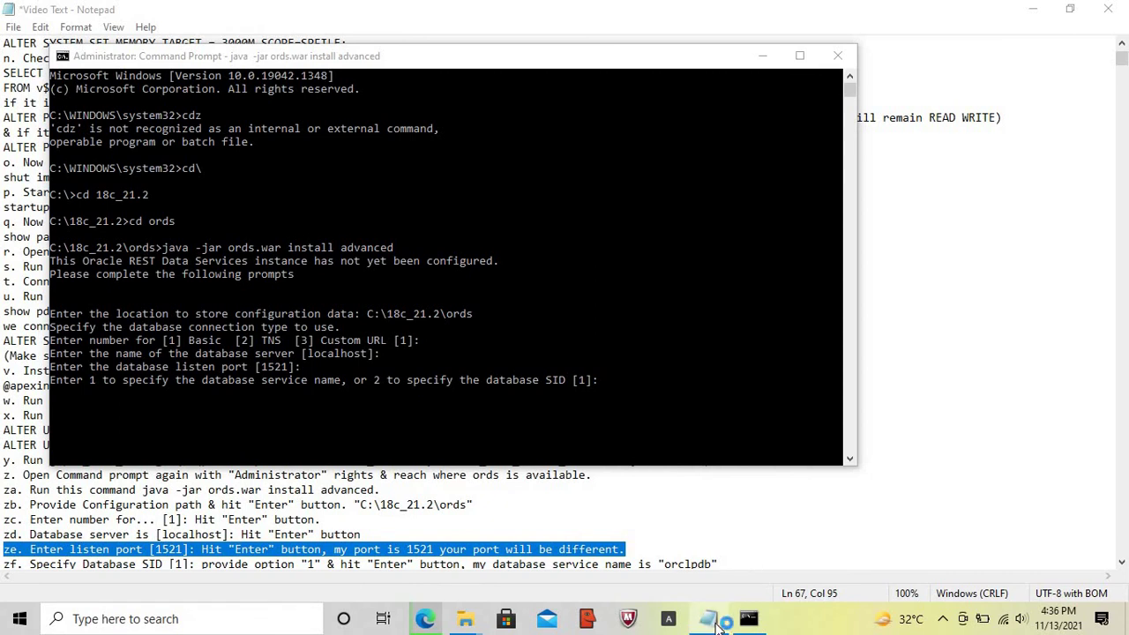
- Highlight setup note step zf, which gives option 1 and service name orclpdb
left_click(716, 620)
key("Home")
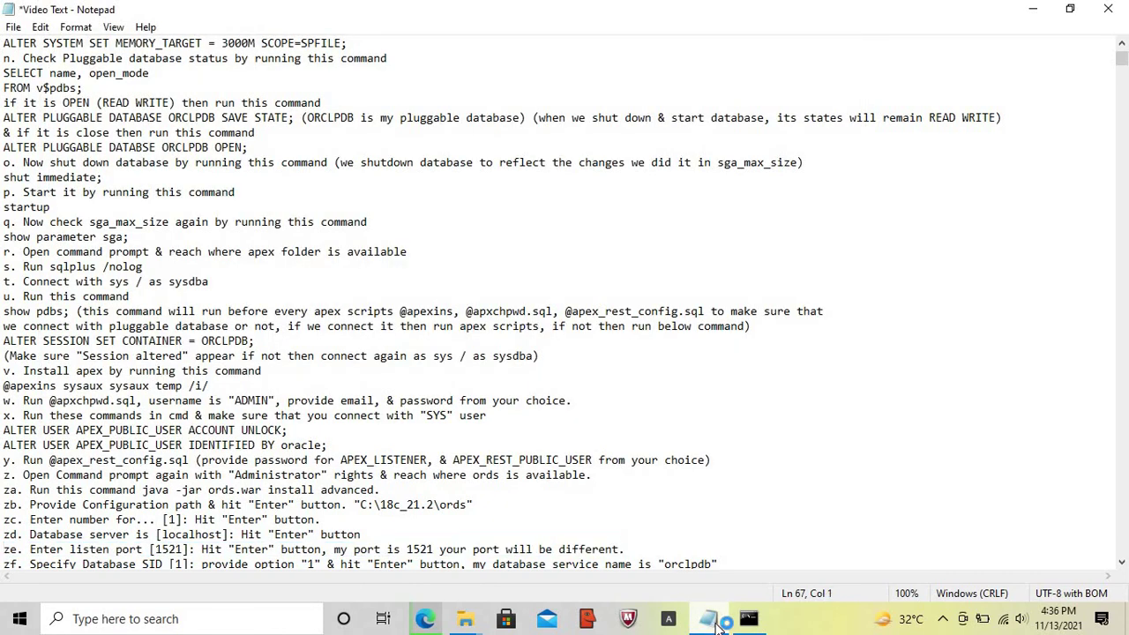
key("Down")
key("shift+End")
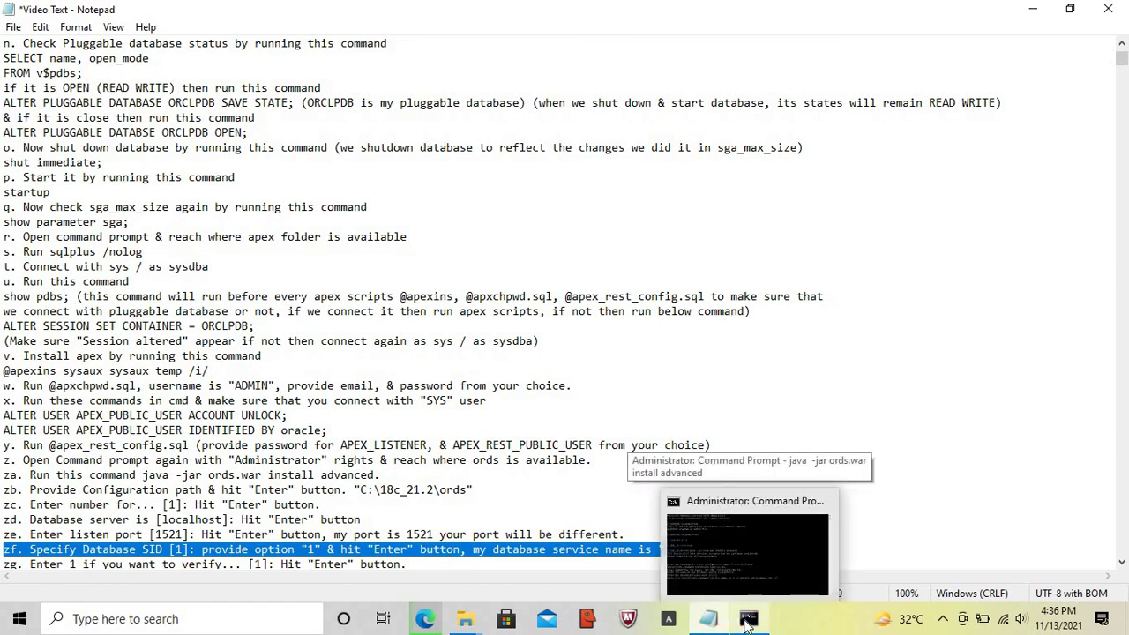
left_click(748, 622)
- Accept option 1 to connect by service name and enter orclpdb as the service name
left_click(633, 385)
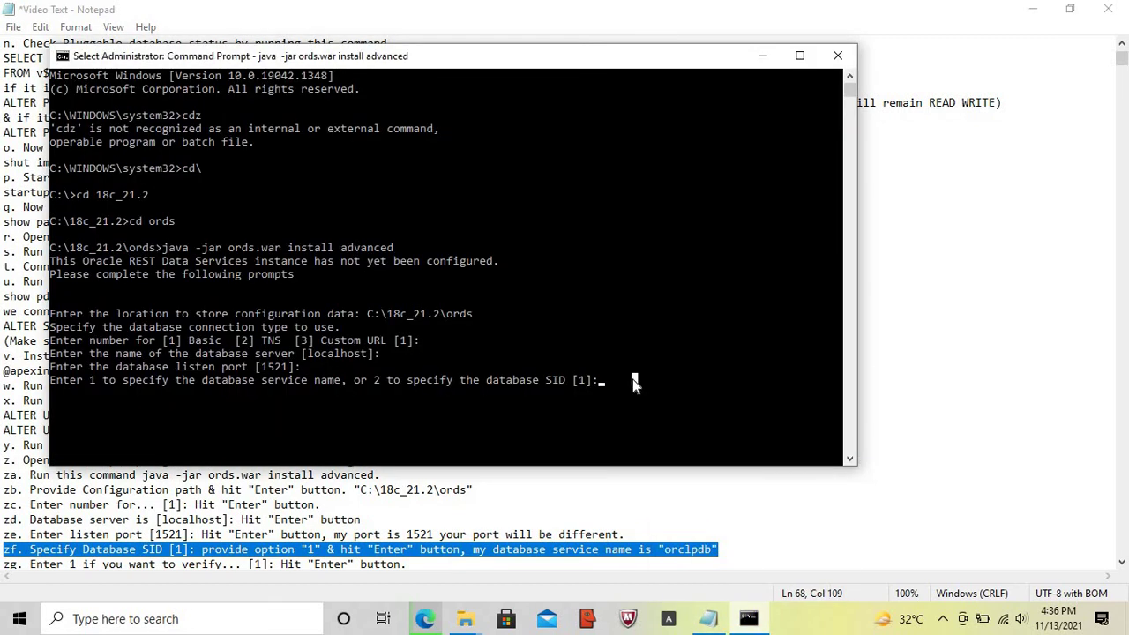
key("Escape")
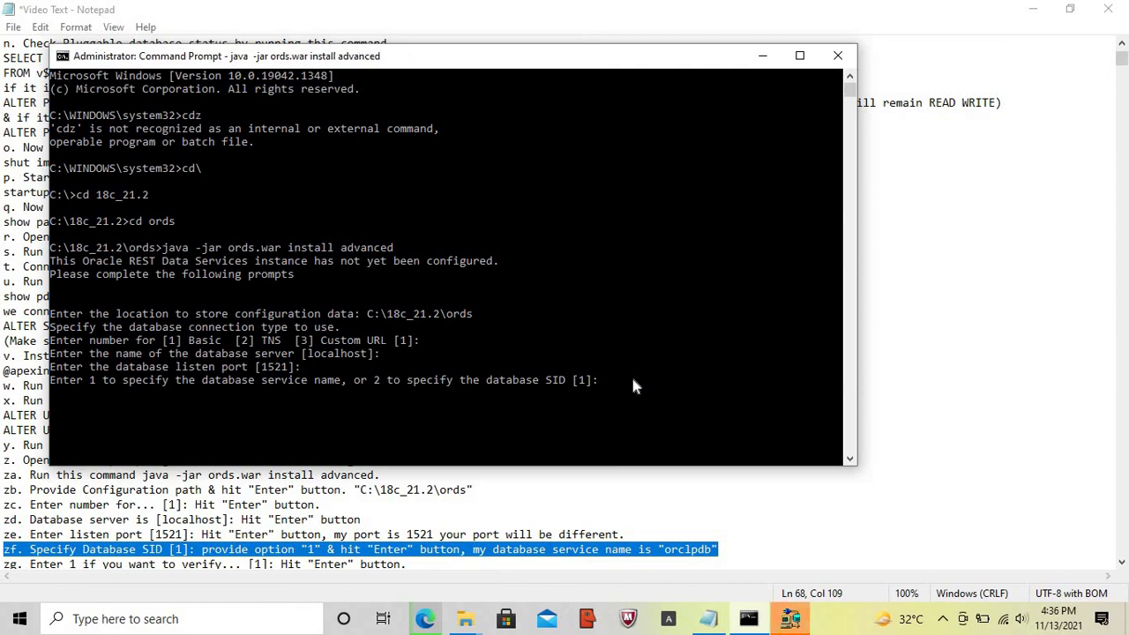
key("Return")
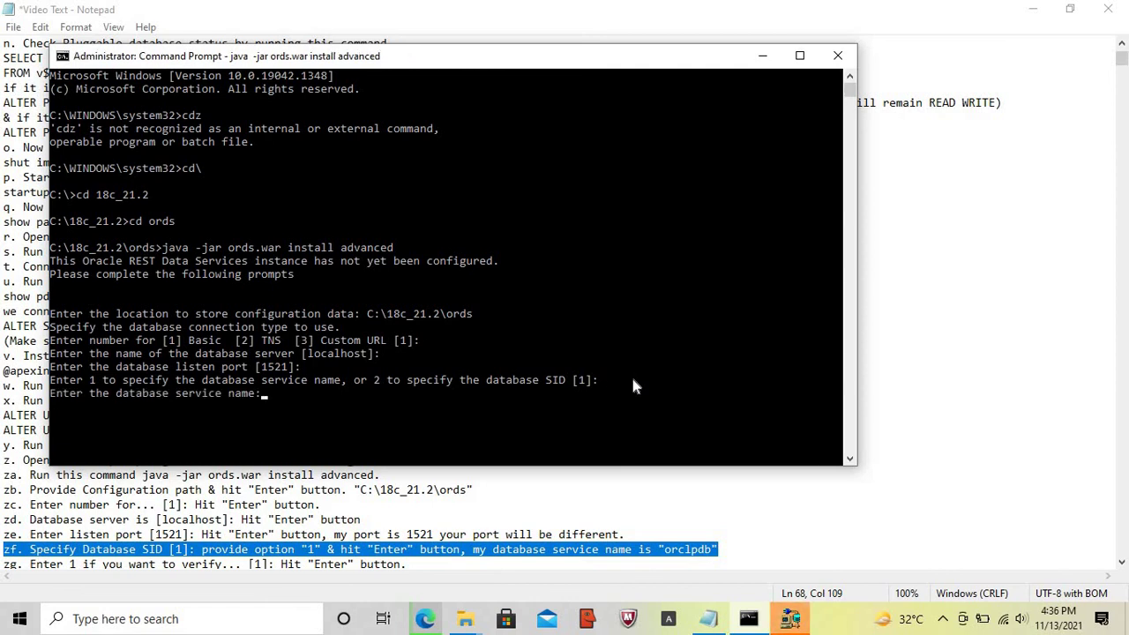
type("orclpdb")
left_click(790, 622)
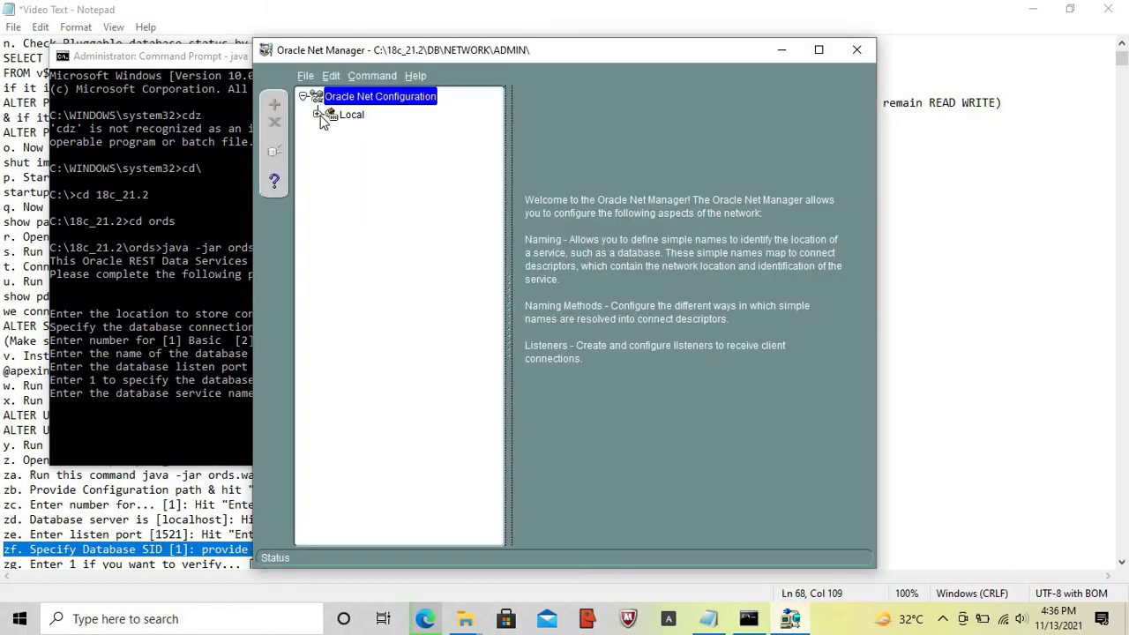
- Confirm orcl18 under Service Naming uses host localhost and port 1521, then close Net Manager
left_click(318, 115)
left_click(329, 151)
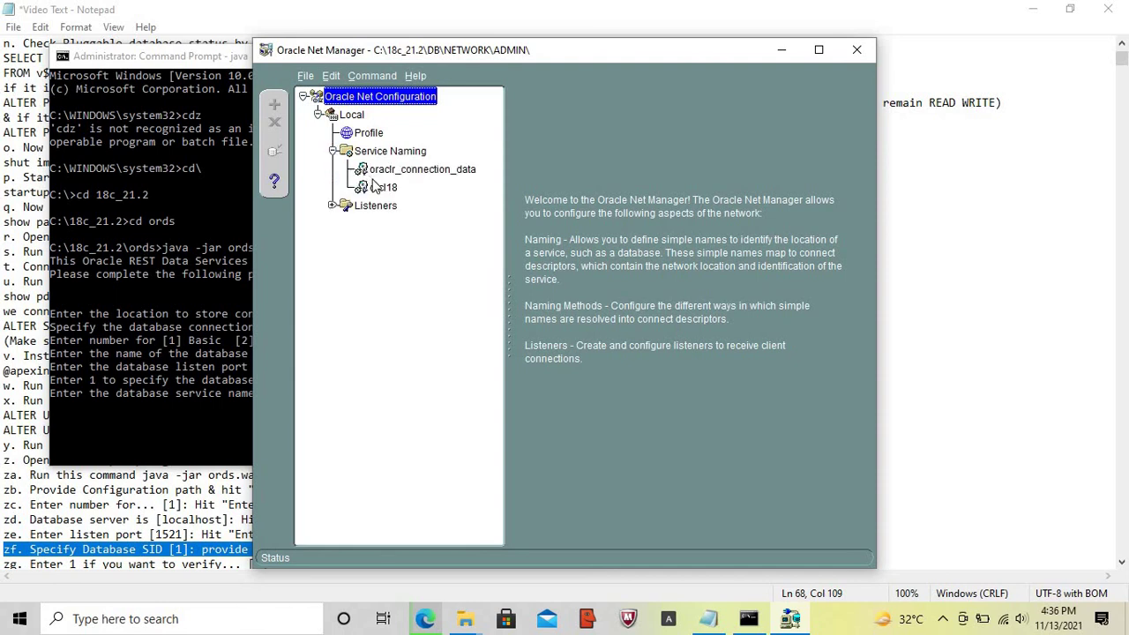
left_click(383, 187)
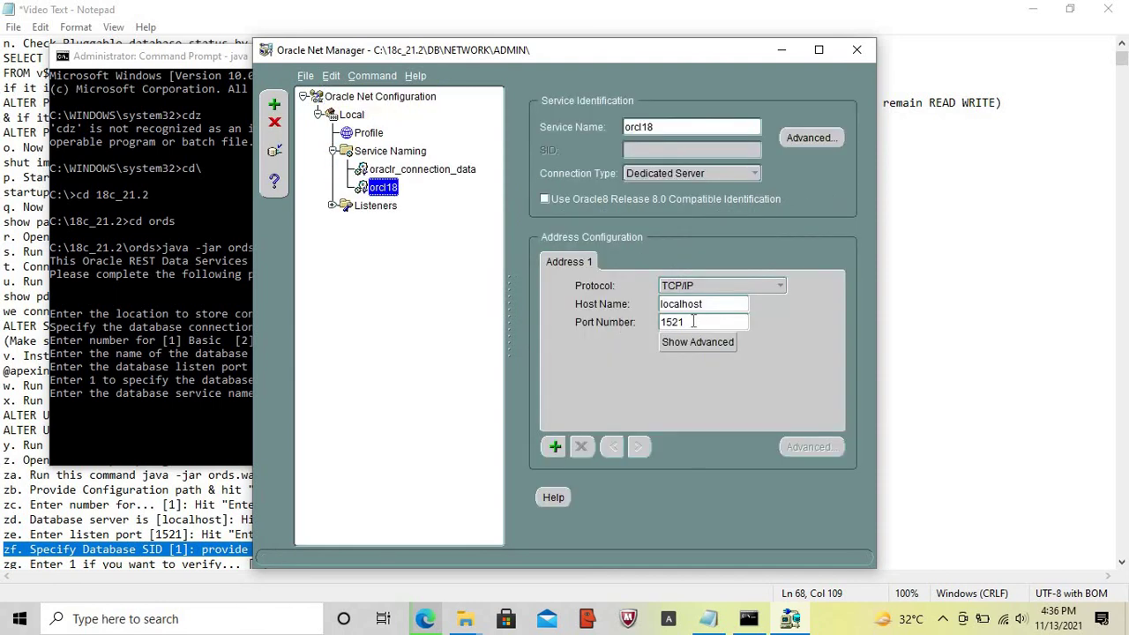
left_click_drag(700, 323, 658, 323)
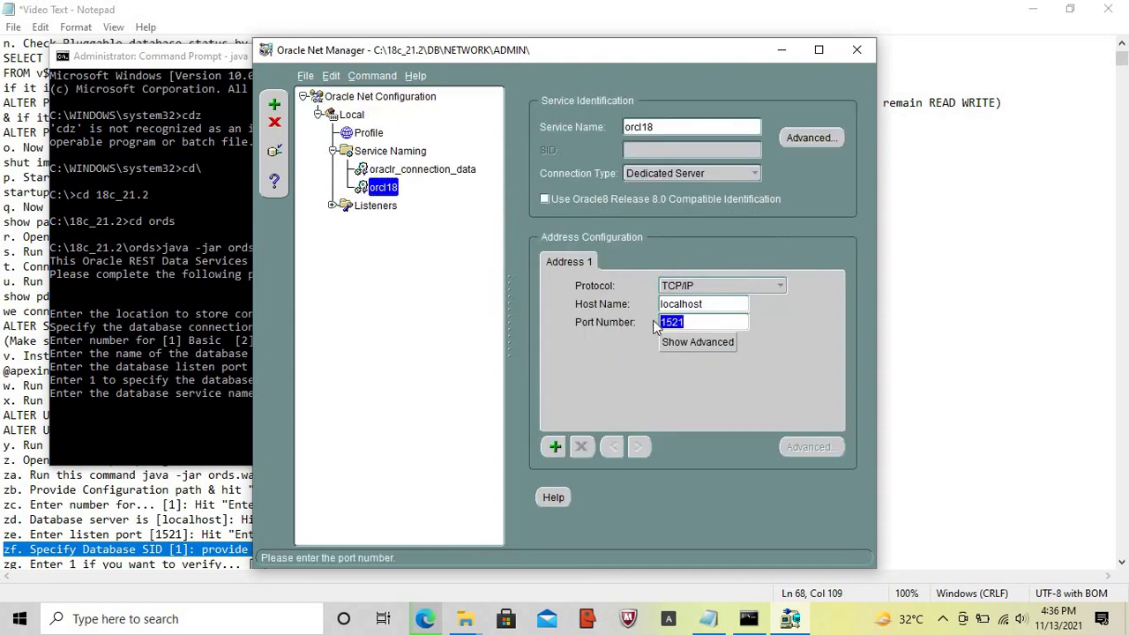
left_click(855, 55)
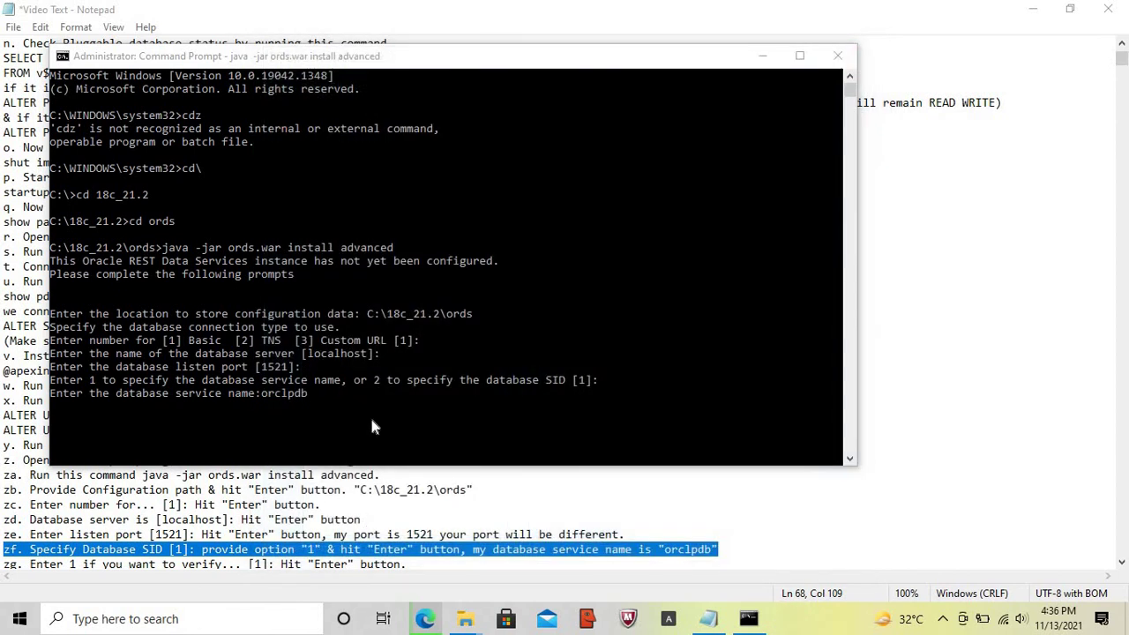
- Submit orclpdb as the service name and highlight note step zg on schema verification
left_click(393, 400)
key("Return")
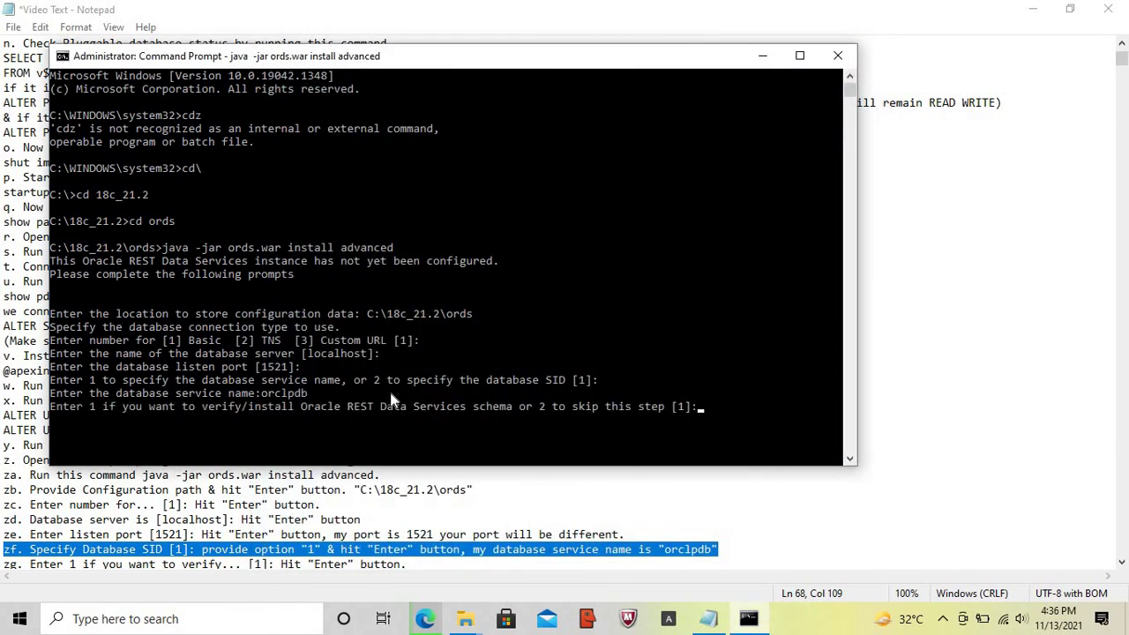
left_click(714, 623)
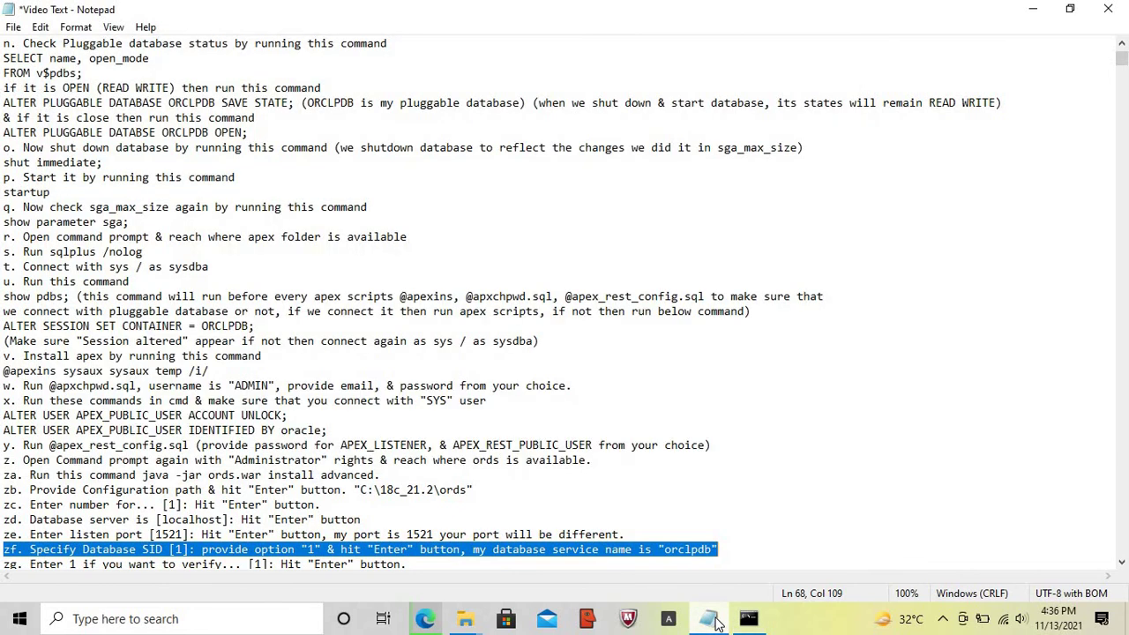
key("Home")
key("Down")
key("shift+End")
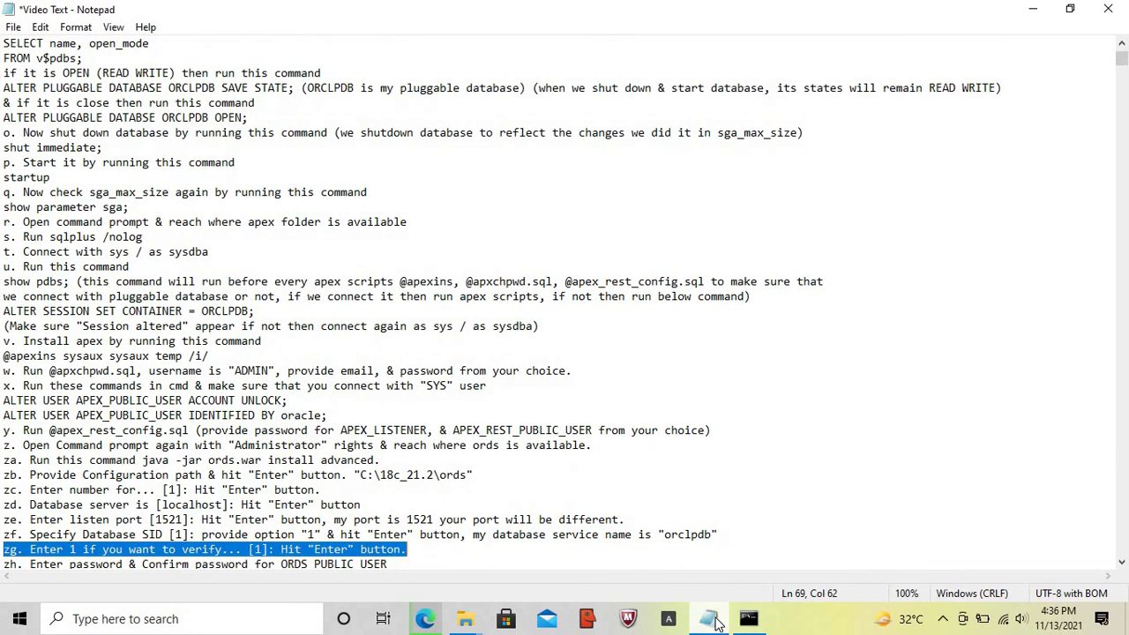
- Accept option [1] to verify/install the ORDS schema and highlight the password note step
left_click(745, 621)
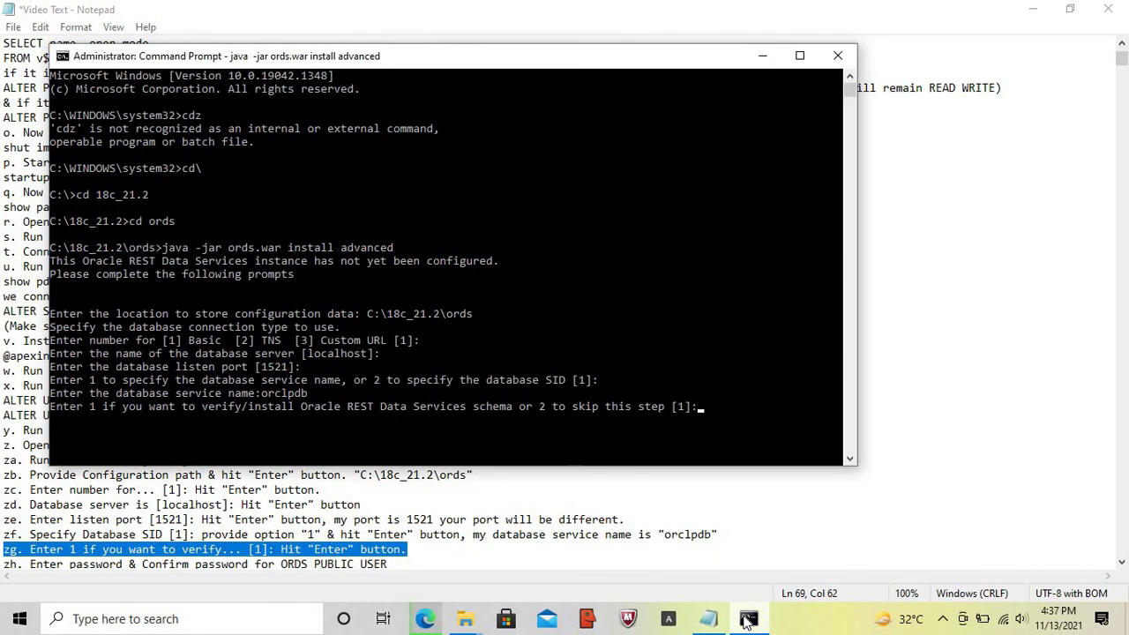
key("Return")
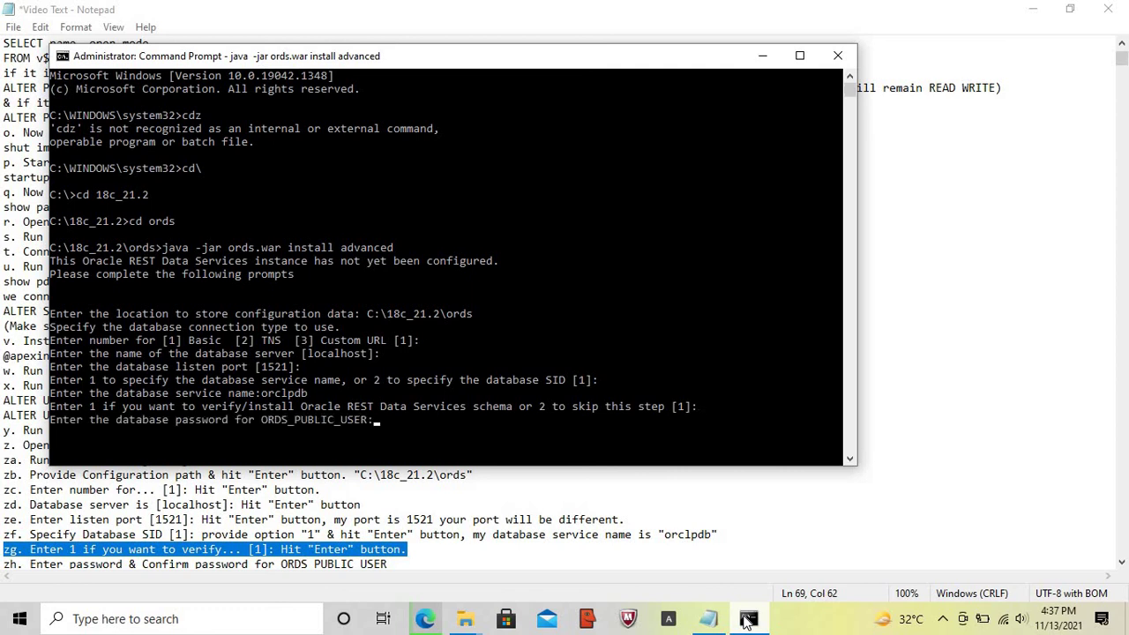
left_click(699, 619)
key("Home")
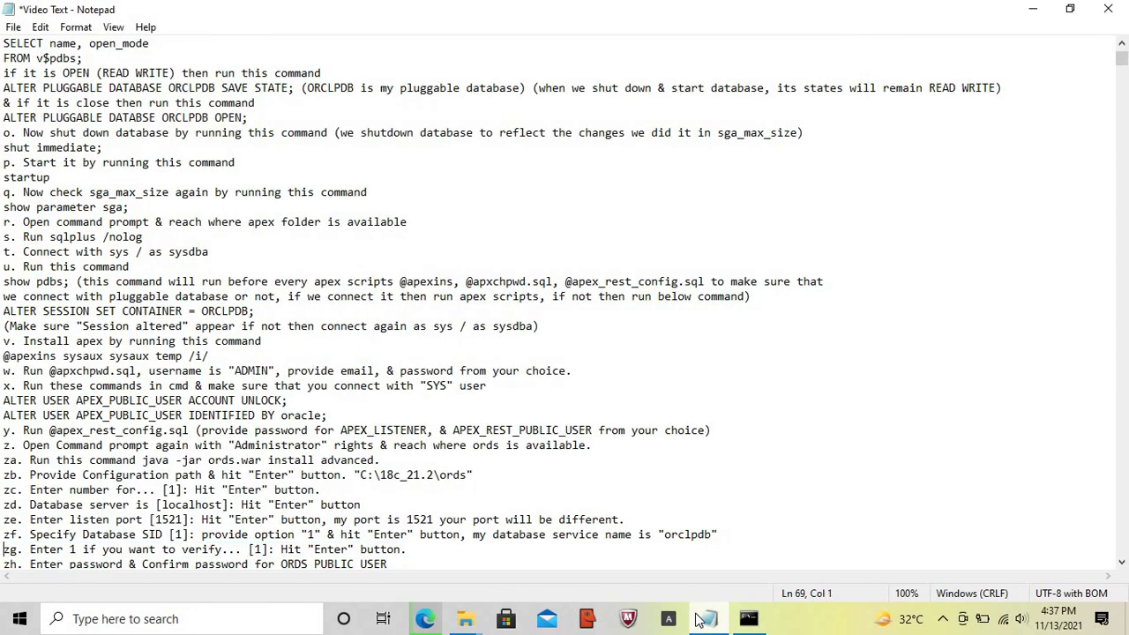
key("Down")
key("shift+End")
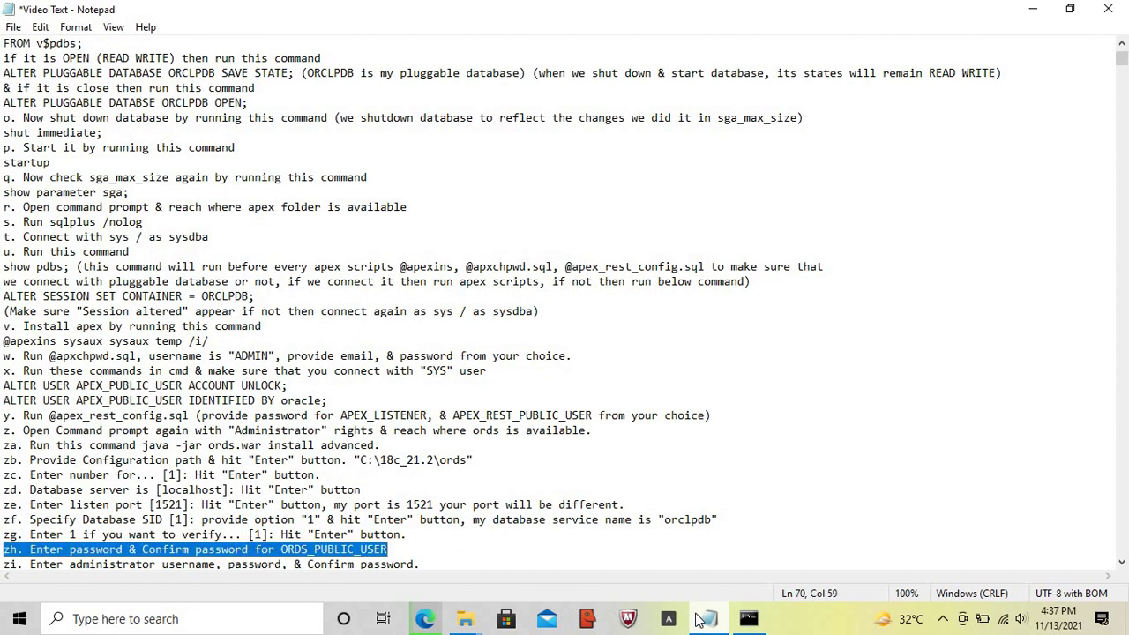
- Submit the ORDS_PUBLIC_USER password and highlight the administrator credentials note step
left_click(748, 620)
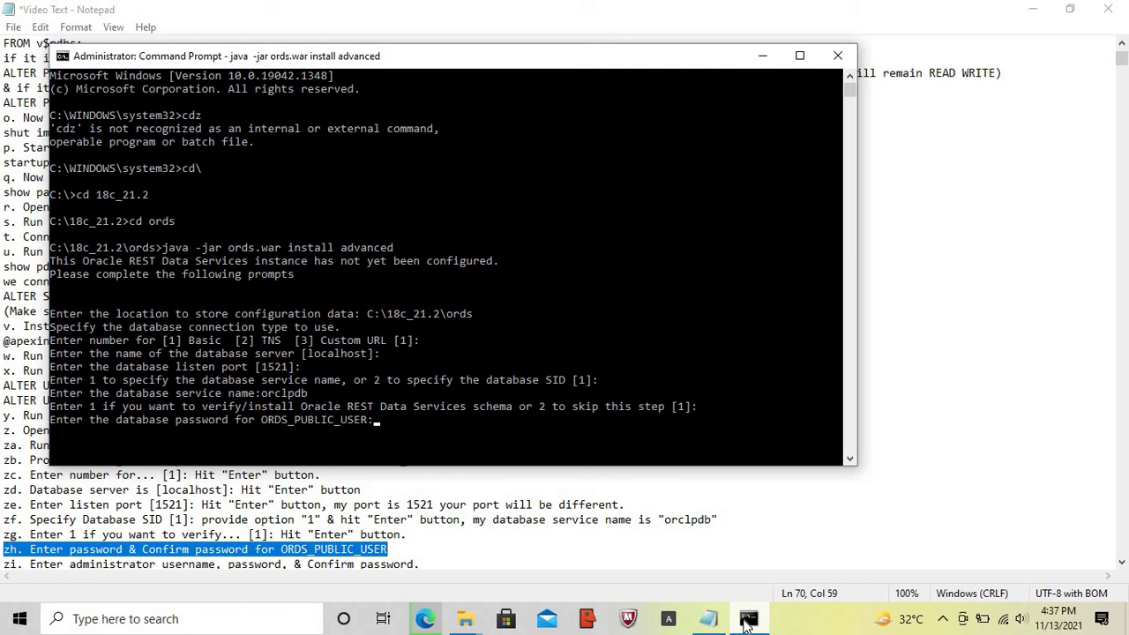
key("Return")
left_click(710, 624)
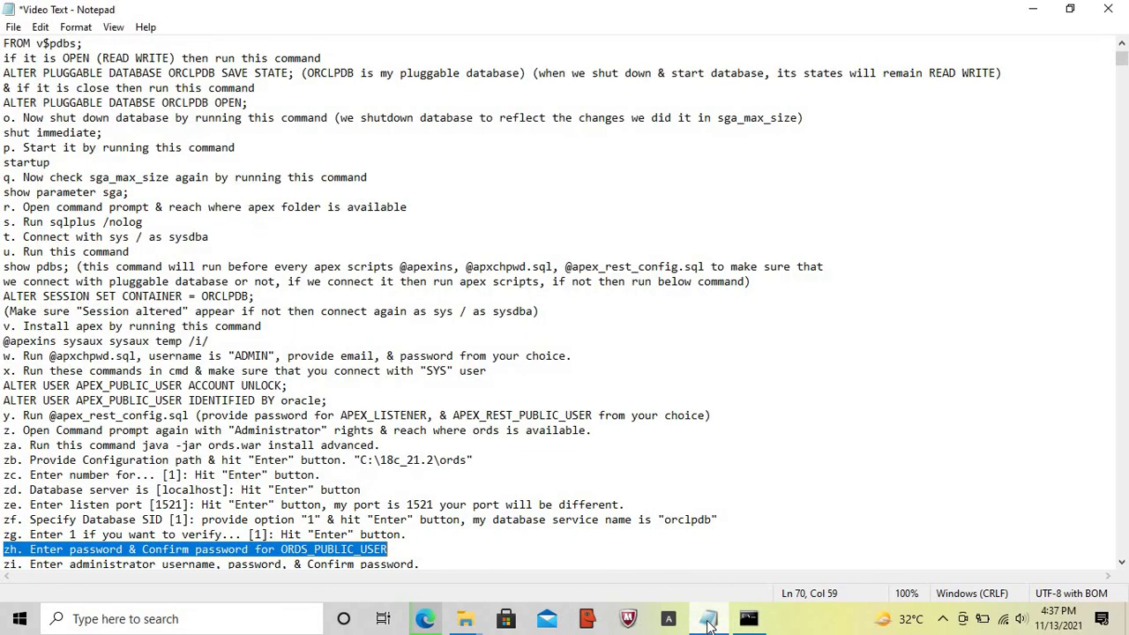
key("Home")
key("Down")
key("shift+End")
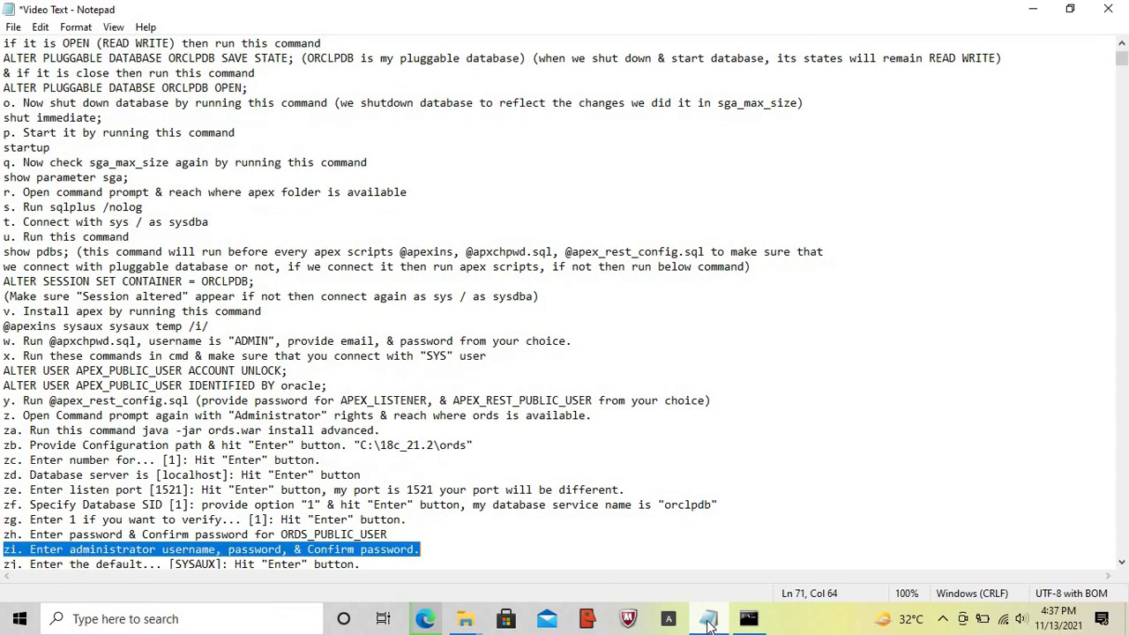
- Log in as administrator sys, entering and confirming the SYS password
left_click(748, 618)
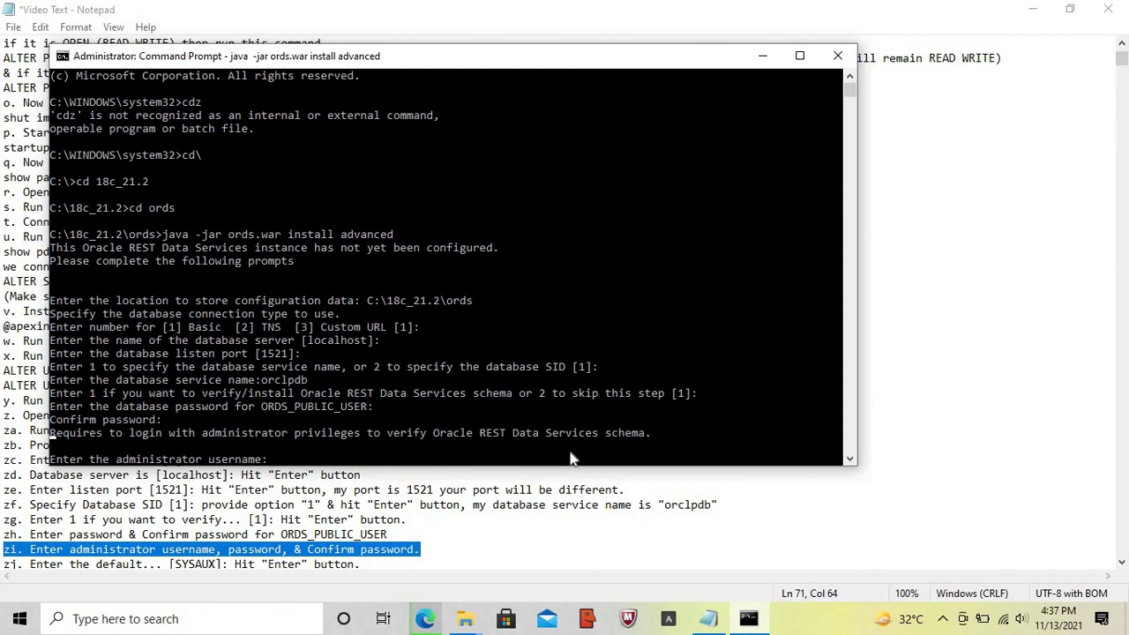
type("sys")
key("Return")
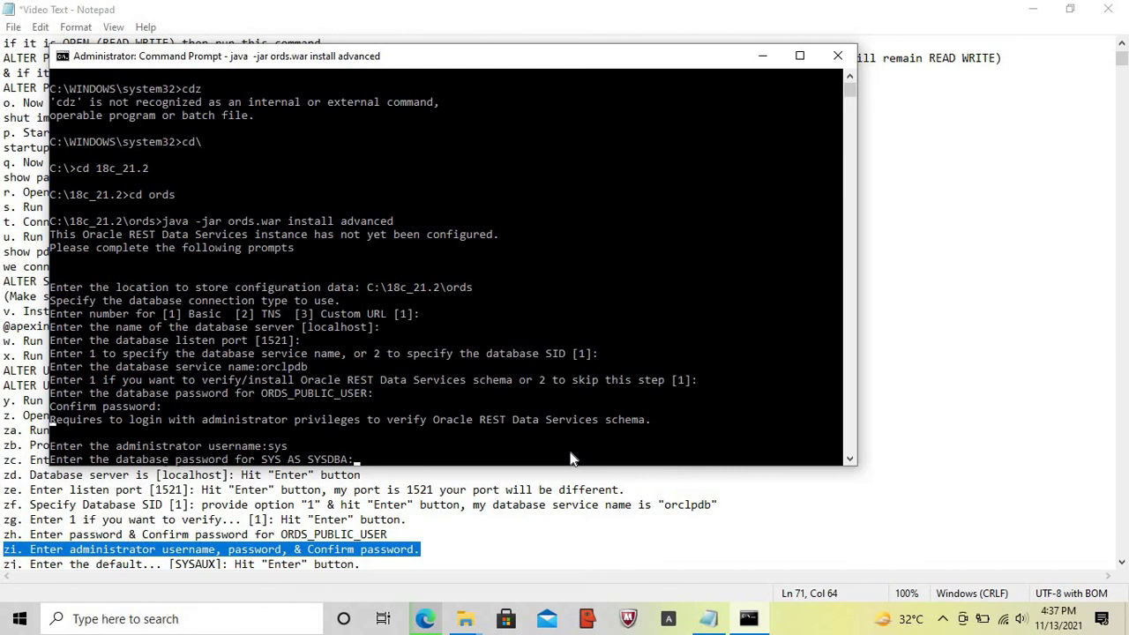
key("Return")
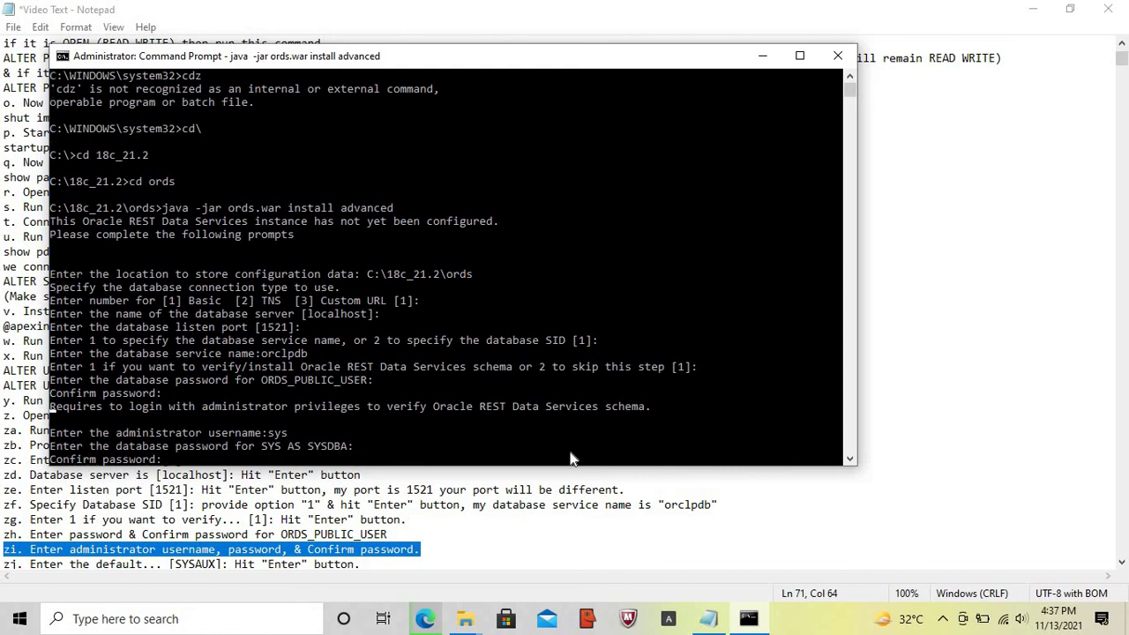
key("Return")
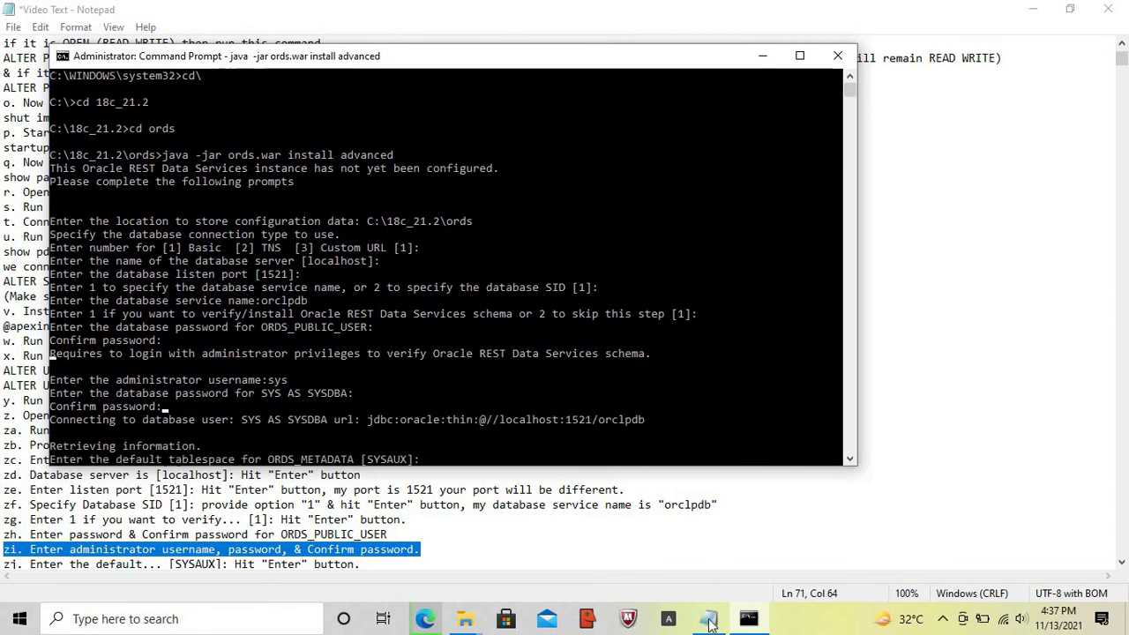
- Highlight the default tablespace note step zj
left_click(710, 621)
key("Home")
key("Down")
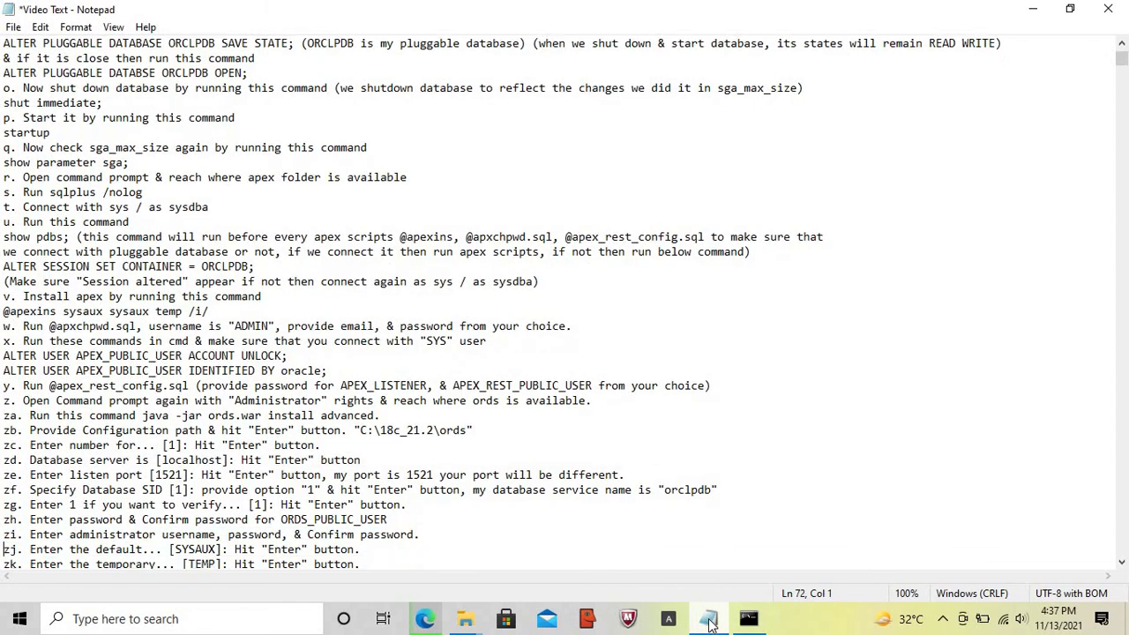
key("shift+End")
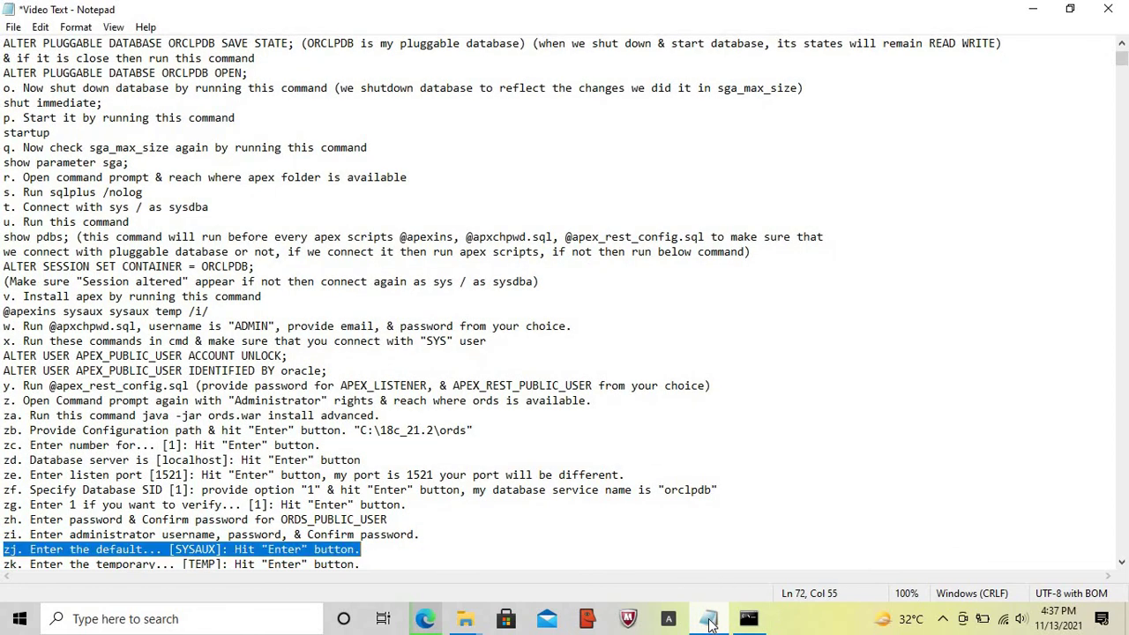
- Keep SYSAUX and TEMP as ORDS_METADATA's default and temporary tablespaces
left_click(748, 618)
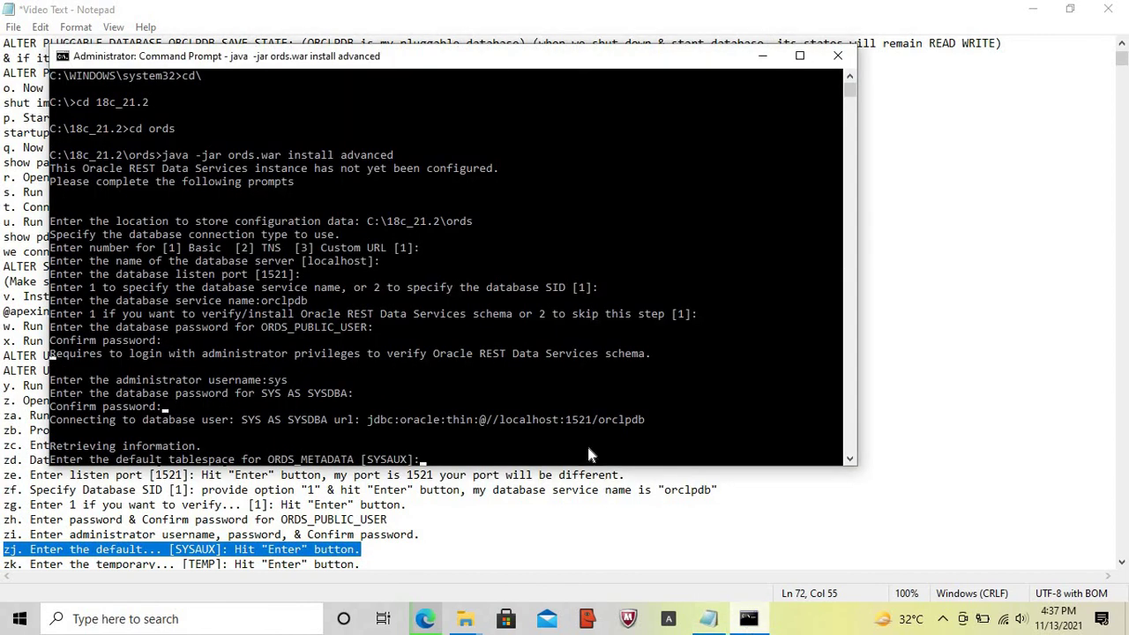
key("Return")
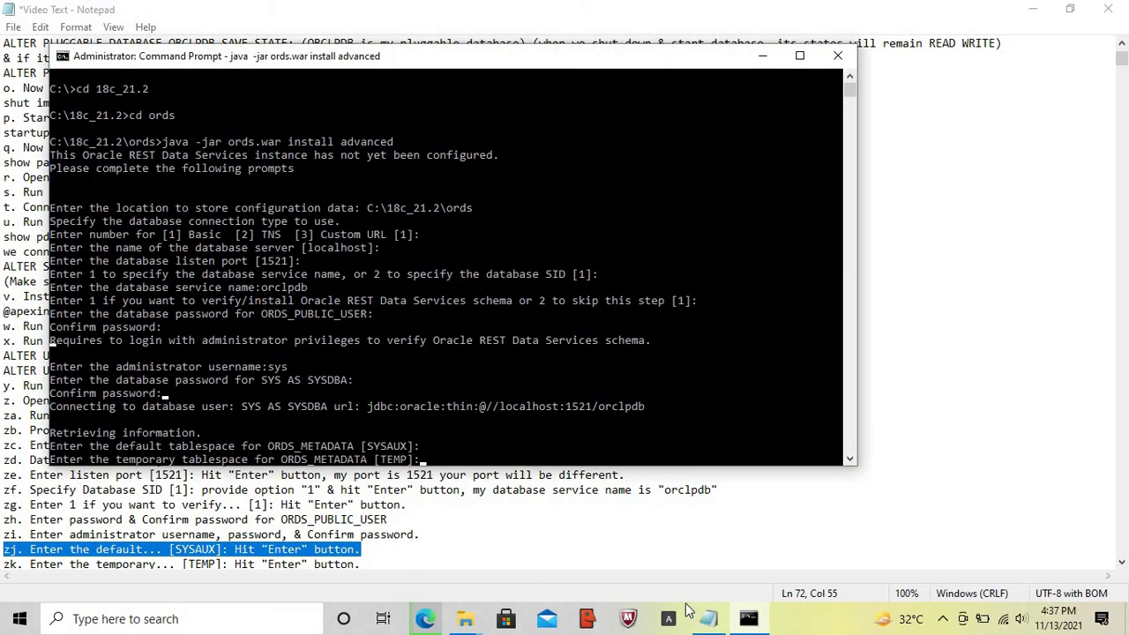
left_click(710, 621)
key("Home")
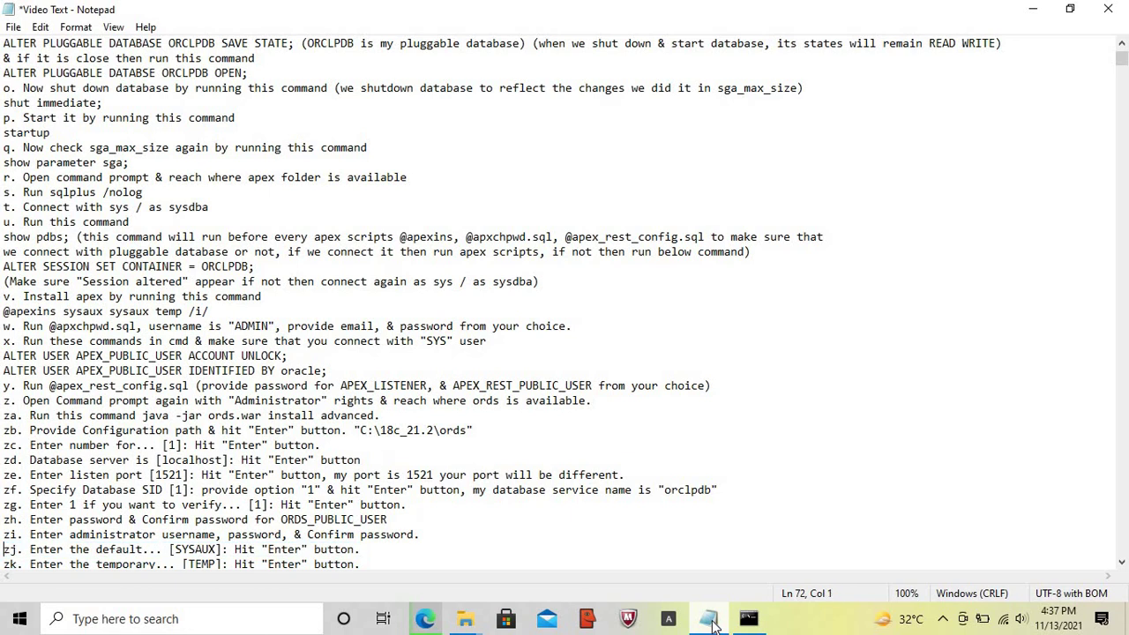
key("Down")
key("shift+End")
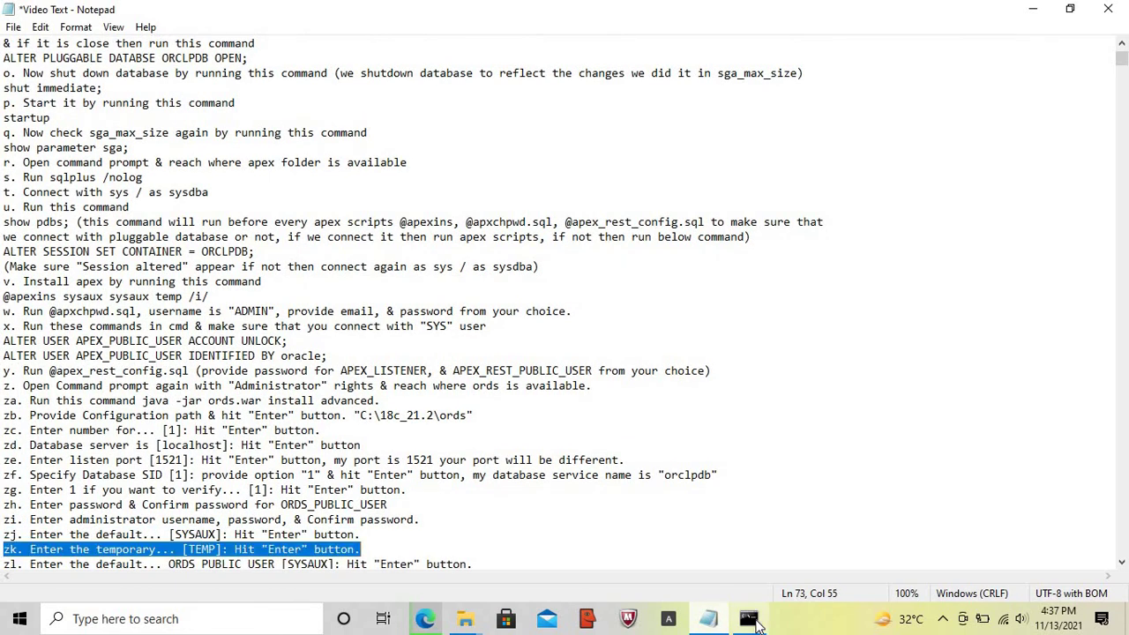
left_click(748, 618)
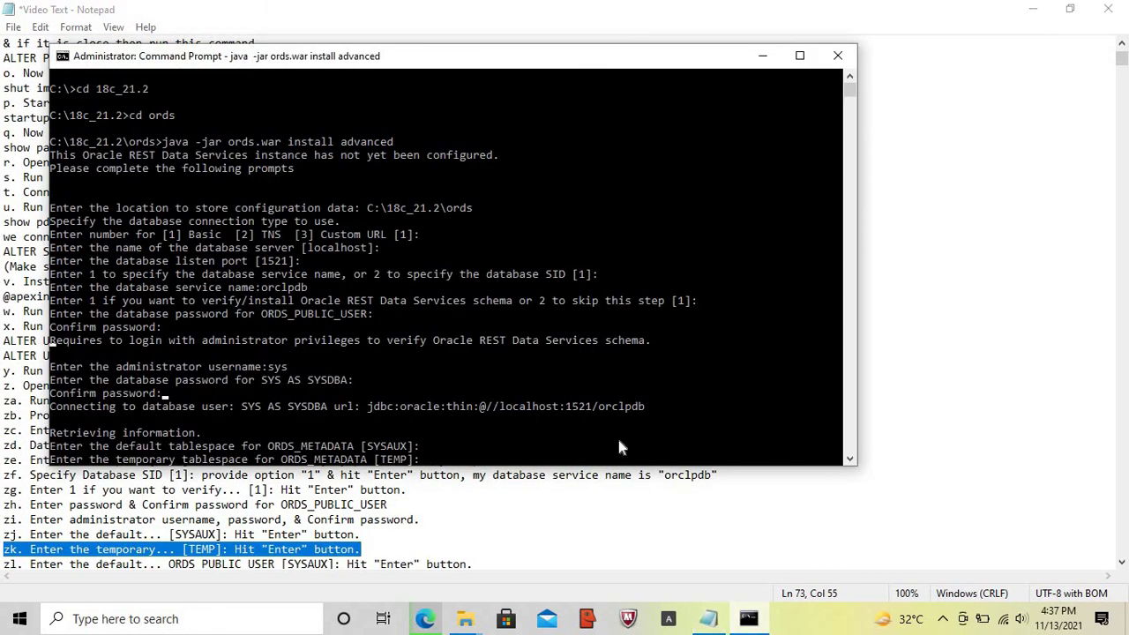
key("Return")
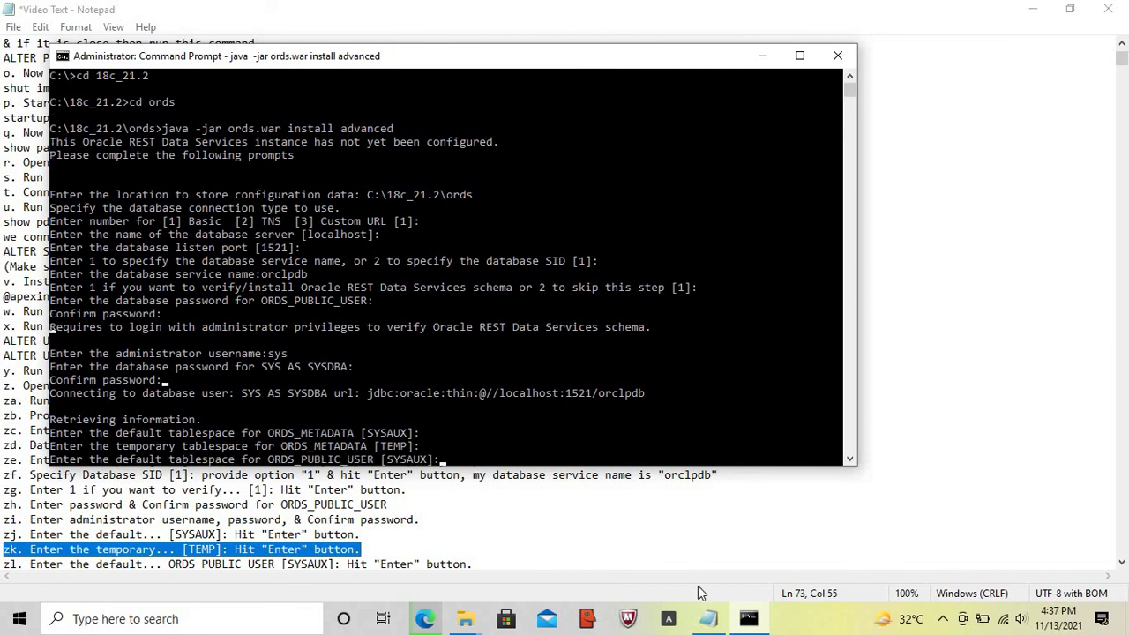
left_click(710, 622)
key("Home")
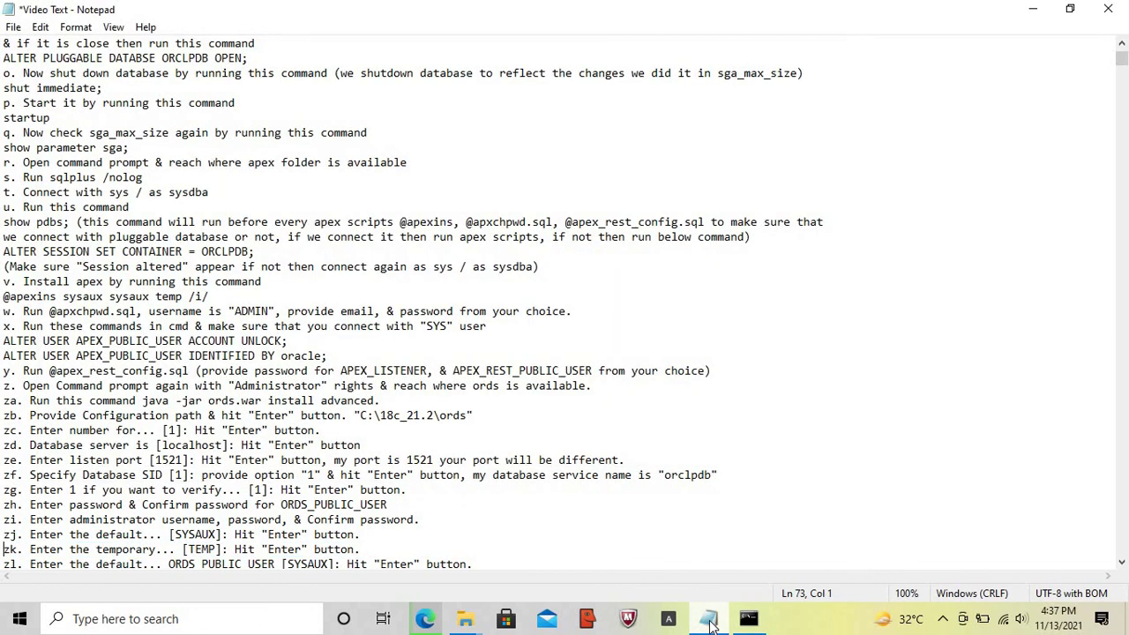
key("Down")
key("shift+End")
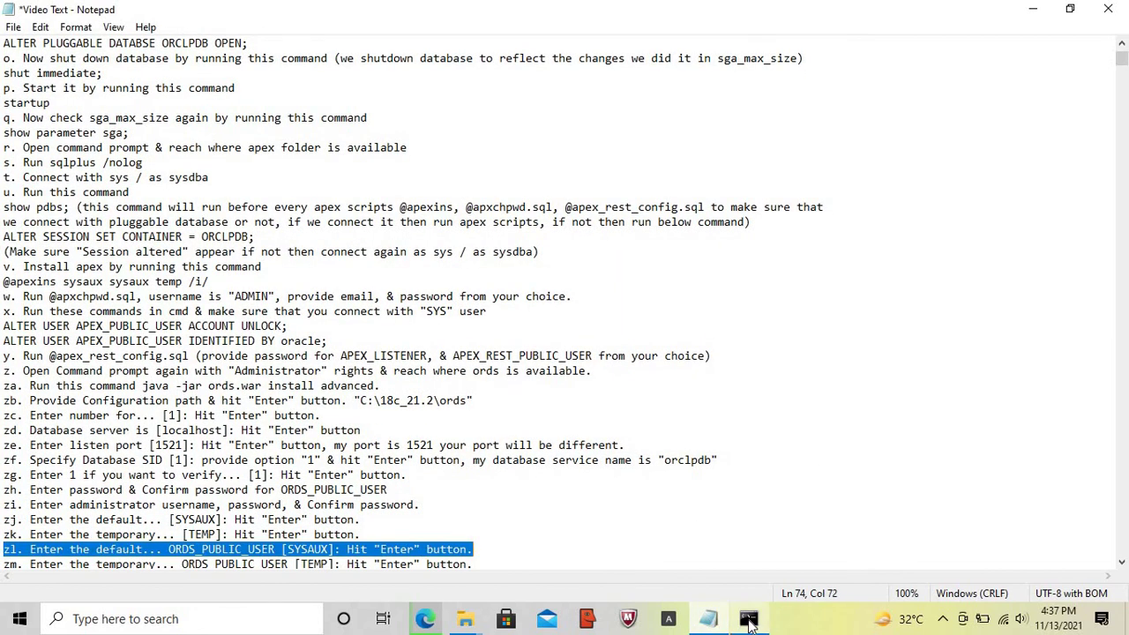
- Keep SYSAUX and TEMP for ORDS_PUBLIC_USER, then highlight note zn on the APEX option
left_click(748, 618)
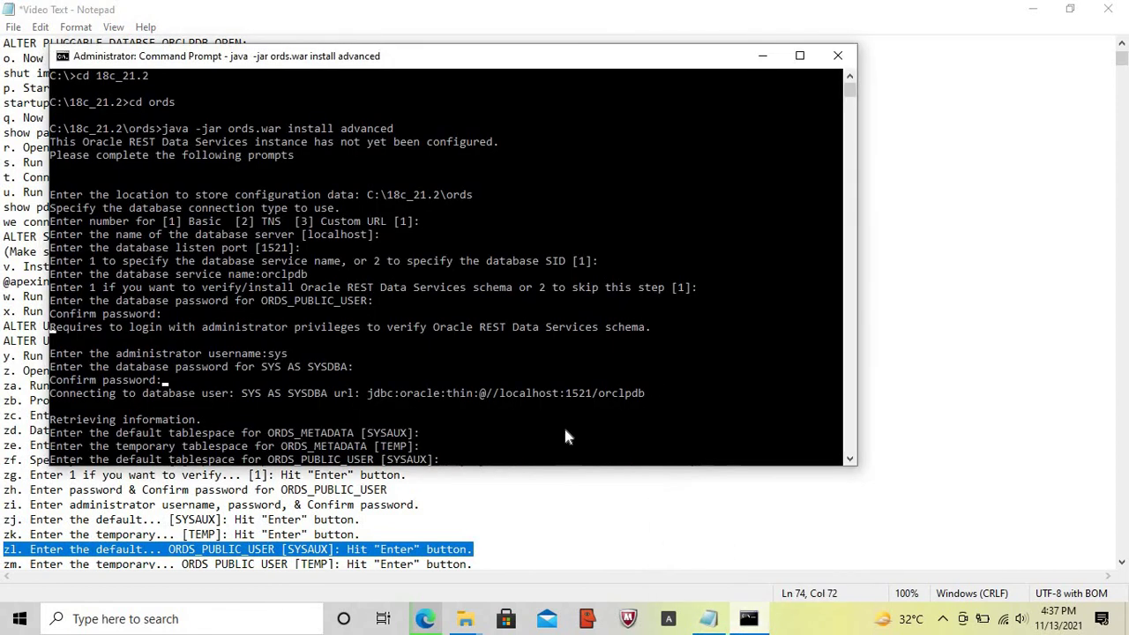
key("Return")
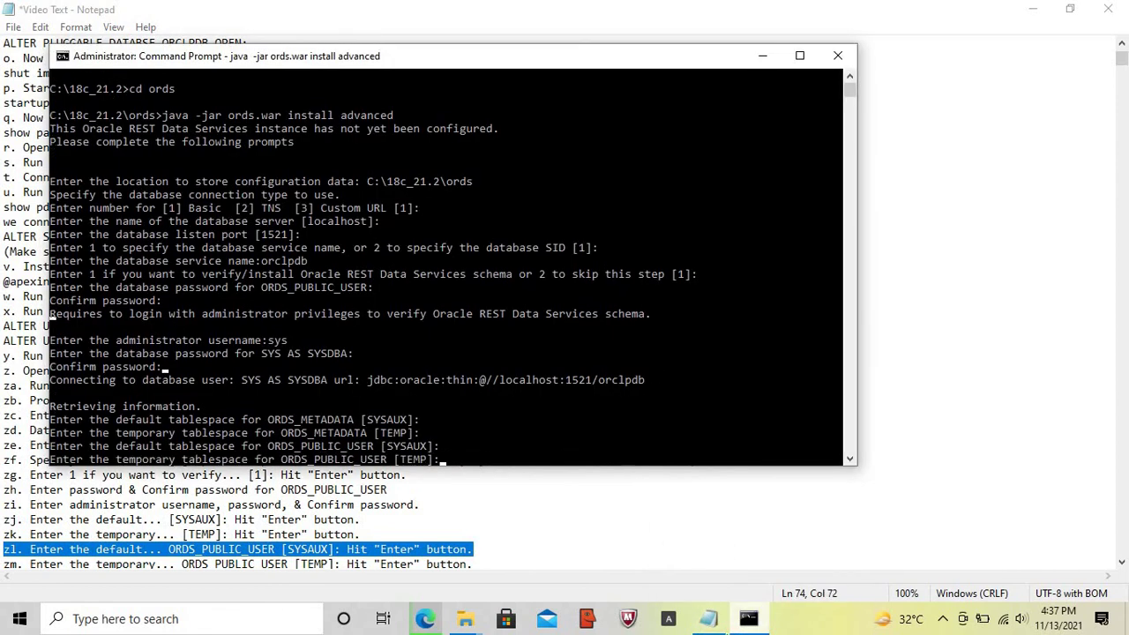
left_click(705, 621)
key("Home")
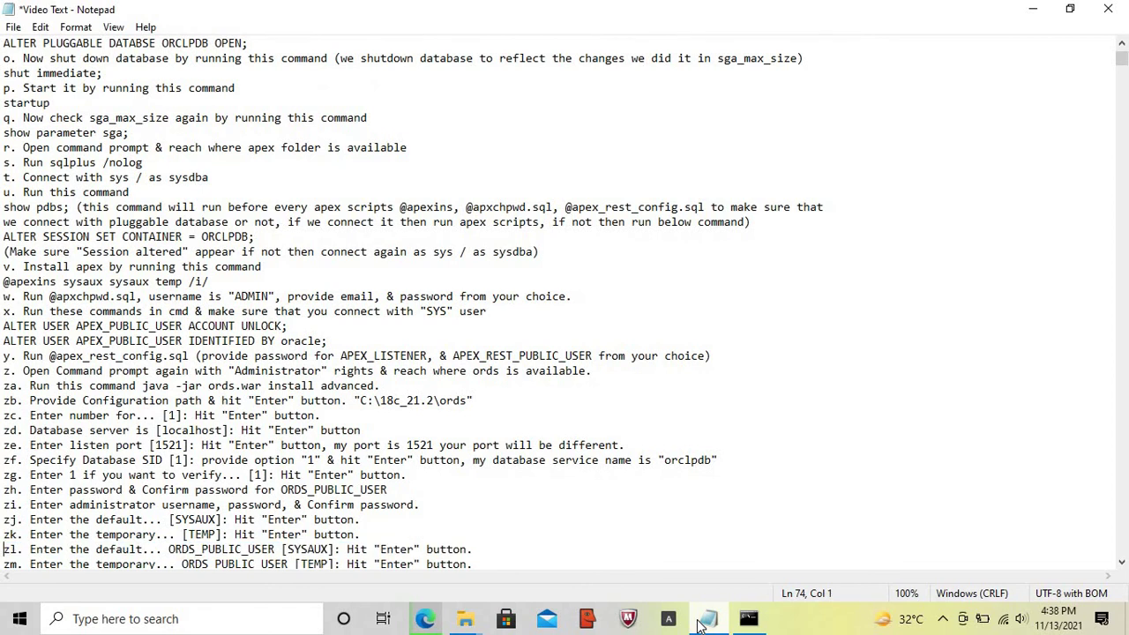
key("Down")
key("shift+End")
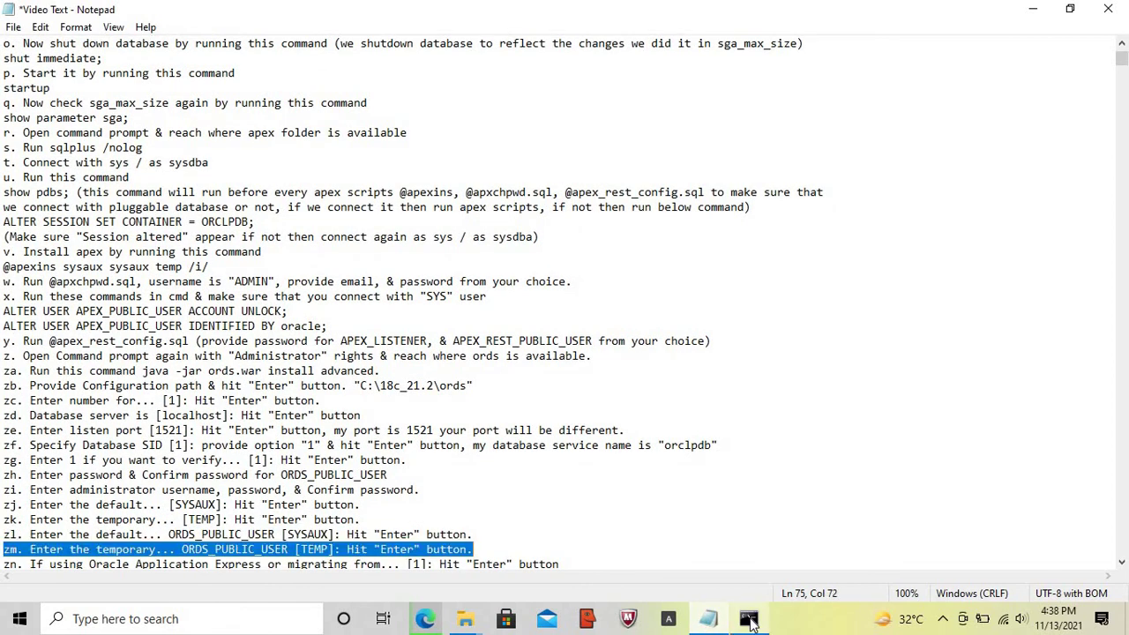
left_click(749, 621)
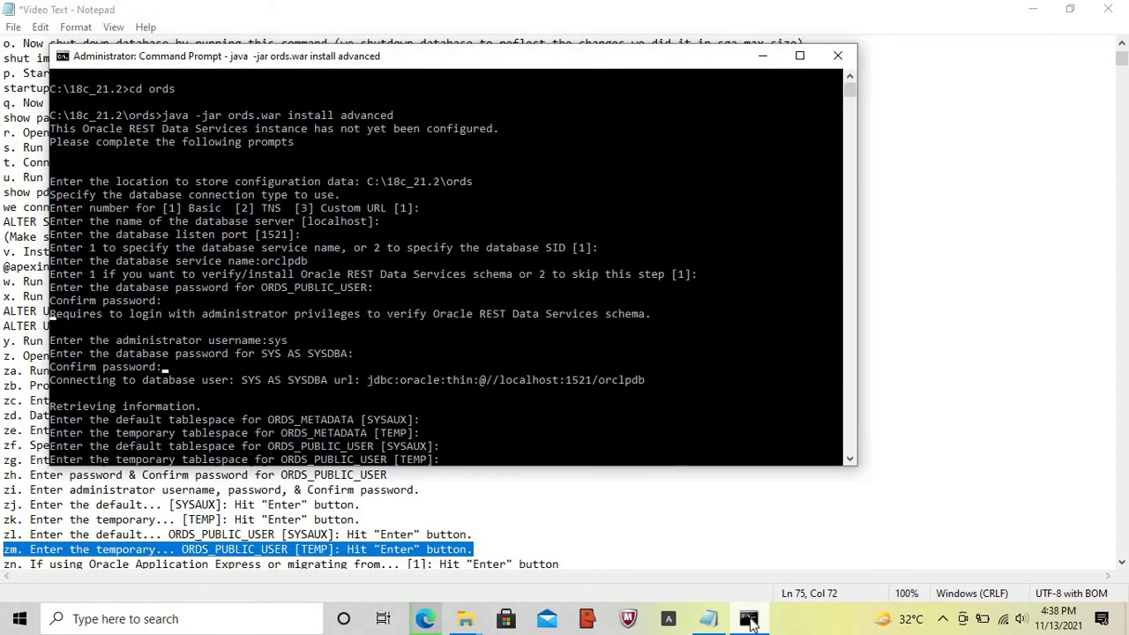
key("Return")
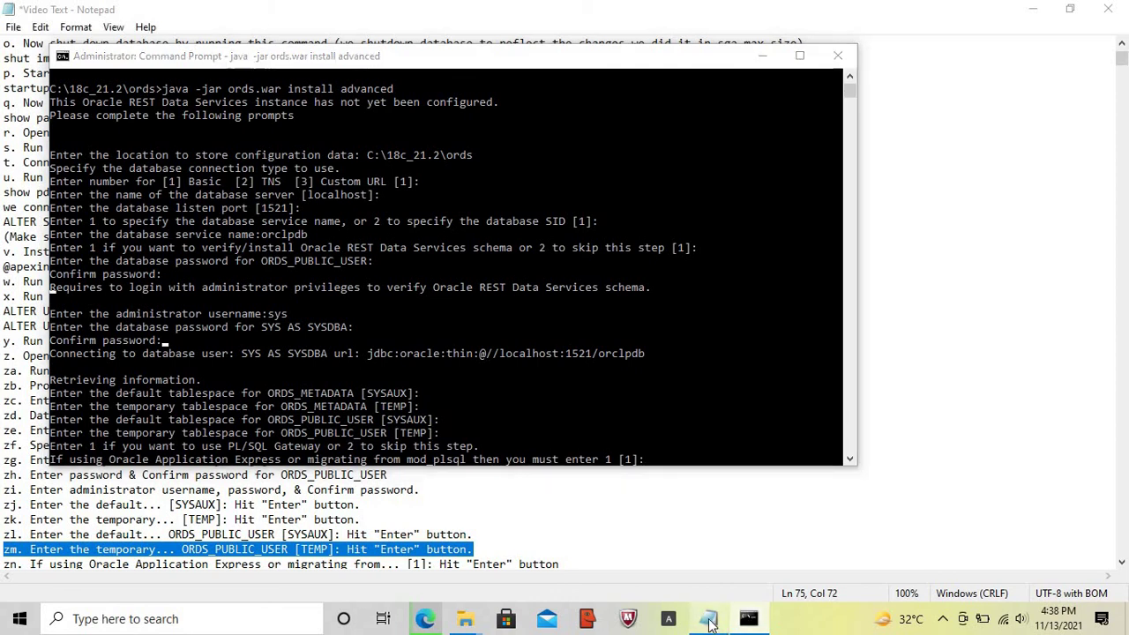
left_click(710, 621)
key("Home")
key("Down")
key("shift+End")
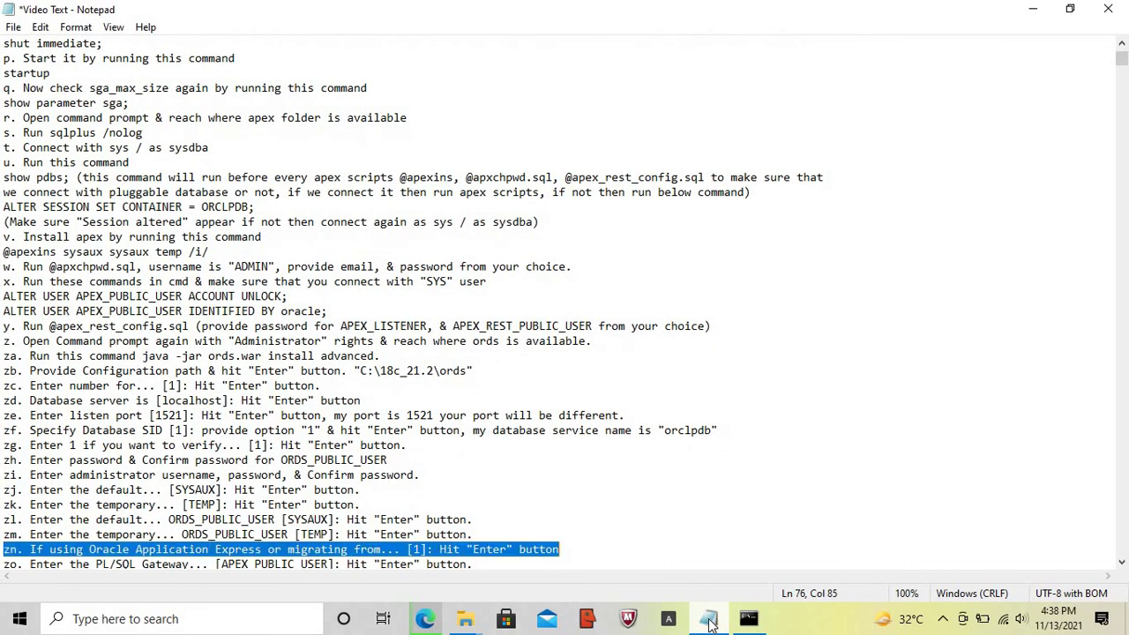
- Choose option 1 to use the PL/SQL Gateway and highlight note zo on the gateway user
left_click(749, 621)
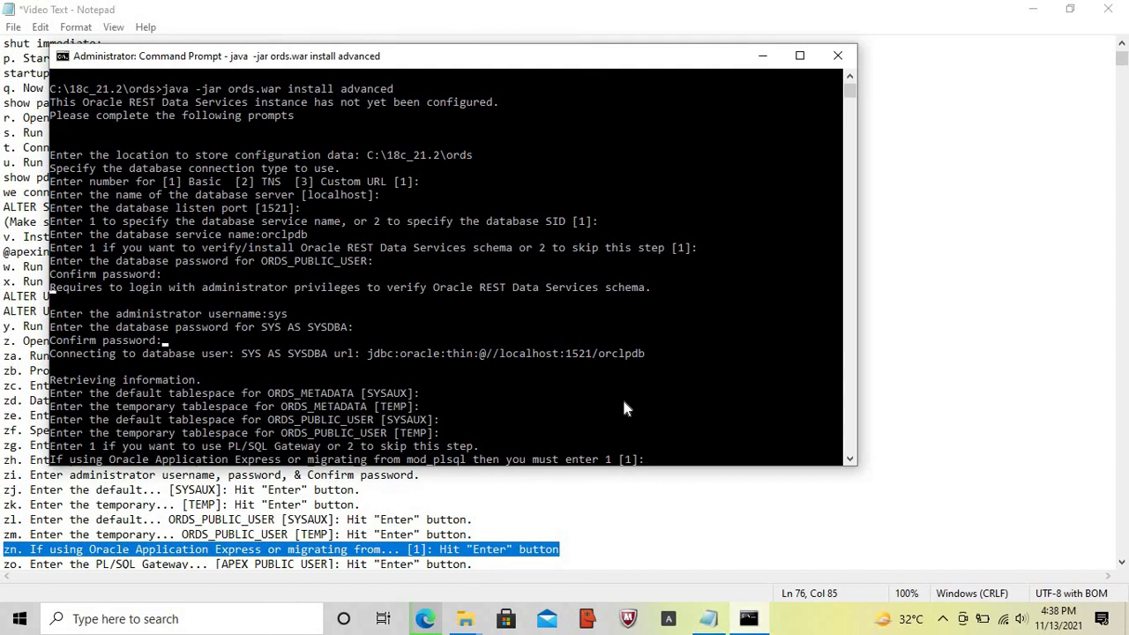
key("Return")
left_click(710, 620)
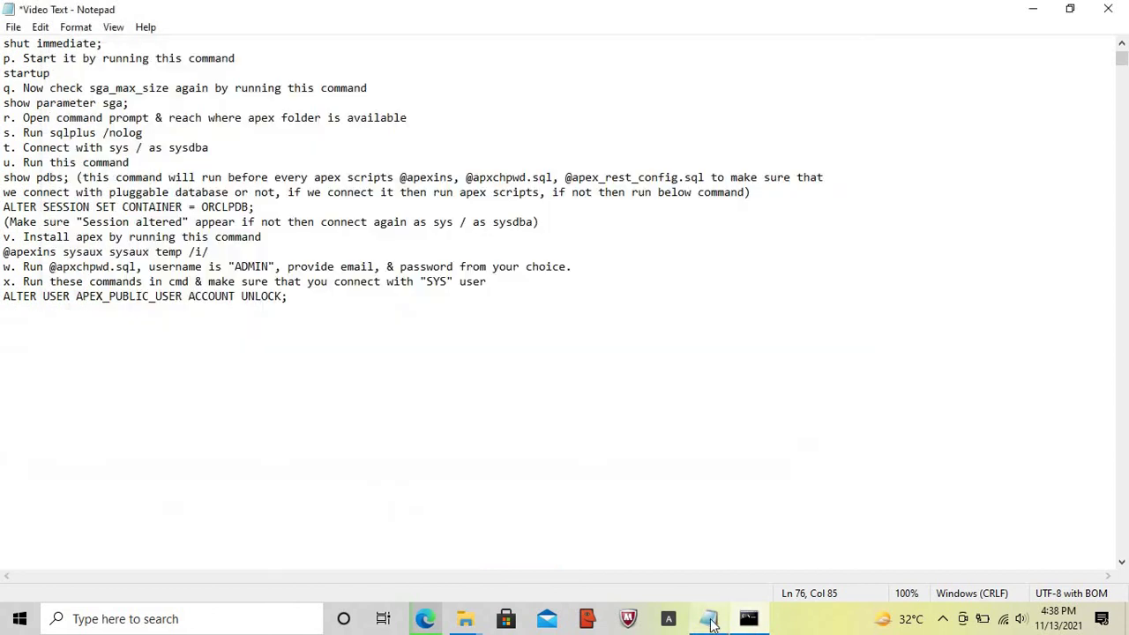
key("Home")
key("Down")
key("shift+End")
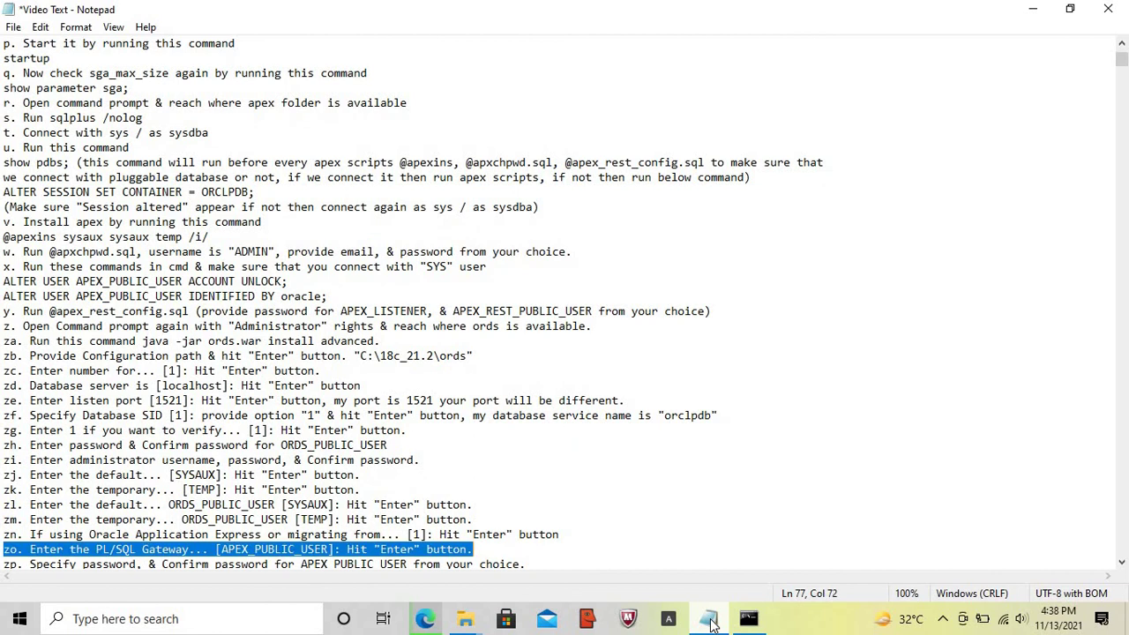
- Keep APEX_PUBLIC_USER as the gateway user and highlight note zp on its password
left_click(749, 620)
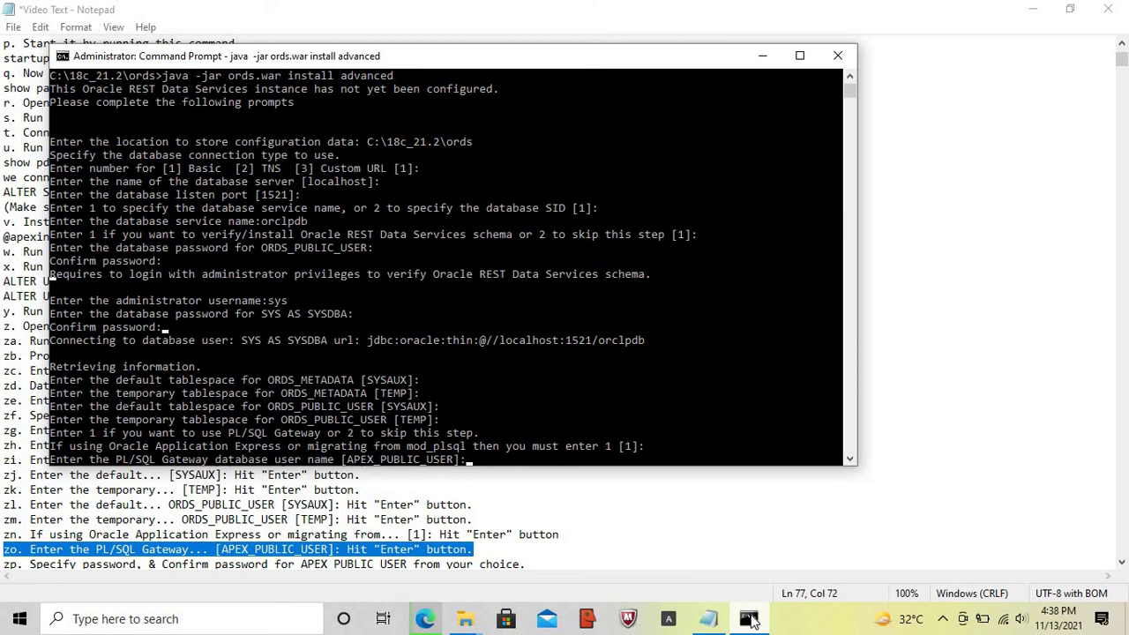
left_click(709, 620)
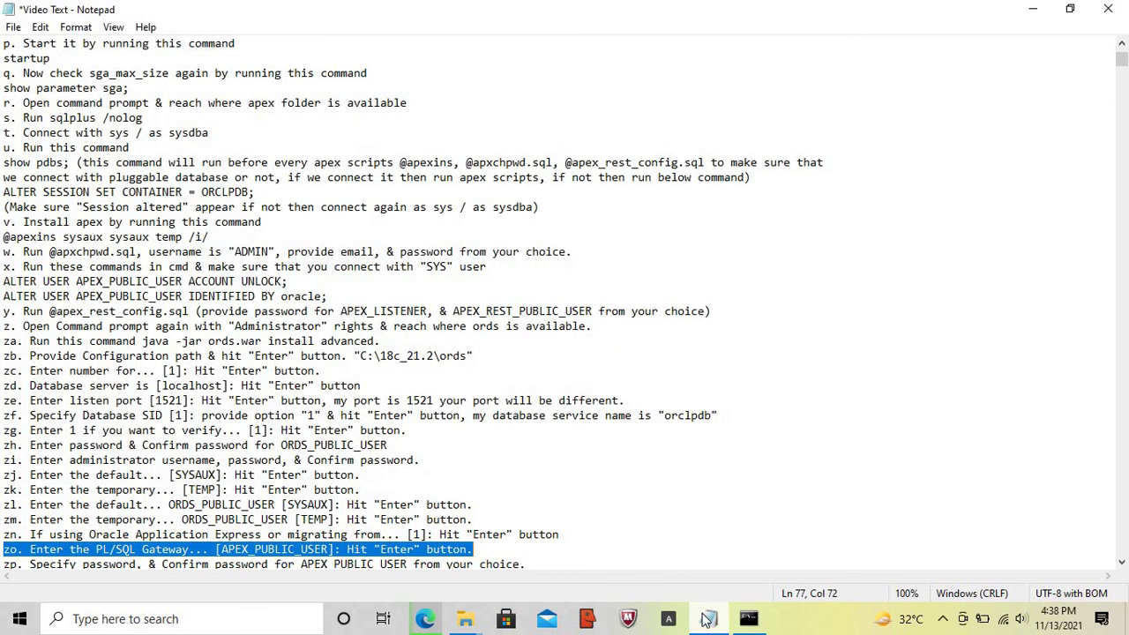
key("Home")
key("Down")
key("shift+End")
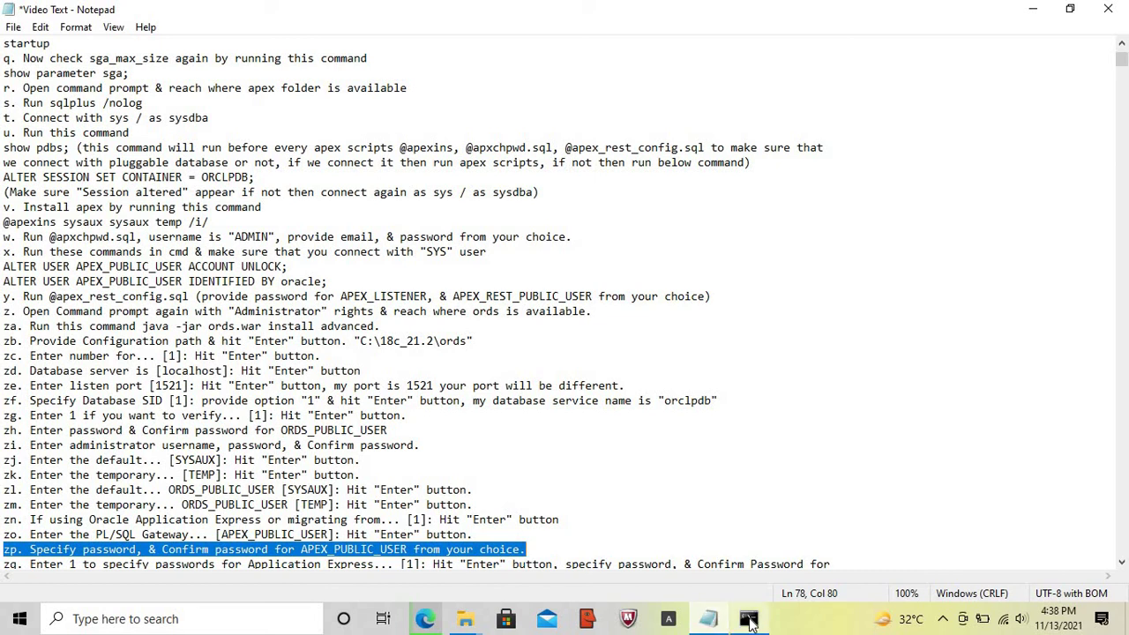
- Enter and confirm the APEX_PUBLIC_USER password
left_click(748, 620)
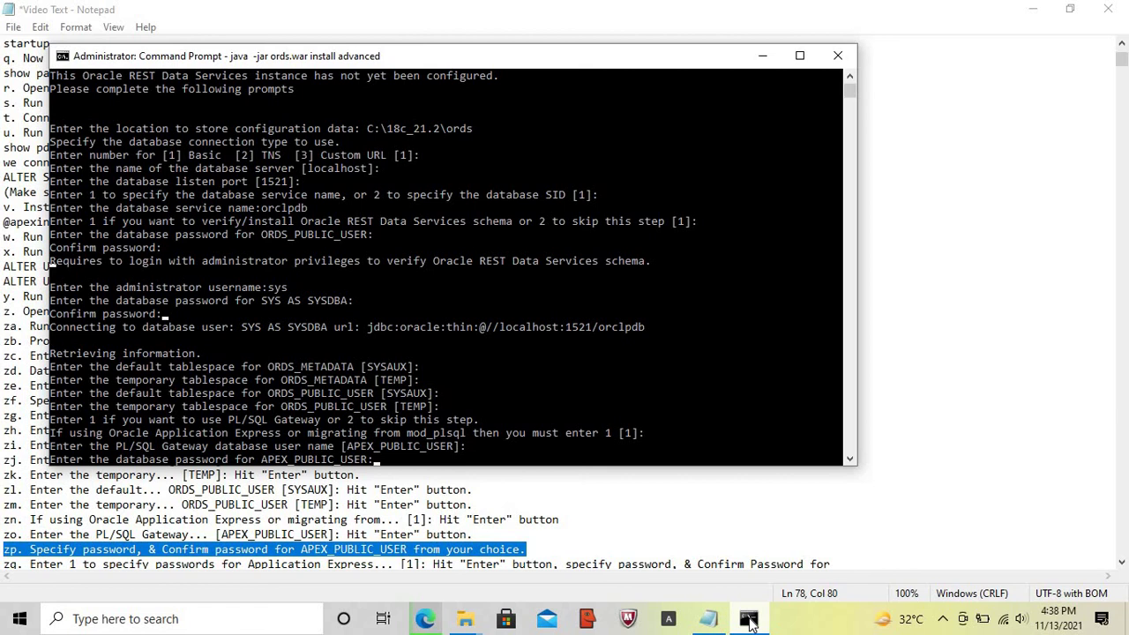
key("Return")
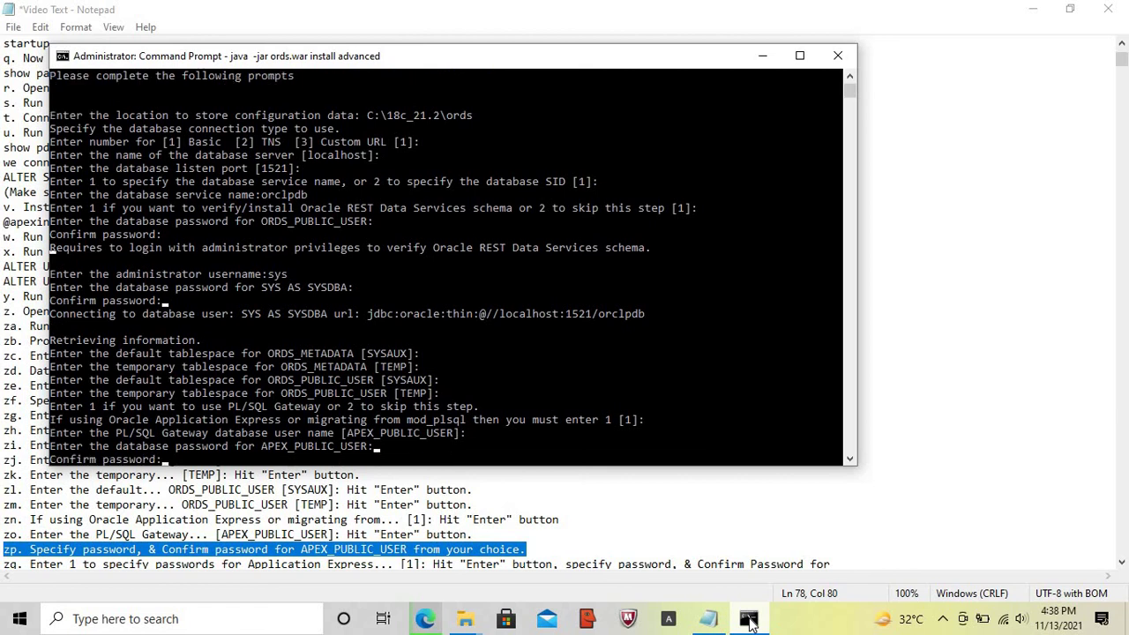
key("Return")
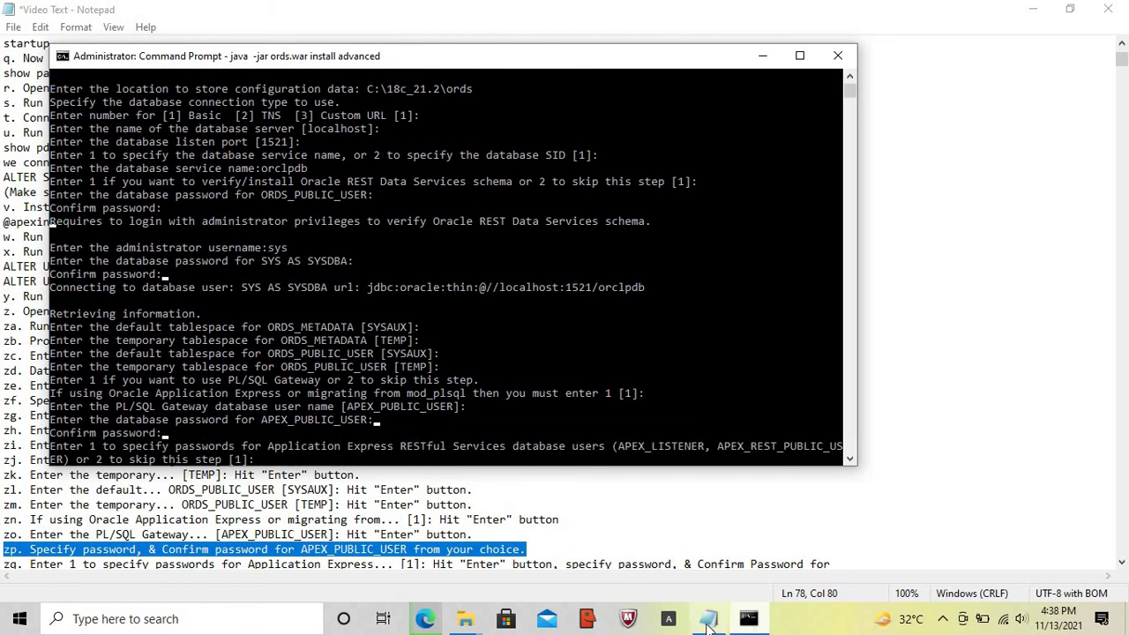
left_click(708, 620)
- Keep option 1 and set and confirm the APEX_LISTENER and APEX_REST_PUBLIC_USER passwords
key("Down")
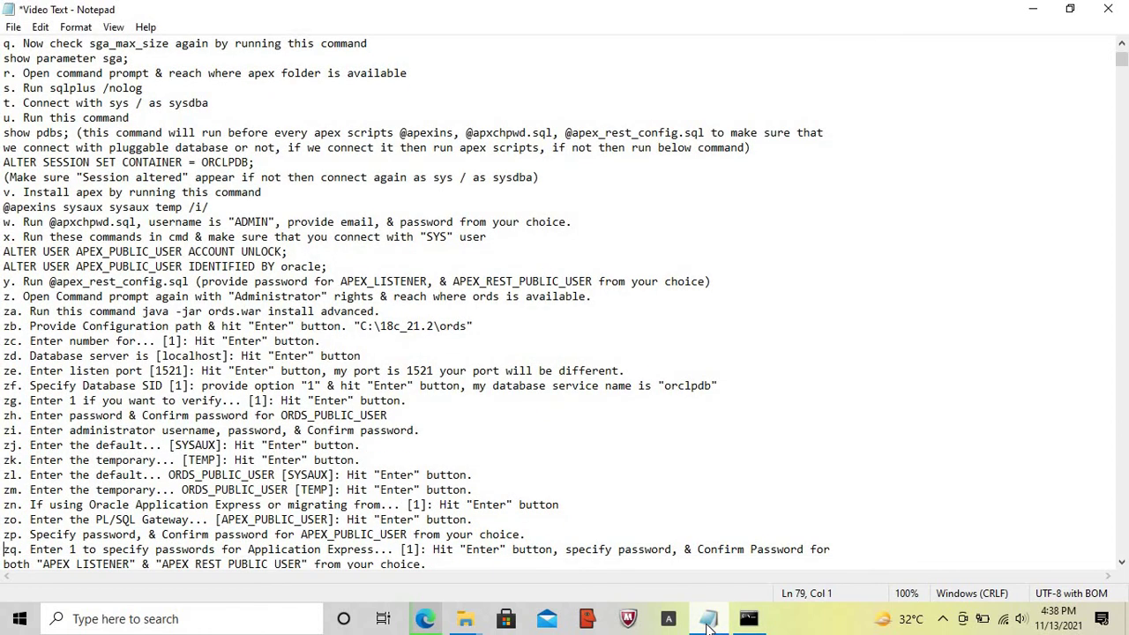
key("shift+End")
key("shift+Down")
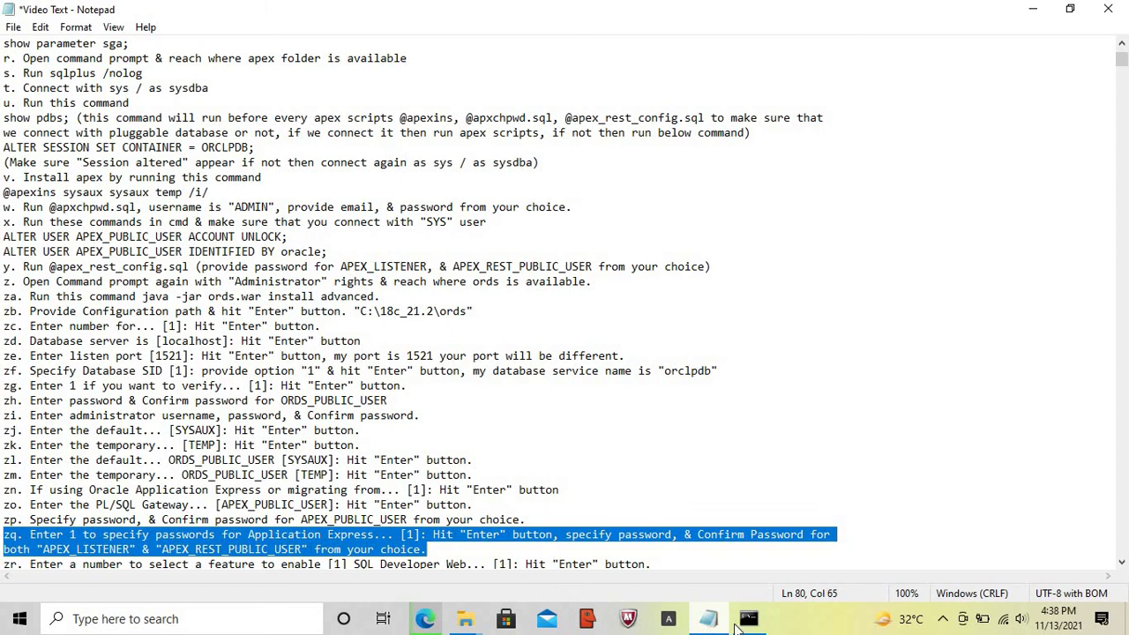
left_click(748, 620)
key("Return")
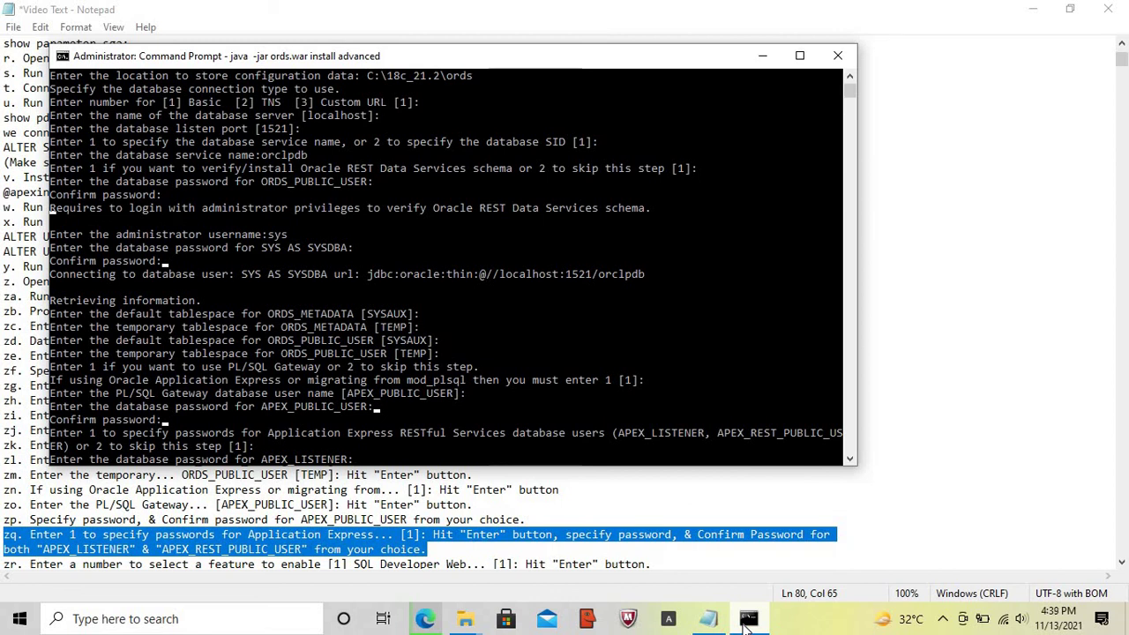
key("Return")
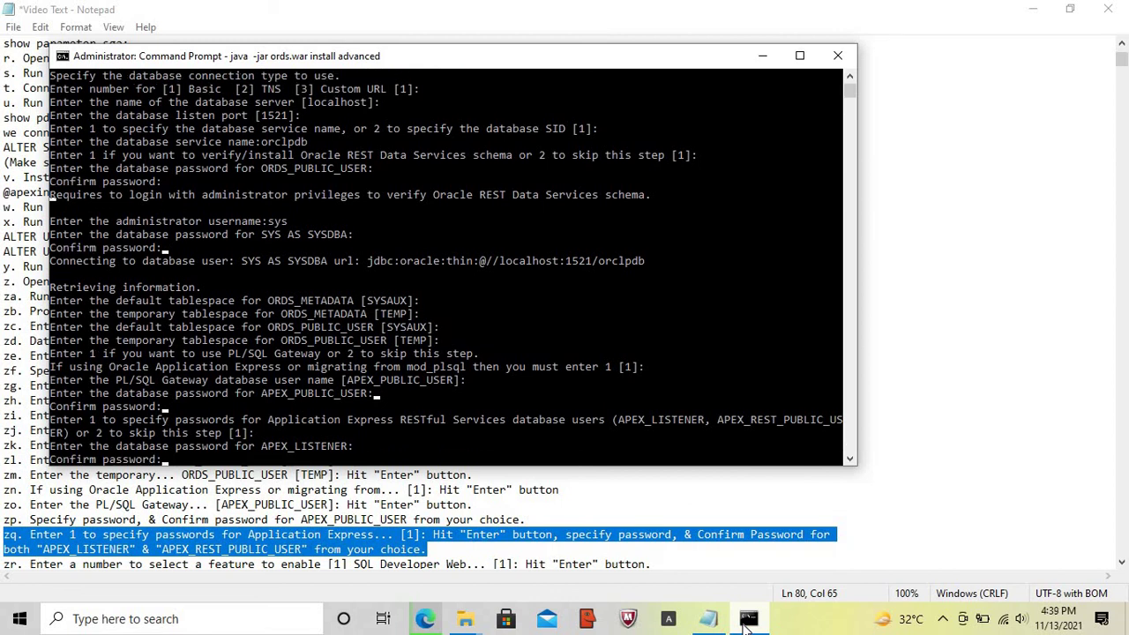
key("Return")
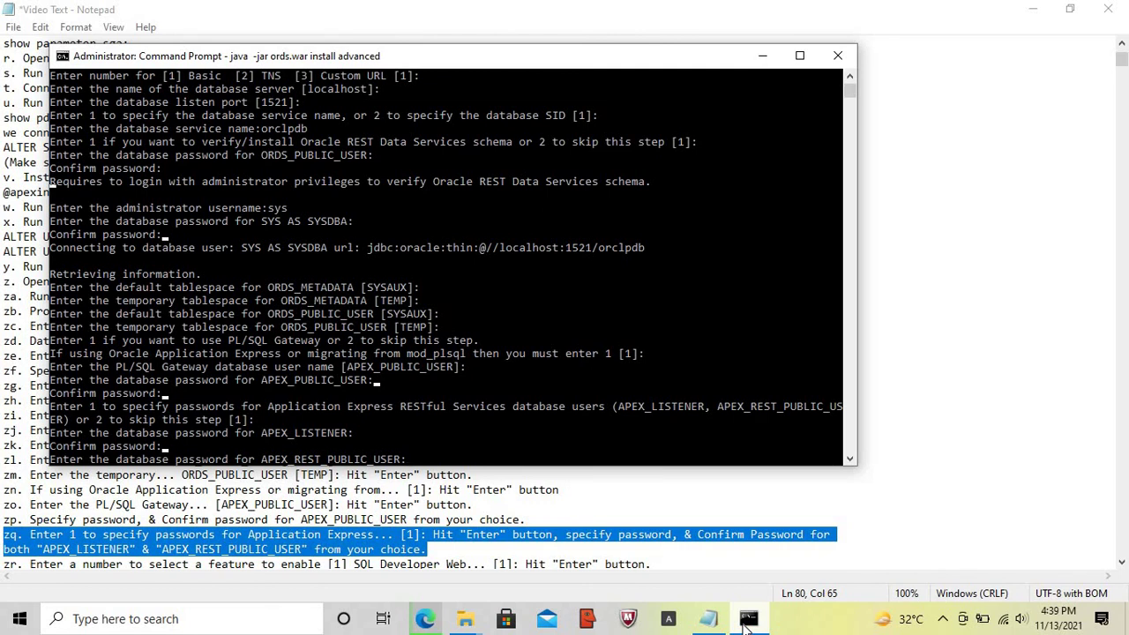
key("Return")
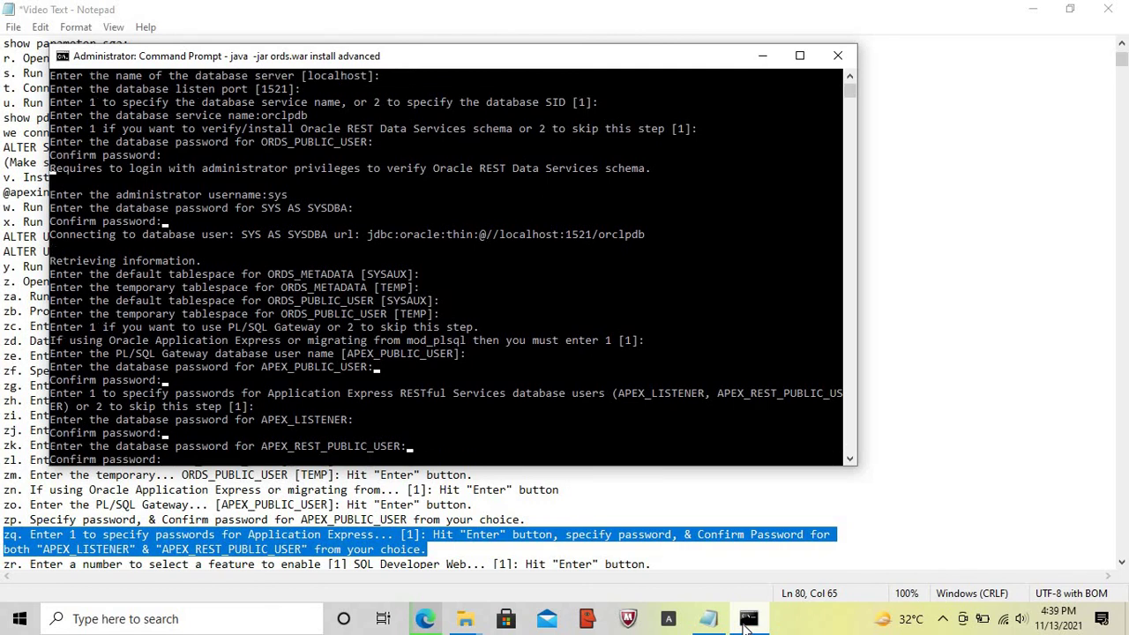
key("Return")
- Accept default feature [1] SQL Developer Web so the ORDS 21.3.0 installation begins
left_click(711, 621)
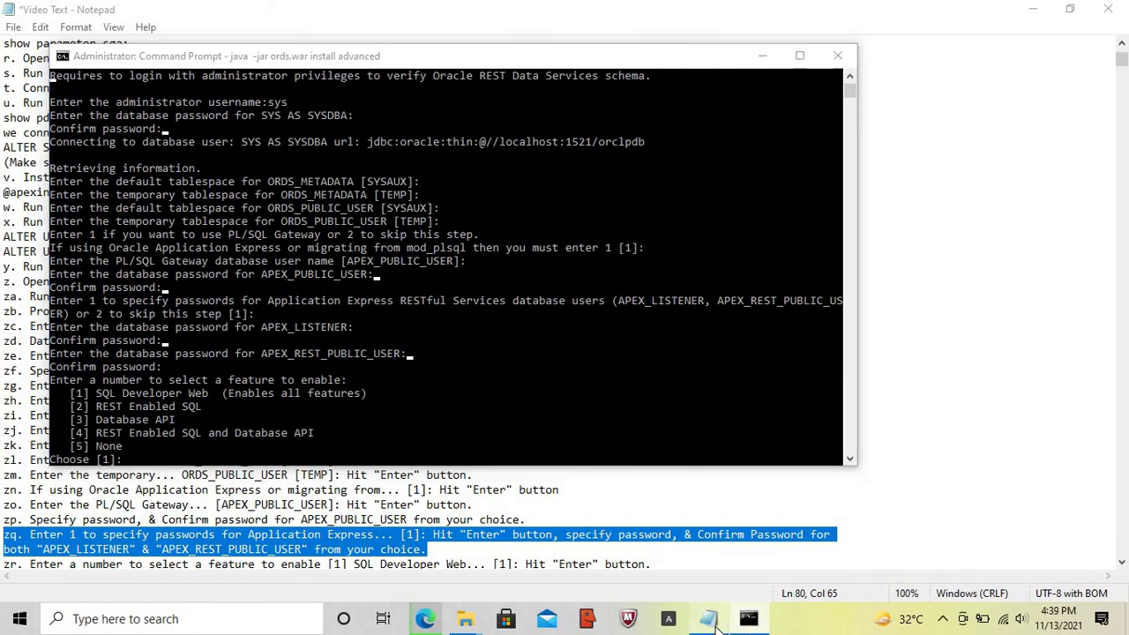
key("Home")
key("Down")
key("shift+End")
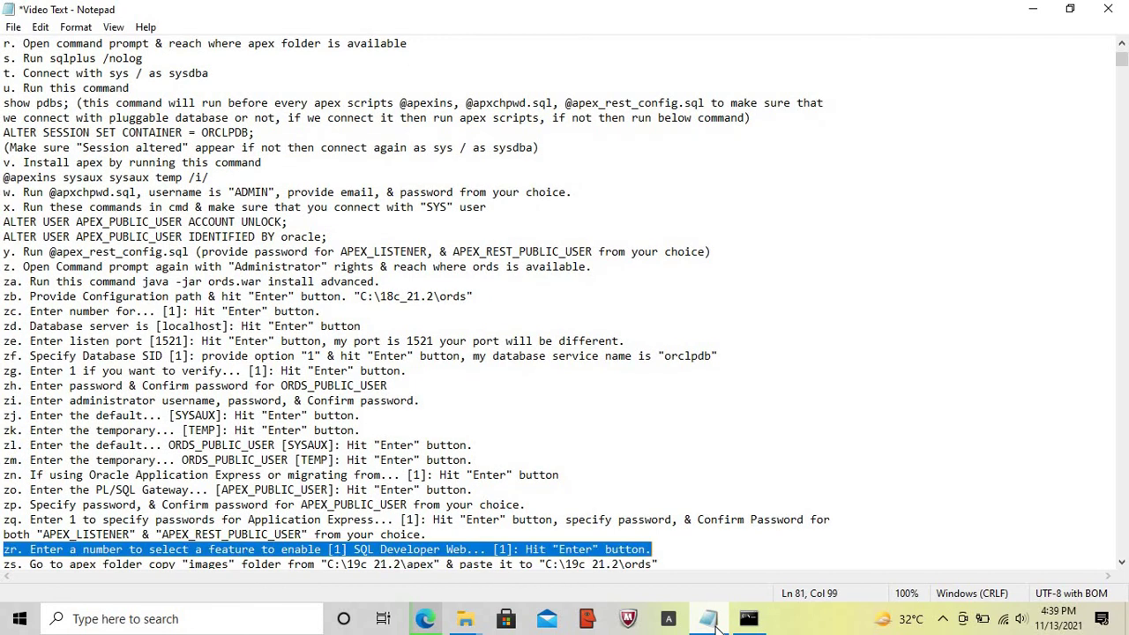
left_click(748, 620)
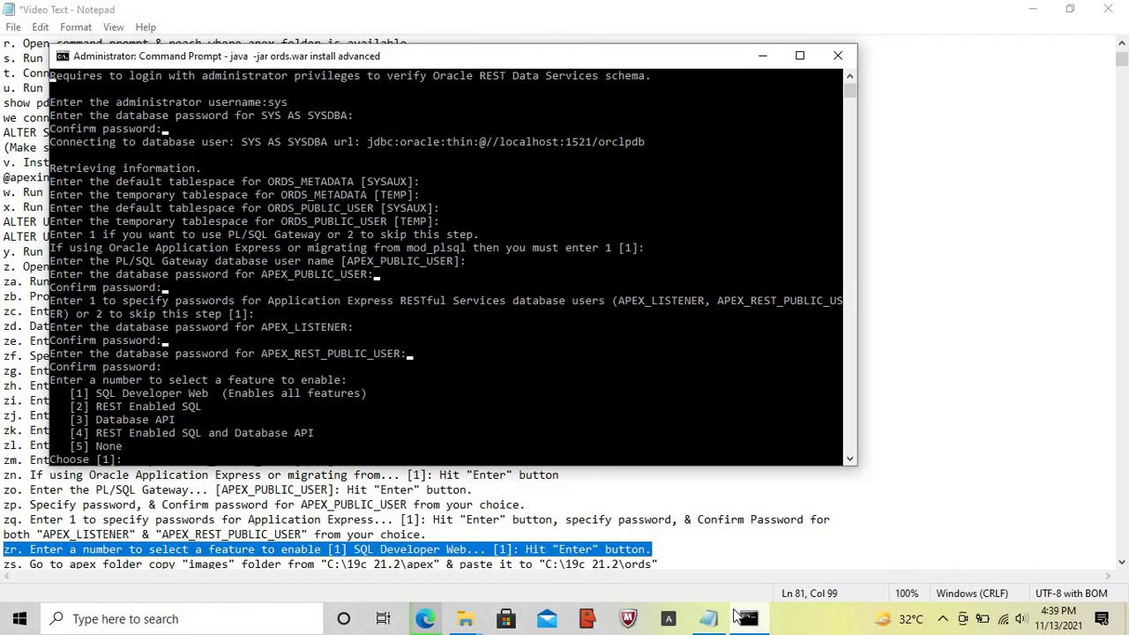
key("Return")
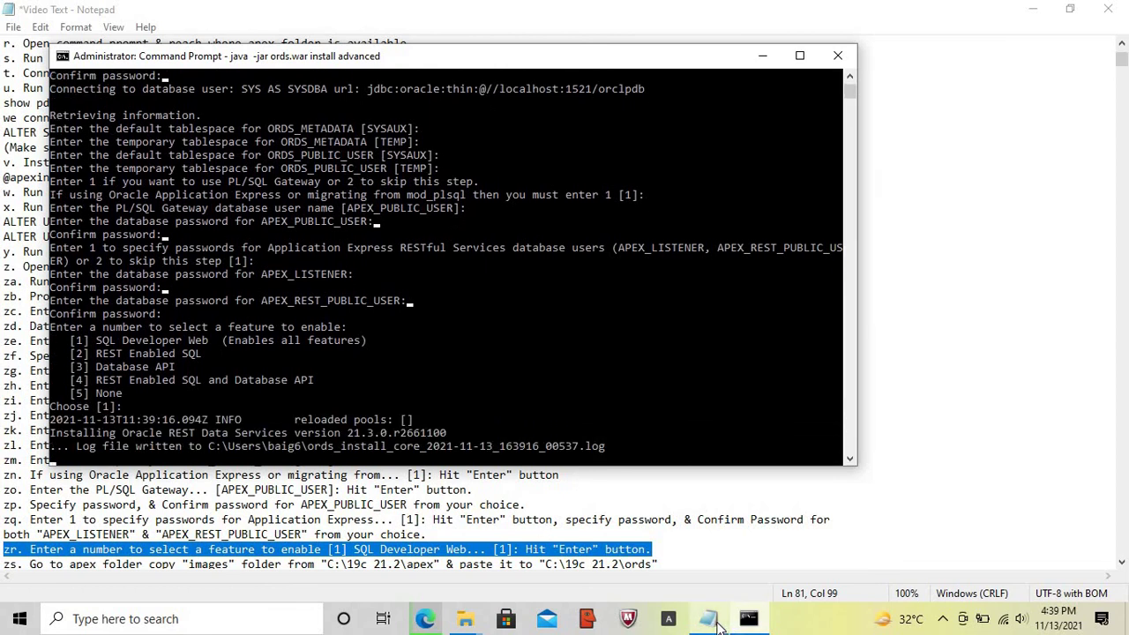
left_click(711, 619)
key("Home")
key("Down")
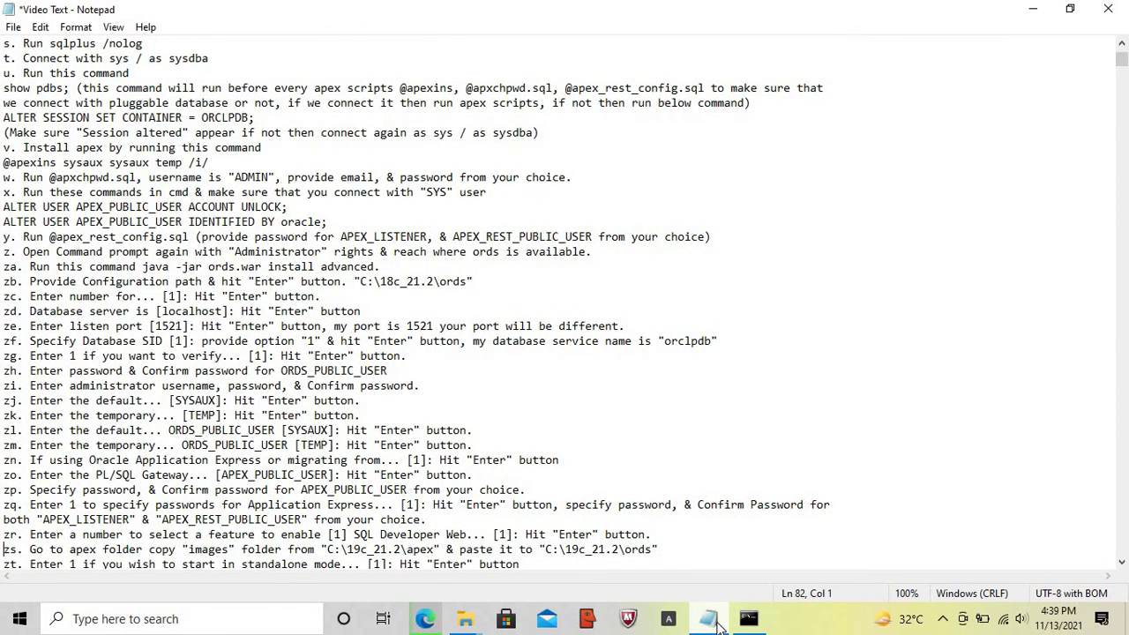
- Highlight note zs and open the C:\18c_21.2\apex folder in File Explorer
key("shift+End")
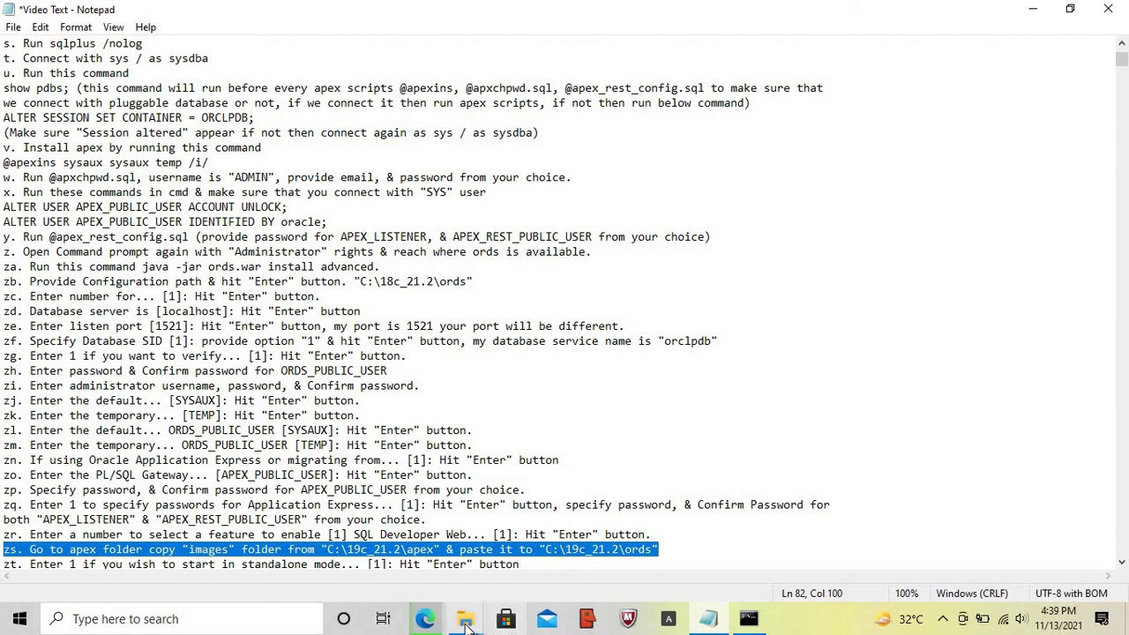
left_click(466, 619)
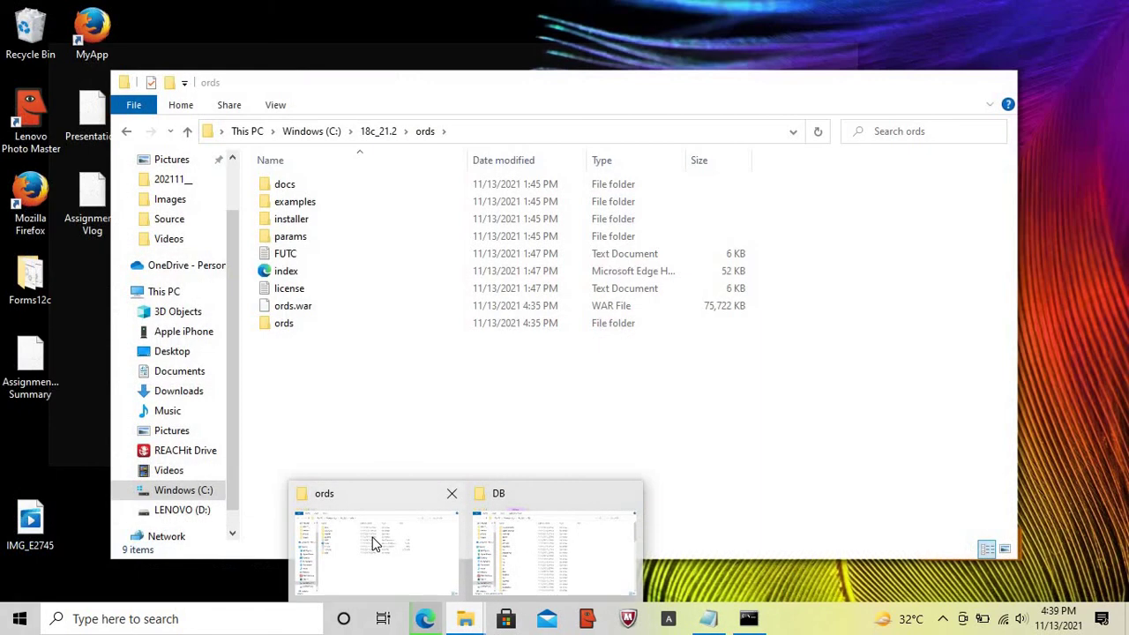
left_click(372, 544)
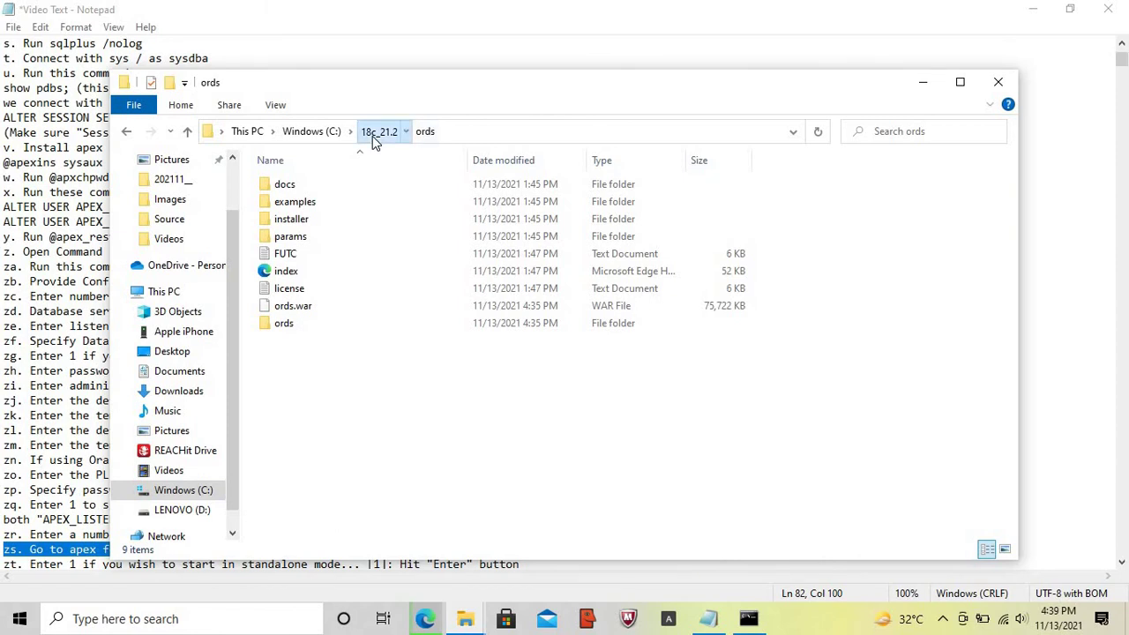
left_click(373, 136)
double_click(304, 205)
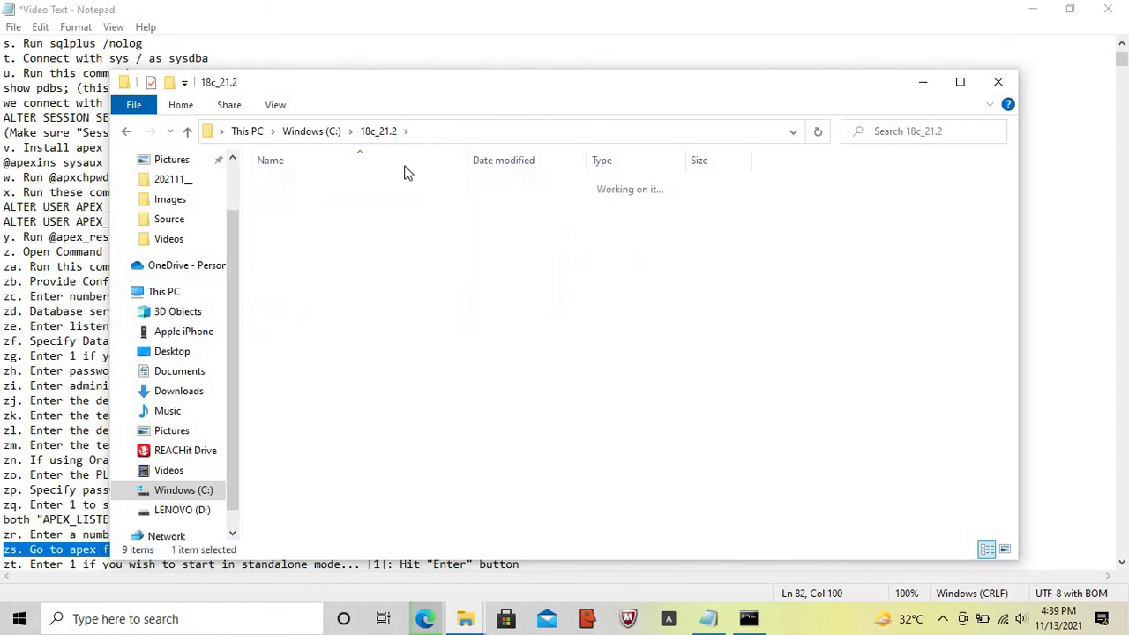
left_click(485, 132)
key("ctrl+c")
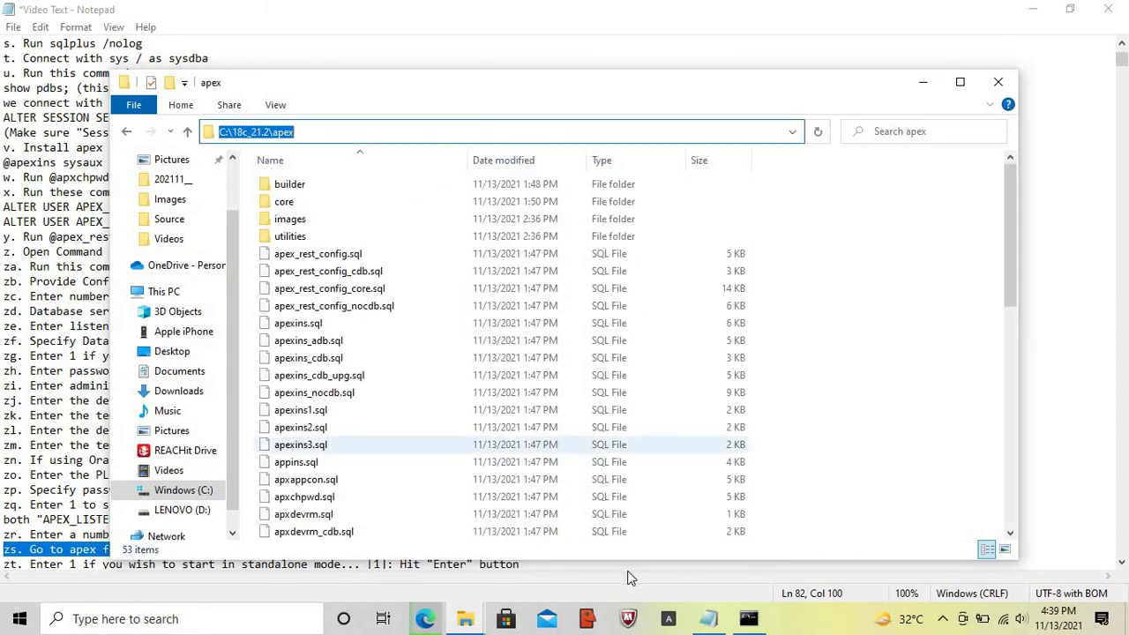
- Correct the apex path in note zs to C:\18c_21.2\apex
left_click(707, 620)
left_click(327, 550)
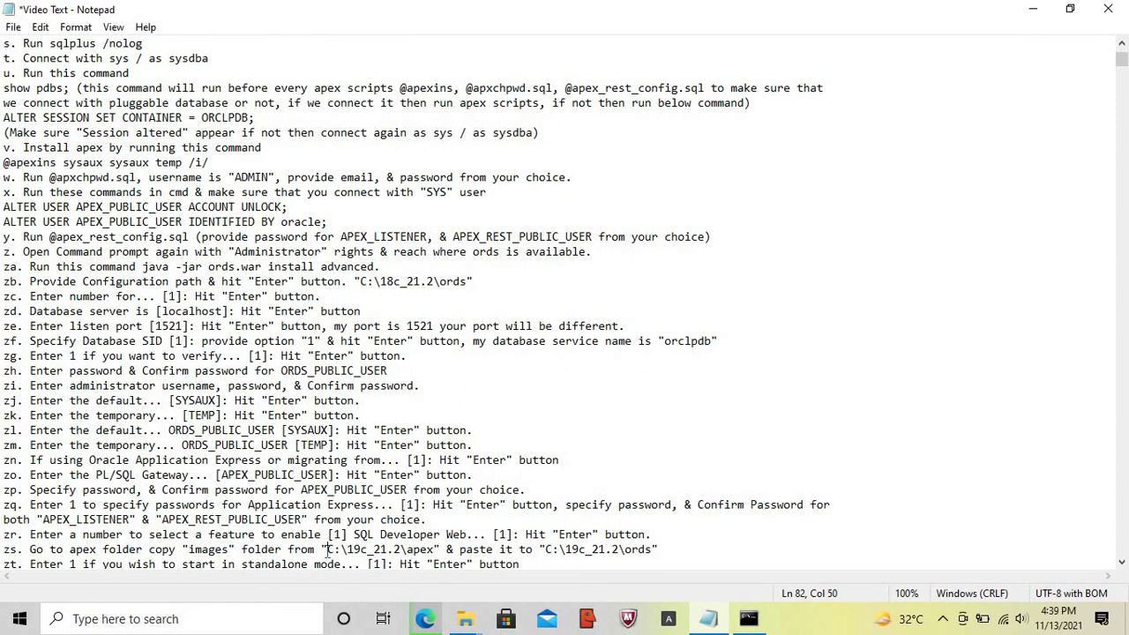
left_click(435, 550, "shift")
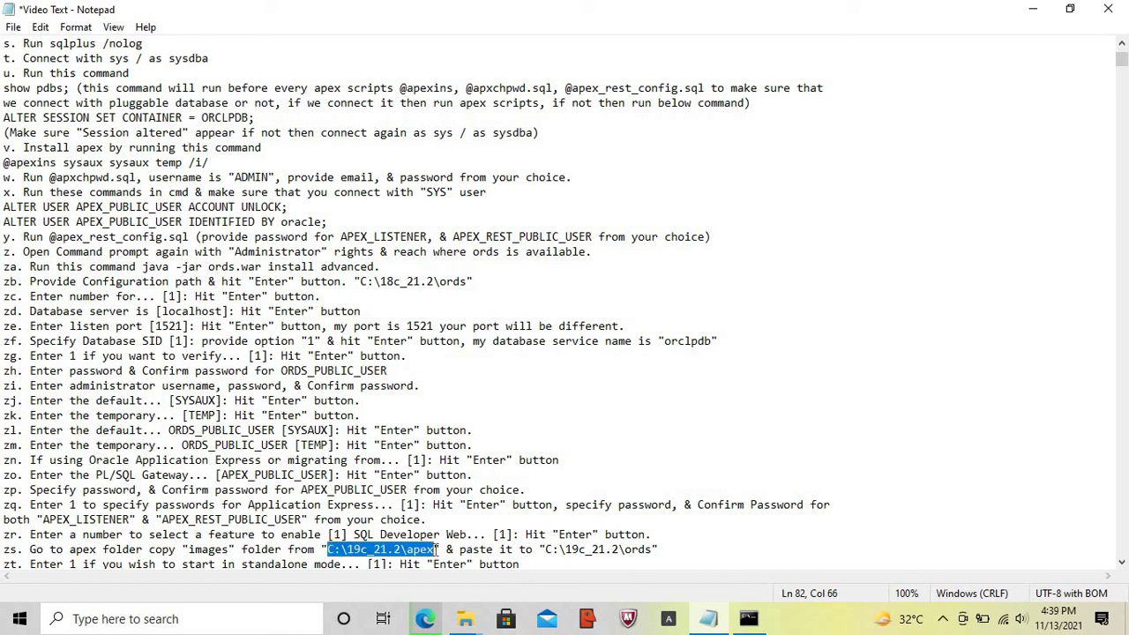
key("ctrl+v")
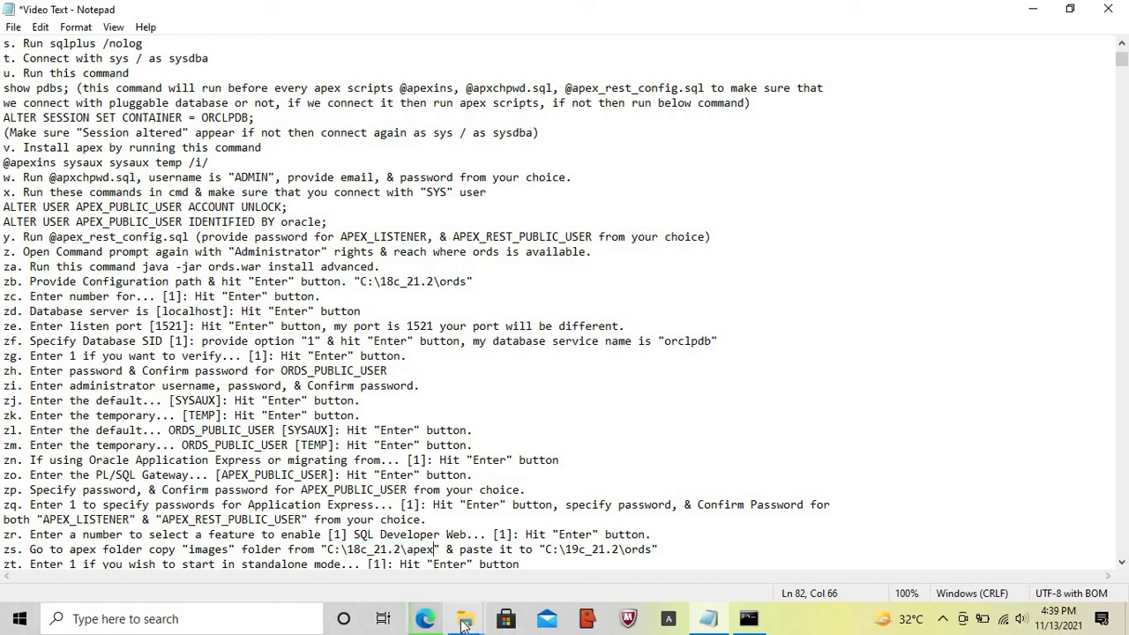
- Copy the images folder from apex and paste it into C:\18c_21.2\ords
left_click(466, 621)
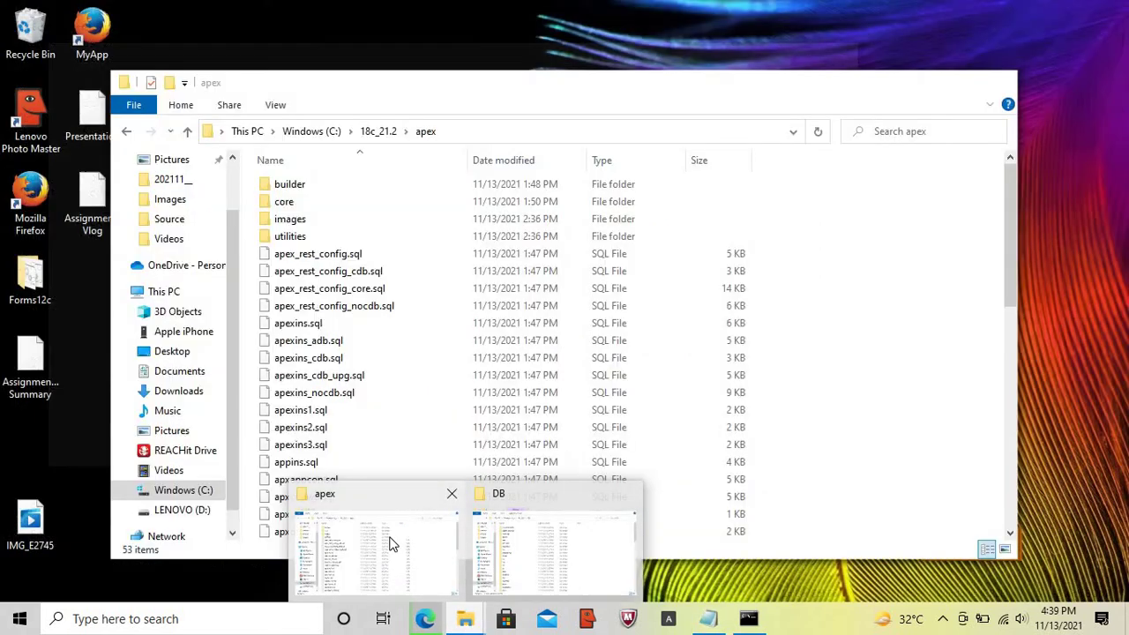
left_click(391, 541)
left_click(292, 222)
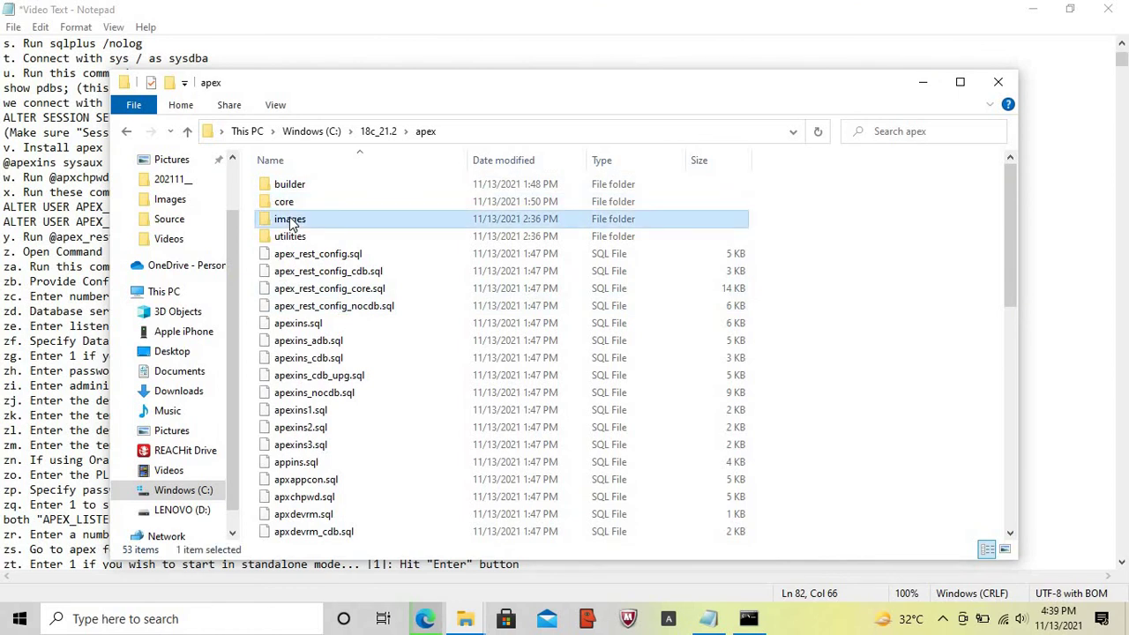
left_click(379, 133)
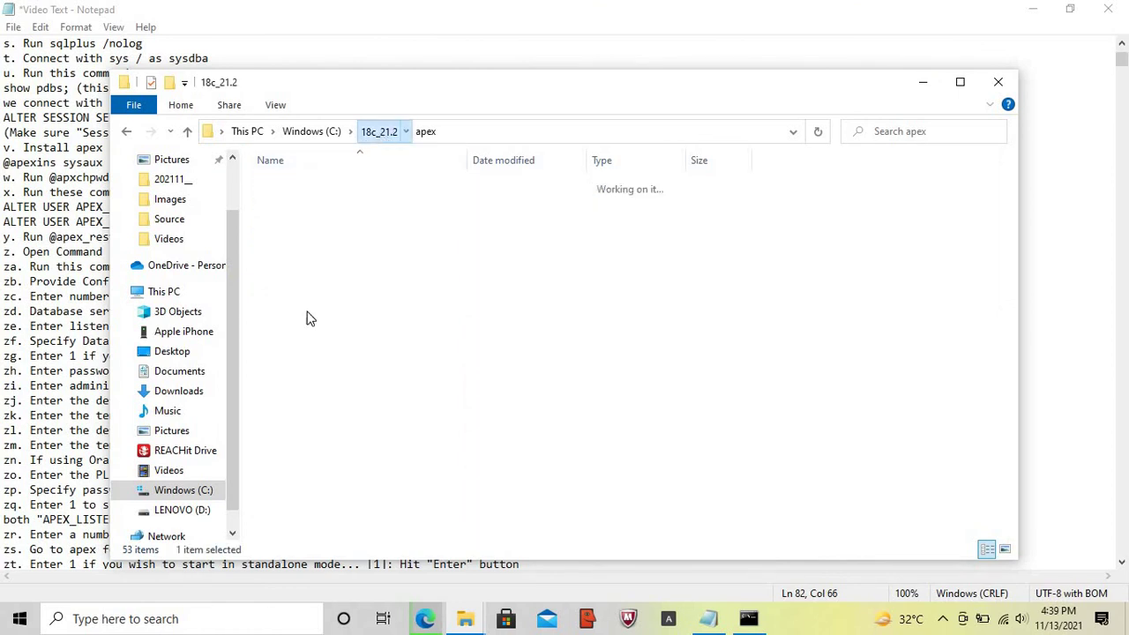
double_click(291, 326)
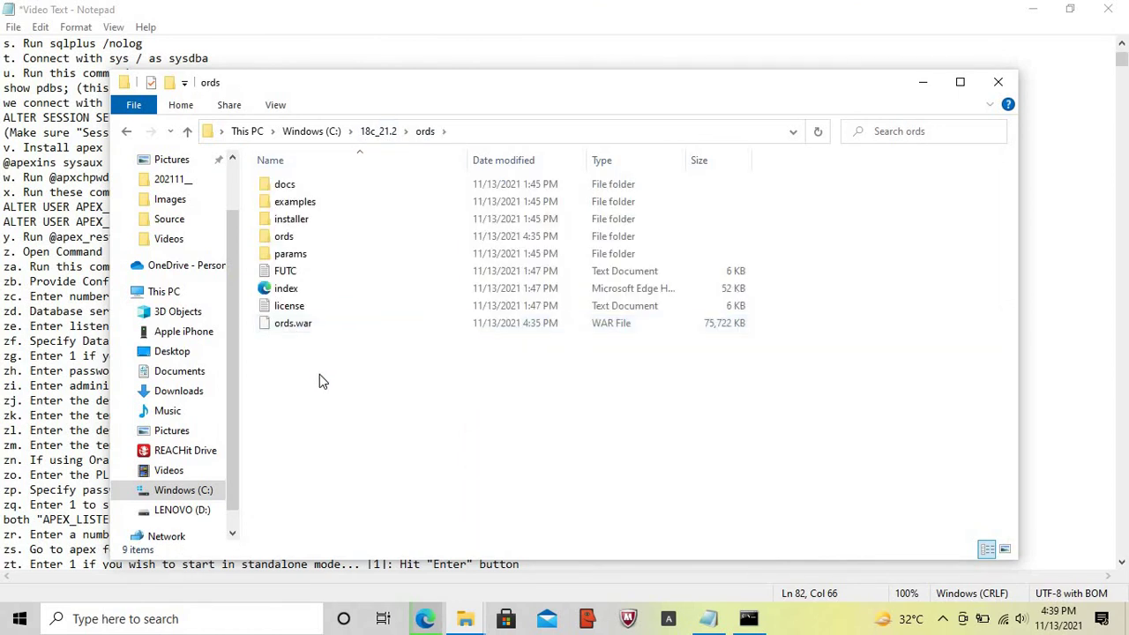
key("ctrl+v")
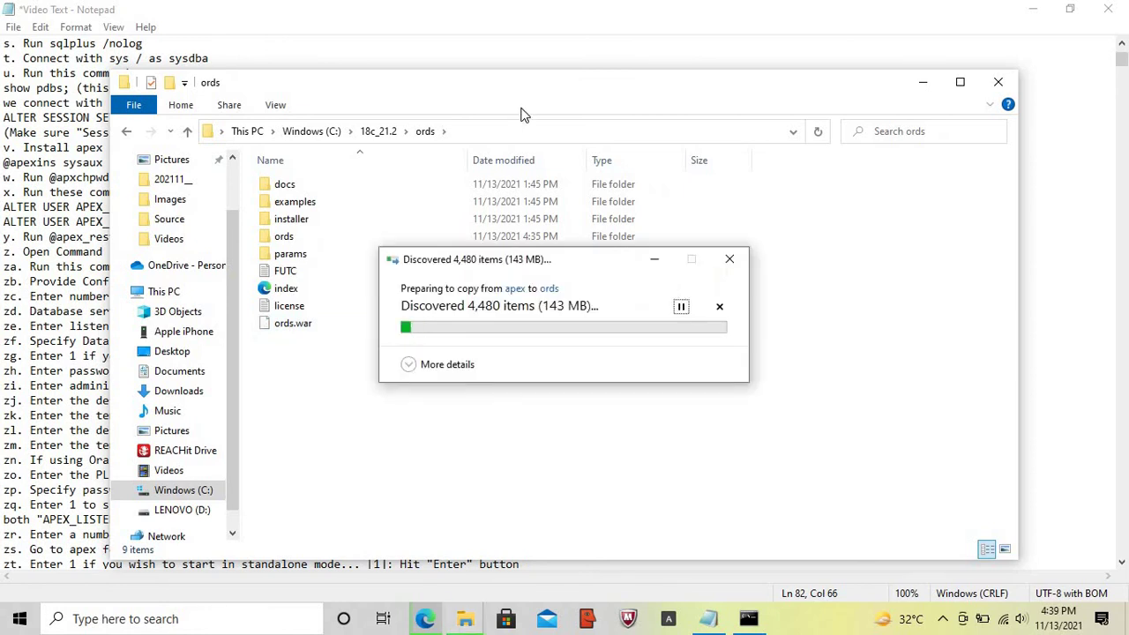
- Correct the ords path in note zs to C:\18c_21.2\ords
left_click(500, 132)
key("ctrl+c")
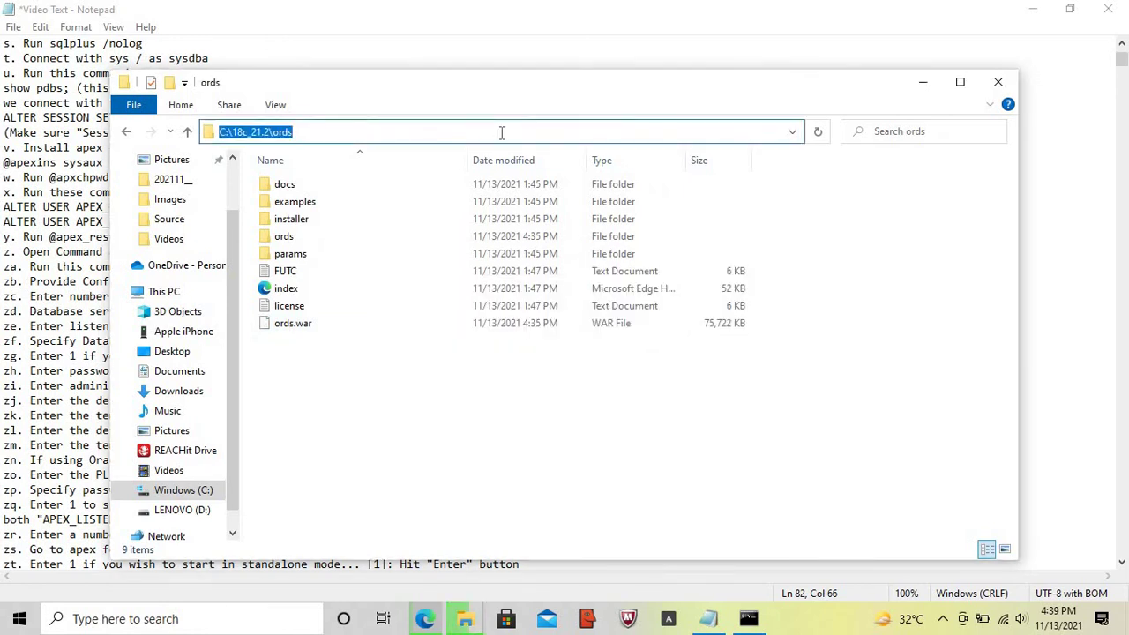
left_click(921, 85)
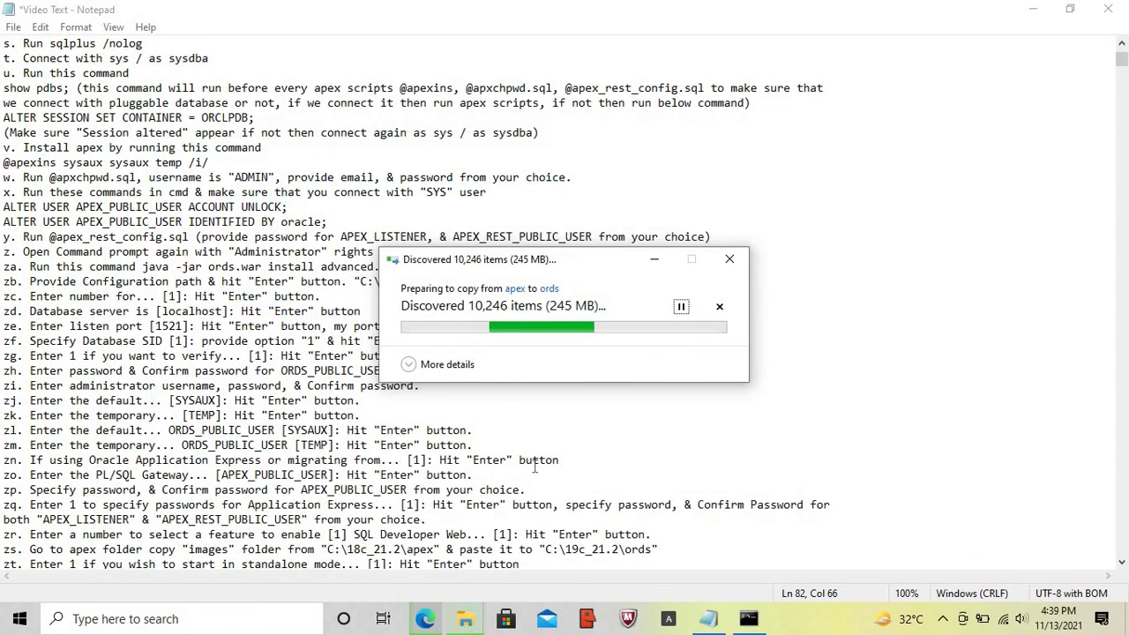
left_click(544, 550)
key("shift+End")
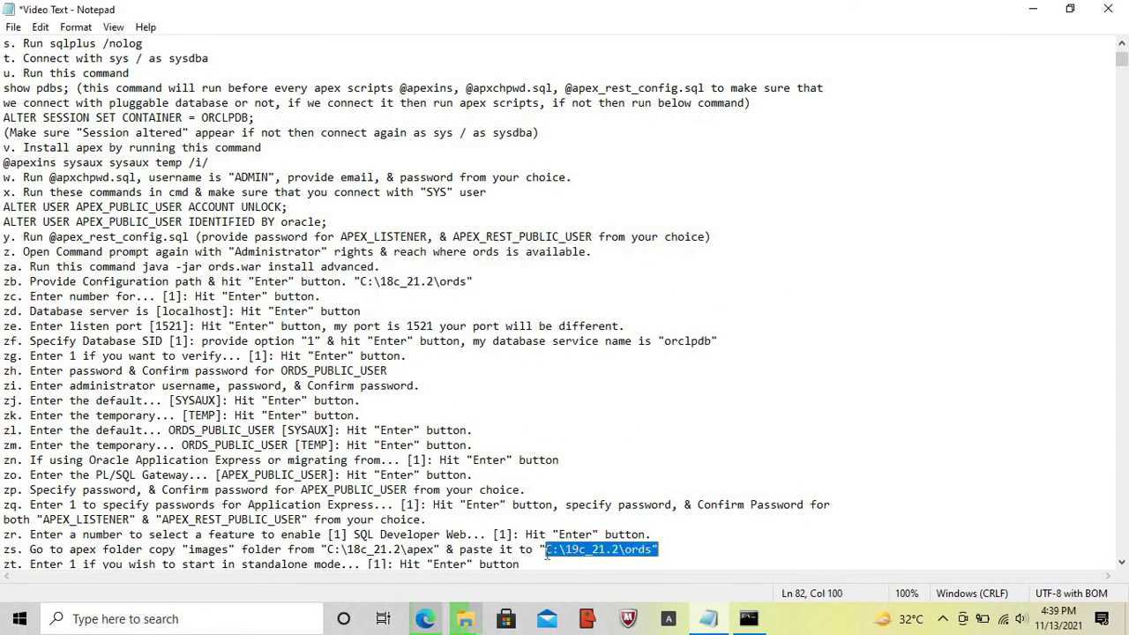
key("shift+Left")
key("ctrl+v")
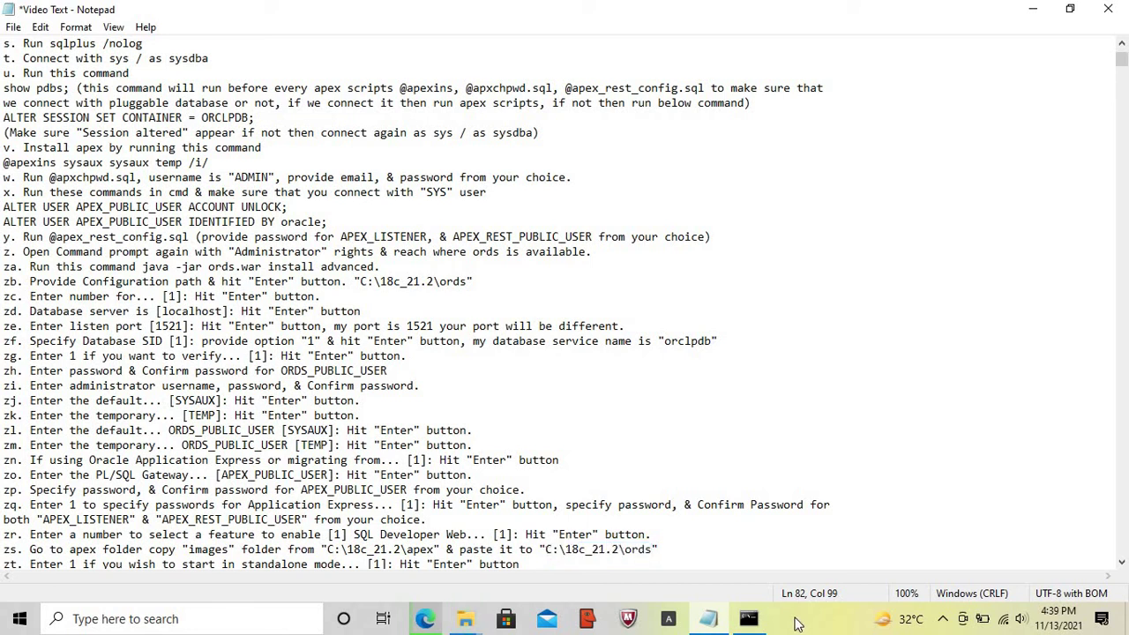
- Mark step zt in the notes and choose standalone mode in the ORDS installer
key("Home")
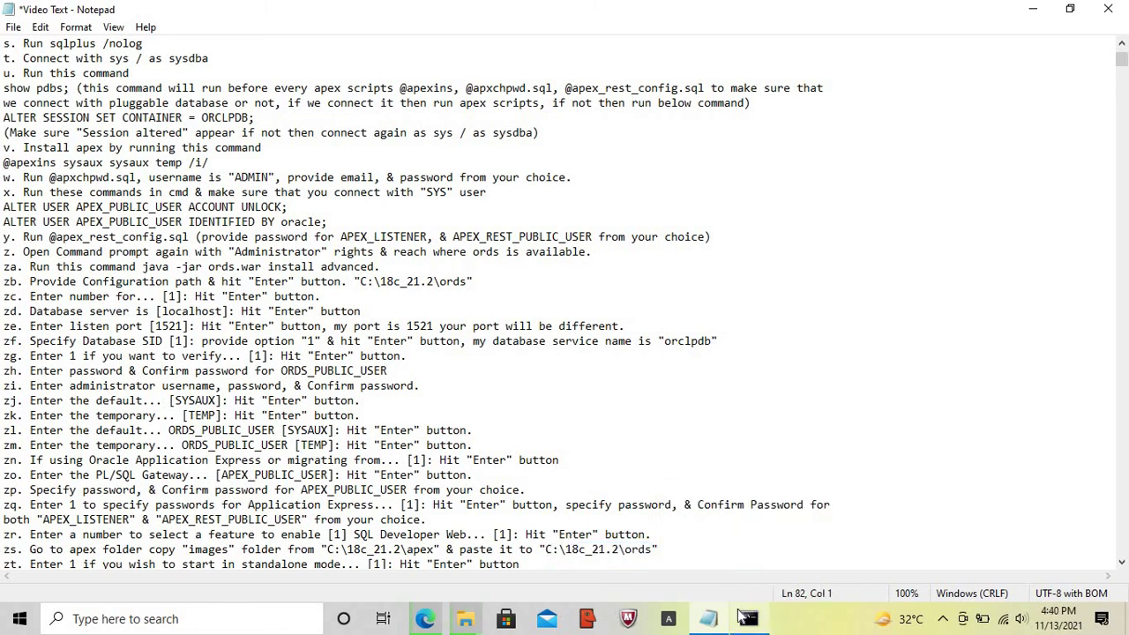
key("Down")
key("shift+End")
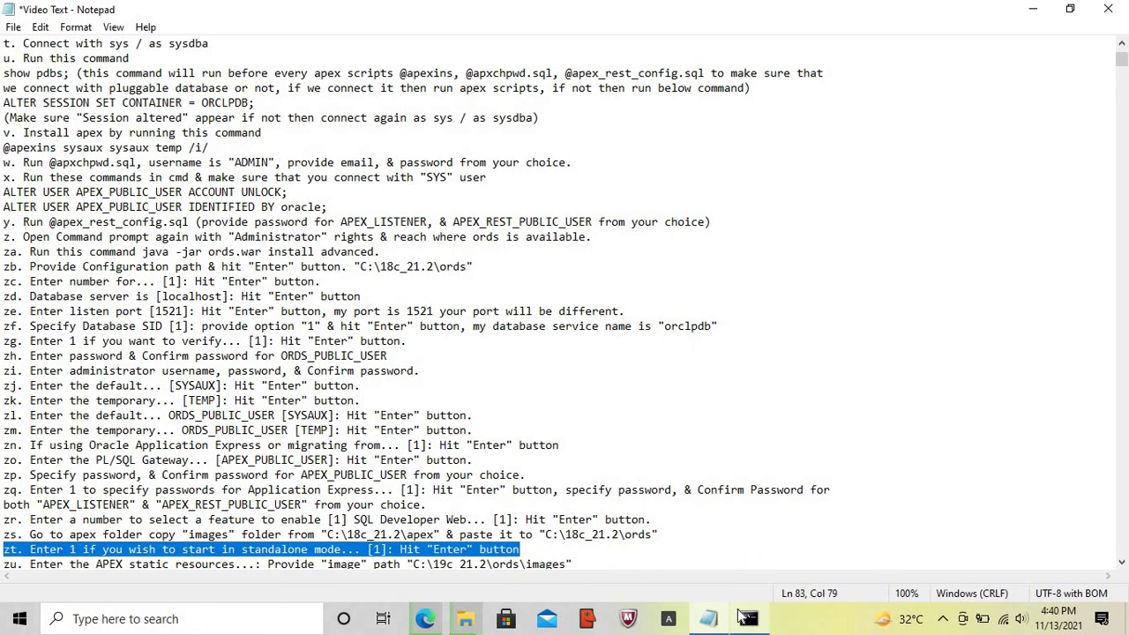
left_click(748, 618)
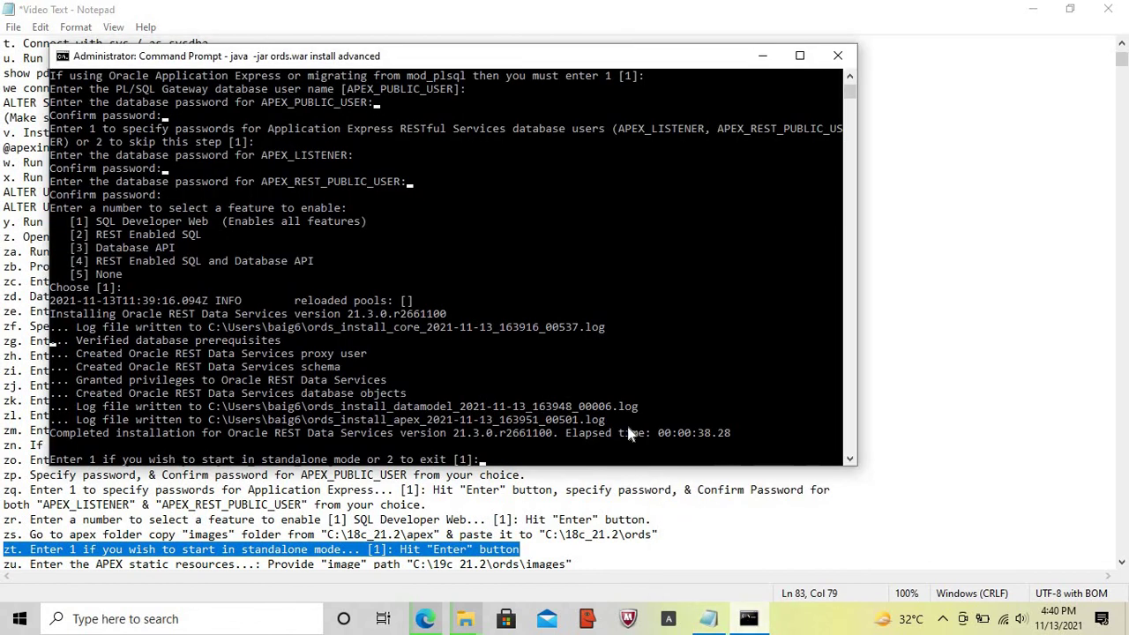
key("Return")
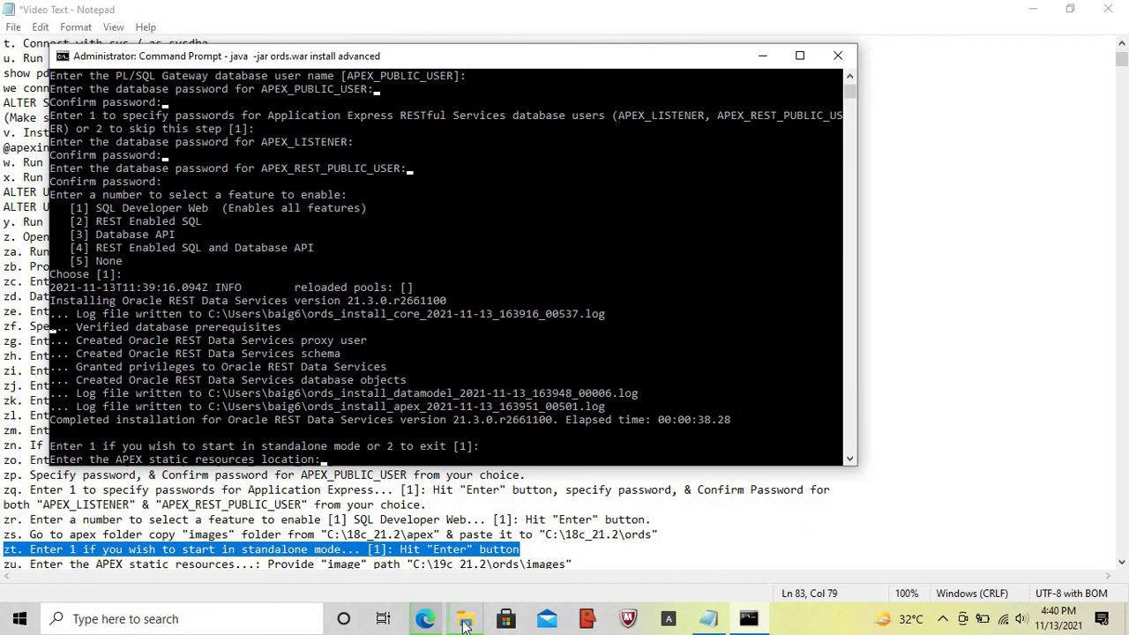
- Check the images copy progress and mark step zu in the setup notes
mouse_move(468, 624)
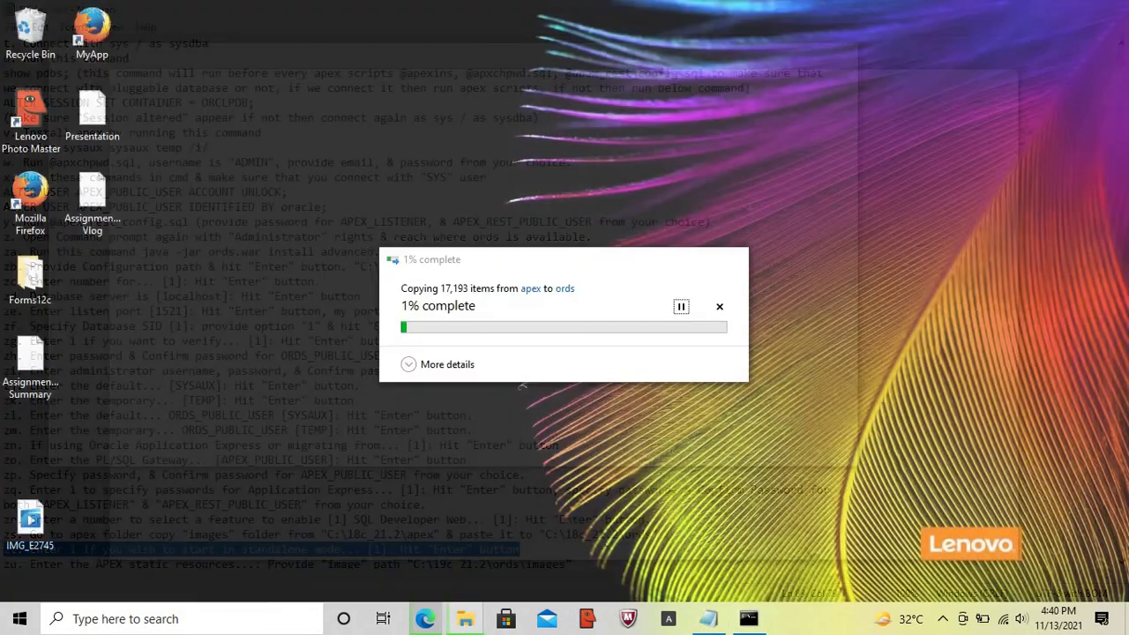
left_click(603, 539)
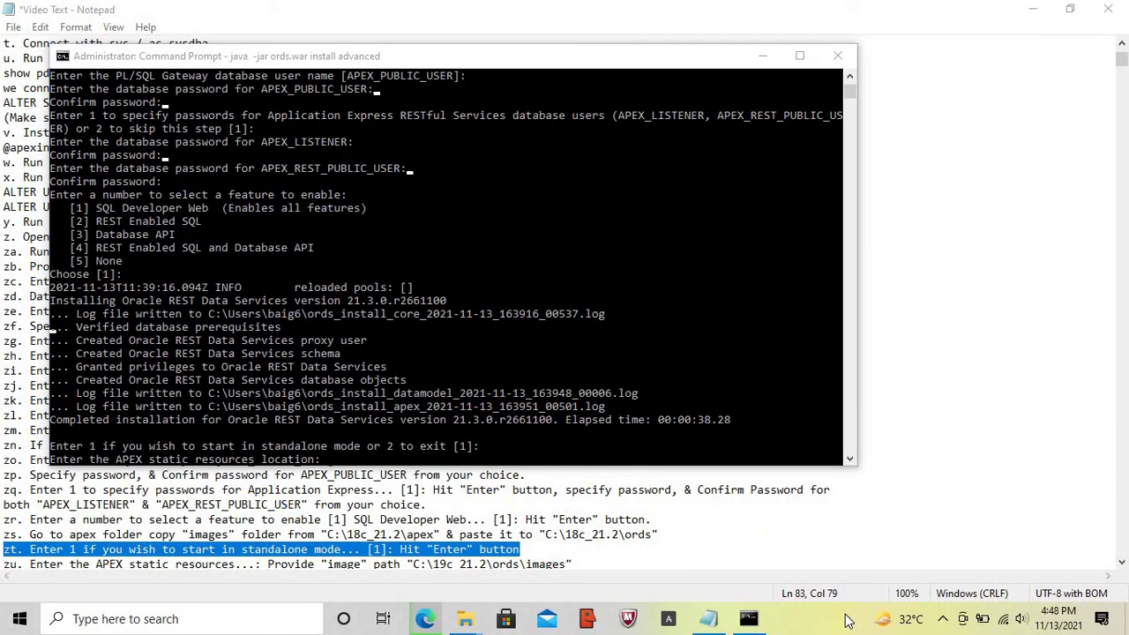
left_click(717, 622)
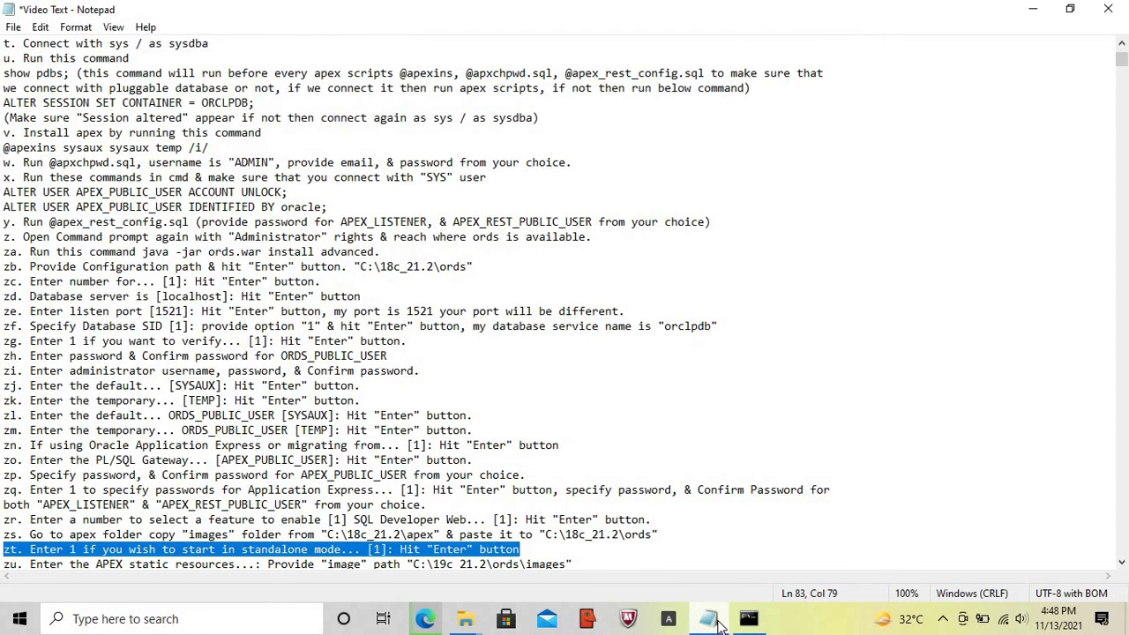
key("Home")
key("Down")
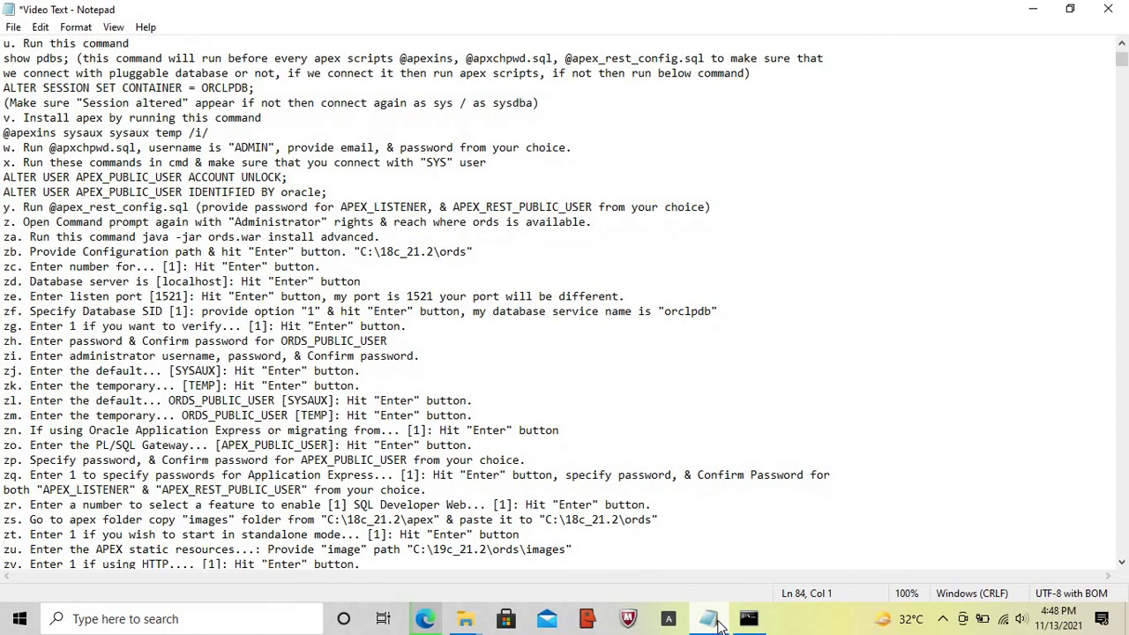
key("shift+End")
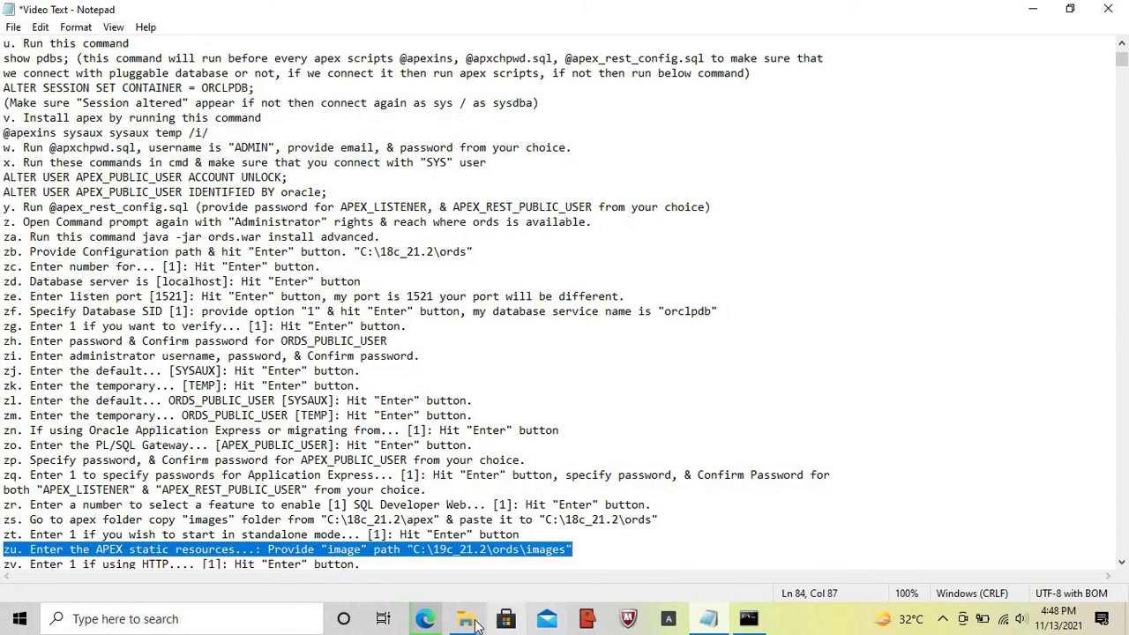
- Replace the 19c path on notes line zu with the C:\18c_21.2\ords\images path
mouse_move(465, 623)
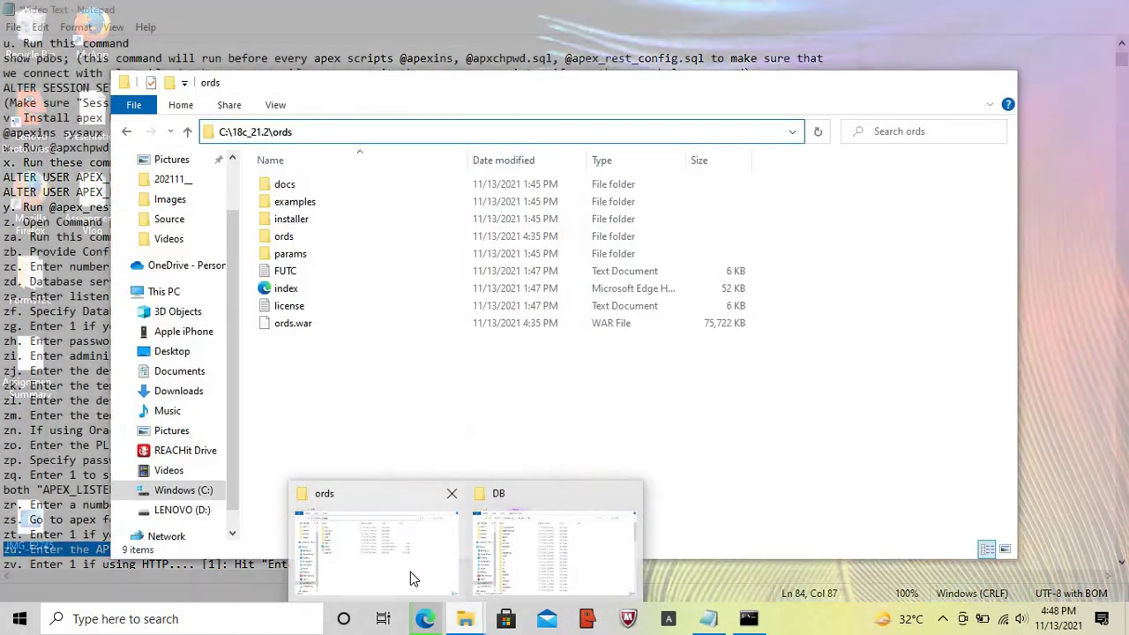
left_click(411, 571)
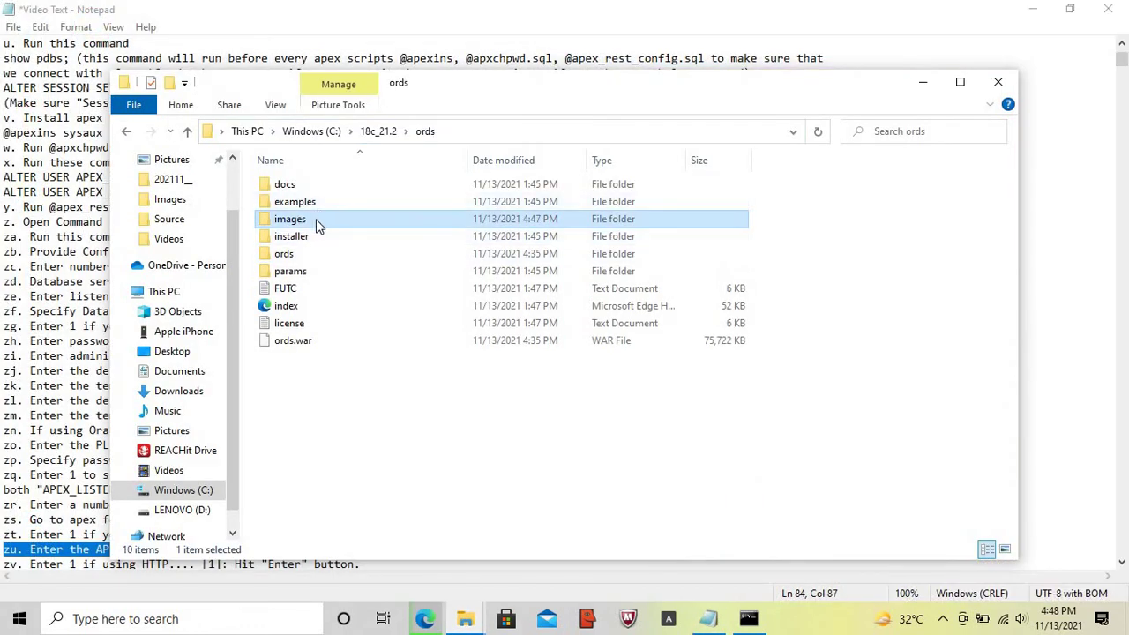
double_click(315, 221)
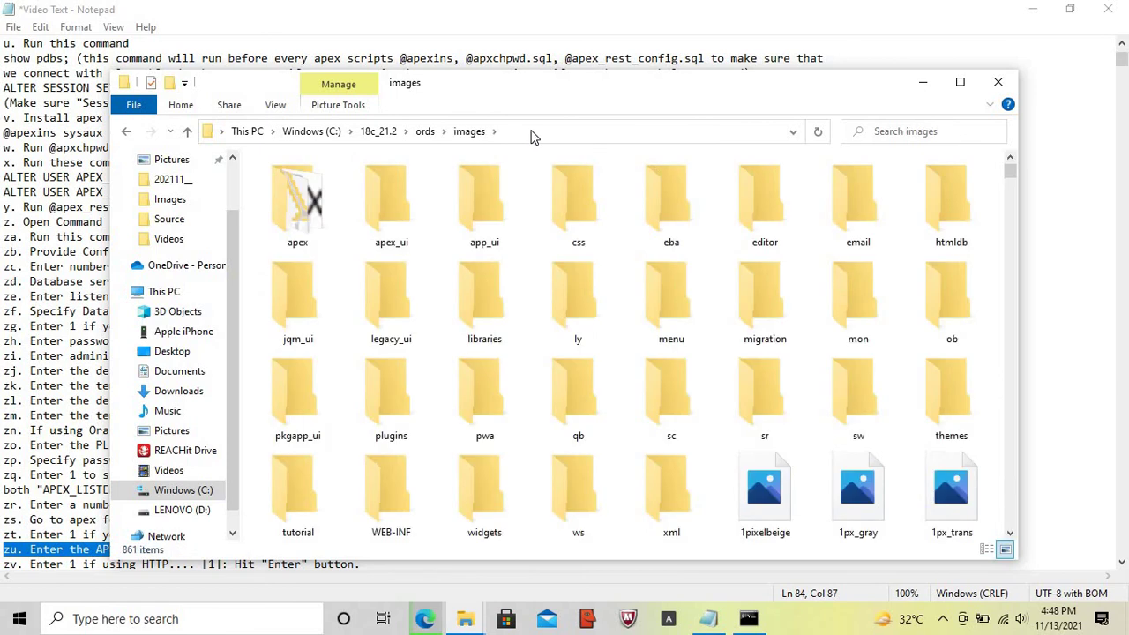
left_click(532, 130)
key("ctrl+c")
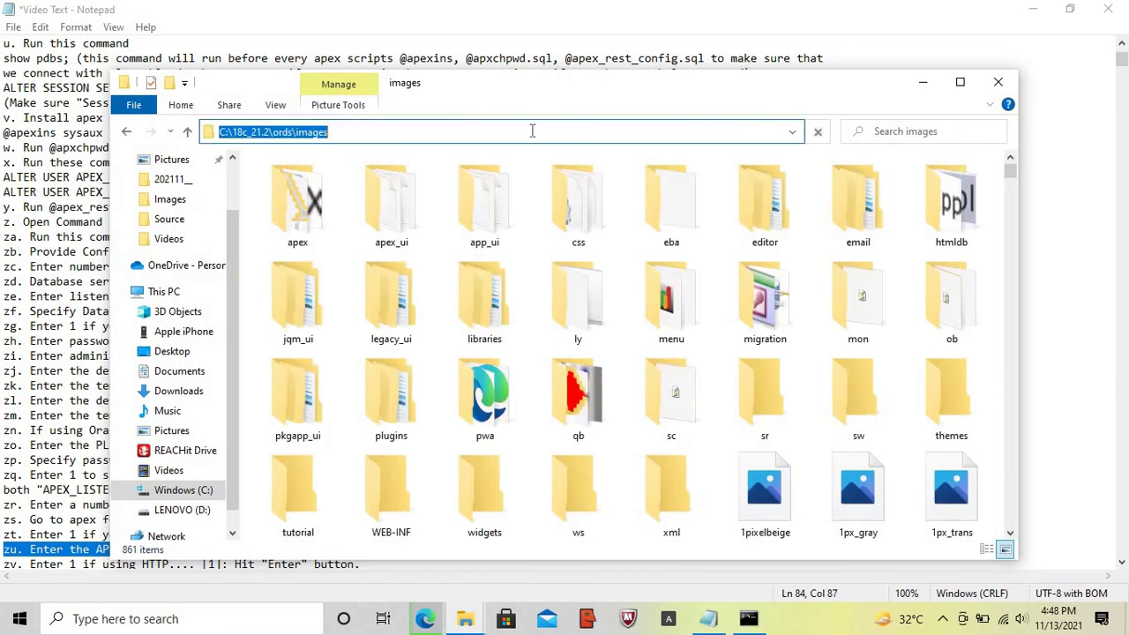
left_click(709, 619)
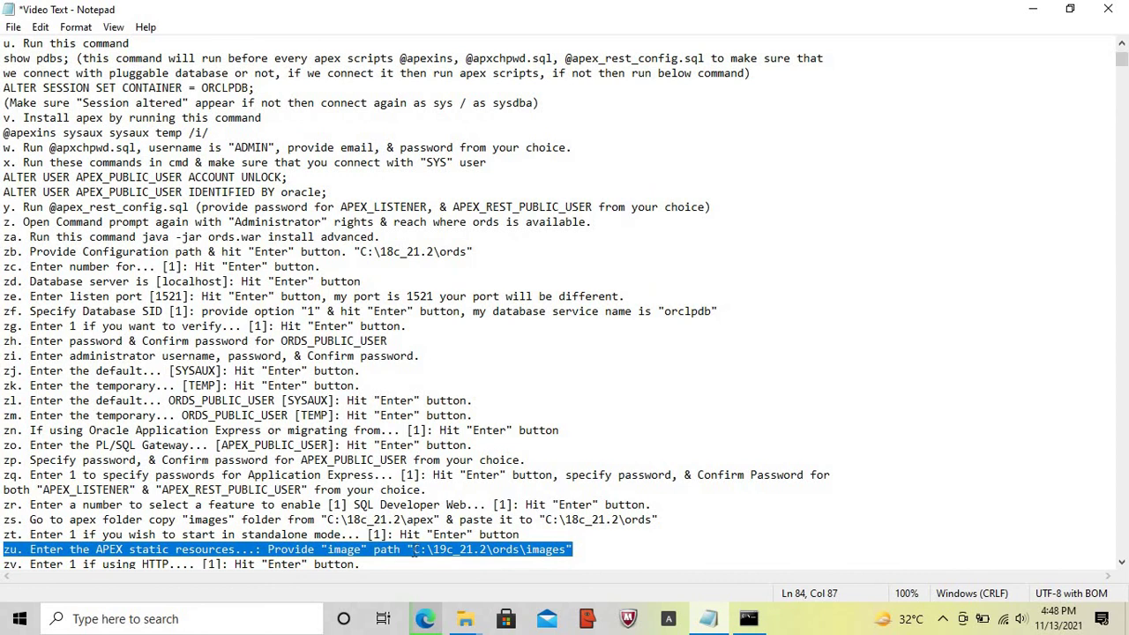
left_click(411, 549)
key("shift+End")
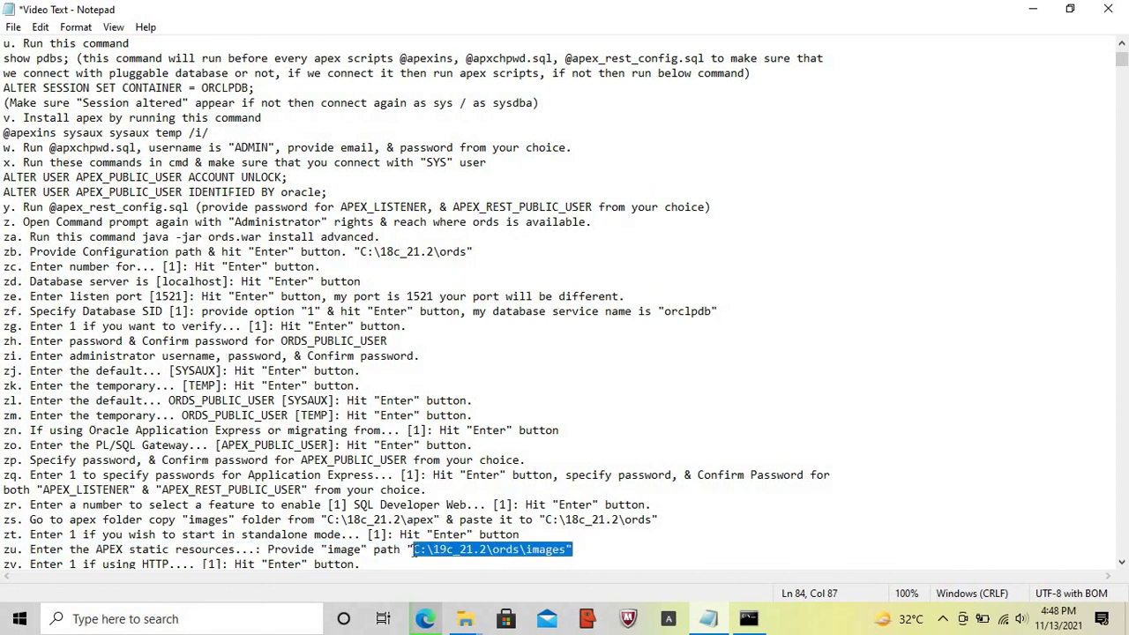
key("shift+Left")
key("ctrl+v")
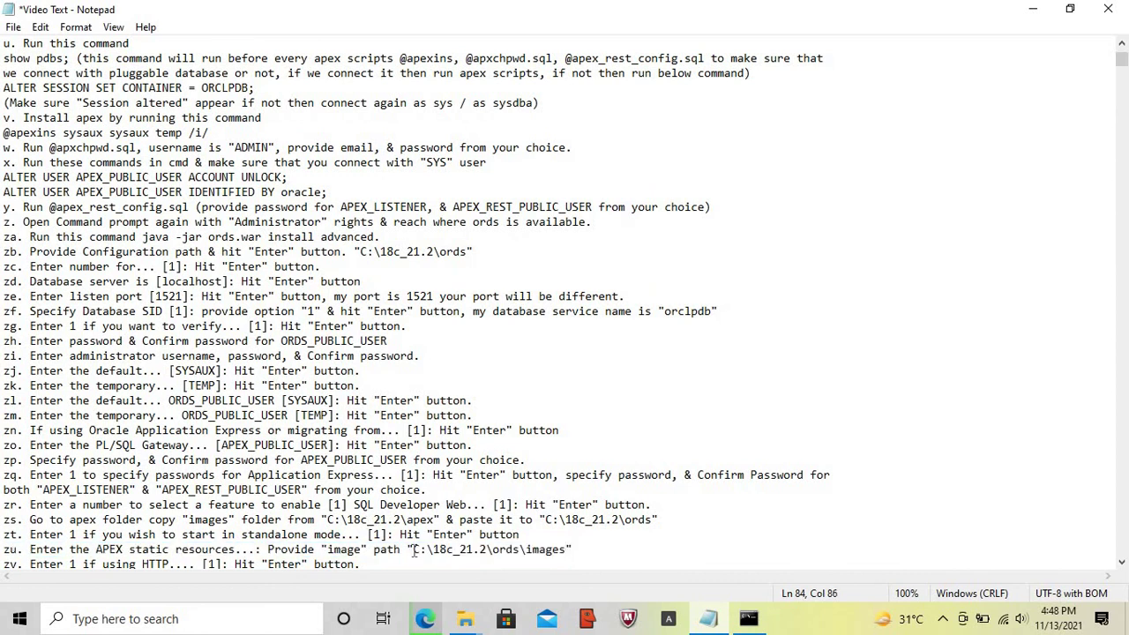
- Enter C:\18c_21.2\ords\images as the static resources location using Edit > Paste
left_click(748, 618)
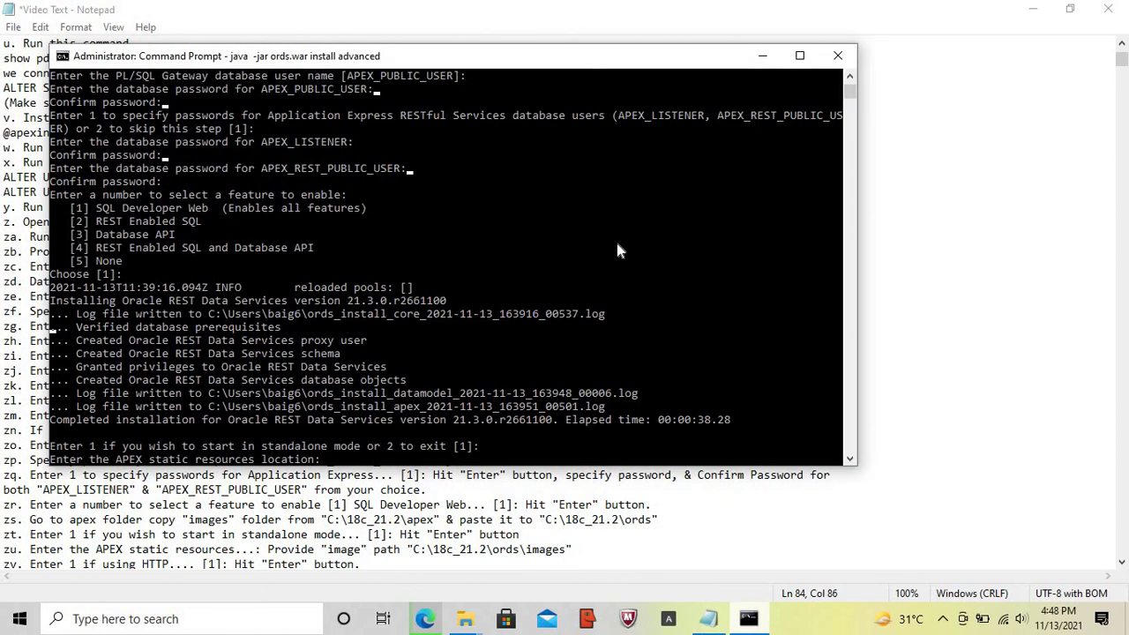
right_click(541, 57)
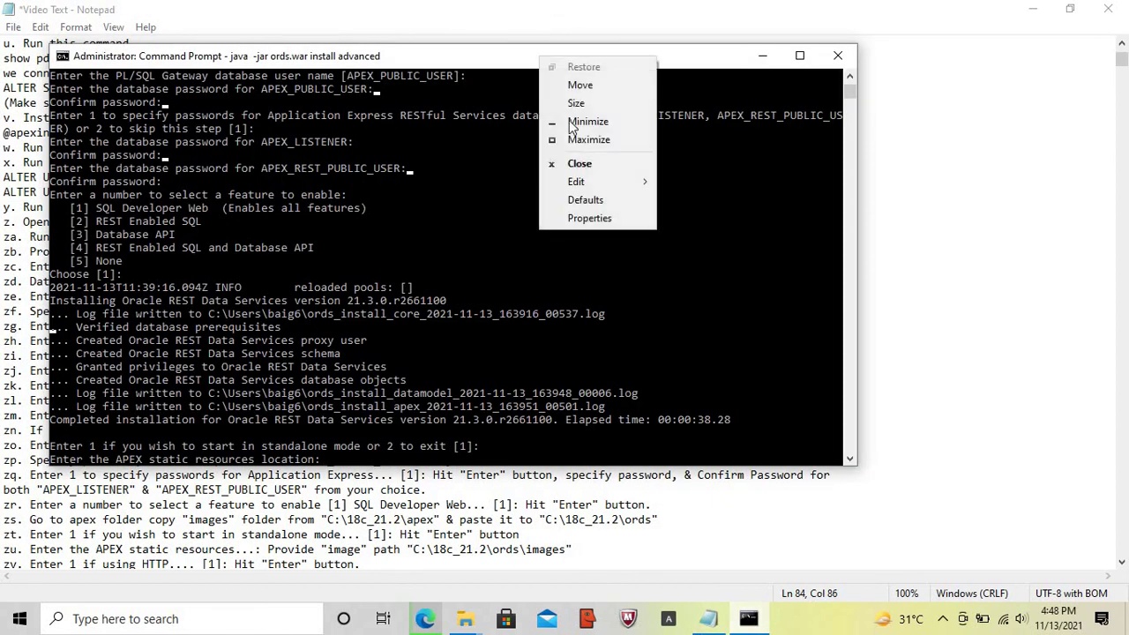
mouse_move(572, 184)
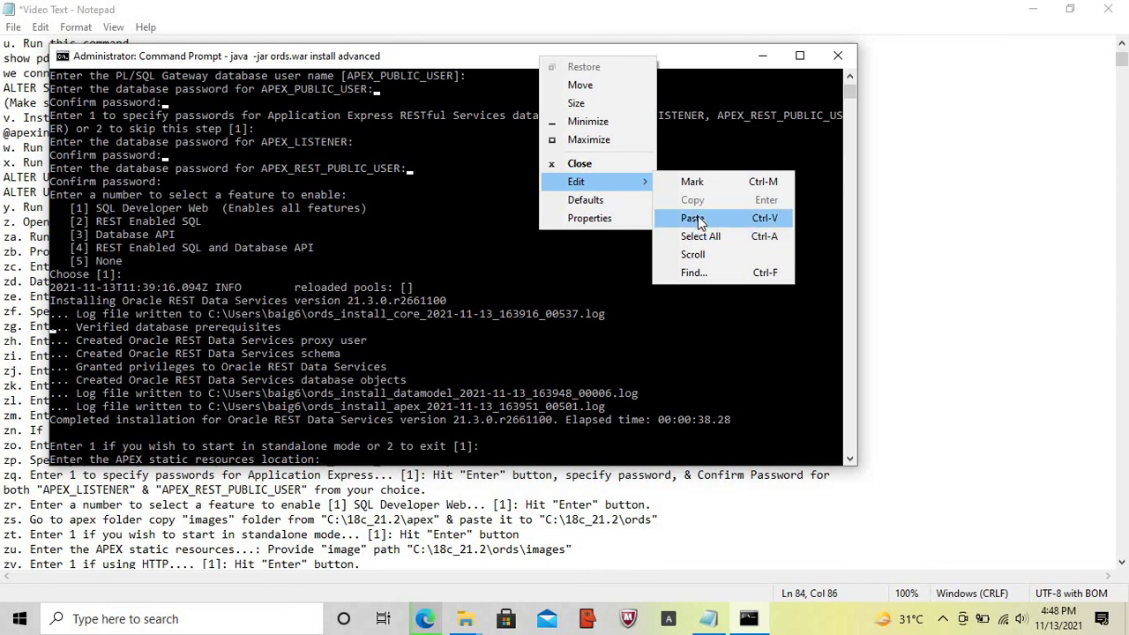
left_click(692, 219)
key("Return")
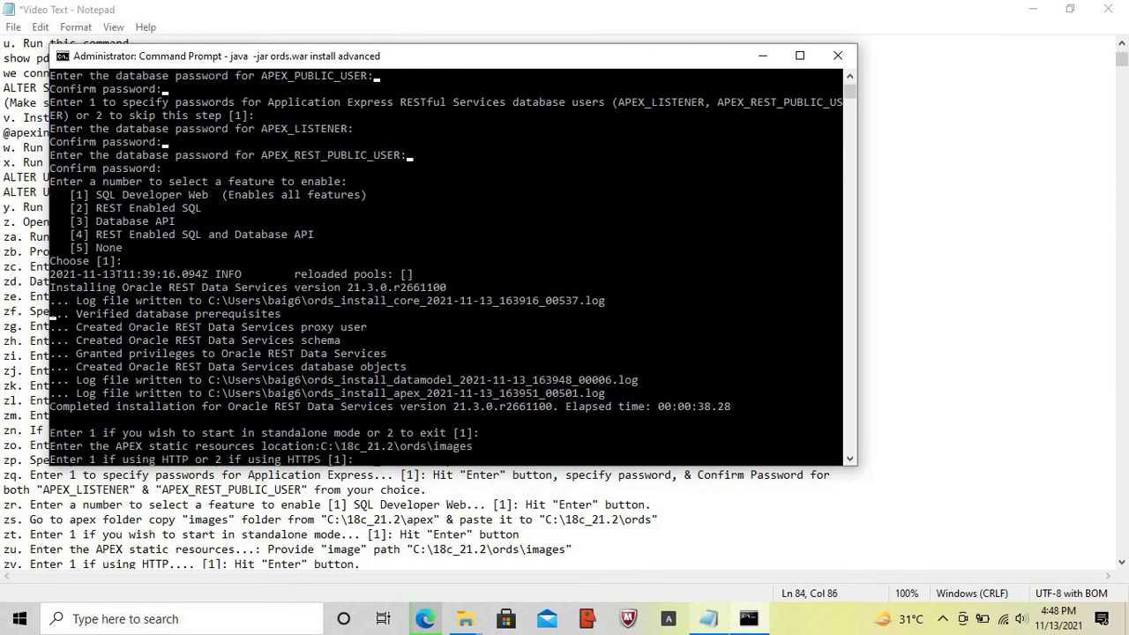
- Mark step zv in the notes and accept HTTP as the protocol
left_click(710, 623)
key("Home")
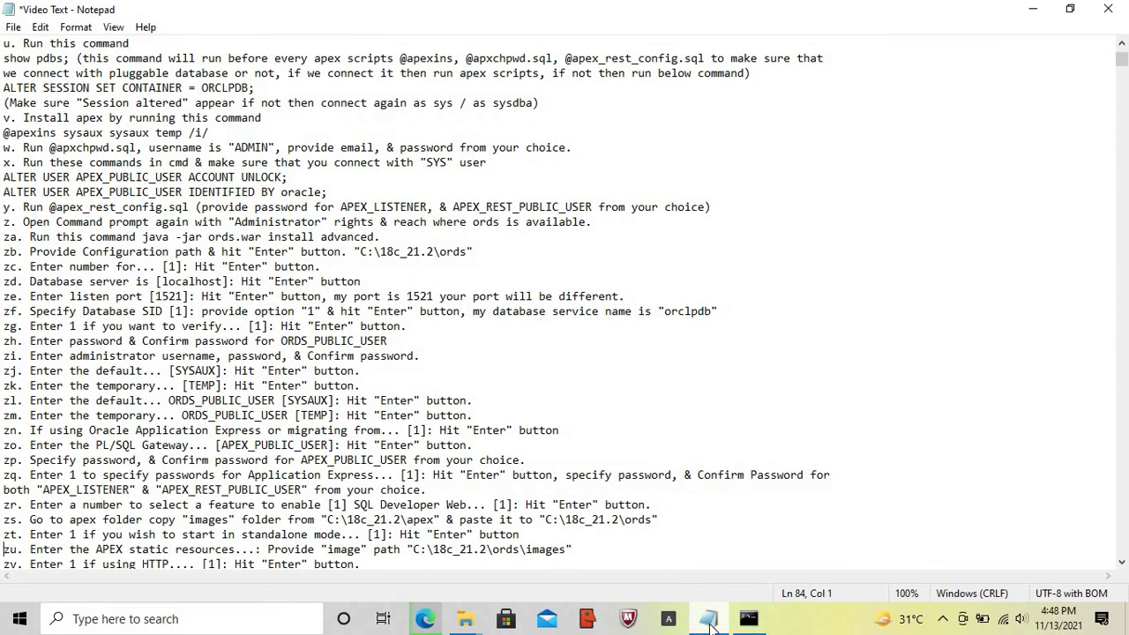
key("Down")
key("shift+End")
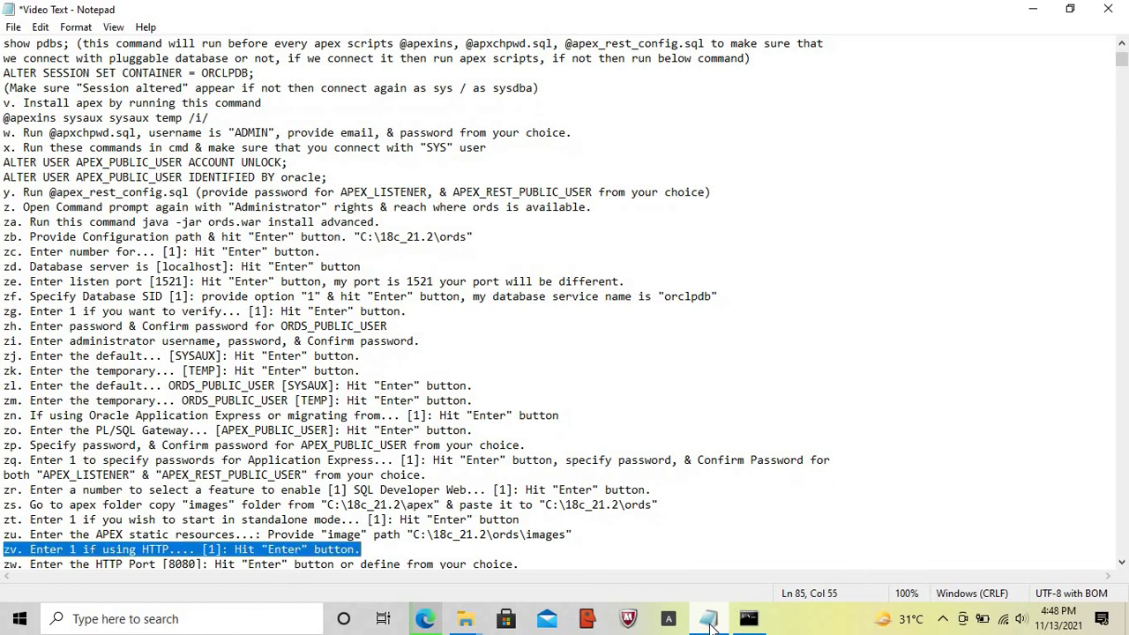
left_click(748, 618)
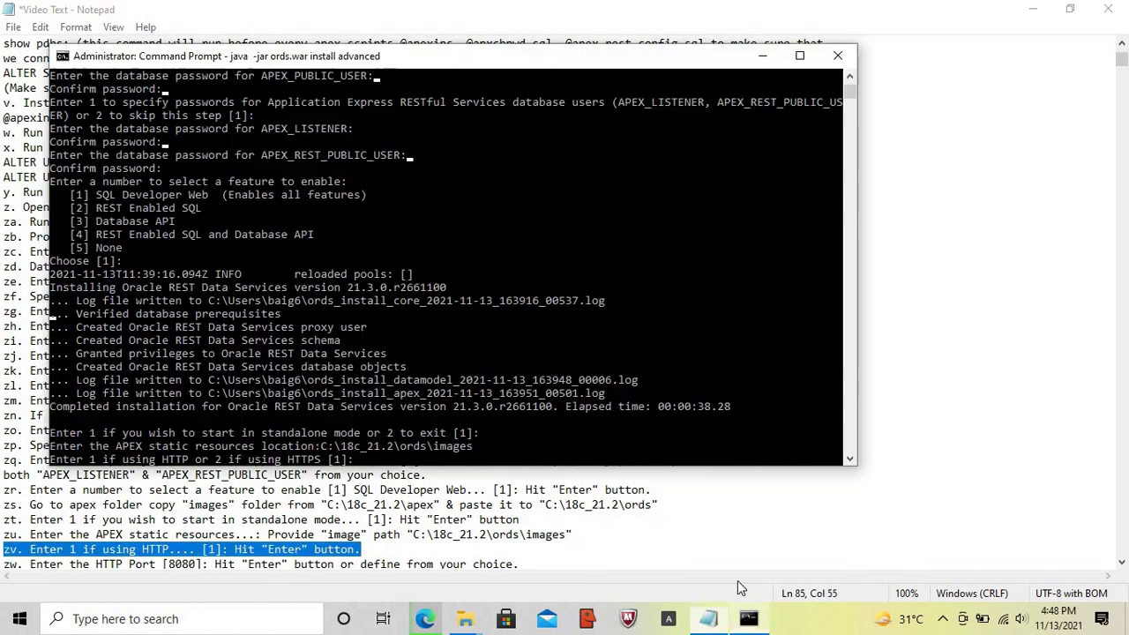
key("Return")
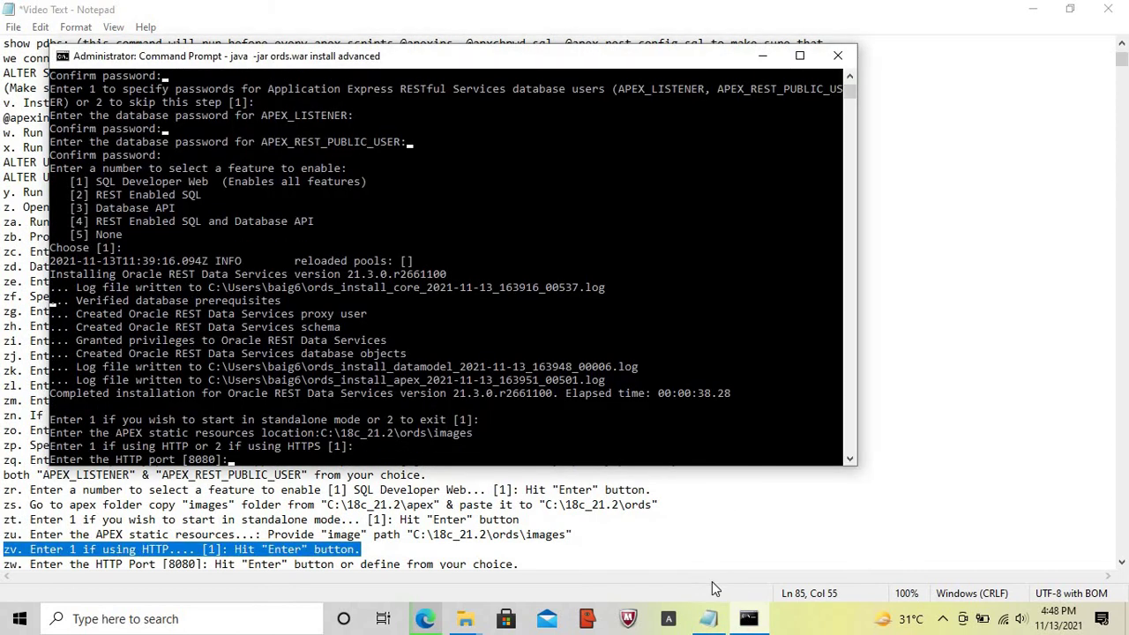
- Mark step zw in the notes and set the HTTP port to 1822
left_click(711, 620)
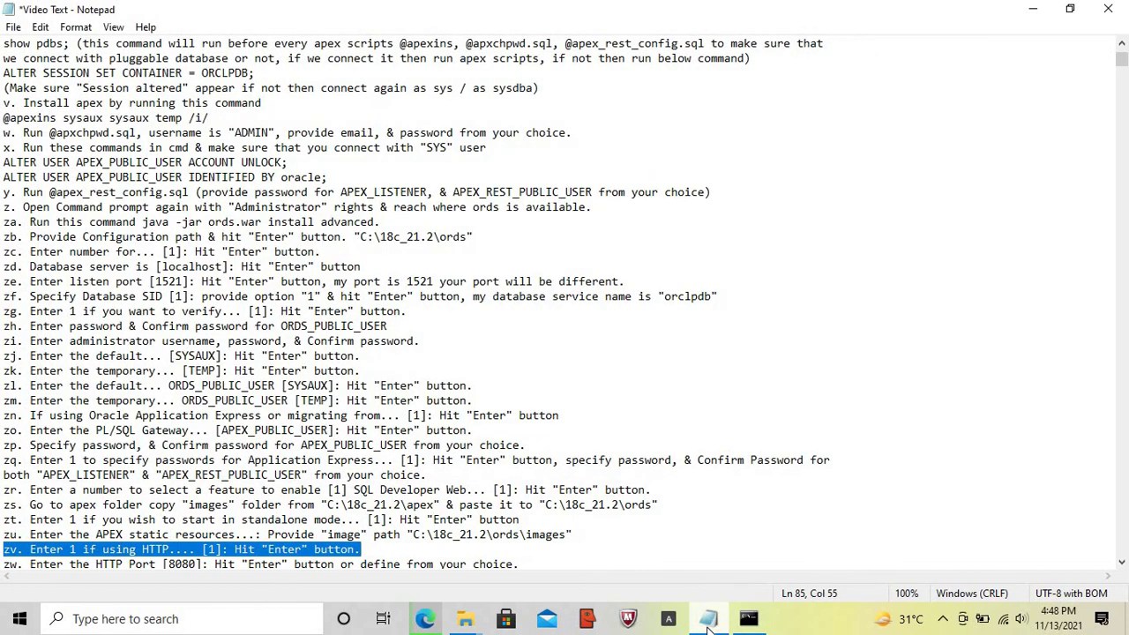
key("Home")
key("Down")
key("shift+End")
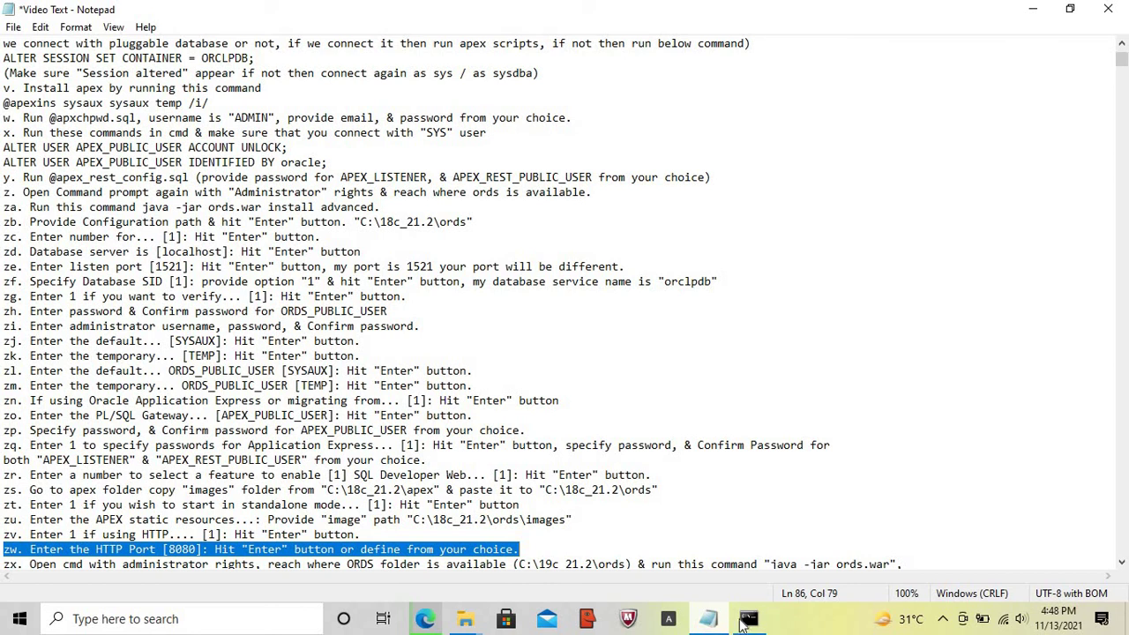
left_click(750, 622)
type("1")
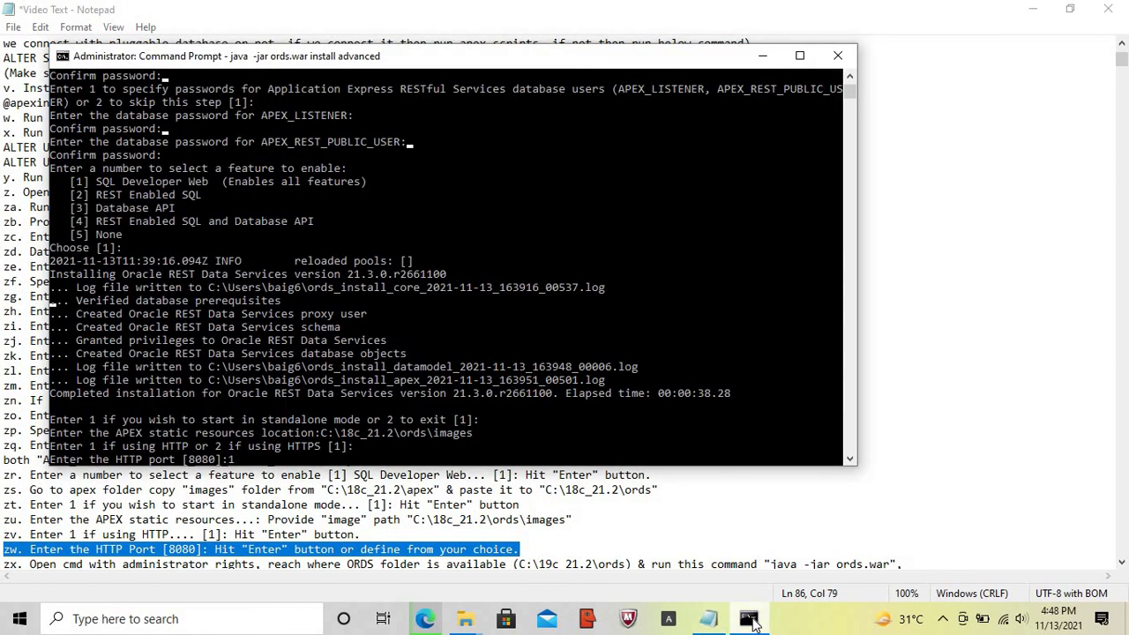
type("822")
key("Return")
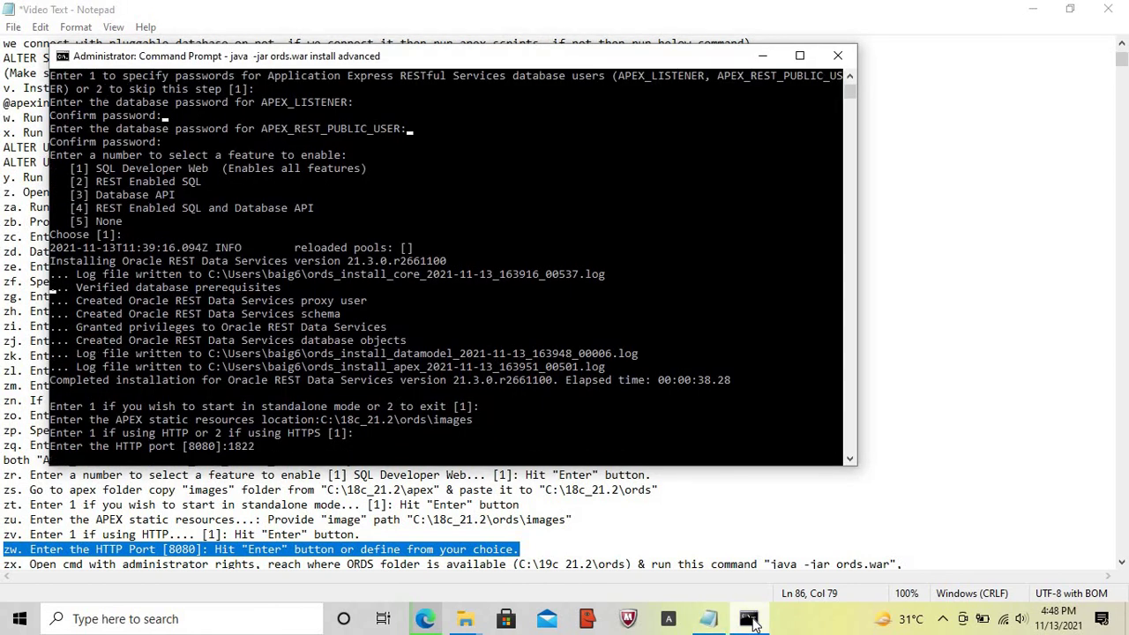
- Add the address localhost:1822/ords to the setup notes
left_click(529, 549)
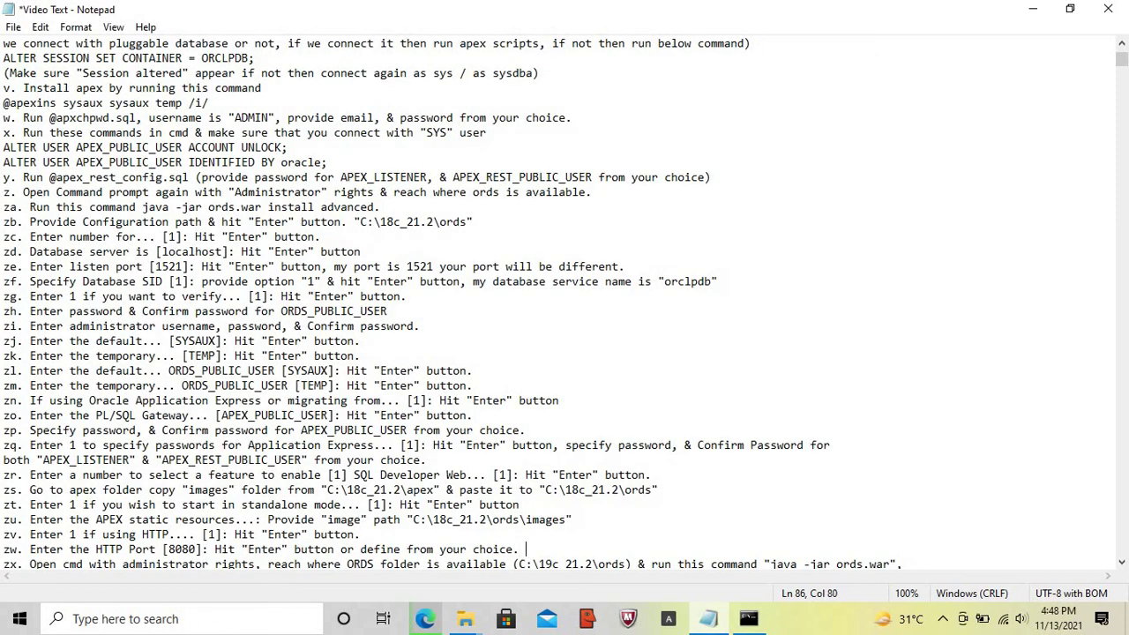
type("locahlhost:1822/")
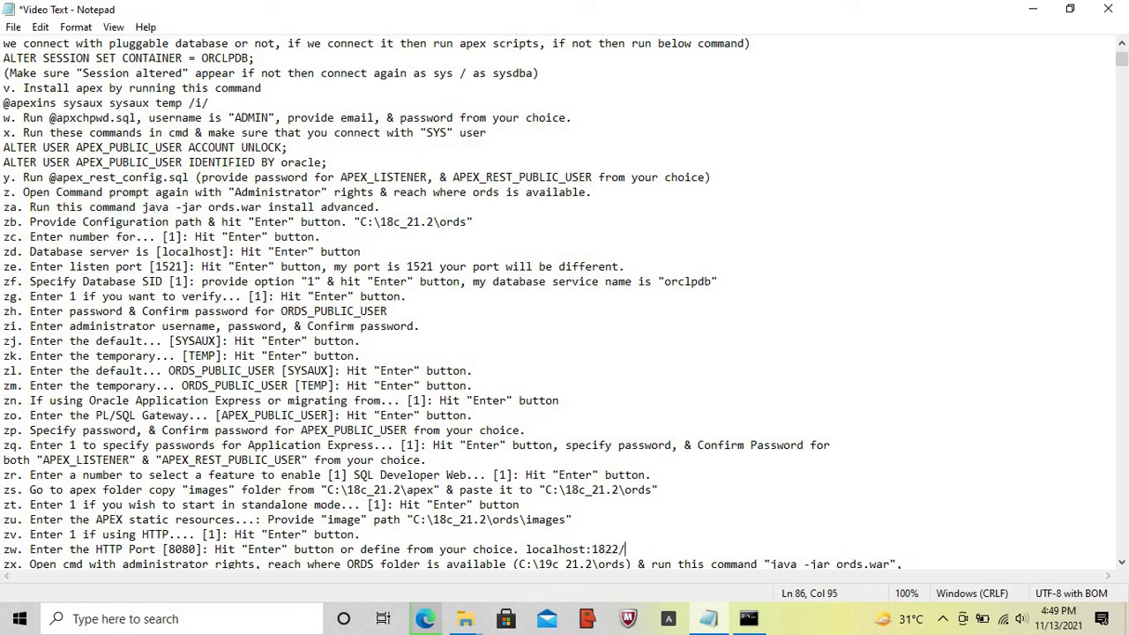
type("ords")
key("shift+Left")
key("shift+Left")
key("shift+Left")
key("shift+Left")
key("shift+Left")
key("shift+Left")
key("shift+Left")
key("shift+Left")
key("shift+Left")
key("shift+Left")
key("shift+Left")
key("shift+Left")
key("shift+Left")
key("shift+Left")
key("shift+Left")
key("shift+Left")
key("shift+Left")
key("shift+Left")
key("shift+Left")
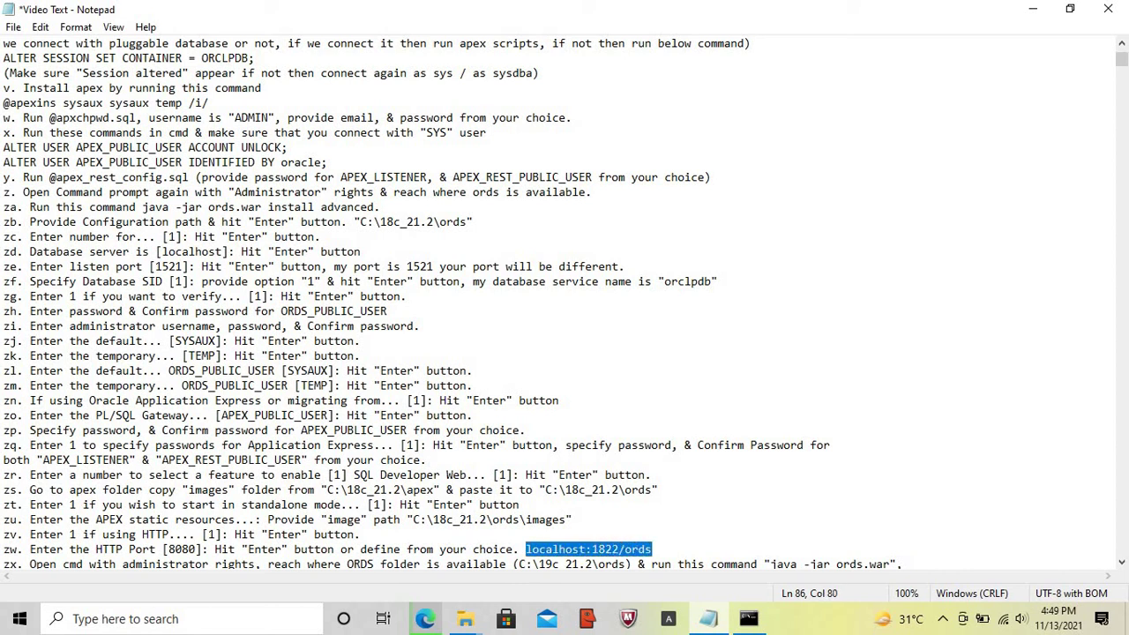
- Open a new Edge tab, confirm ORDS 21.3.0 reports initialized, and close its console
left_click(428, 620)
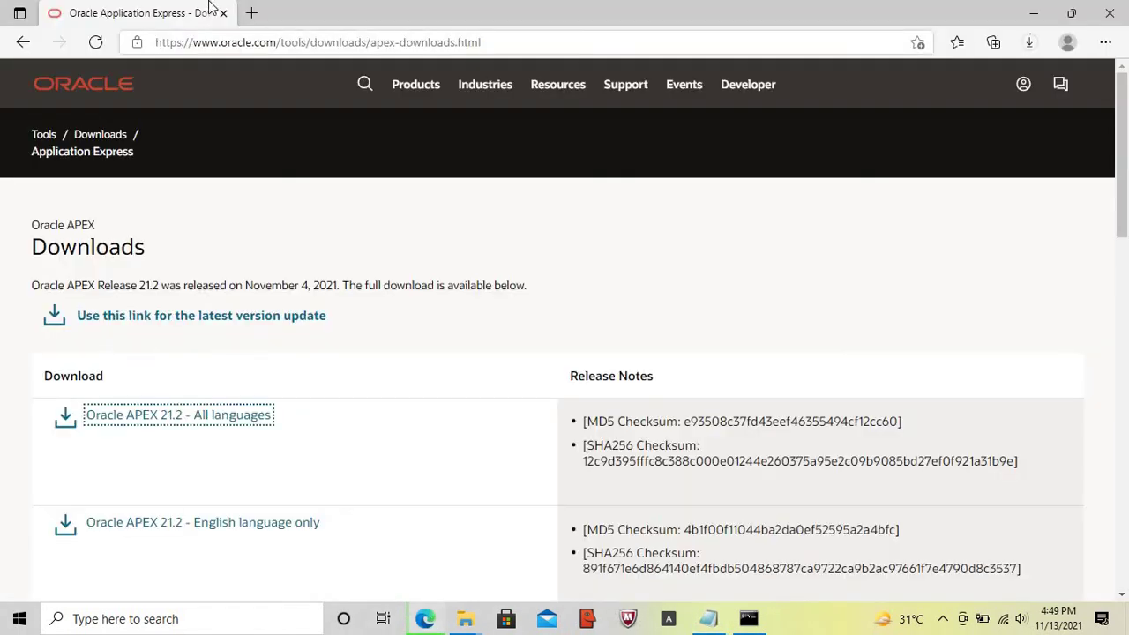
left_click(253, 14)
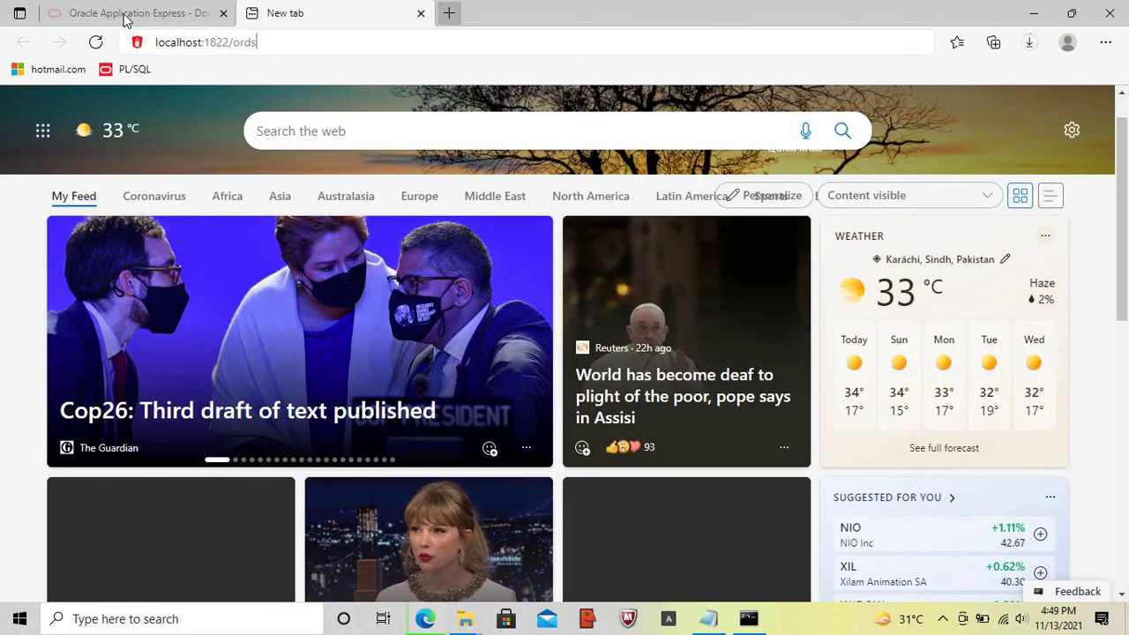
left_click(125, 20)
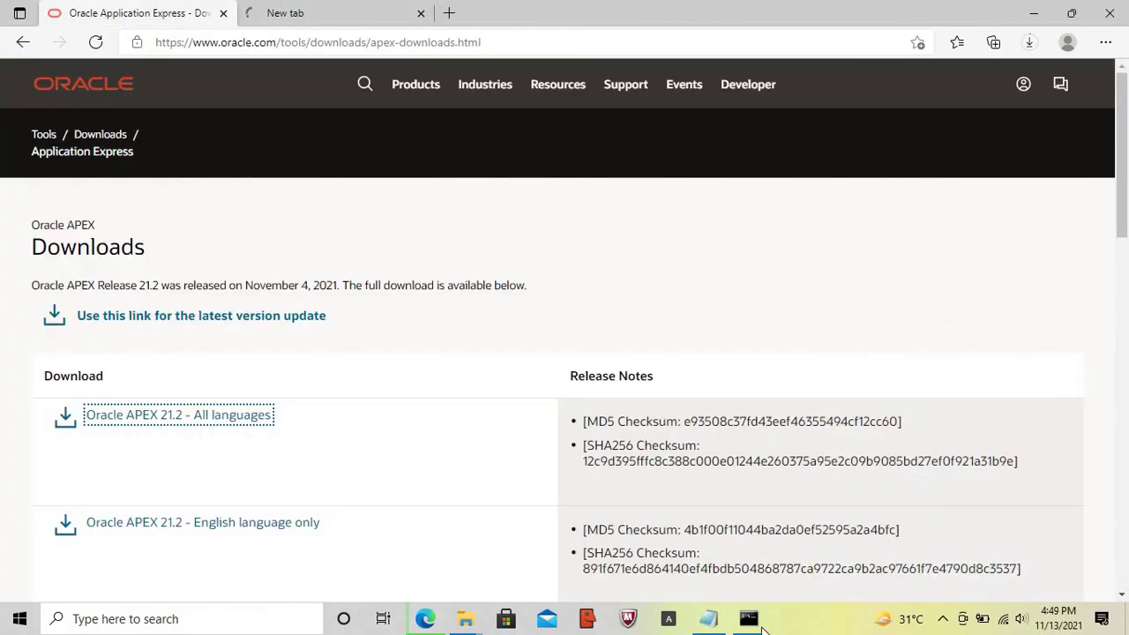
left_click(755, 622)
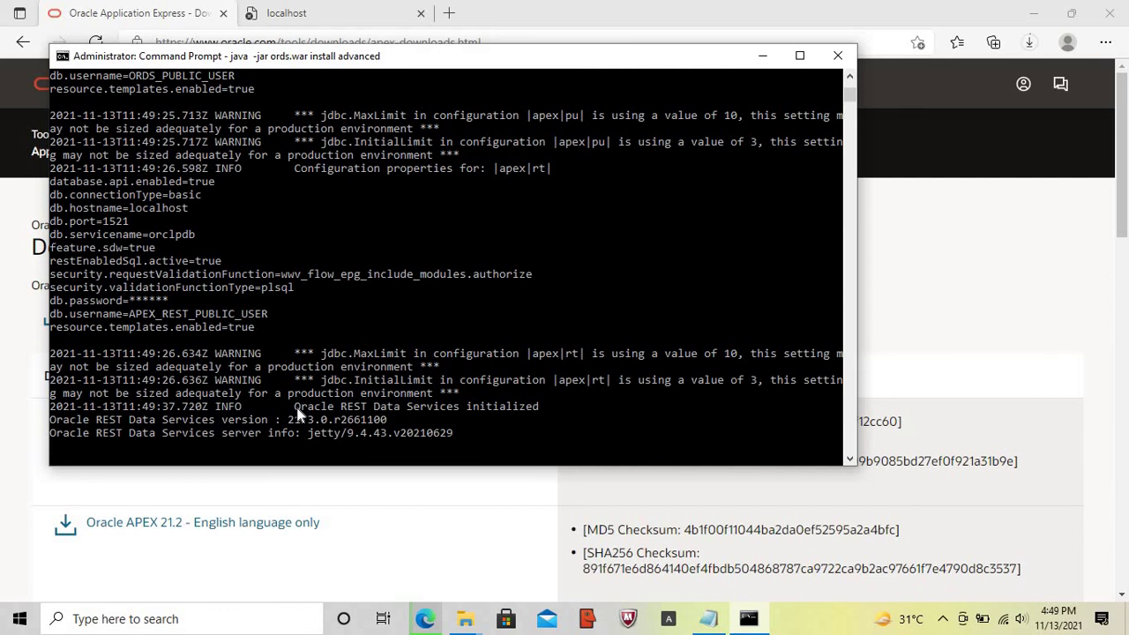
left_click_drag(299, 408, 540, 411)
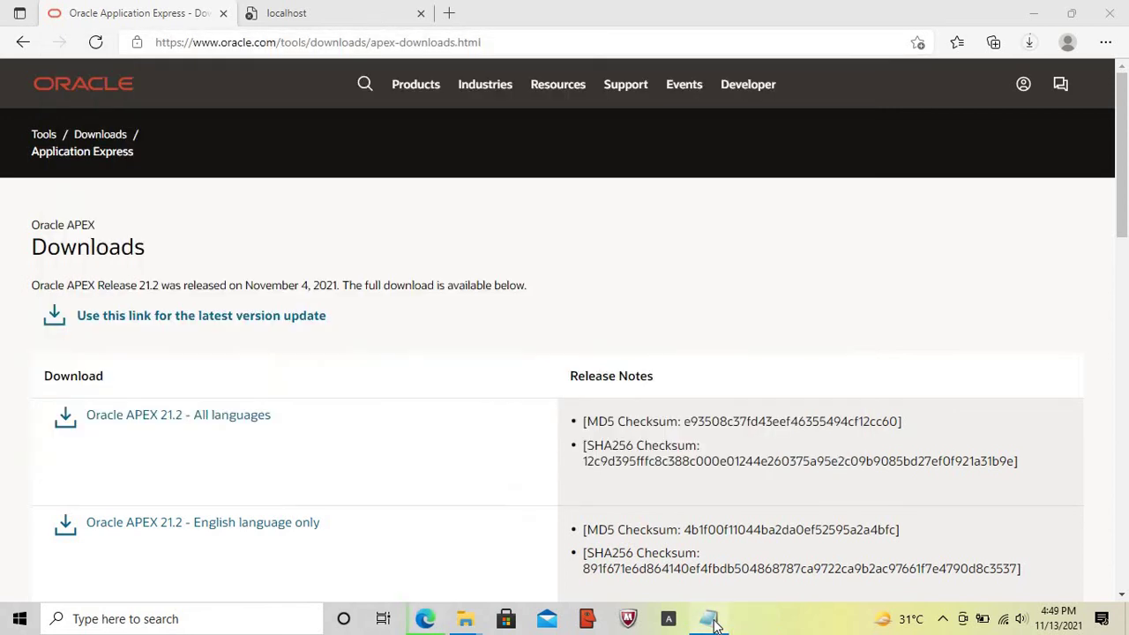
left_click(711, 620)
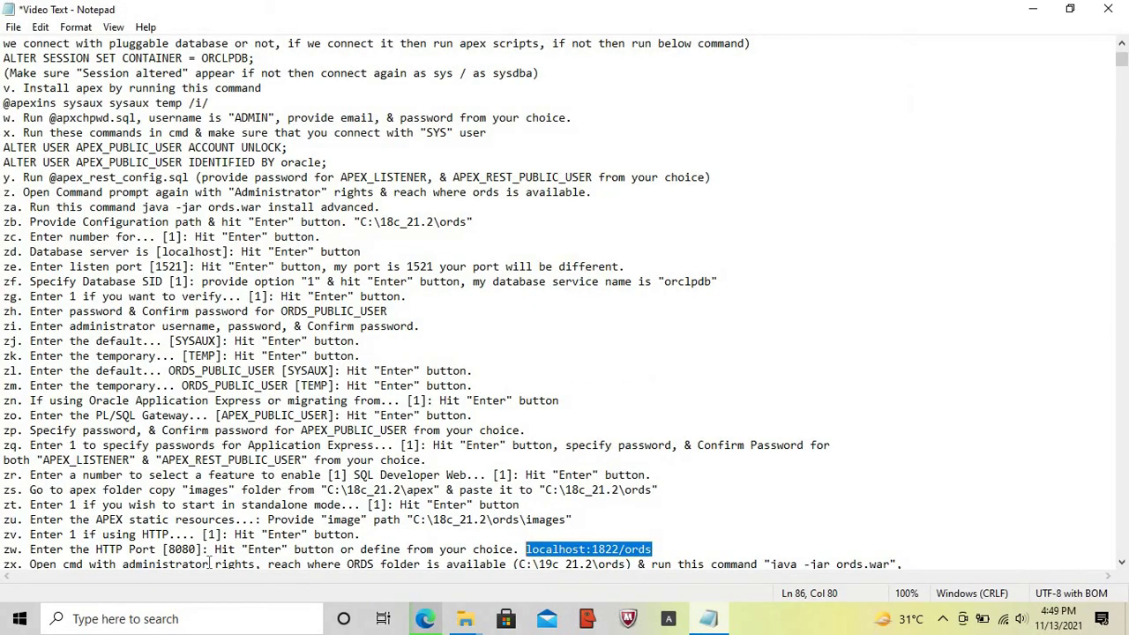
- Mark step zx in the notes and open Command Prompt as administrator
key("Home")
key("Down")
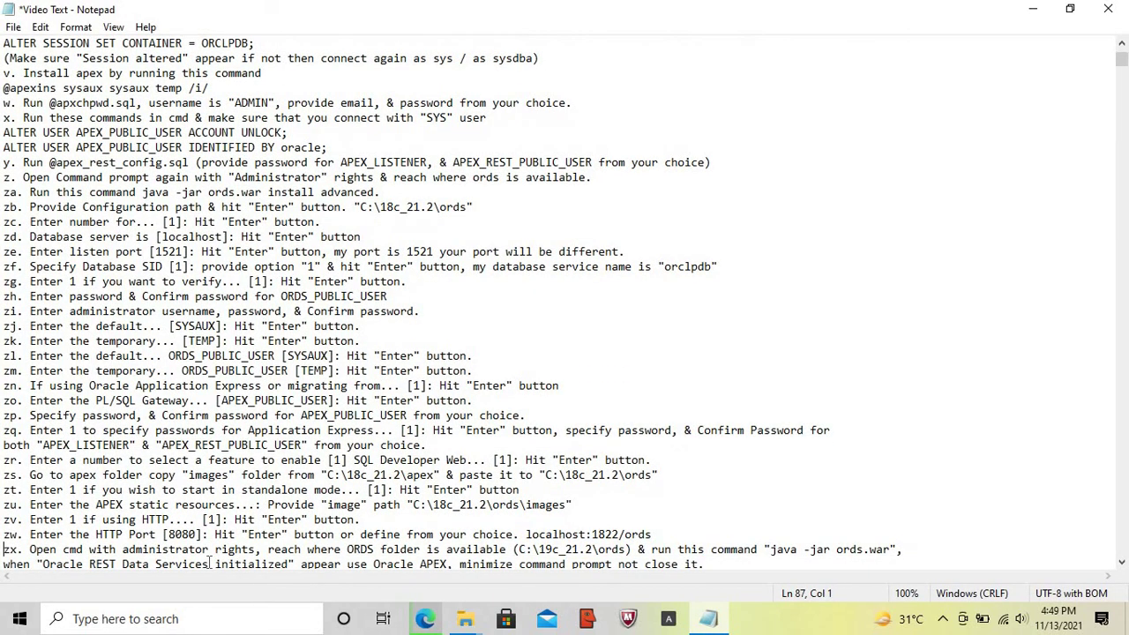
key("shift+Down")
key("shift+Down")
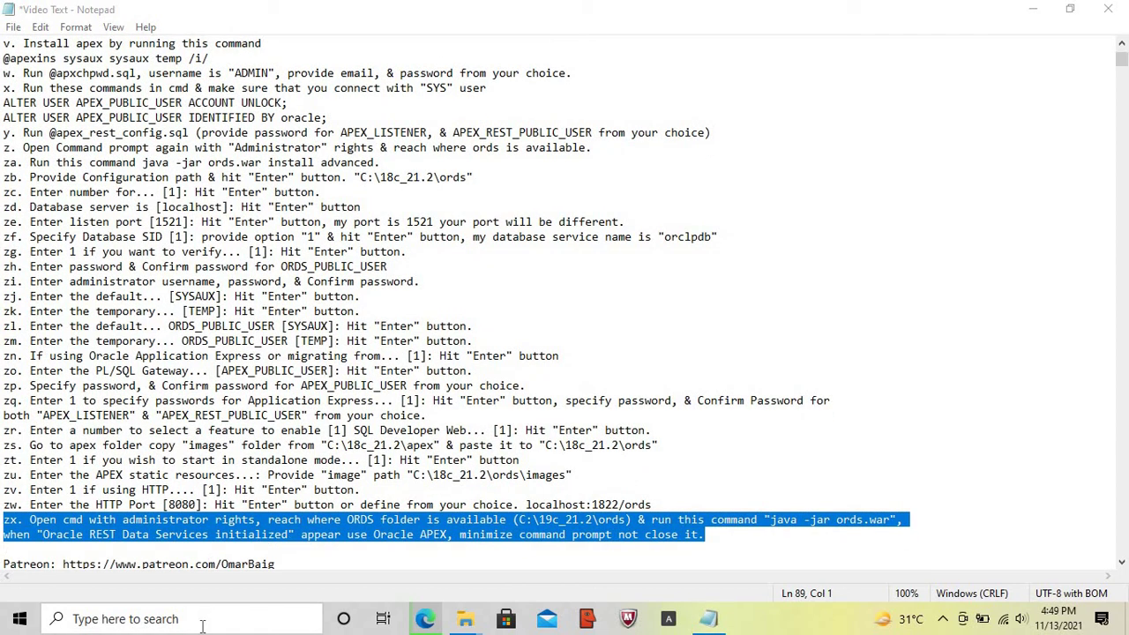
left_click(202, 624)
type("cmd")
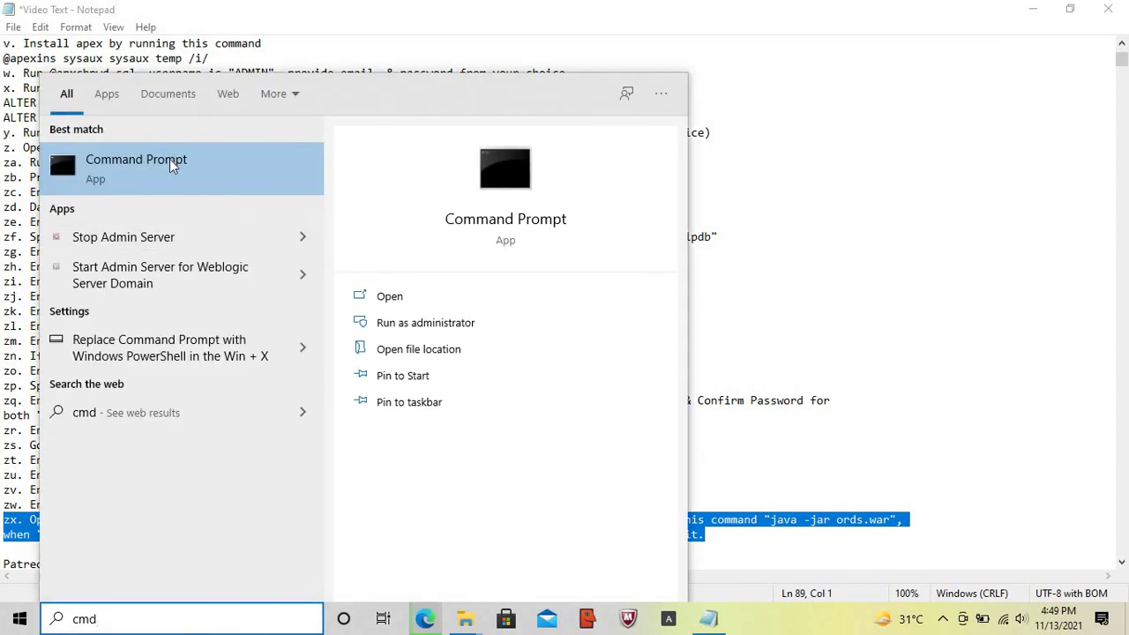
right_click(169, 161)
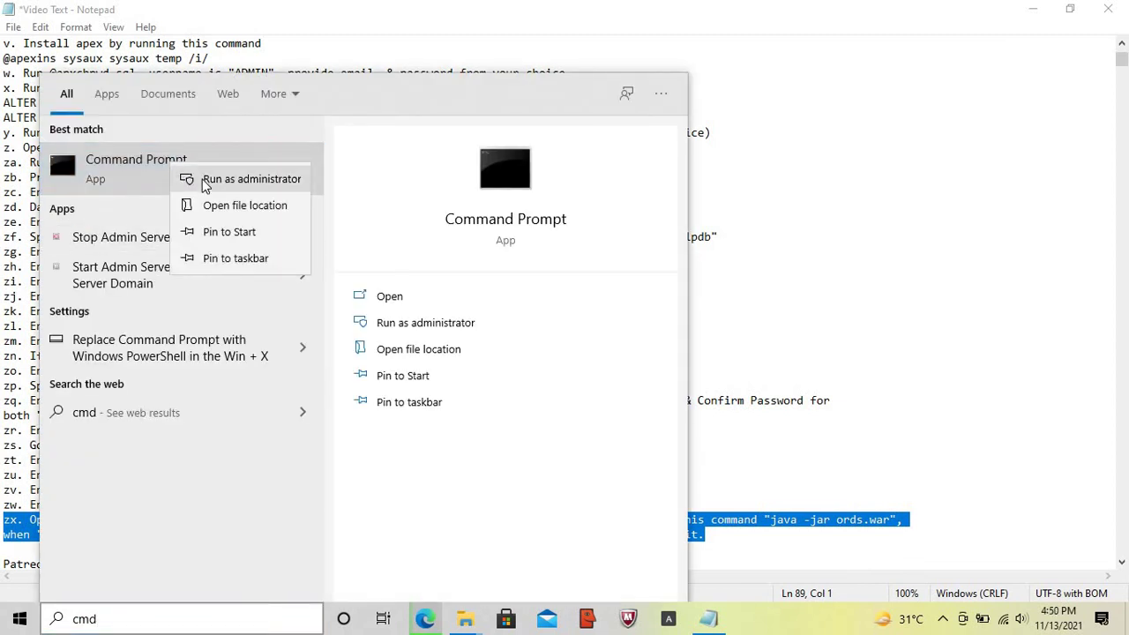
left_click(202, 179)
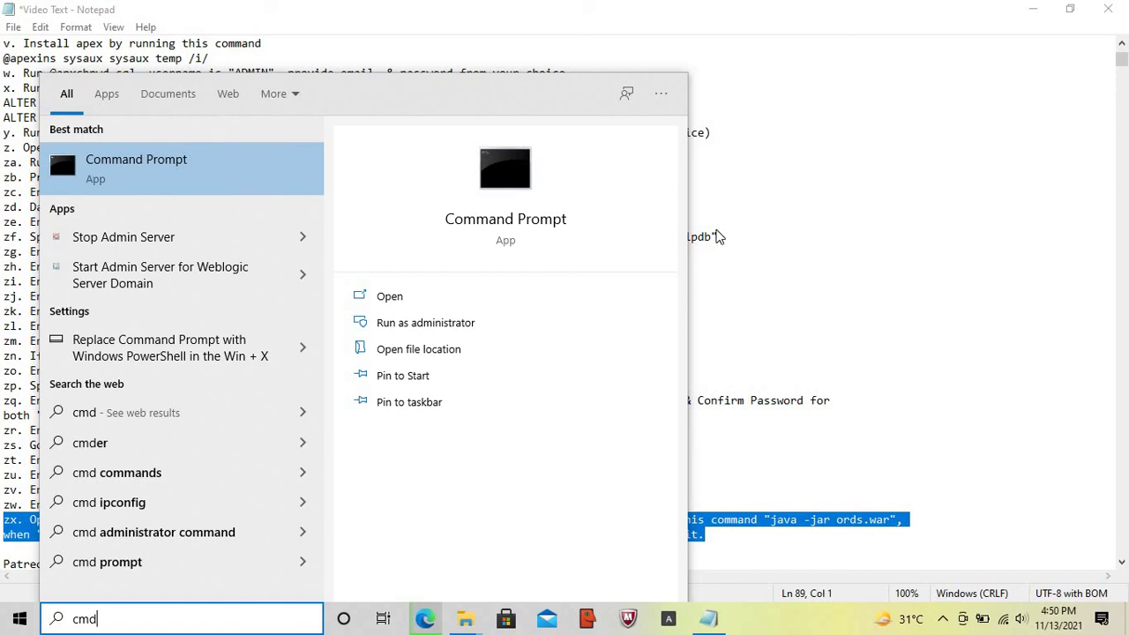
key("ctrl+shift+Return")
- Change to C:\18c_21.2\ords and run java -jar ords.war
type("cd\\")
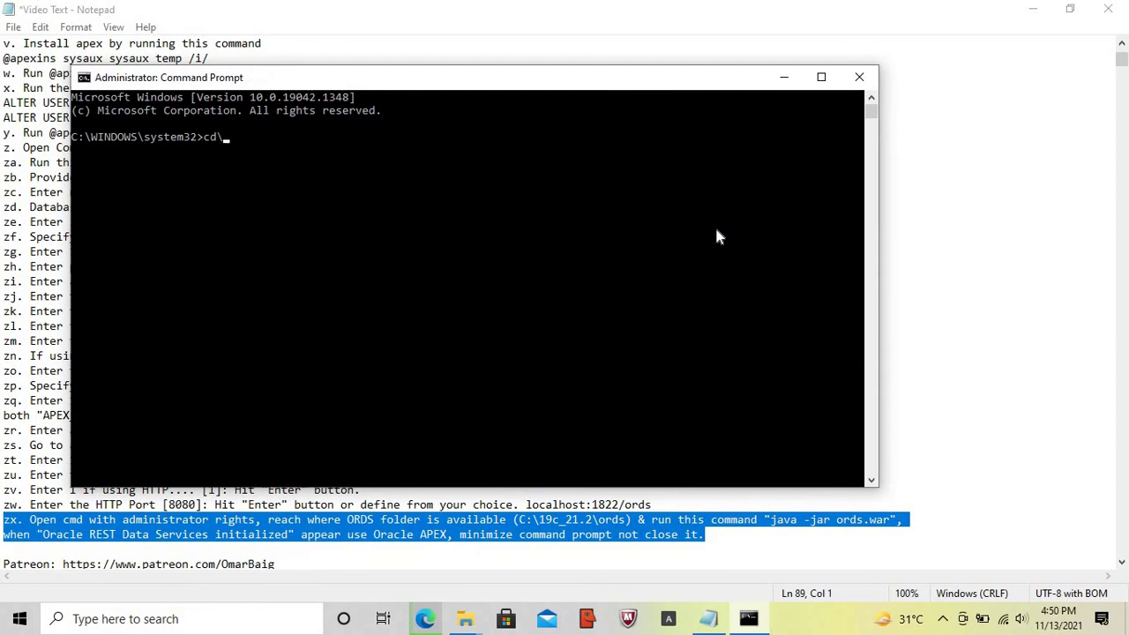
key("Return")
type("cd 1")
key("Tab")
key("Return")
type("cd ords")
key("Return")
type("ja")
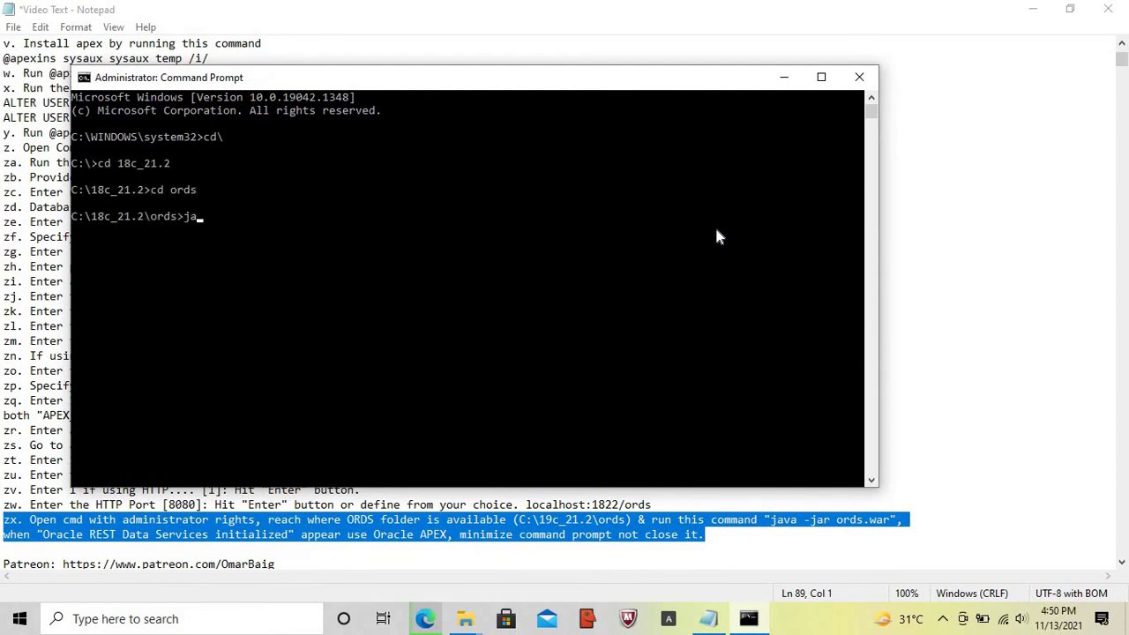
type("va -jar ords.war")
key("Return")
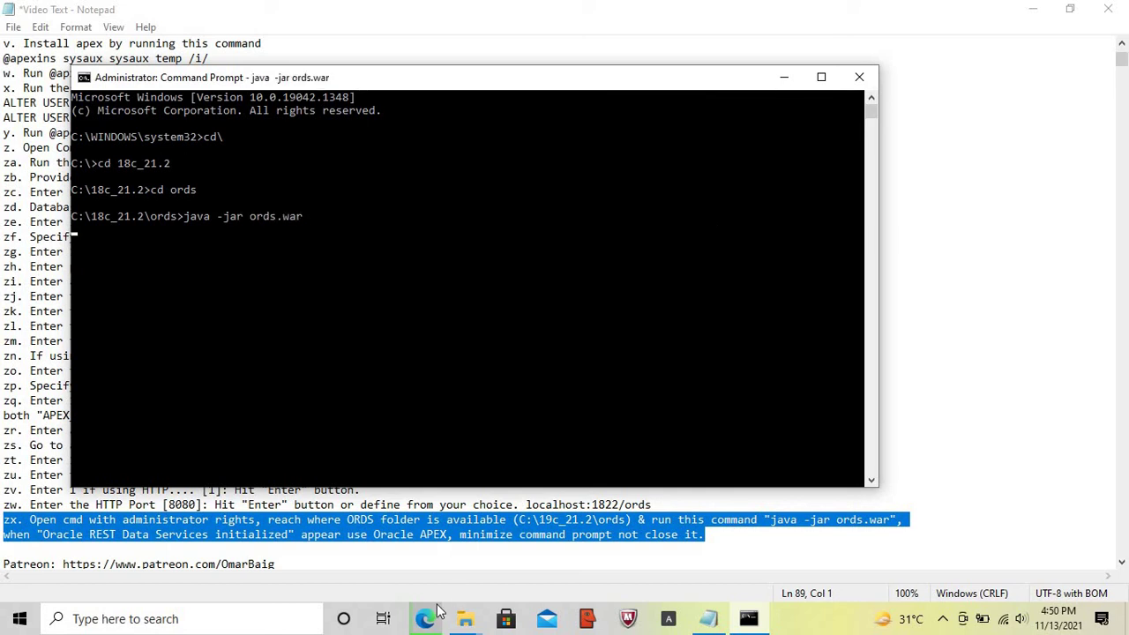
mouse_move(427, 623)
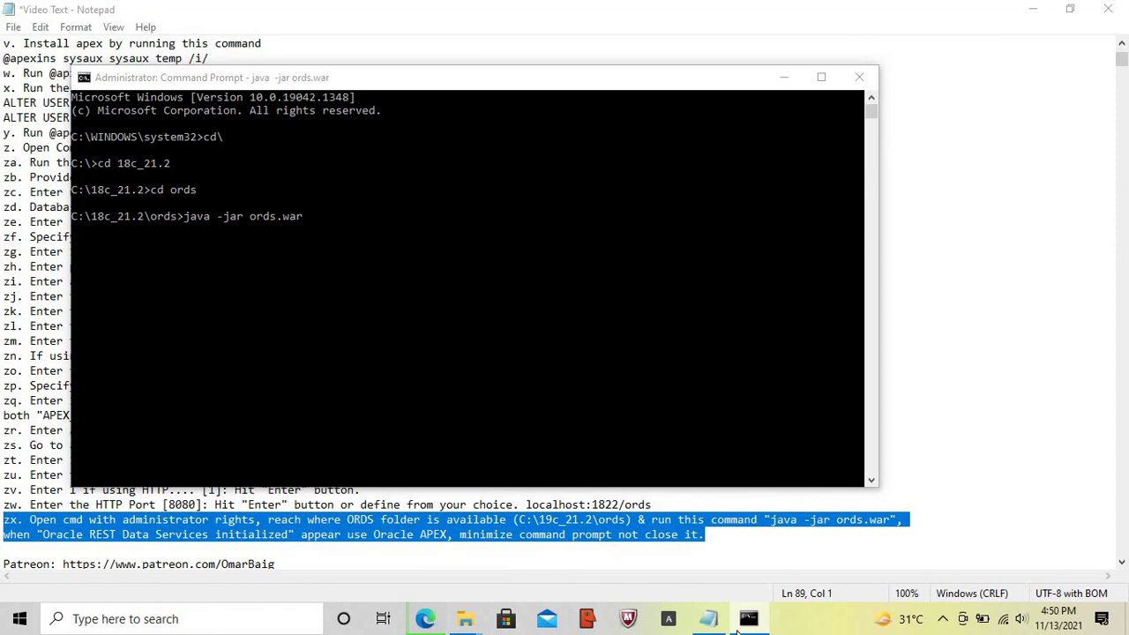
- Reload localhost:1822/ords, confirm ORDS initialized in the console, then open it in a new tab
left_click(426, 622)
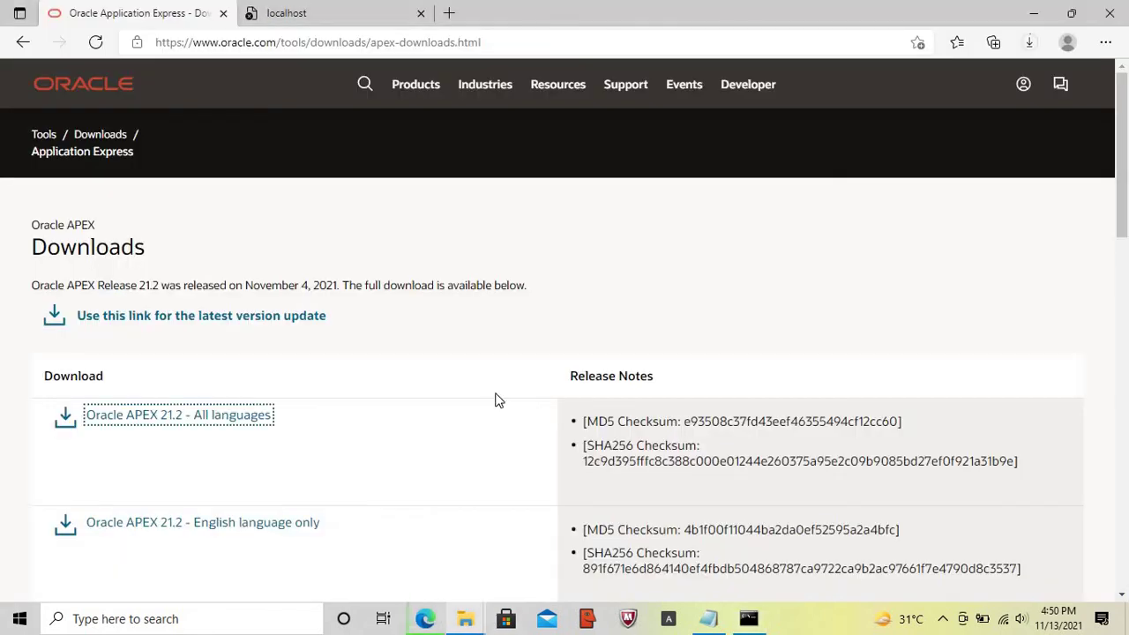
left_click(294, 18)
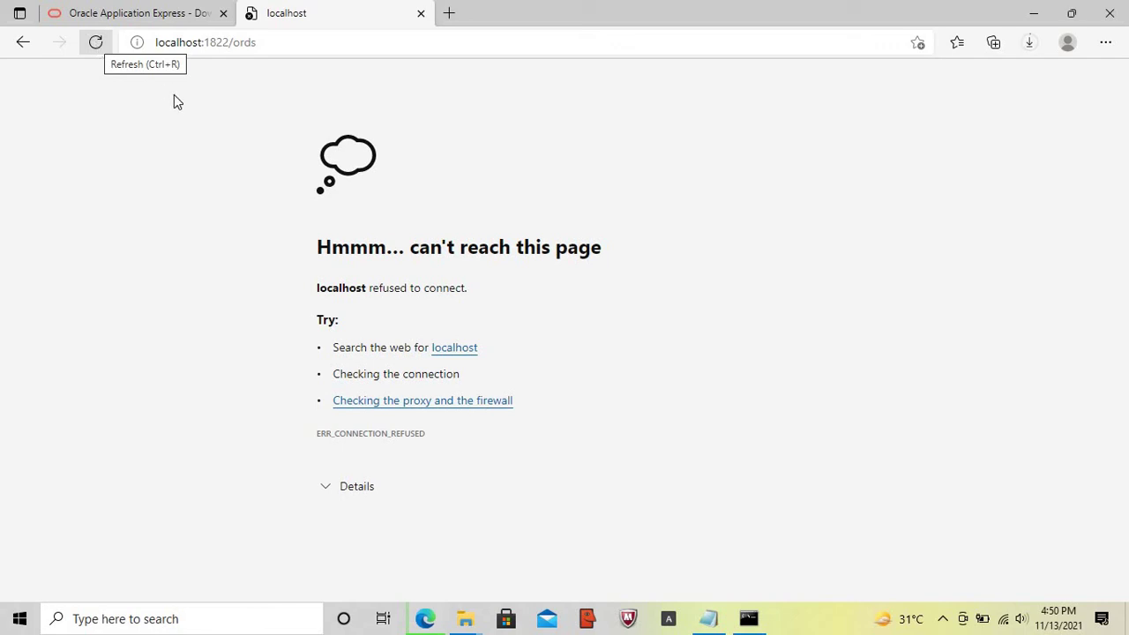
left_click(97, 45)
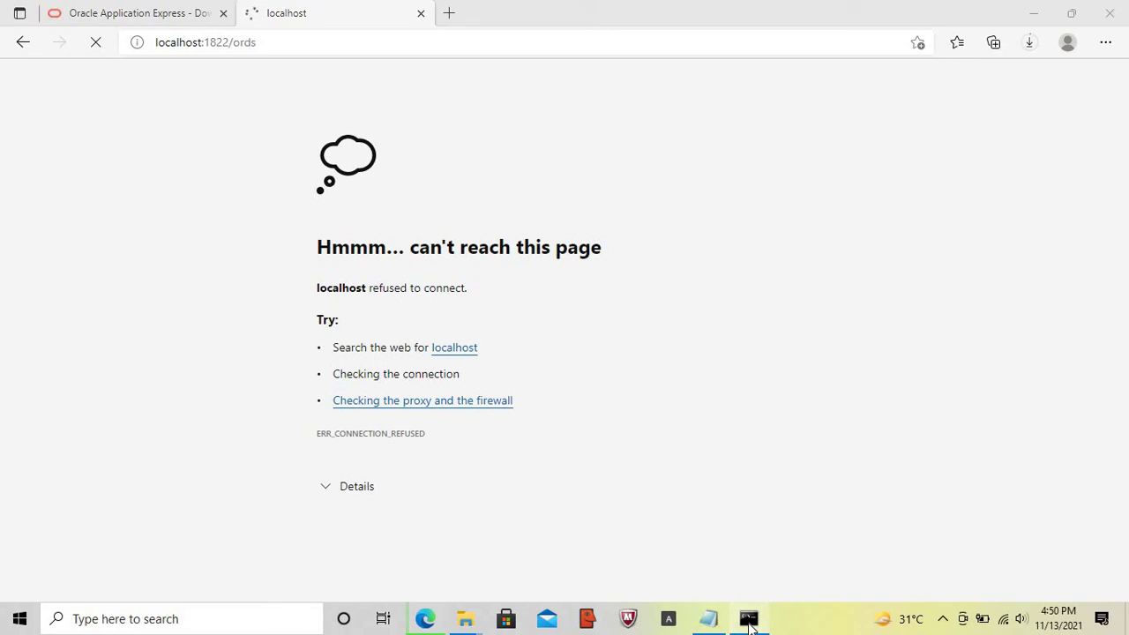
left_click(749, 620)
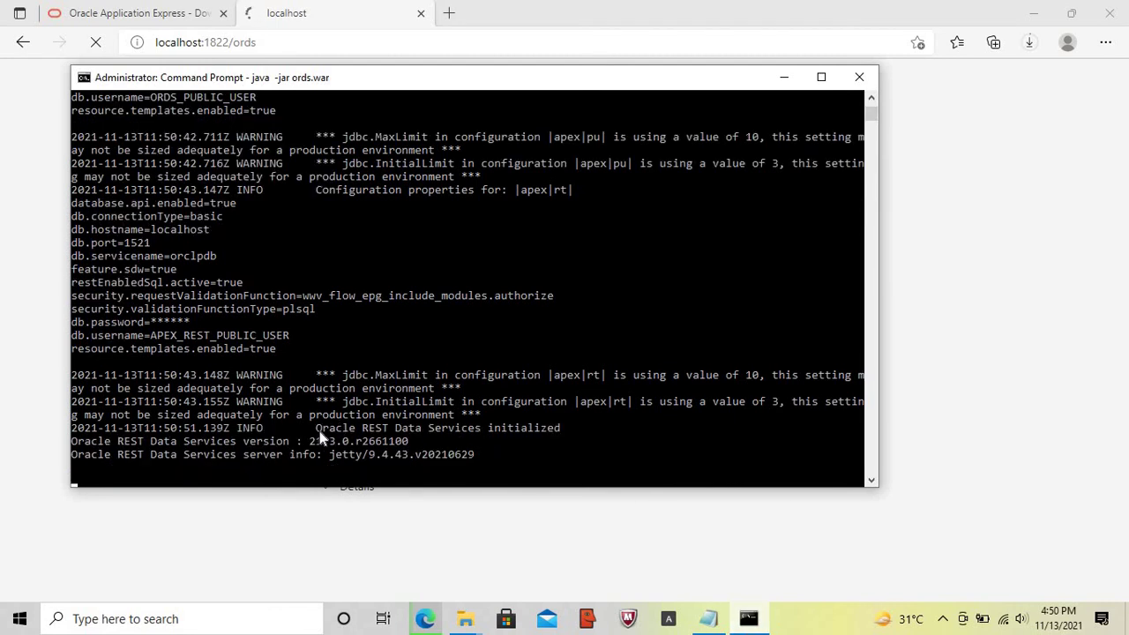
left_click_drag(318, 430, 567, 432)
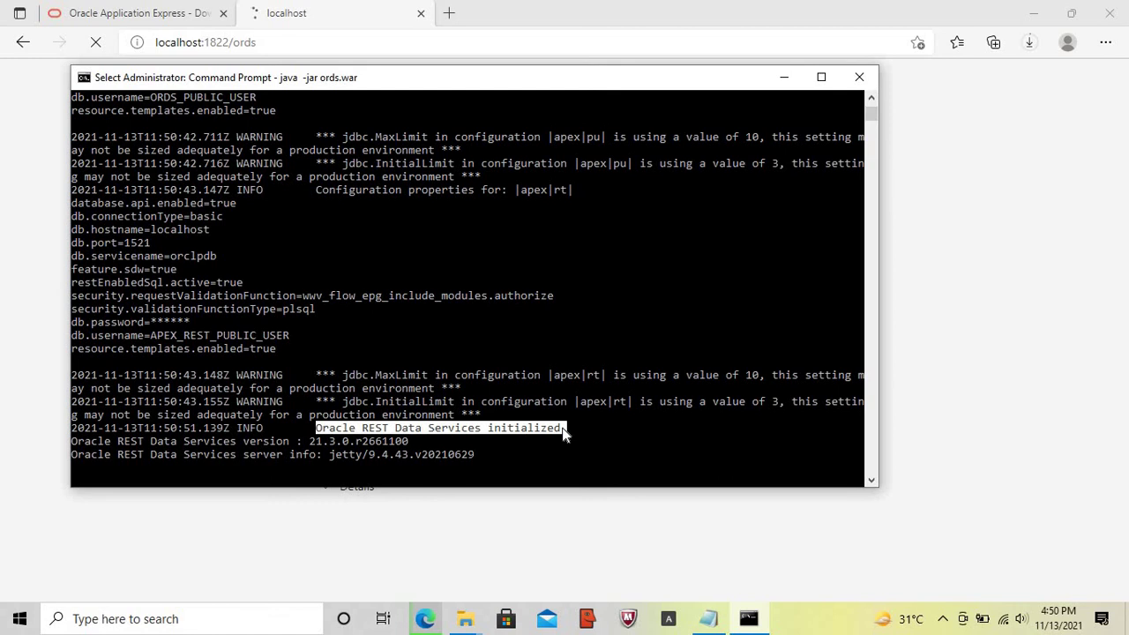
left_click(933, 394)
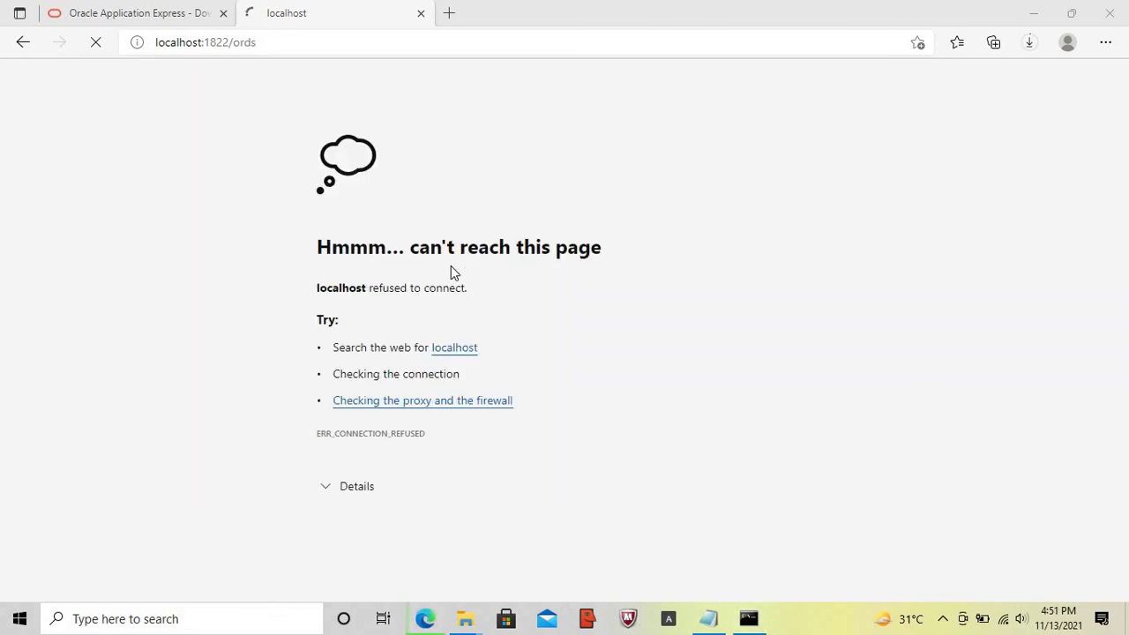
left_click(278, 45)
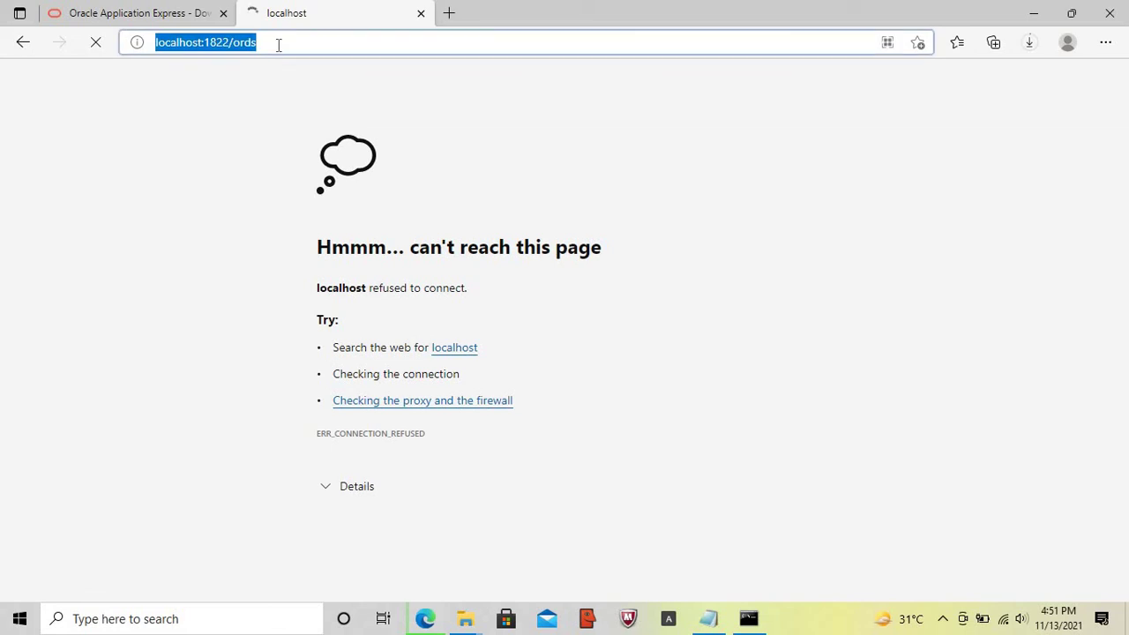
left_click(449, 14)
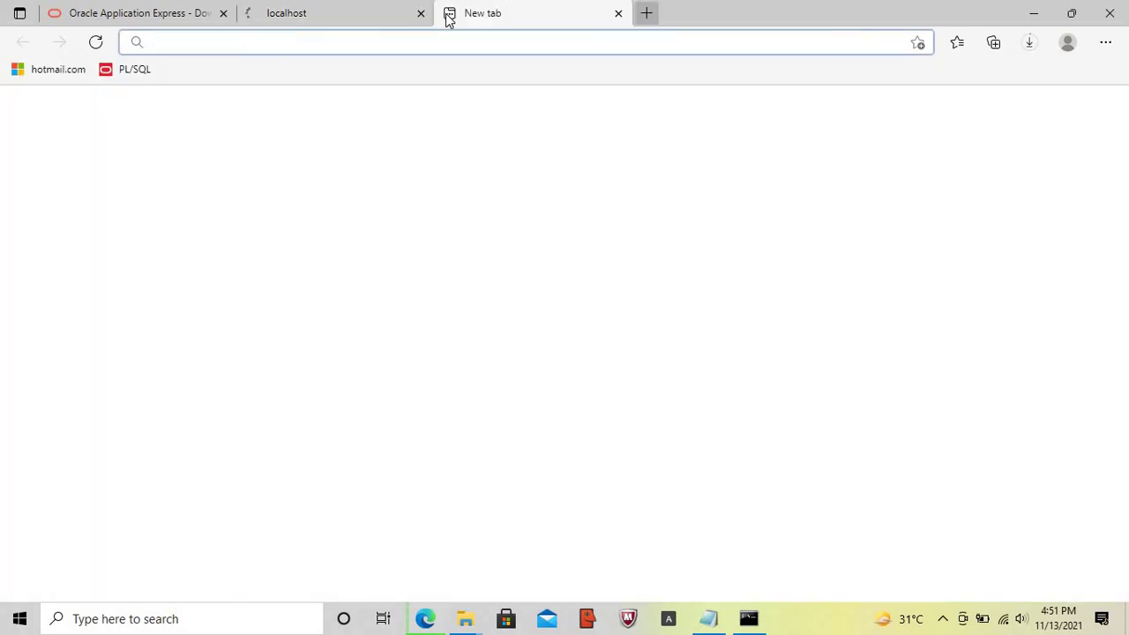
left_click(359, 20)
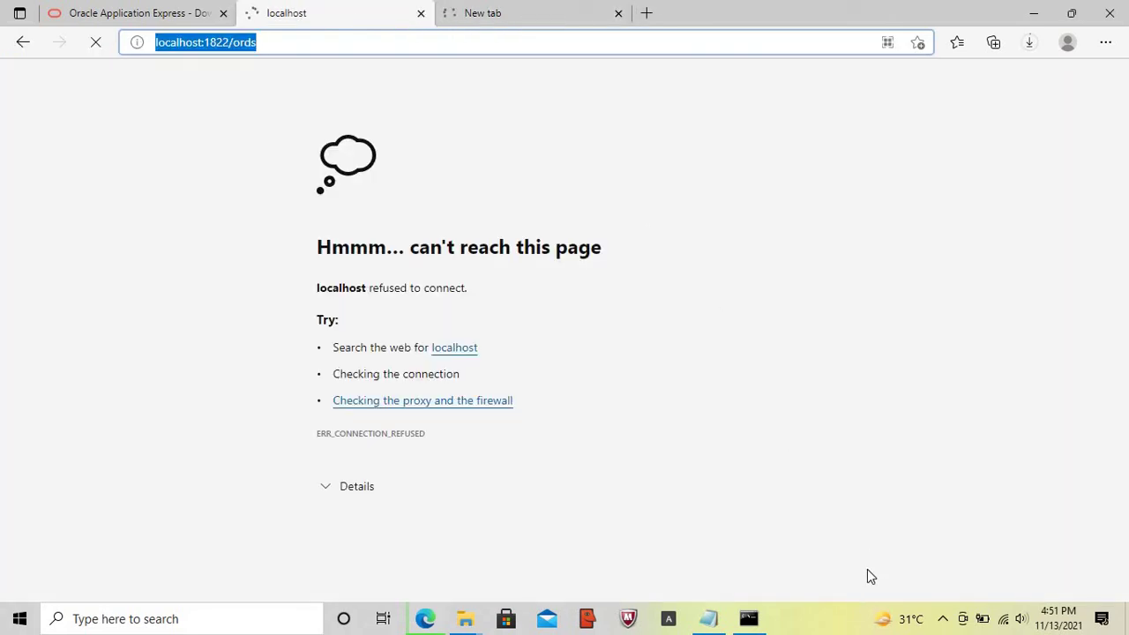
left_click(858, 619)
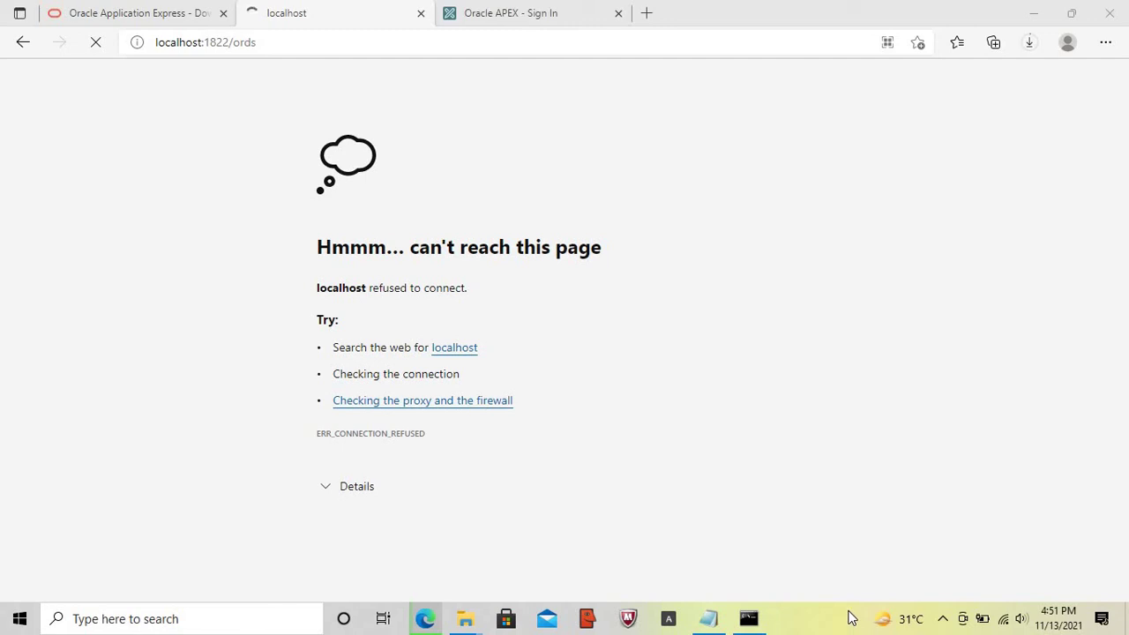
- Sign in with the admin password and verify the Welcome page shows version 21.2.0
left_click(533, 13)
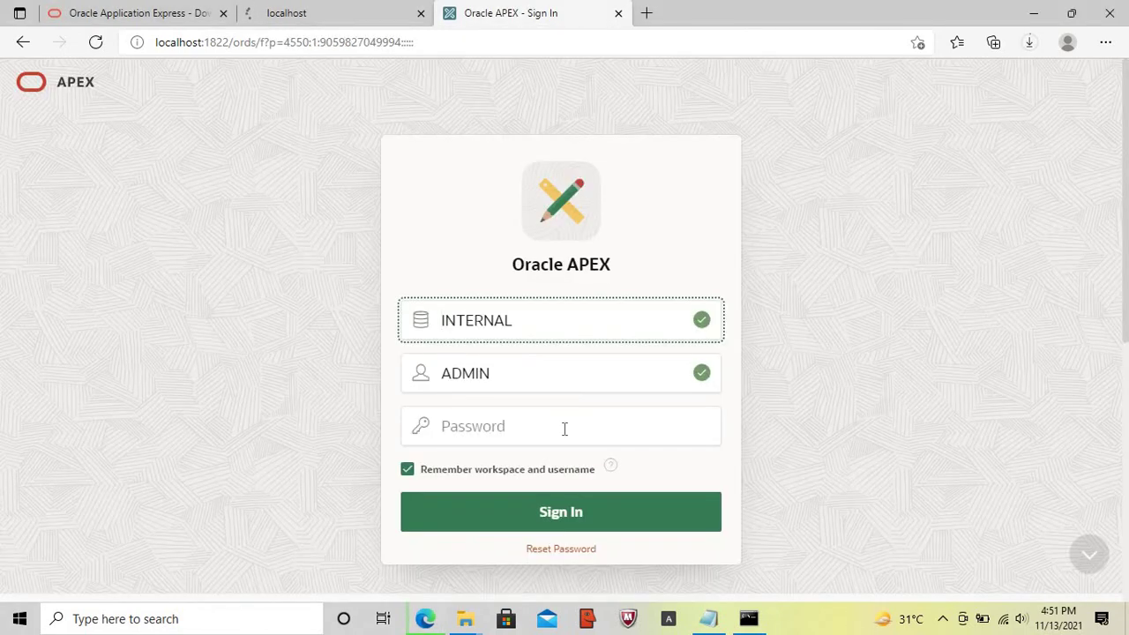
left_click(565, 428)
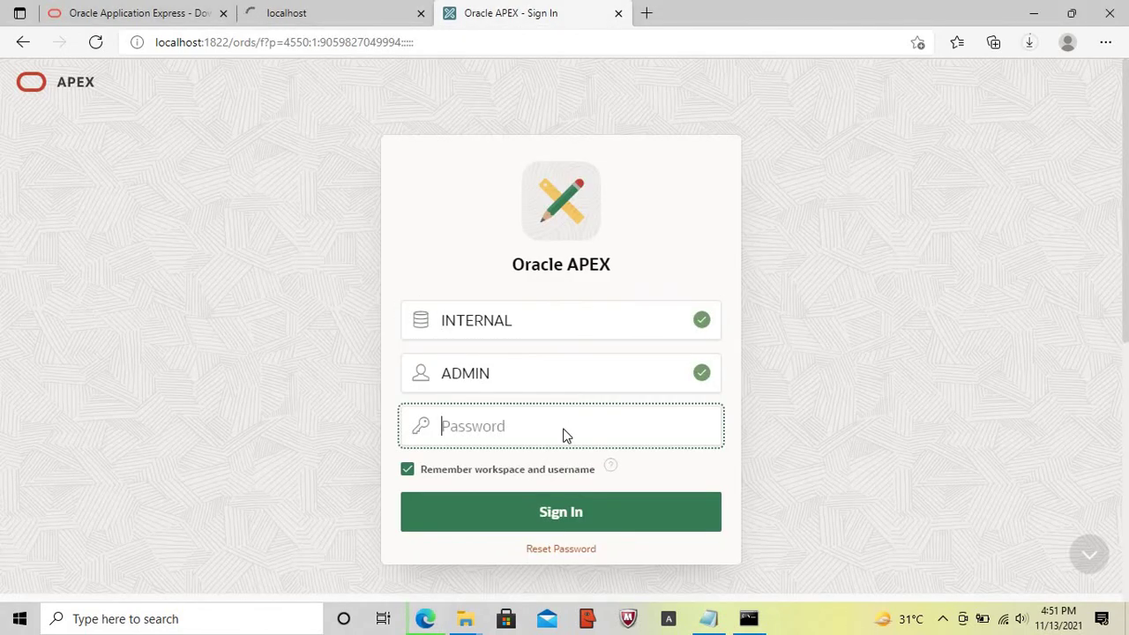
key("Caps_Lock")
key("Caps_Lock")
type("******")
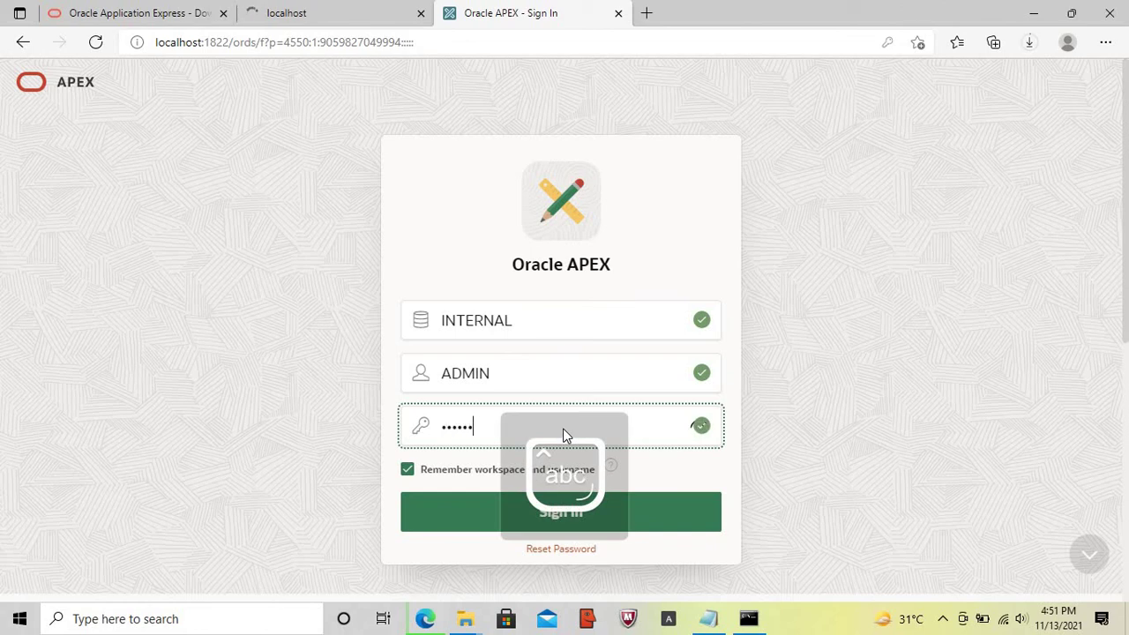
type("****")
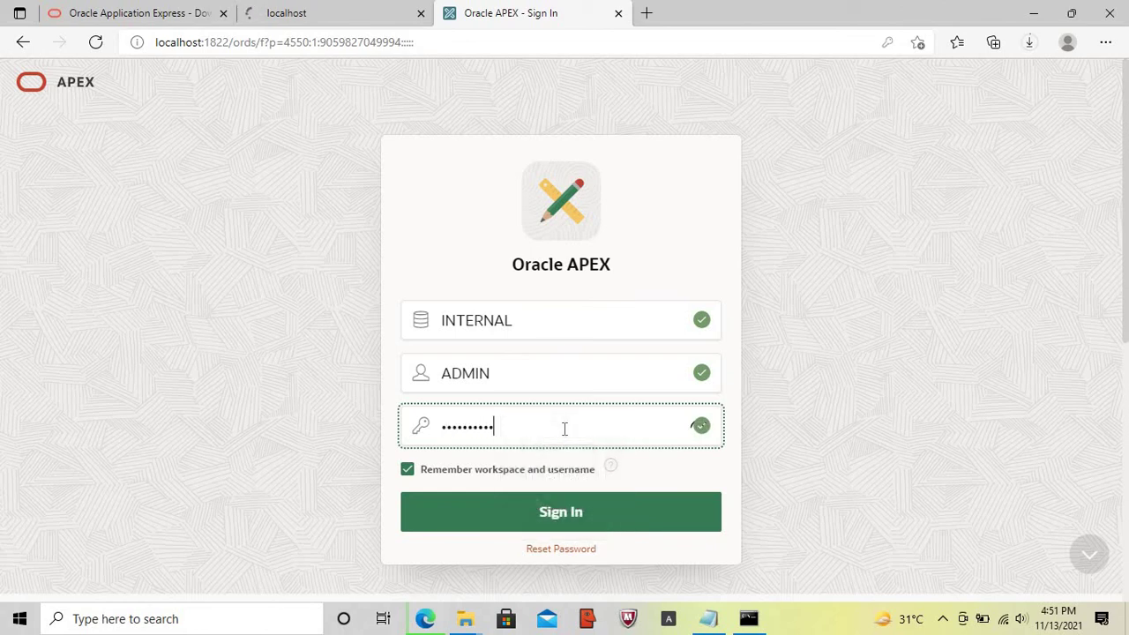
key("Return")
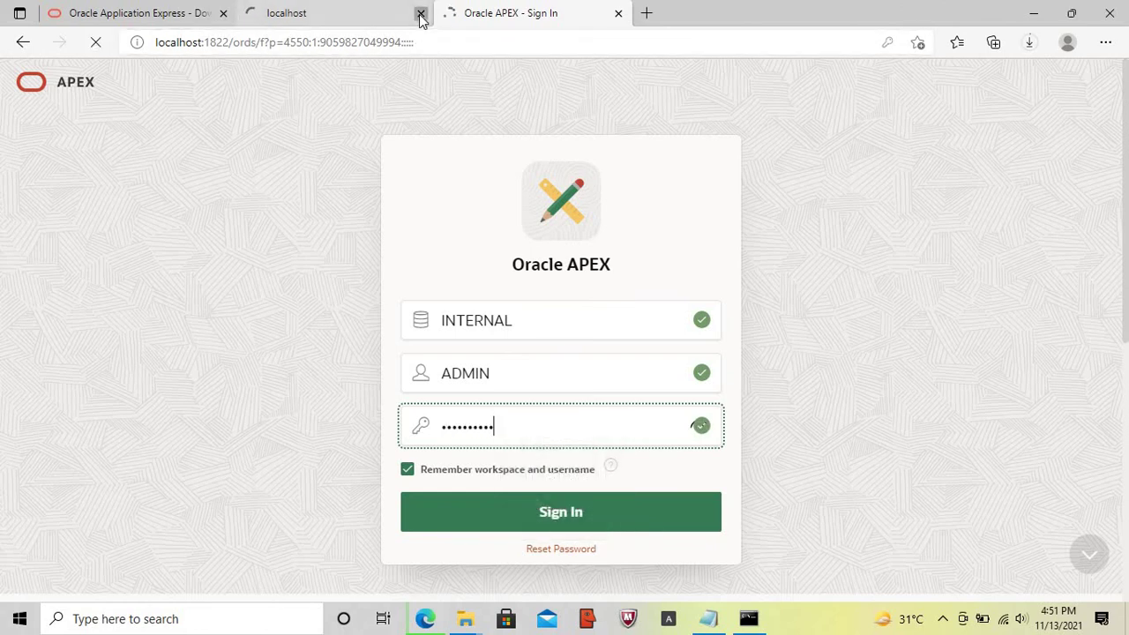
left_click(421, 14)
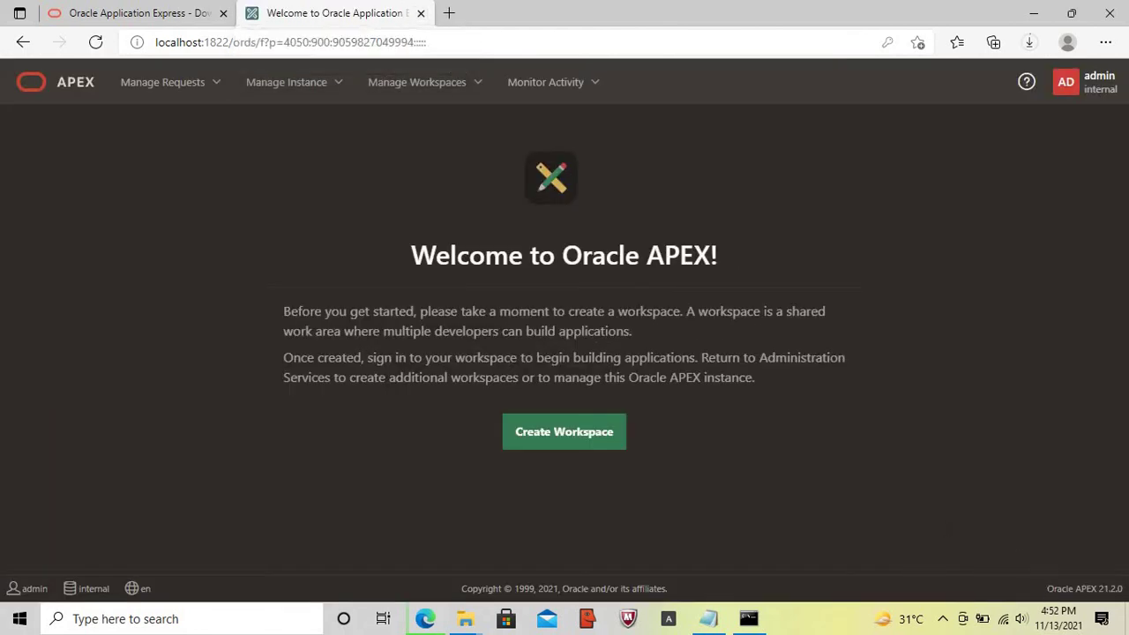
left_click_drag(1047, 589, 1122, 588)
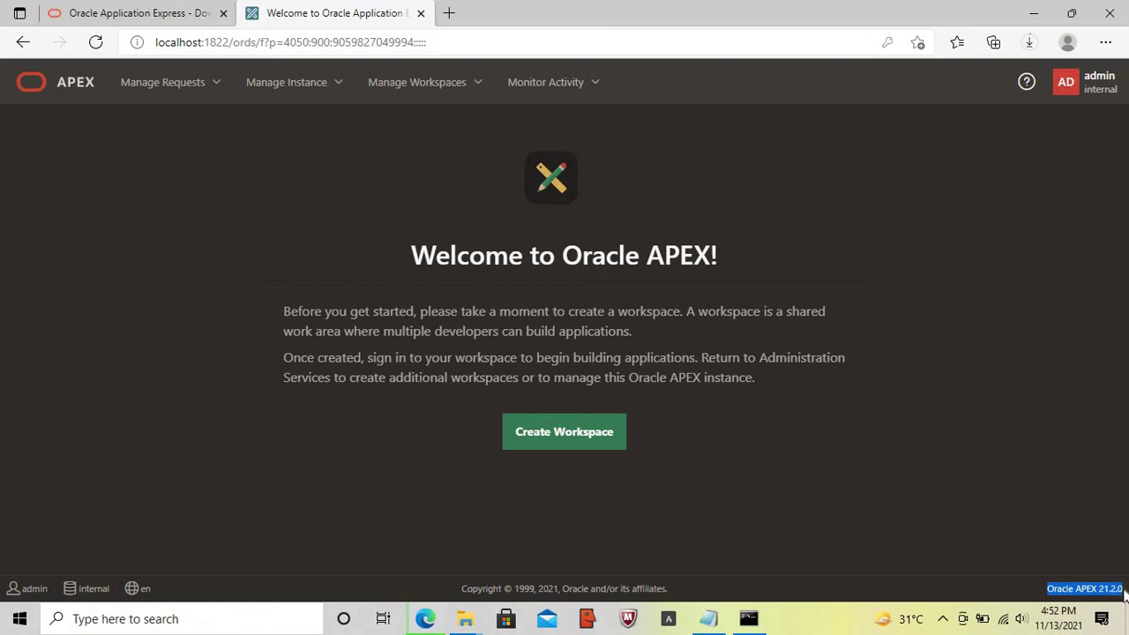
- Return to the Notepad setup notes and move to the last lines
left_click(711, 619)
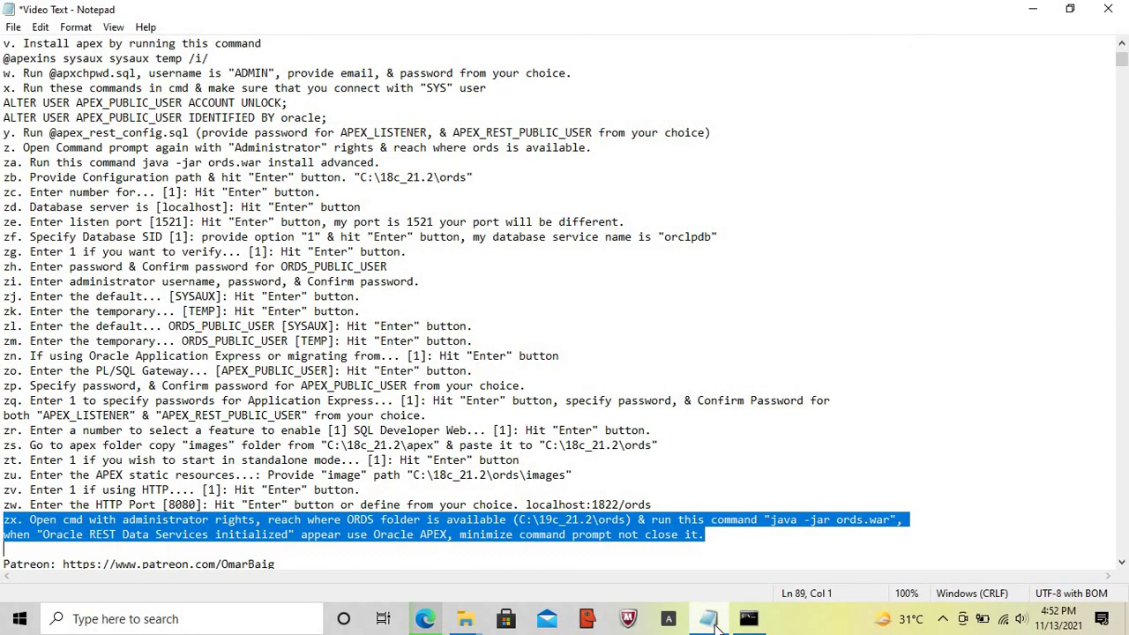
key("Right")
key("shift+End")
key("Down")
key("Down")
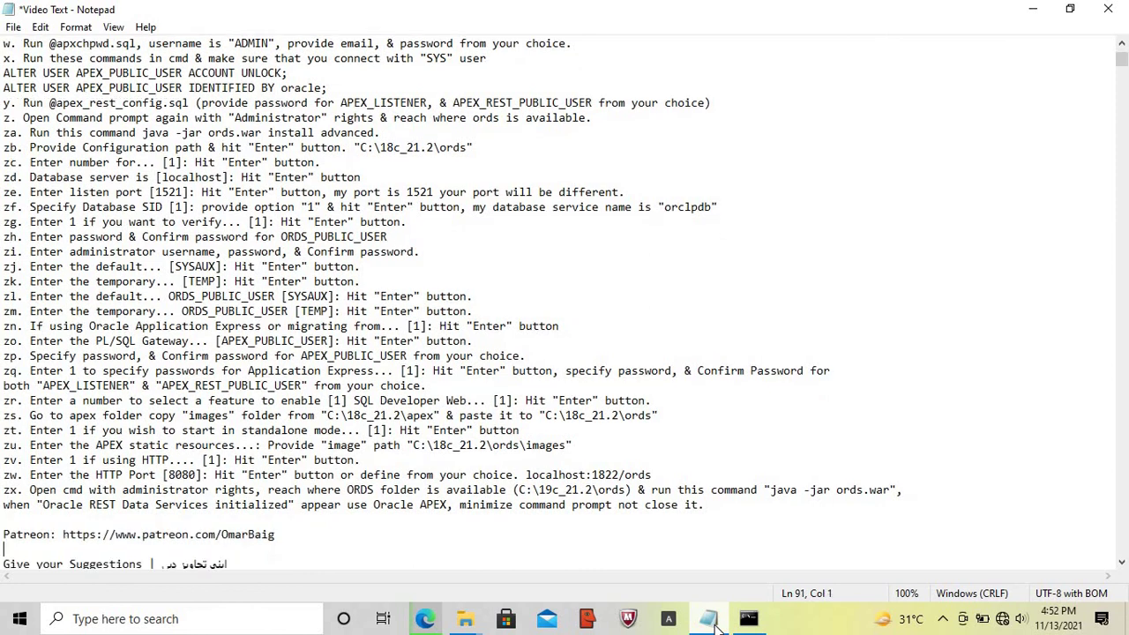